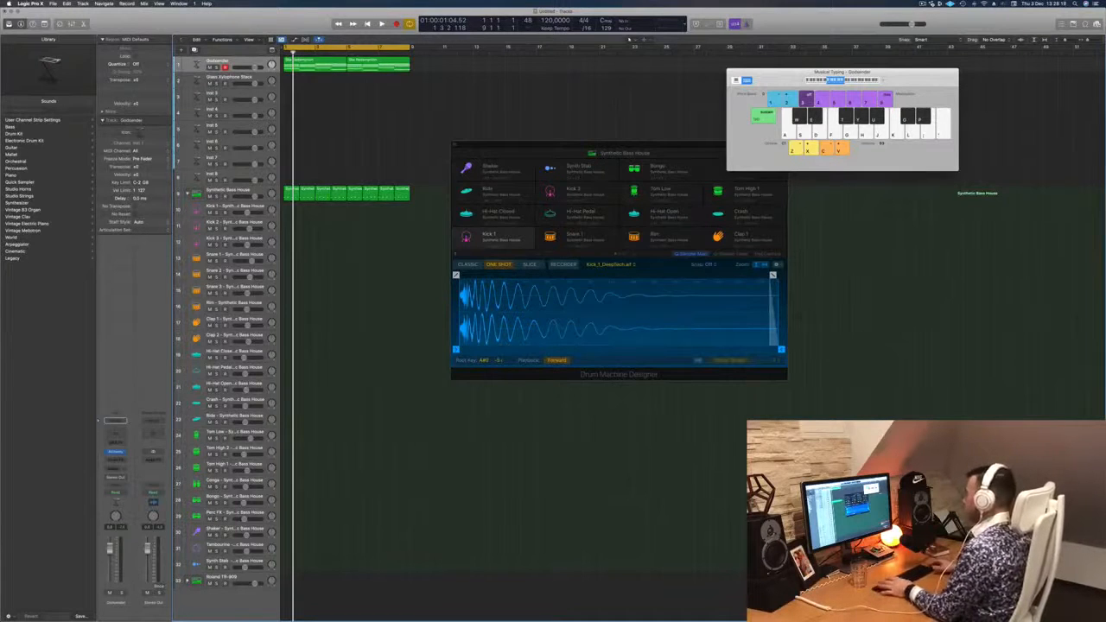
- Play the arrangement and lower the volume of the Godsender track
key("space")
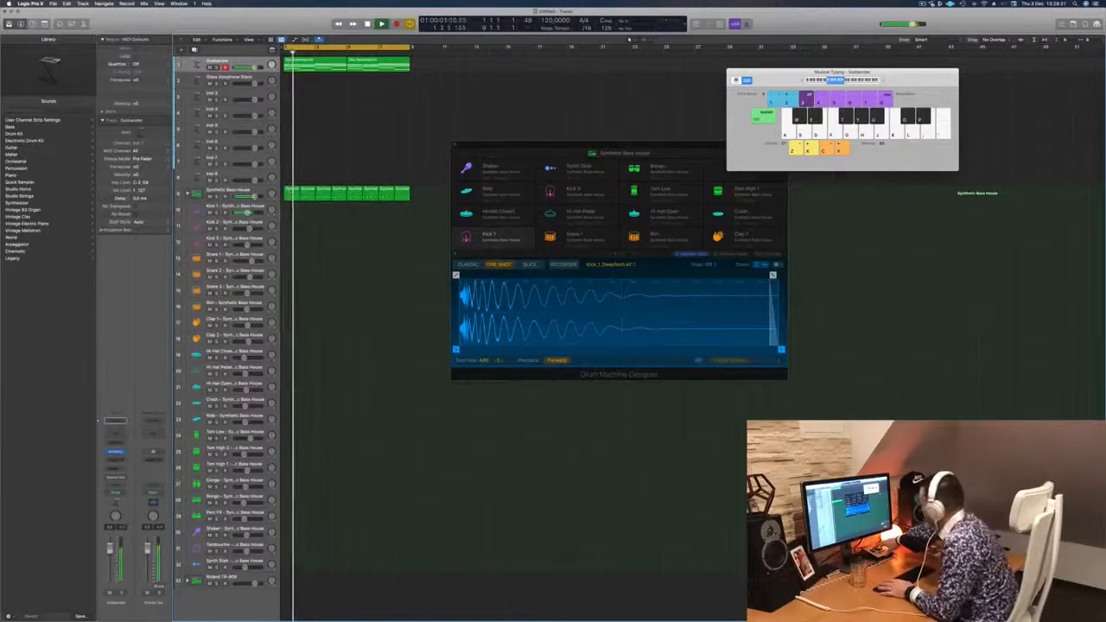
key("space")
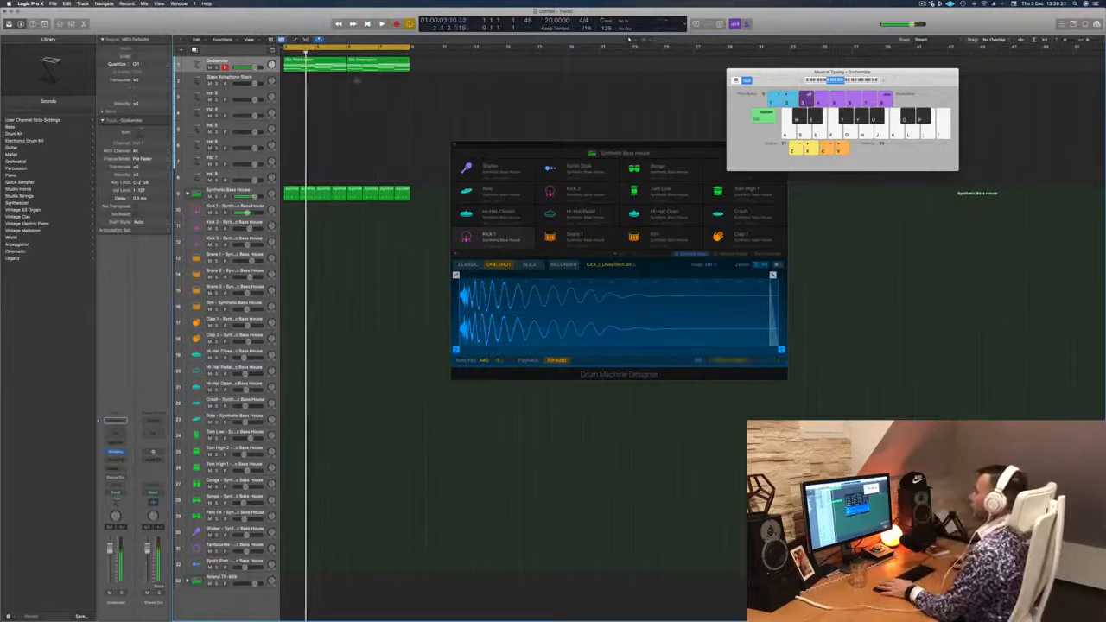
left_click(240, 62)
key("space")
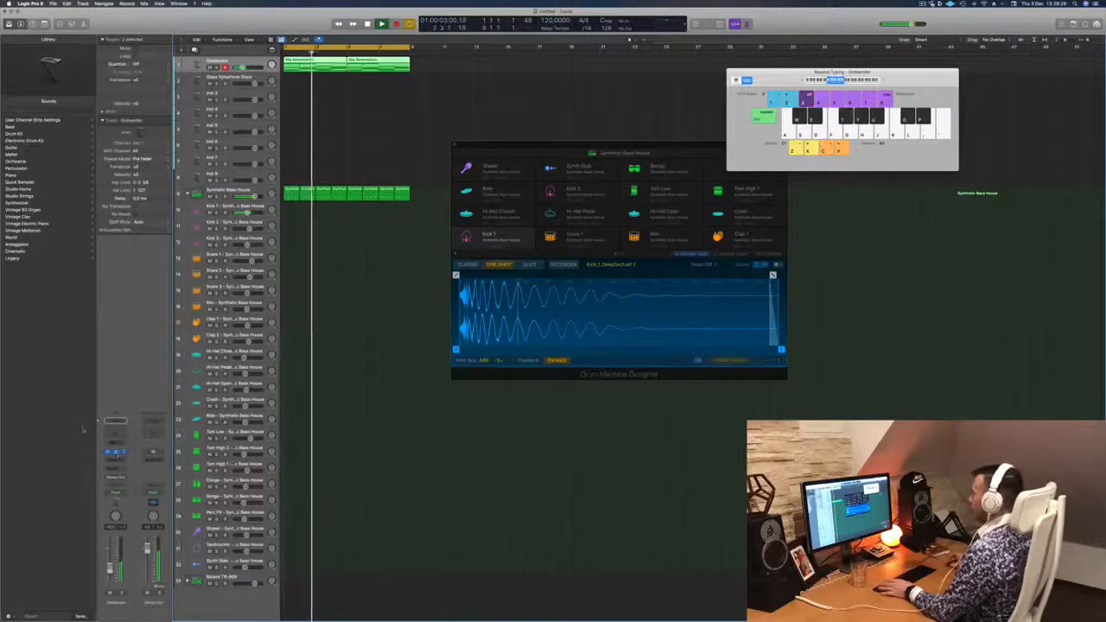
- Open the Godsender track's Alchemy synth, audition the More Bass variation and choose Percussive Rhythm
left_click(116, 452)
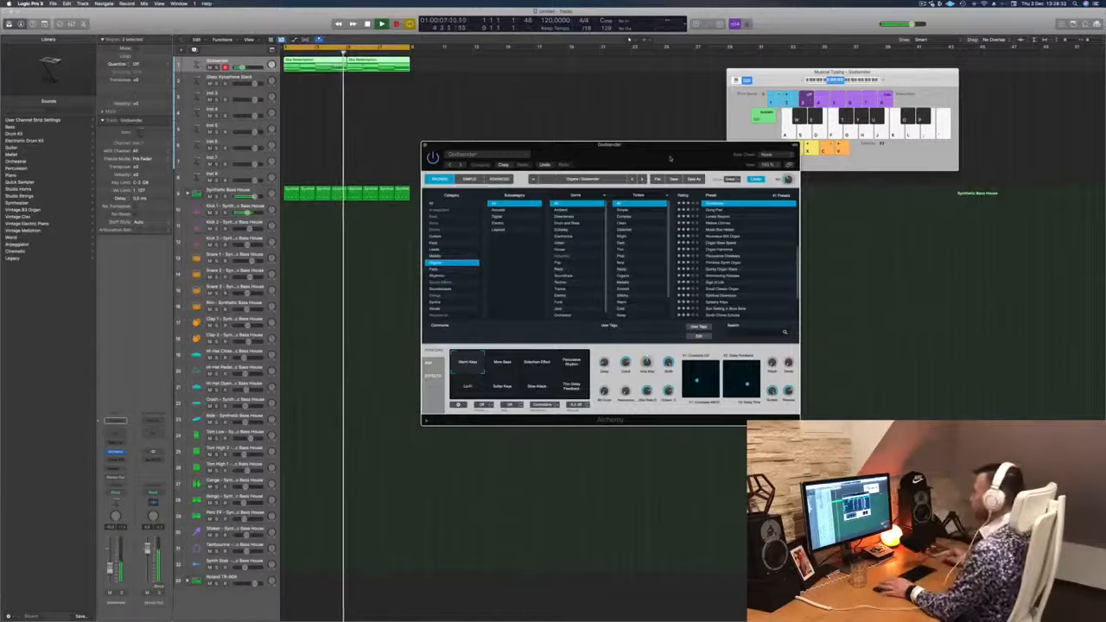
left_click_drag(667, 156, 635, 155)
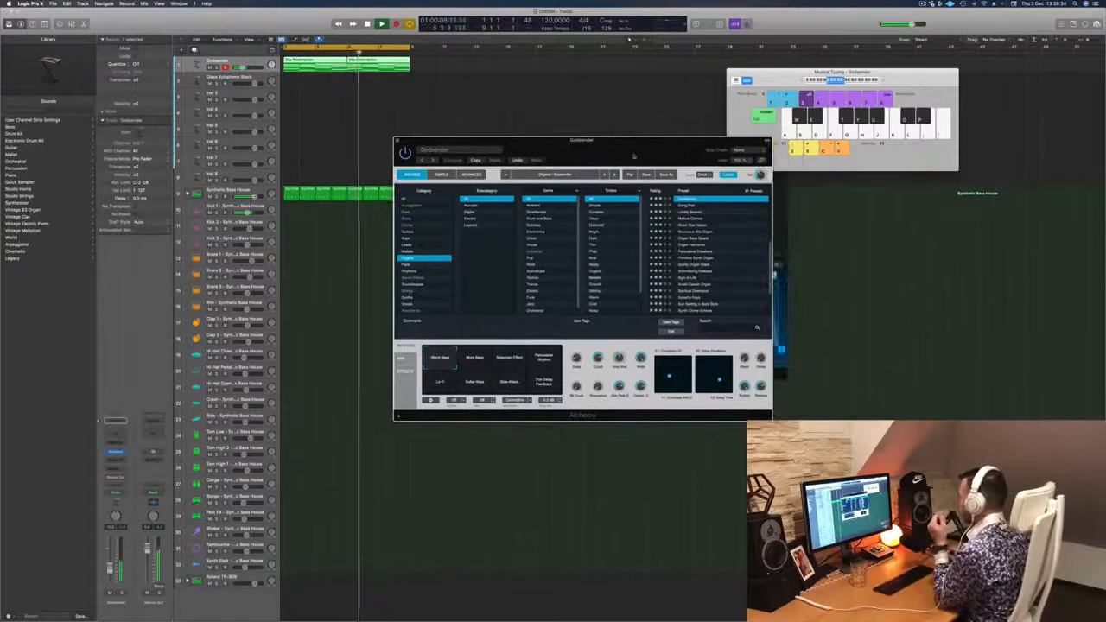
left_click(476, 362)
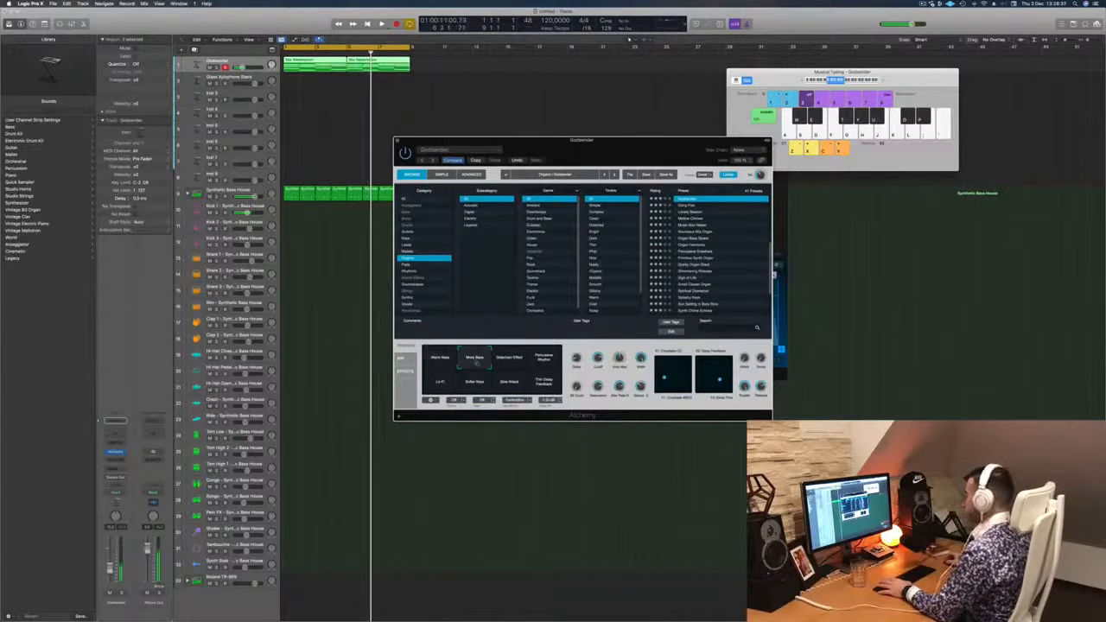
left_click(544, 359)
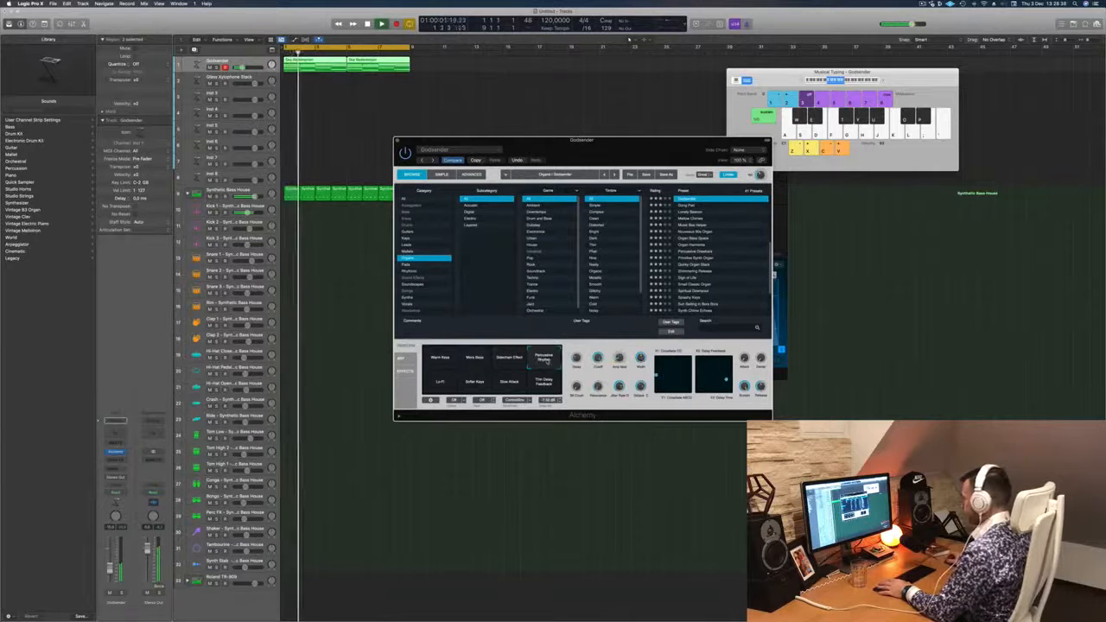
- Move the Alchemy and Drum Machine Designer windows away from the regions in the arrangement
left_click_drag(611, 147, 636, 75)
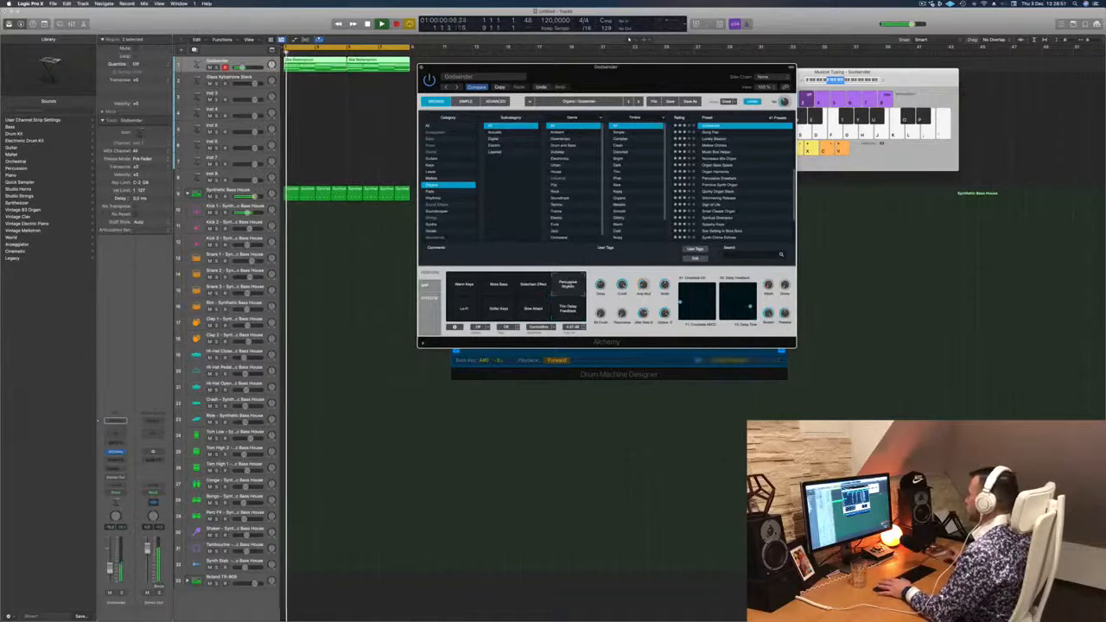
left_click_drag(684, 66, 834, 70)
left_click_drag(518, 145, 753, 247)
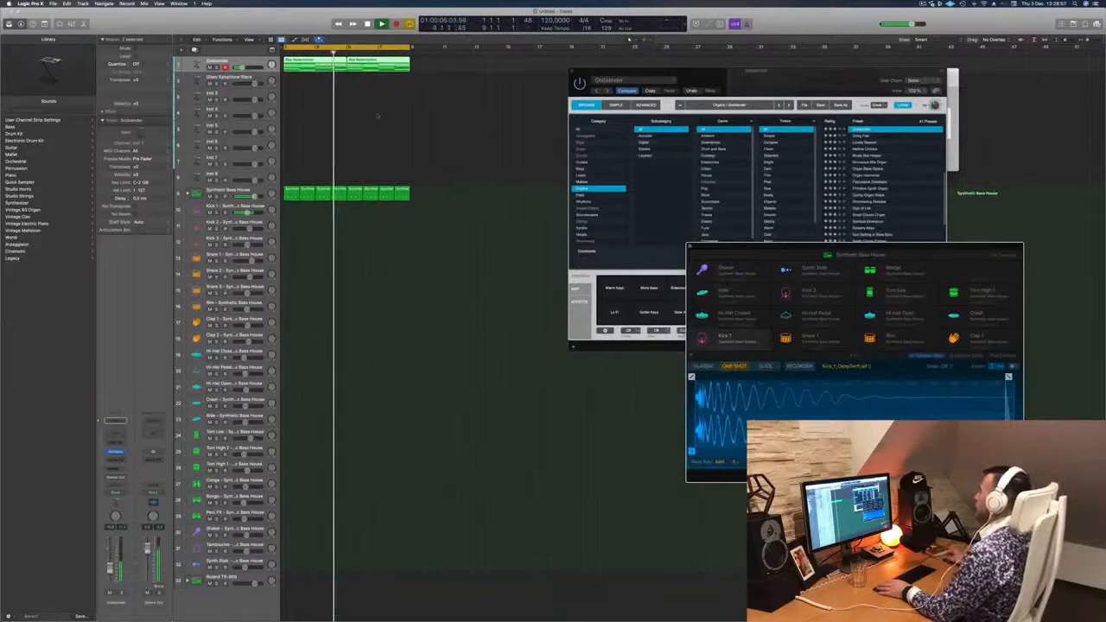
- Set the project tempo to 128 BPM and play the loop to check it
left_click_drag(548, 21, 548, 18)
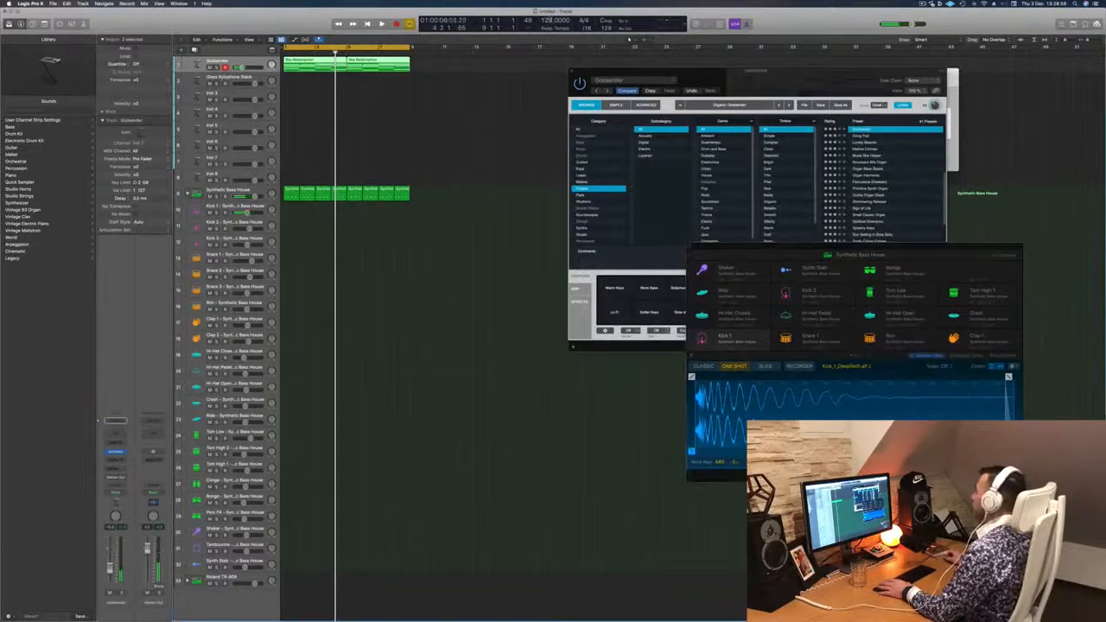
key("Return")
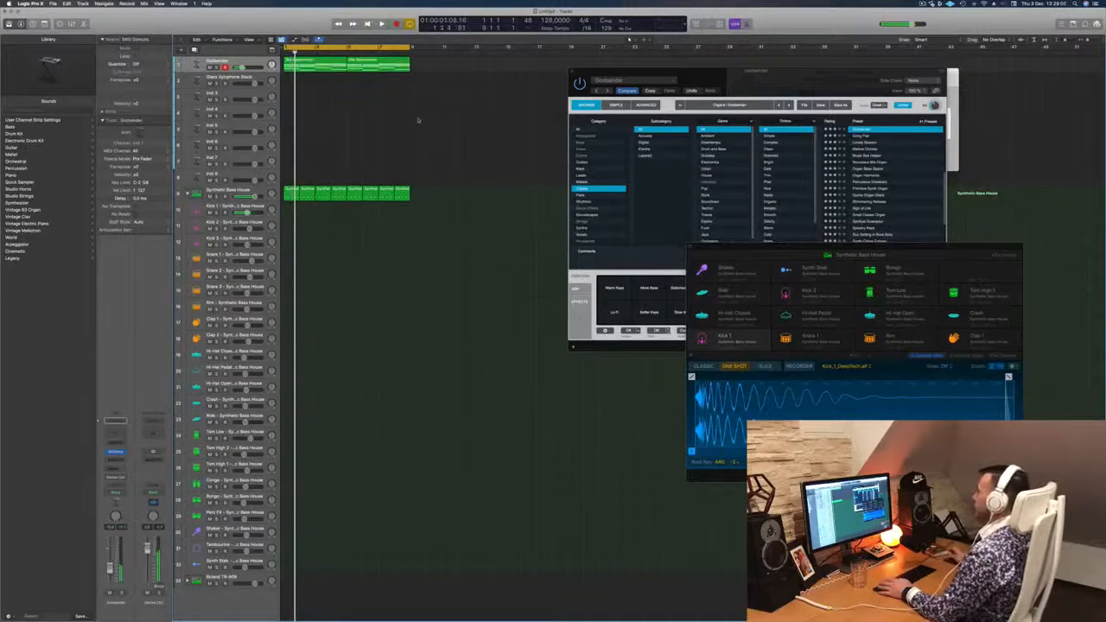
key("space")
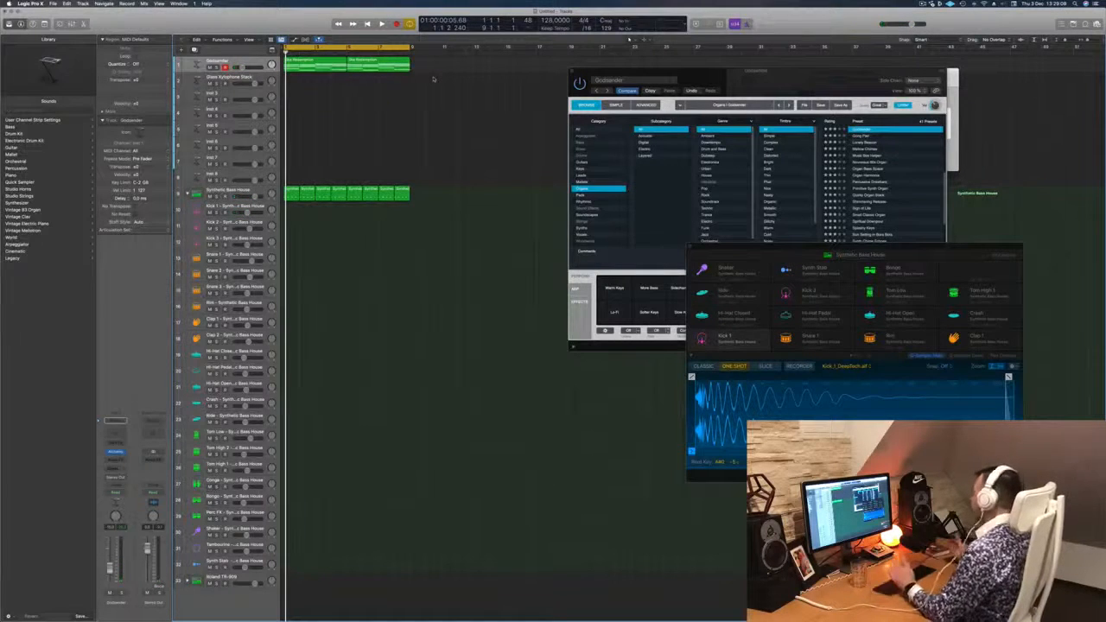
key("space")
- Enlarge the Godsender track's height and move the Alchemy window slightly upward while the loop plays
key("space")
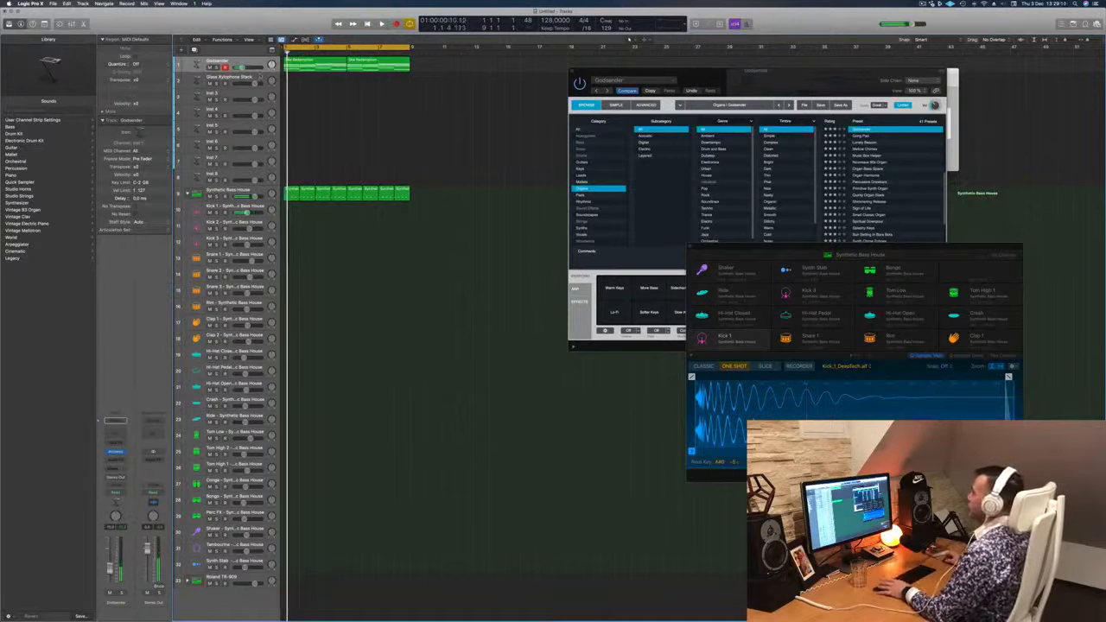
left_click_drag(260, 72, 256, 129)
key("space")
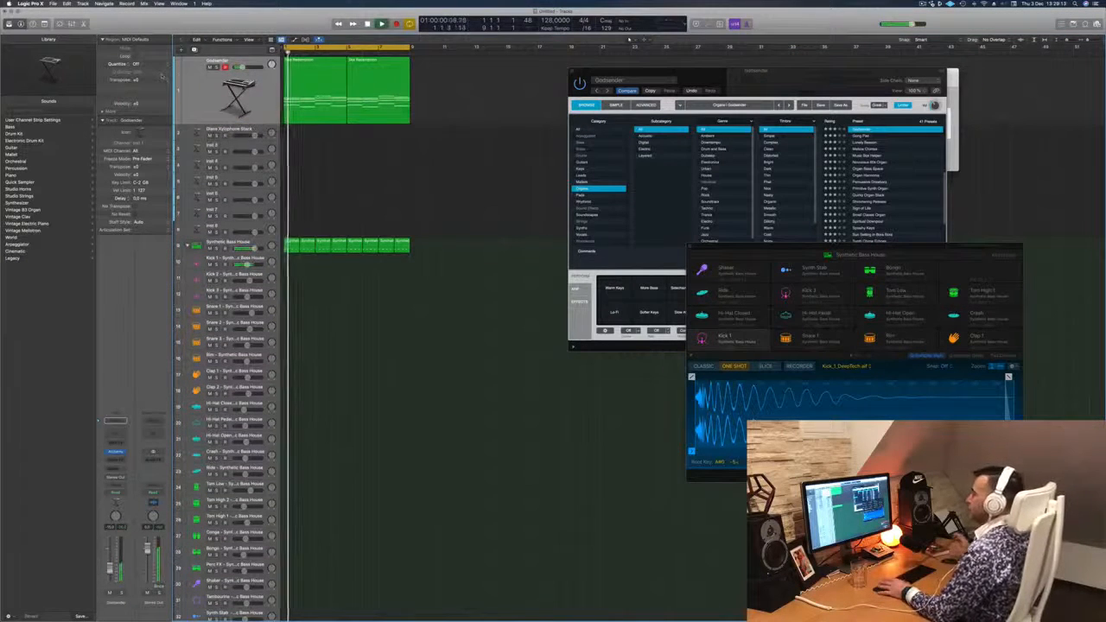
left_click(205, 85)
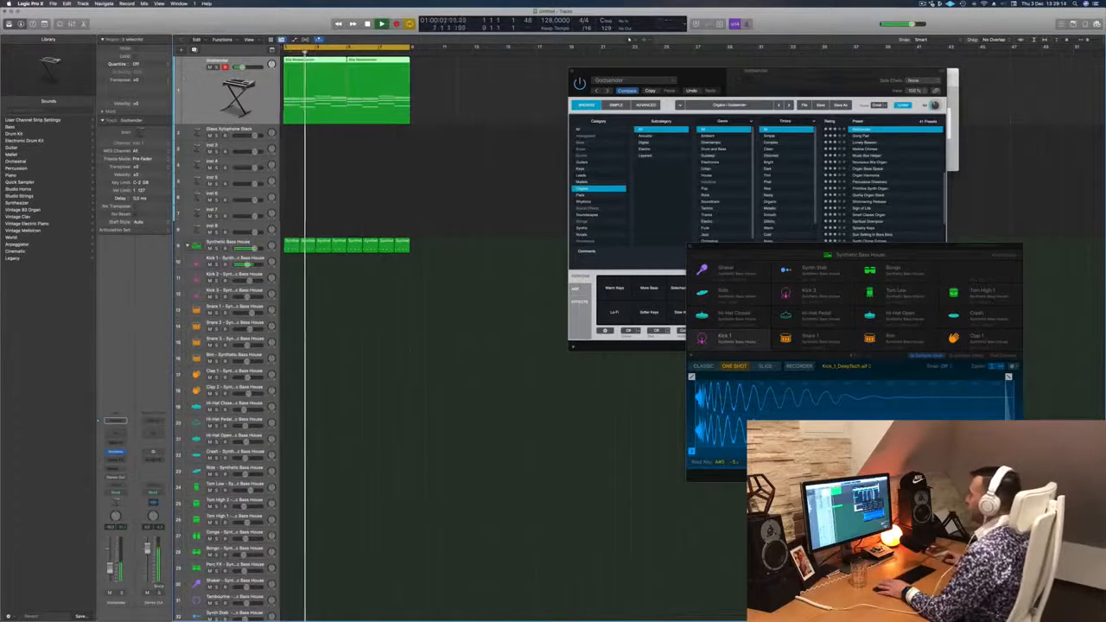
mouse_move(749, 83)
left_mouse_down()
mouse_move(687, 82)
mouse_move(750, 63)
left_mouse_up()
key("Return")
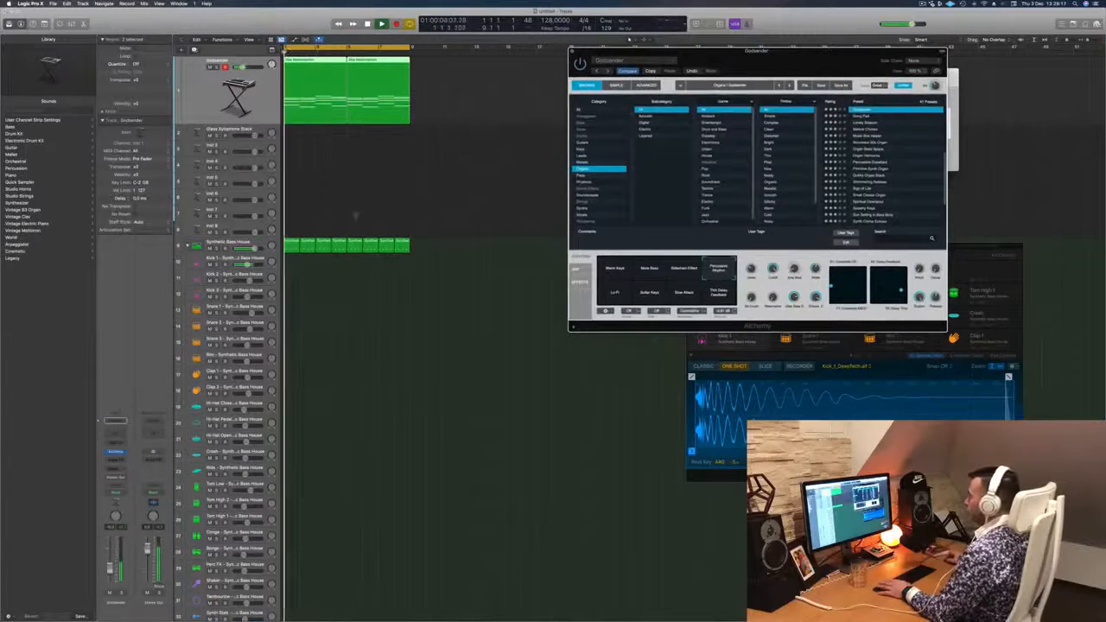
- Stop playback and move all the Synthetic Bass House regions down onto the Kick 1 track
left_click(390, 220)
key("space")
left_click(407, 246)
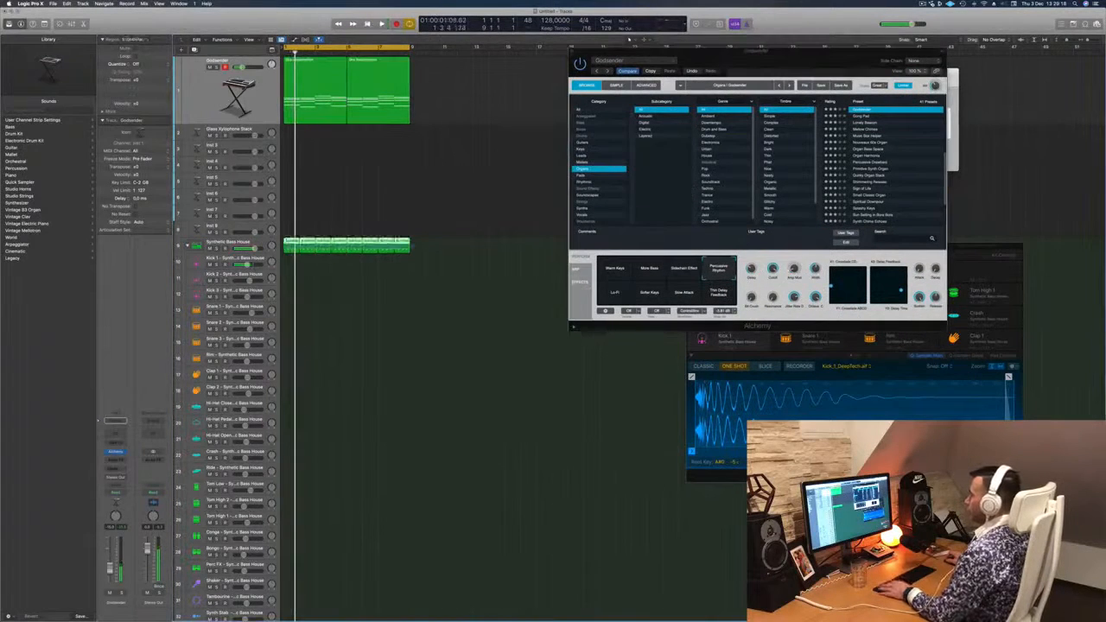
left_click_drag(290, 246, 291, 259)
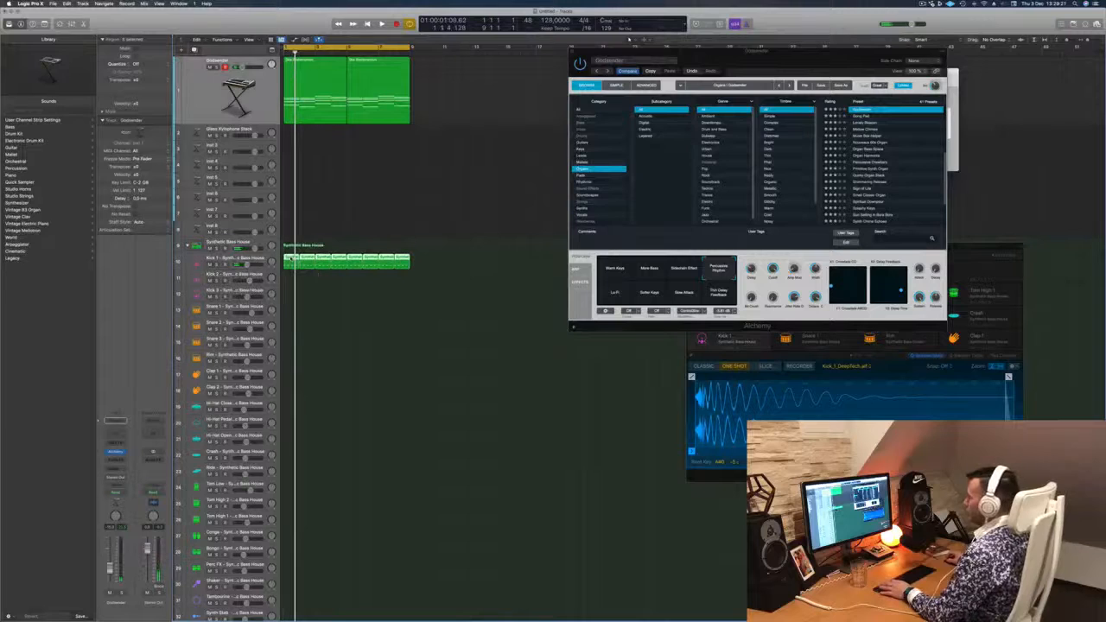
- Open the Kick 1 regions in the Piano Roll and transpose all their notes down several semitones
double_click(292, 258)
left_click(328, 580)
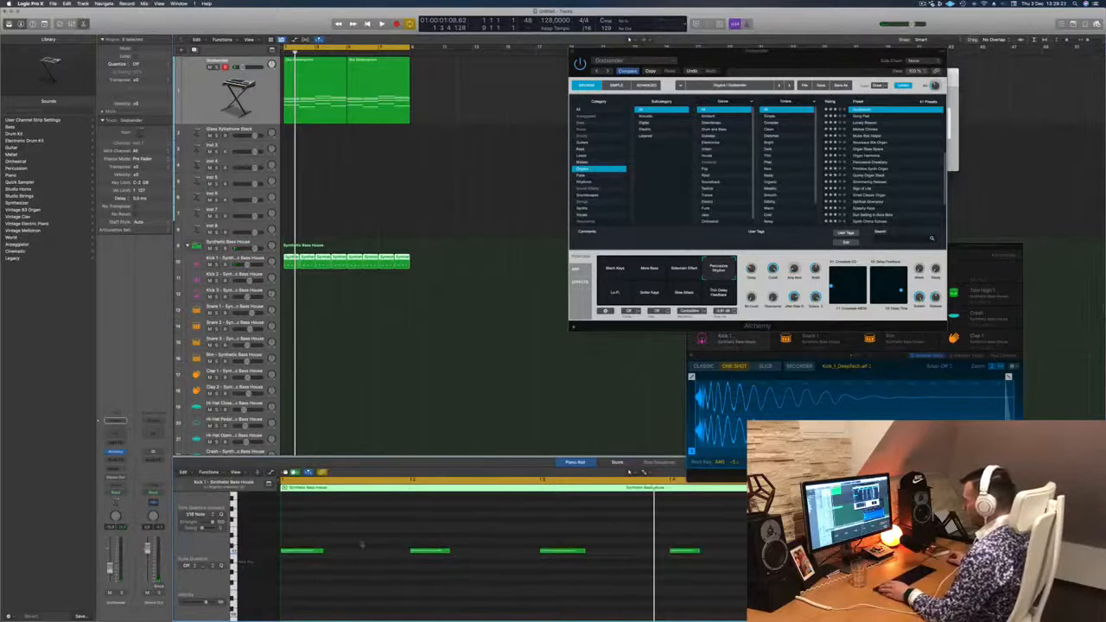
key("super+a")
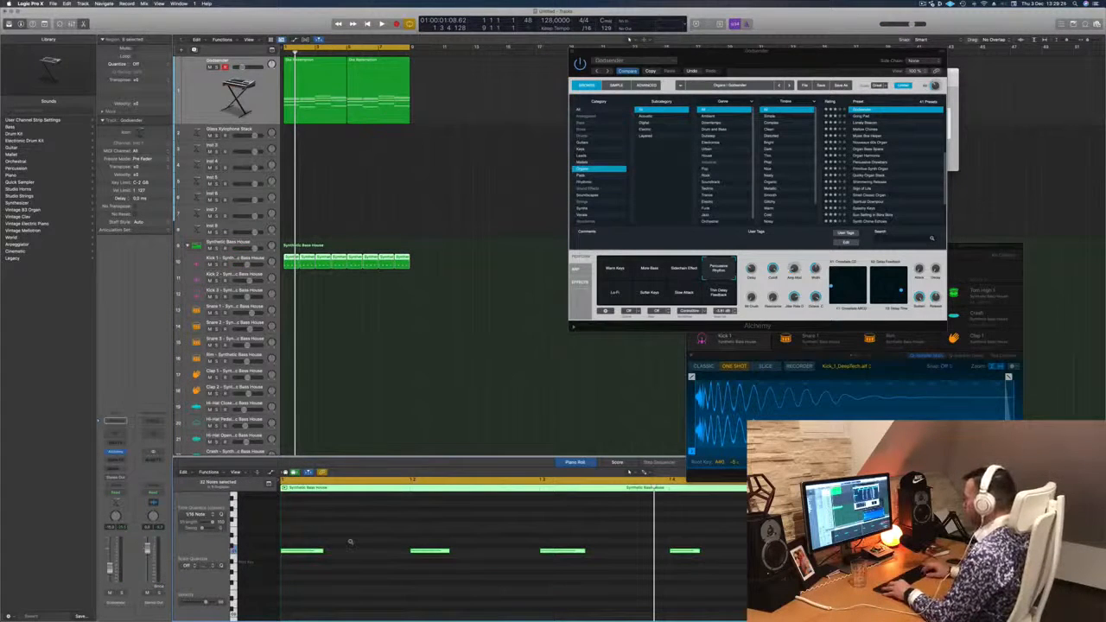
key("alt+Down")
key("alt+Down")
key("alt+Down")
key("alt+Down")
key("alt+Down")
key("alt+Down")
key("alt+Down")
key("alt+Down")
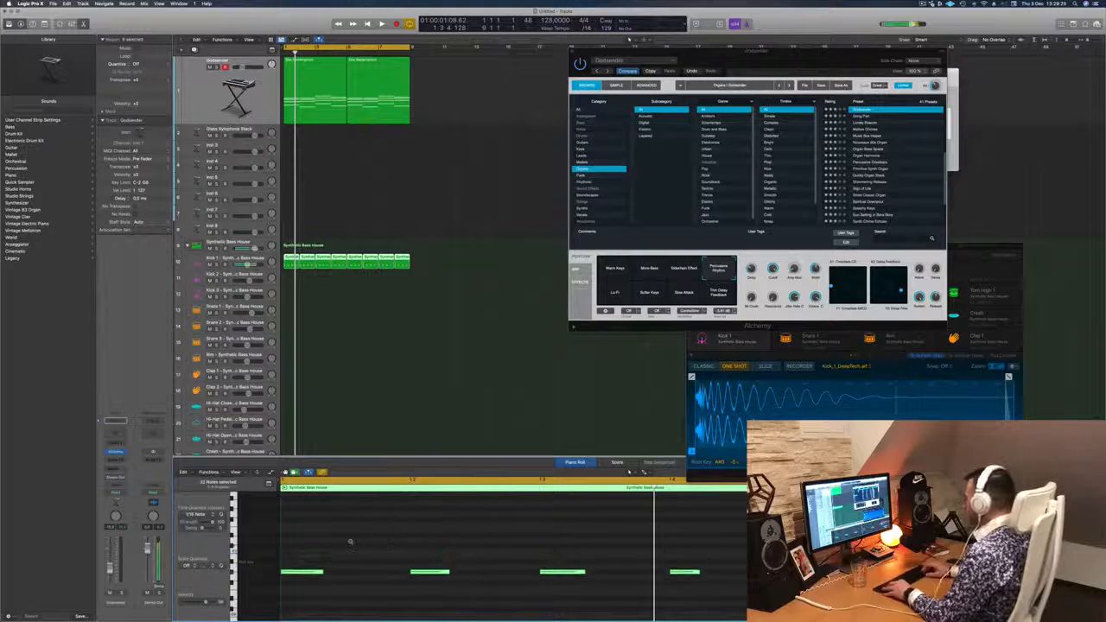
key("alt+Down")
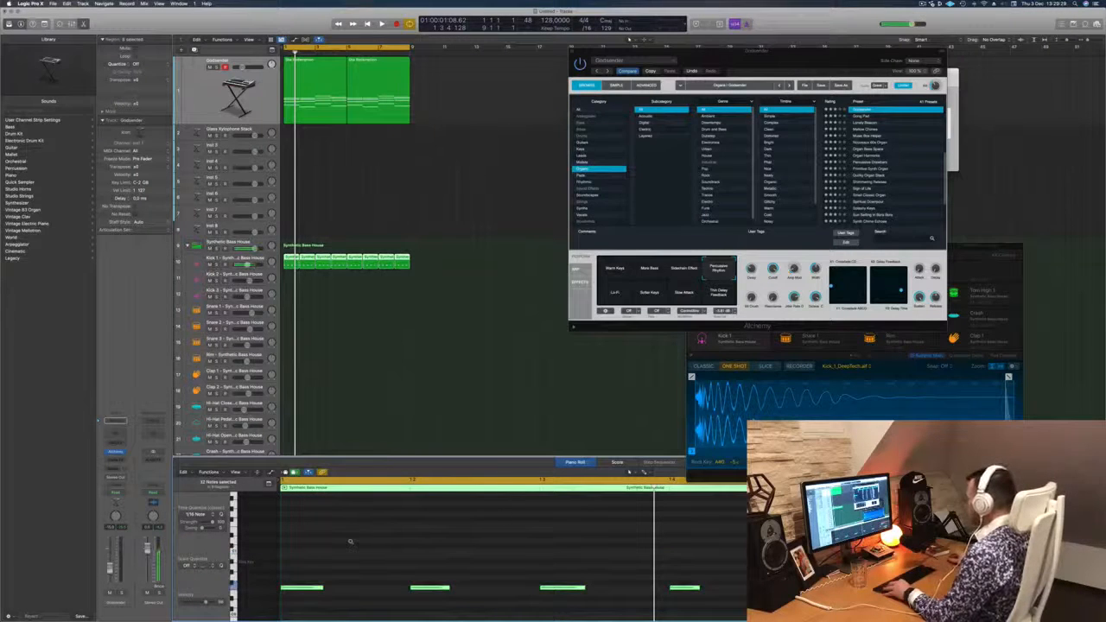
- Move the Drum Machine Designer window upward, then fine-tune all kick notes to a slightly lower pitch and play the loop
left_click_drag(996, 244, 997, 160)
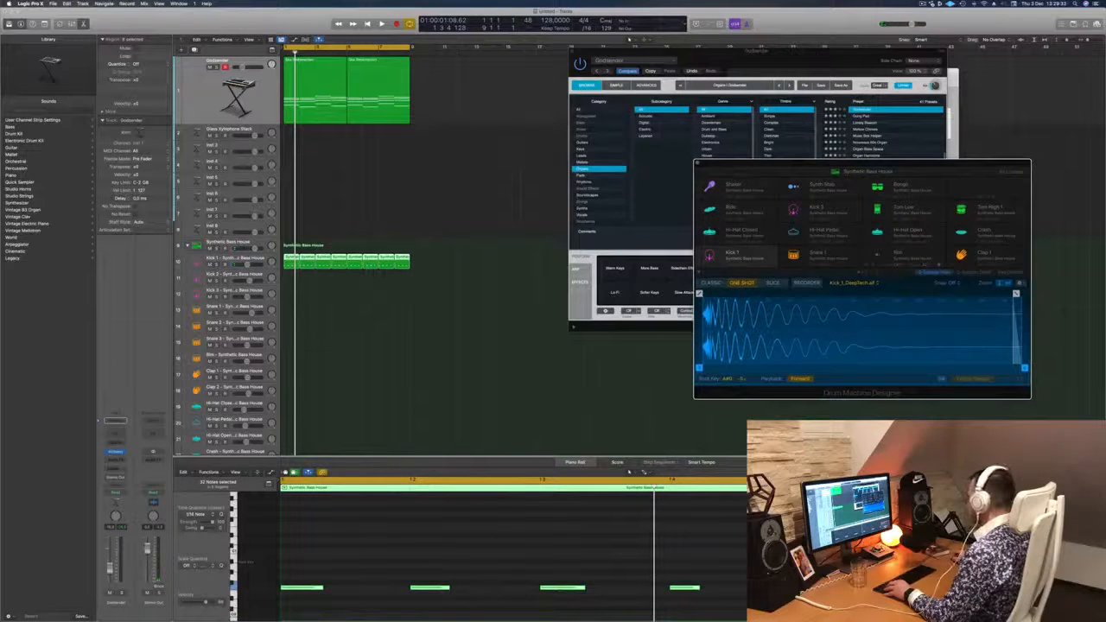
key("alt+Up")
key("alt+Up")
key("alt+Up")
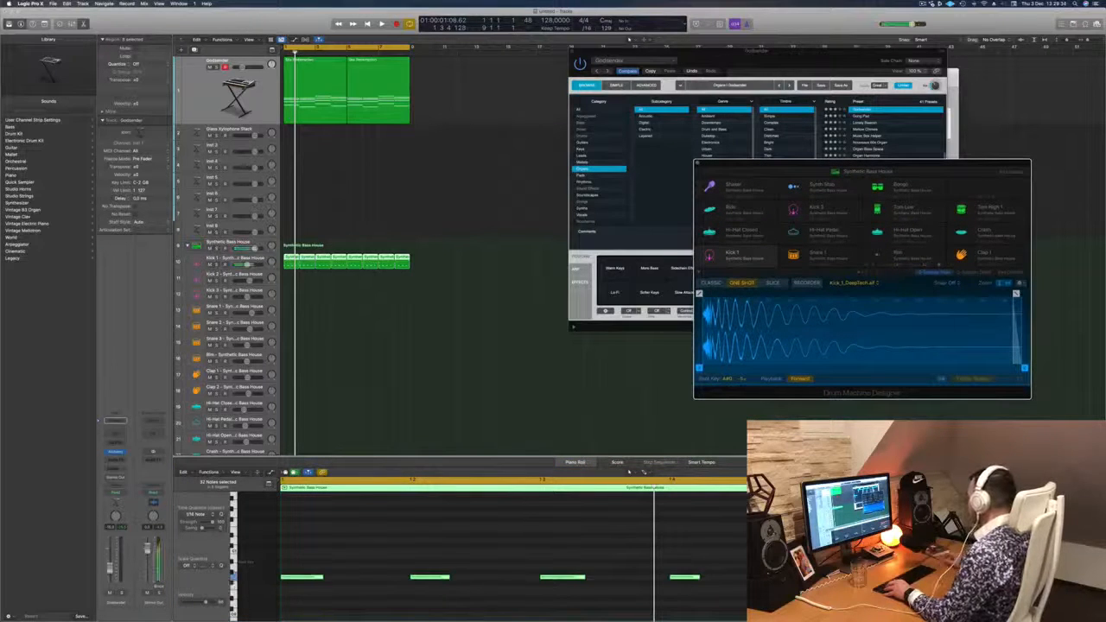
key("alt+Down")
key("alt+Down")
key("alt+Down")
key("alt+Down")
key("space")
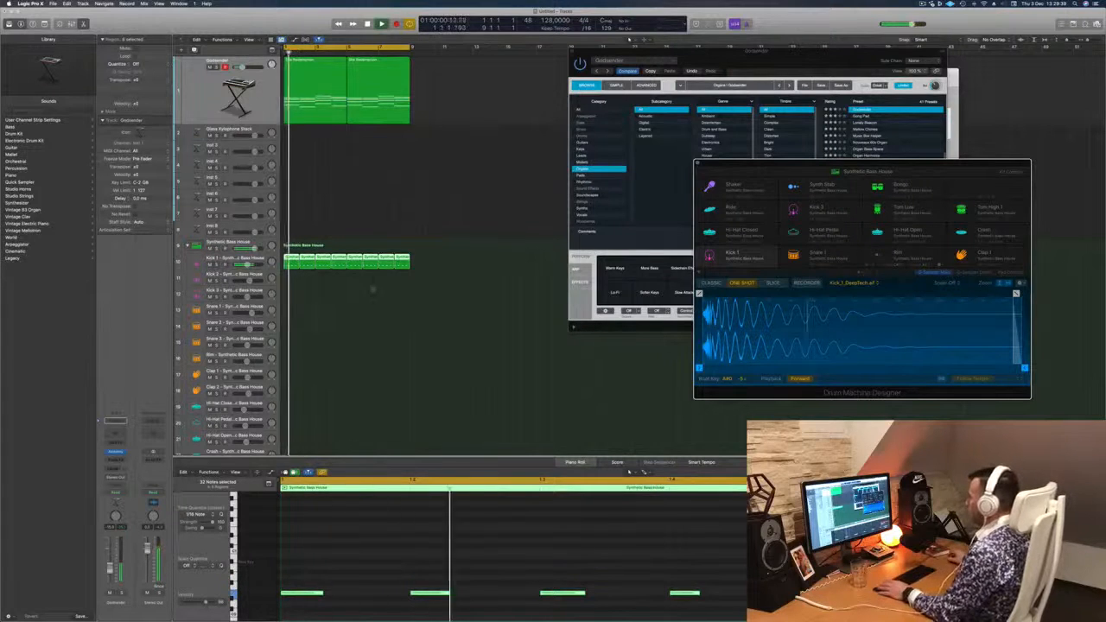
- Select the Kick 1 track and raise its volume slightly while checking the kick against the chords
scroll(392, 326, "down", 3)
scroll(391, 326, "down", 1)
key("space")
key("space")
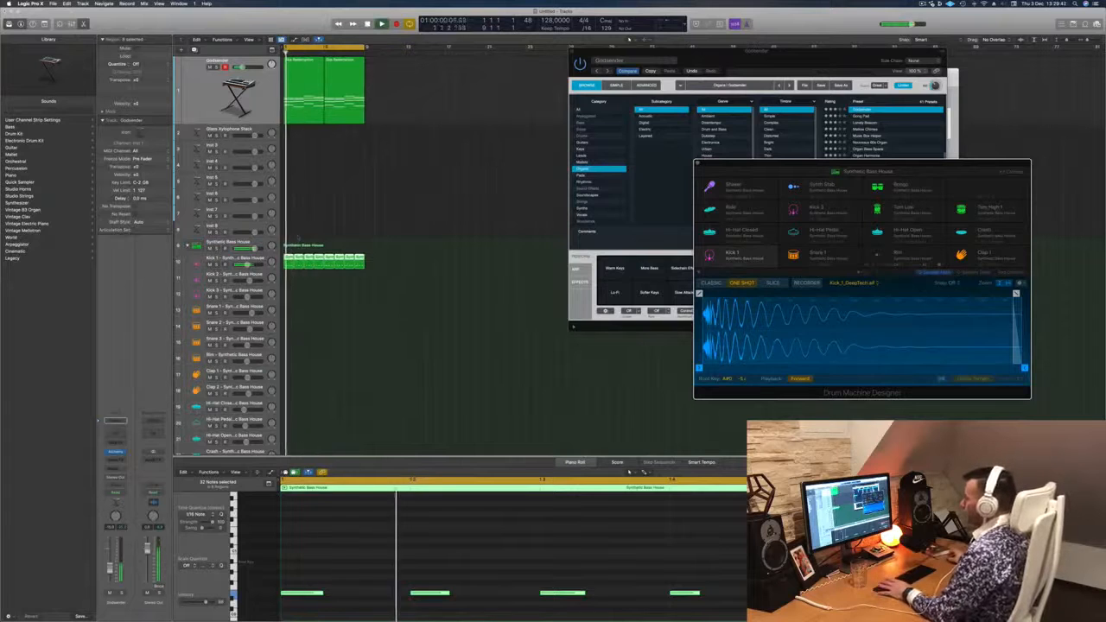
left_click(263, 257)
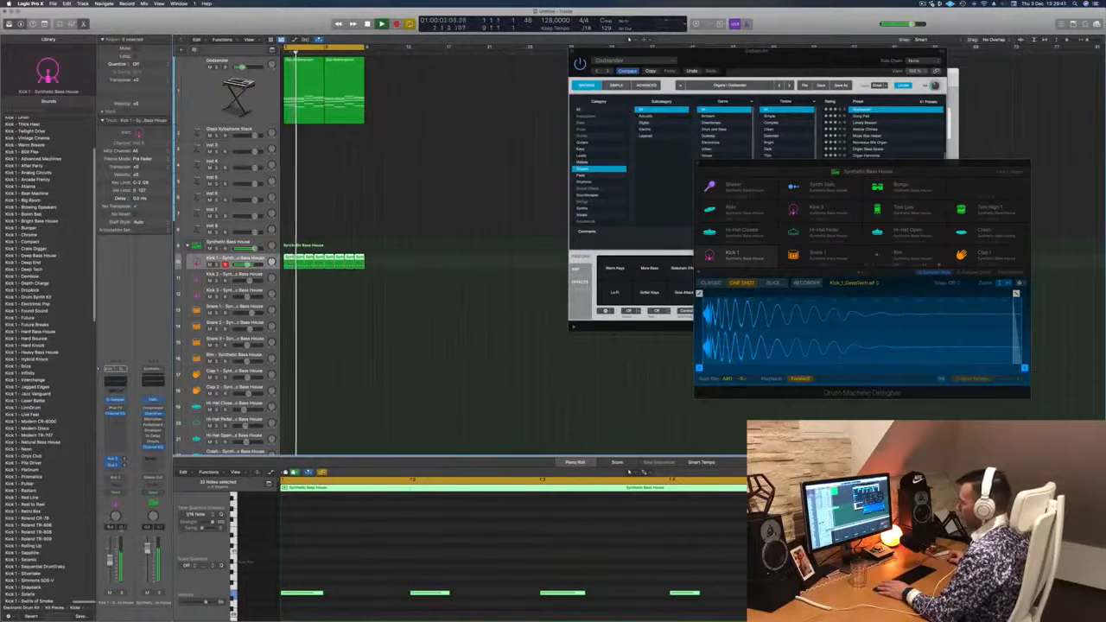
key("space")
key("space")
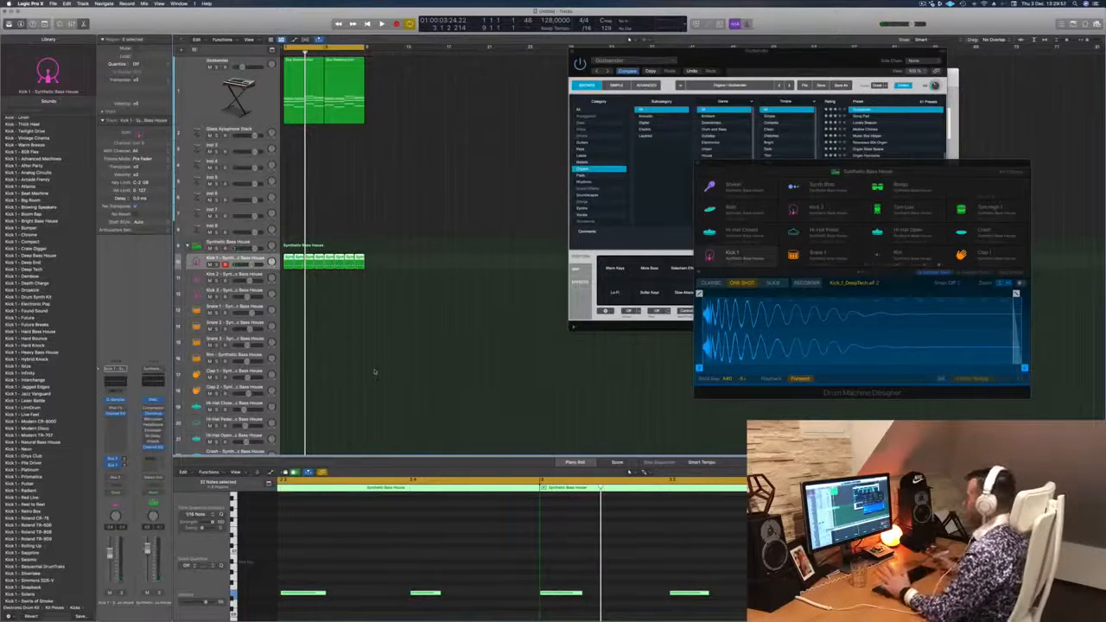
key("space")
left_click(313, 317)
key("space")
- Copy the first kick region onto the Snare 1 track and keep only the notes on beats 2 and 4
left_click(288, 261)
left_click_drag(288, 260, 289, 310)
left_click_drag(325, 573, 291, 606)
left_click_drag(418, 572, 700, 618)
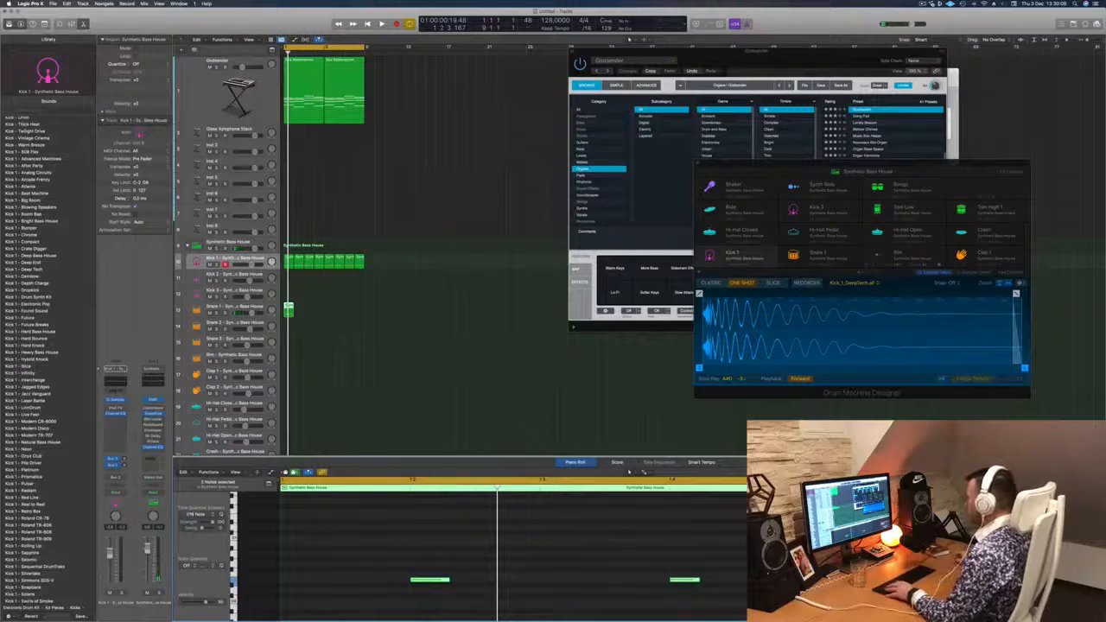
- Transpose the two Snare 1 notes upward and lower the Snare 1 track's volume slightly
left_click_drag(390, 541, 737, 613)
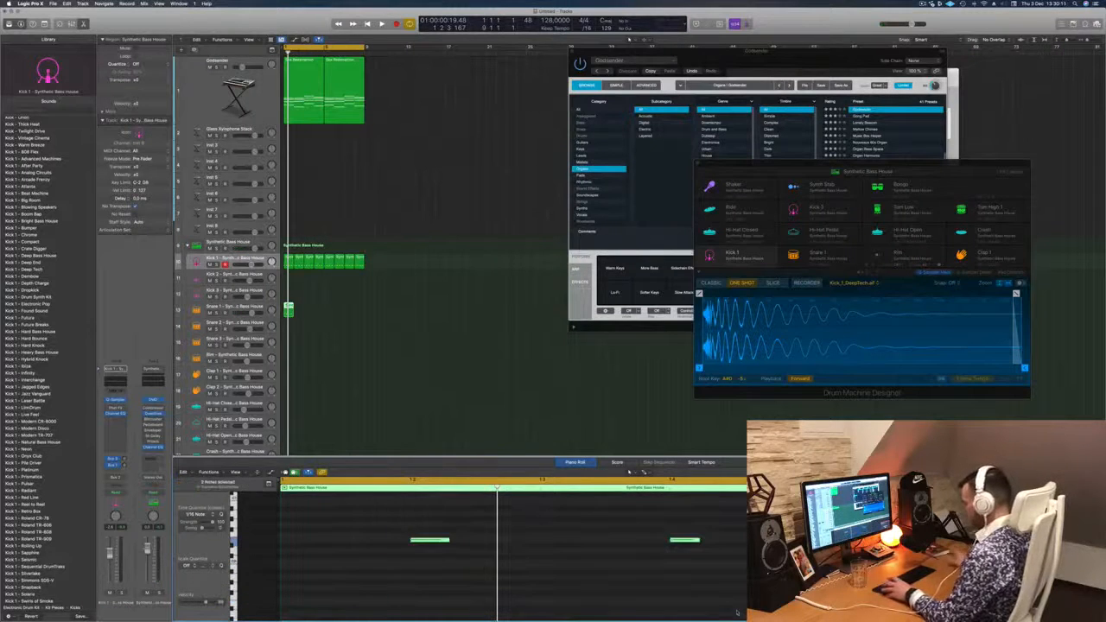
key("Delete")
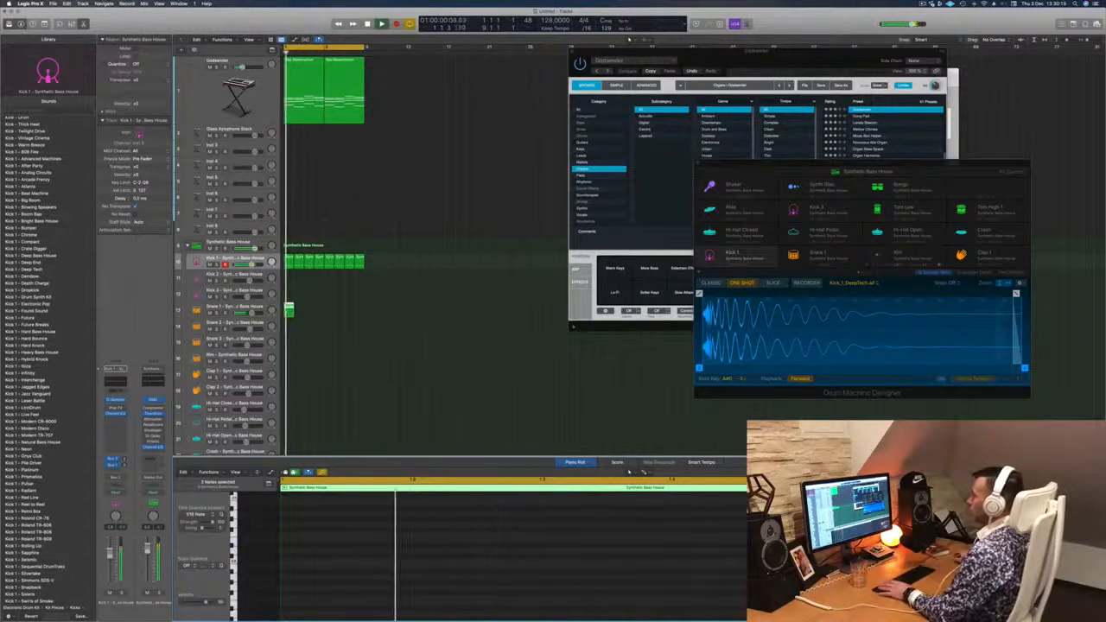
key("super+z")
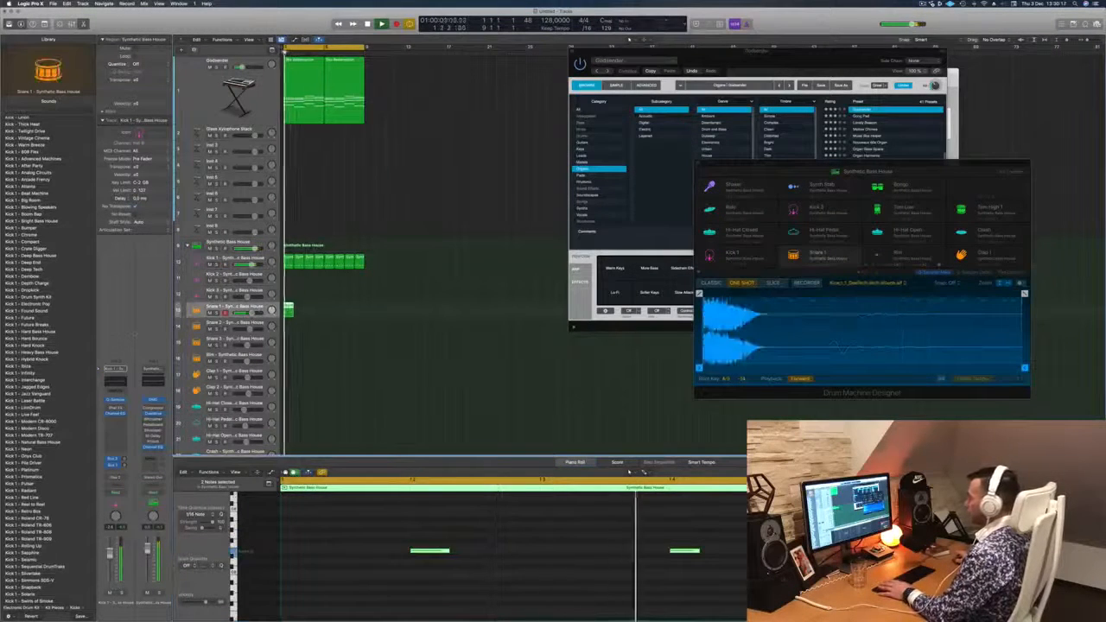
left_click_drag(109, 553, 109, 559)
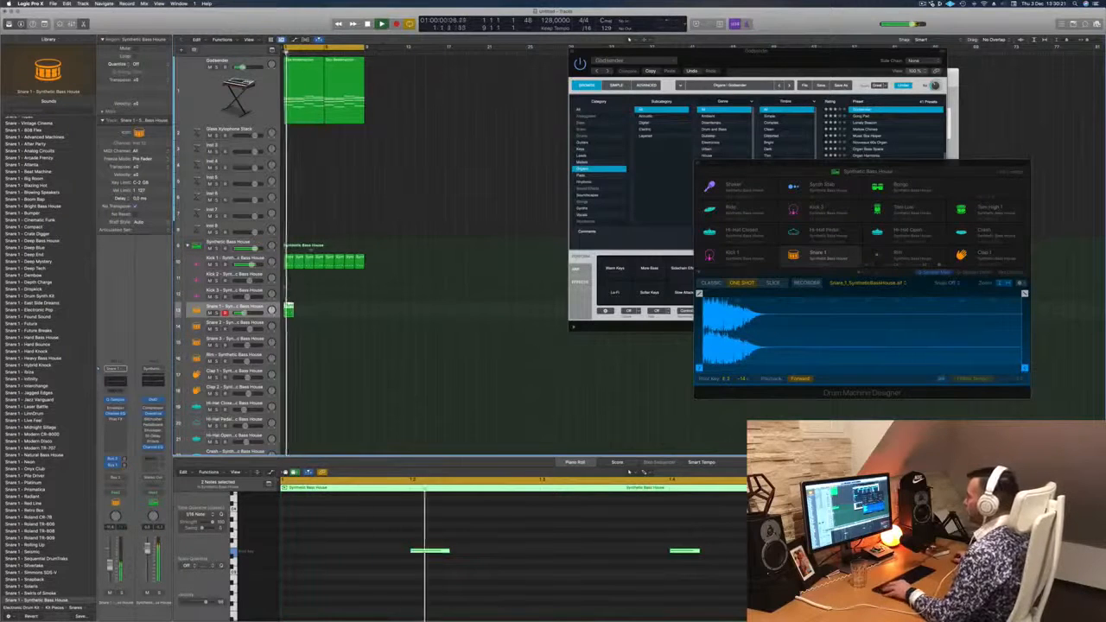
- Repeat the snare region along the Snare 1 track to match the eight kick regions and select them all
left_click_drag(291, 309, 330, 313)
left_click(320, 294)
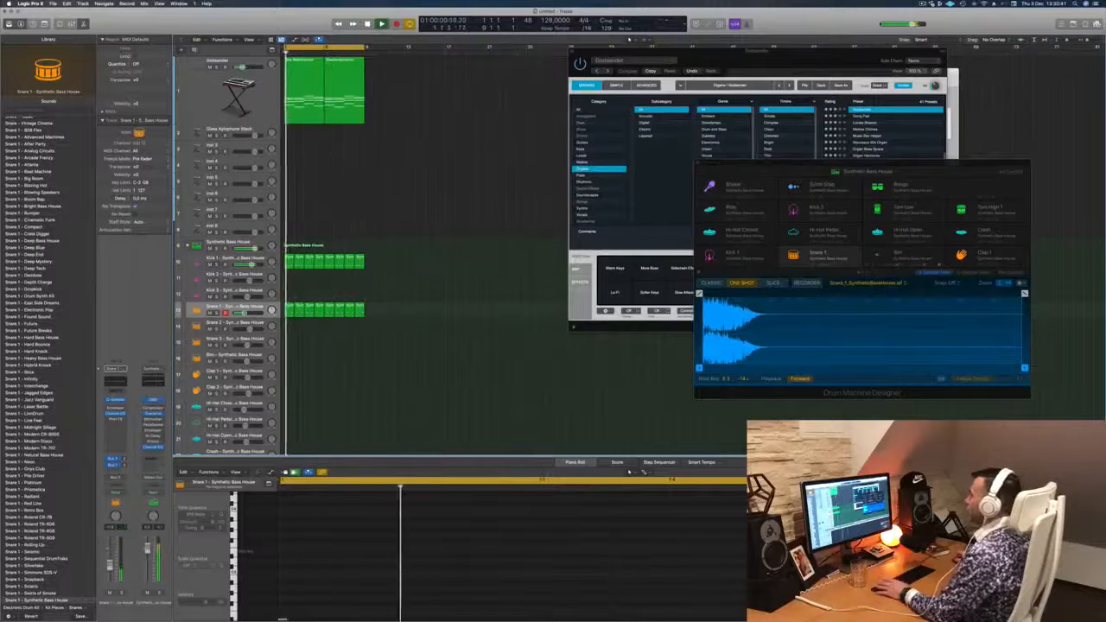
left_click(257, 307)
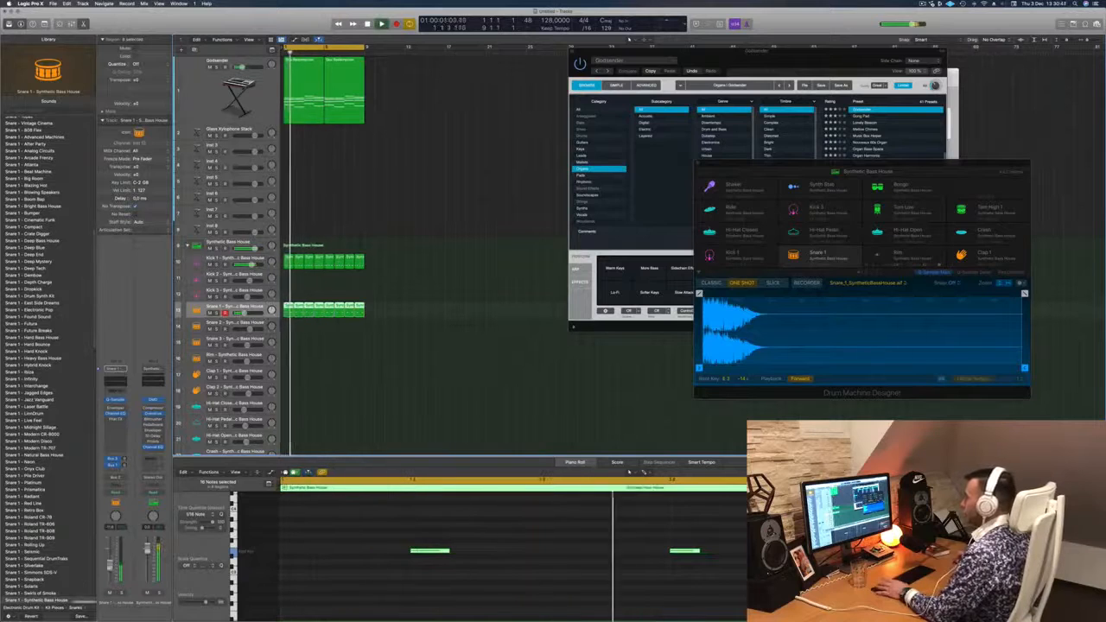
- Copy the first Kick 1 region onto the Hi-Hat Closed track and shift its four notes onto the off-beats
scroll(349, 254, "down", 5)
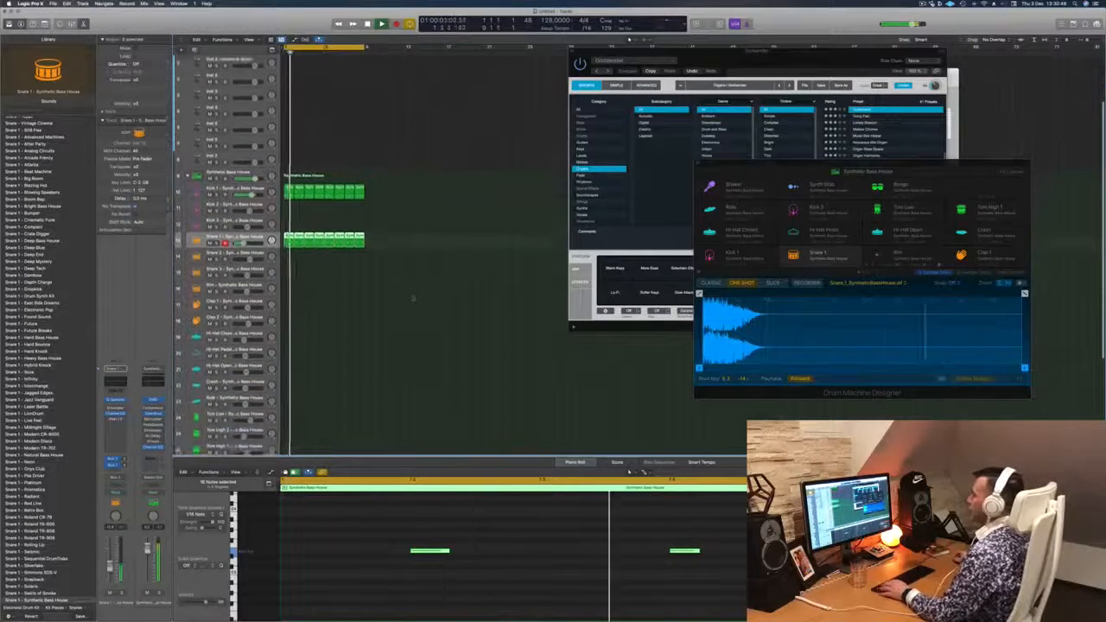
left_click(289, 158)
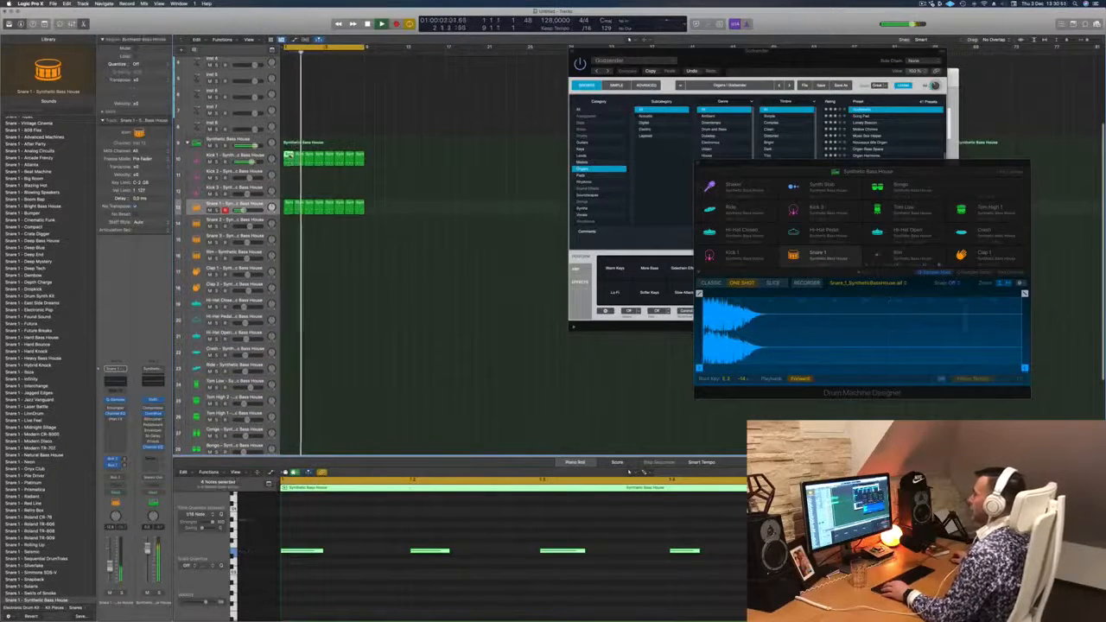
left_click_drag(290, 159, 291, 307)
left_click_drag(306, 520, 750, 586)
key("Delete")
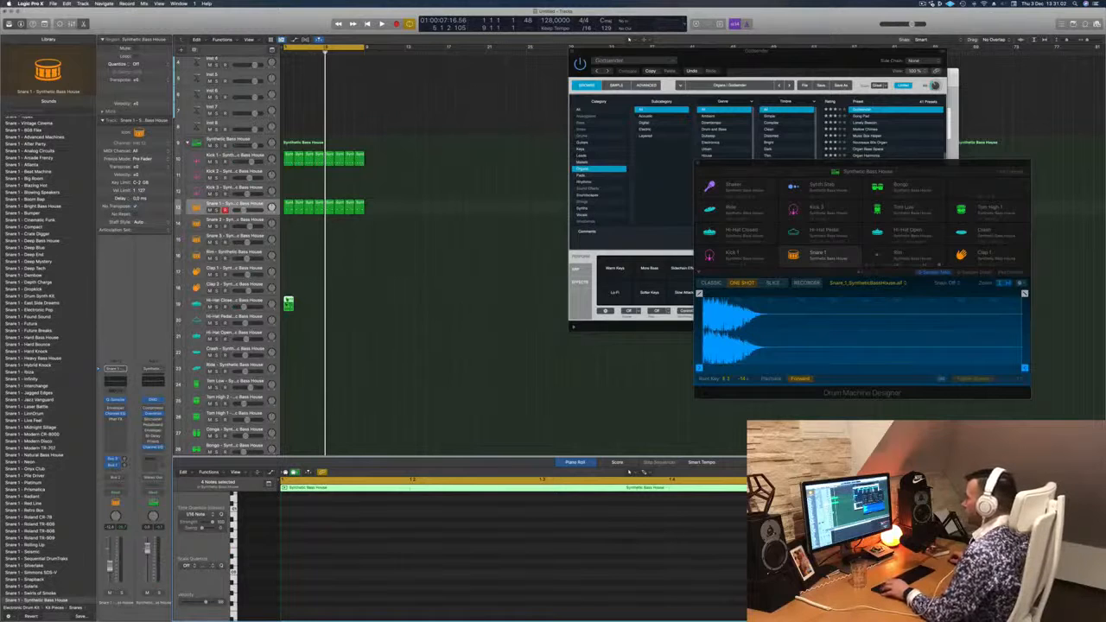
key("e")
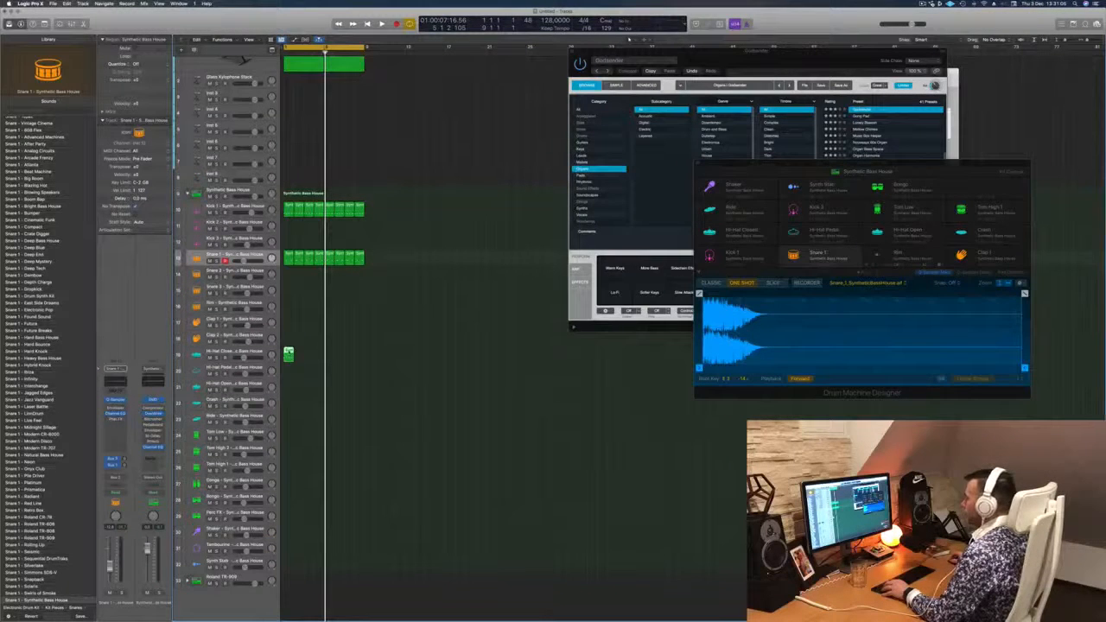
key("e")
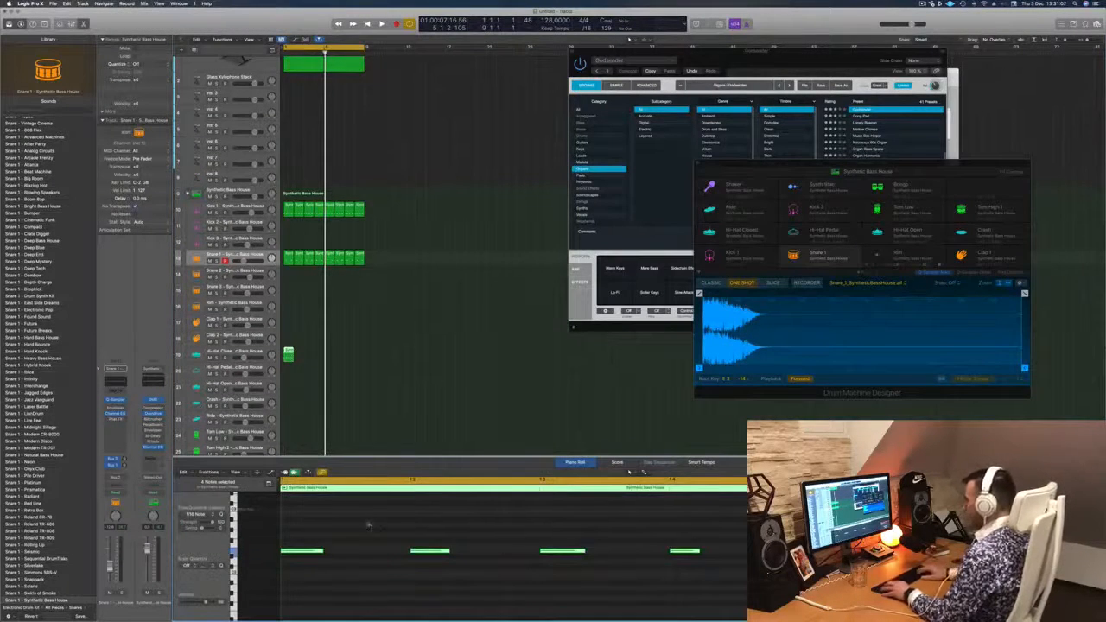
key("alt+Right")
key("alt+Right")
key("space")
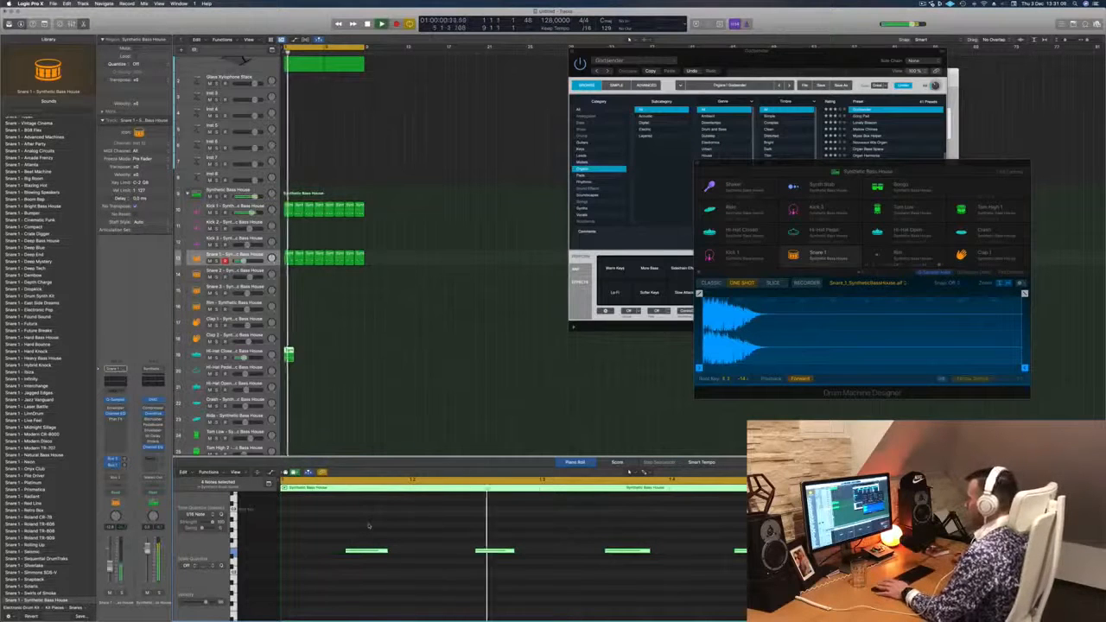
key("space")
- Repeat the hi-hat region along the Hi-Hat Closed track to match the eight kick regions and select that track
left_click_drag(288, 354, 358, 352)
key("space")
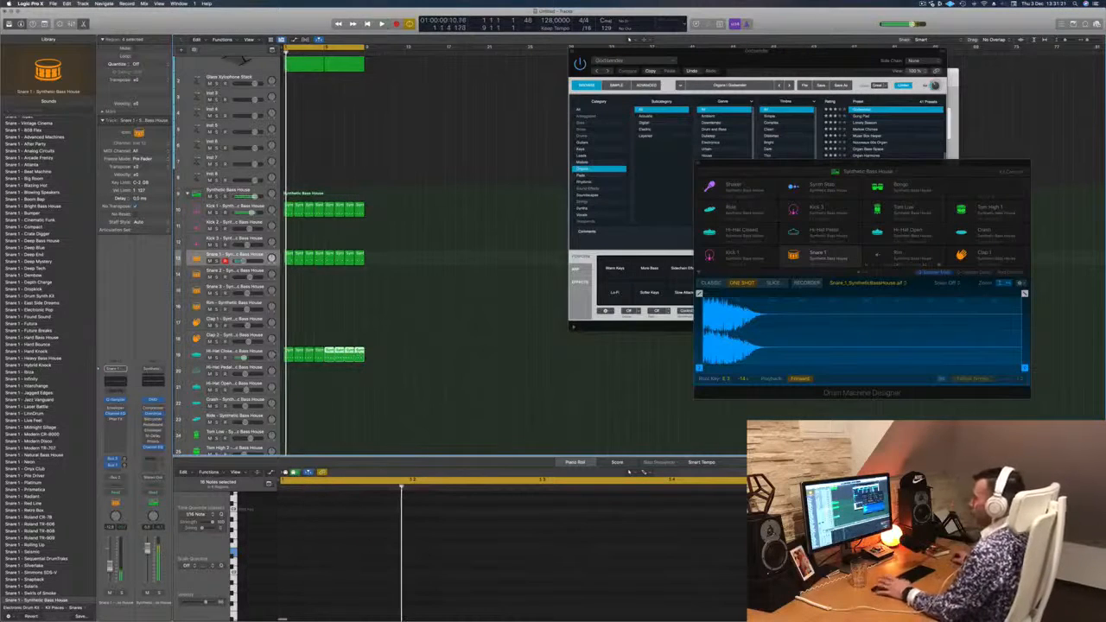
left_click(250, 352)
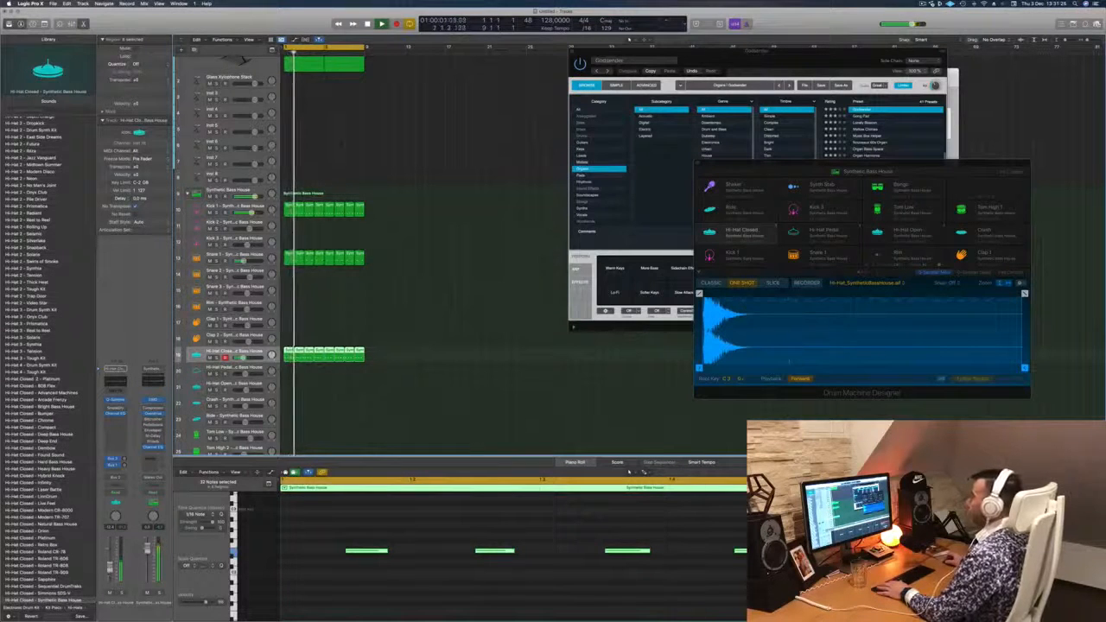
- Place the second closed hi-hat region, reduced to its last note, on every second bar of the Hi-Hat Pedal track
scroll(423, 343, "down", 3)
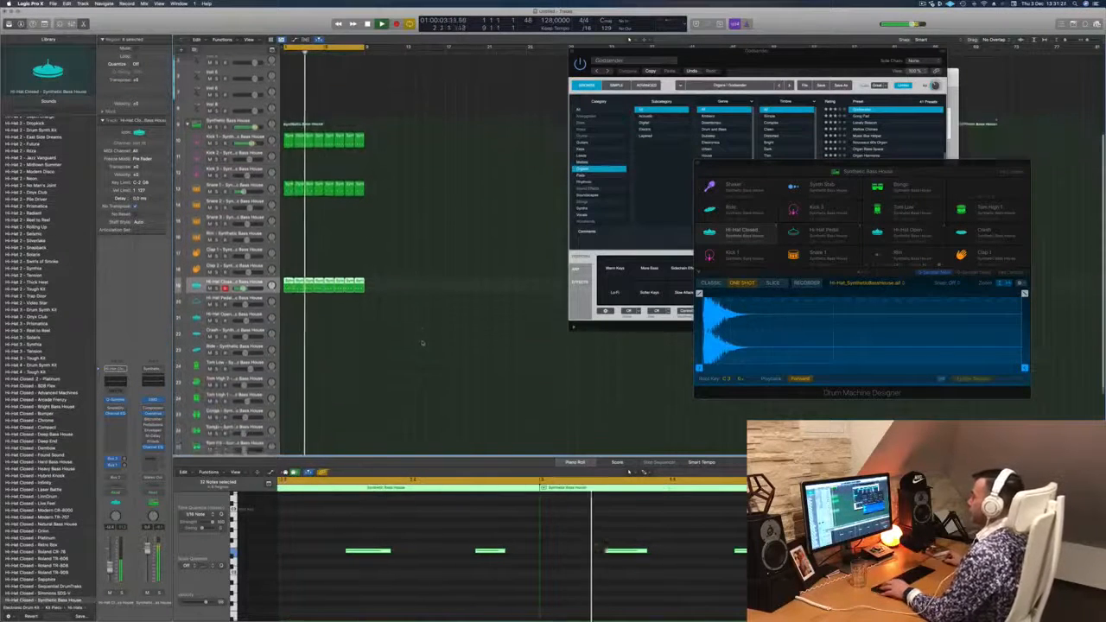
left_click(390, 308)
left_click(299, 277)
left_click_drag(299, 277, 300, 295)
left_click_drag(337, 545, 658, 575)
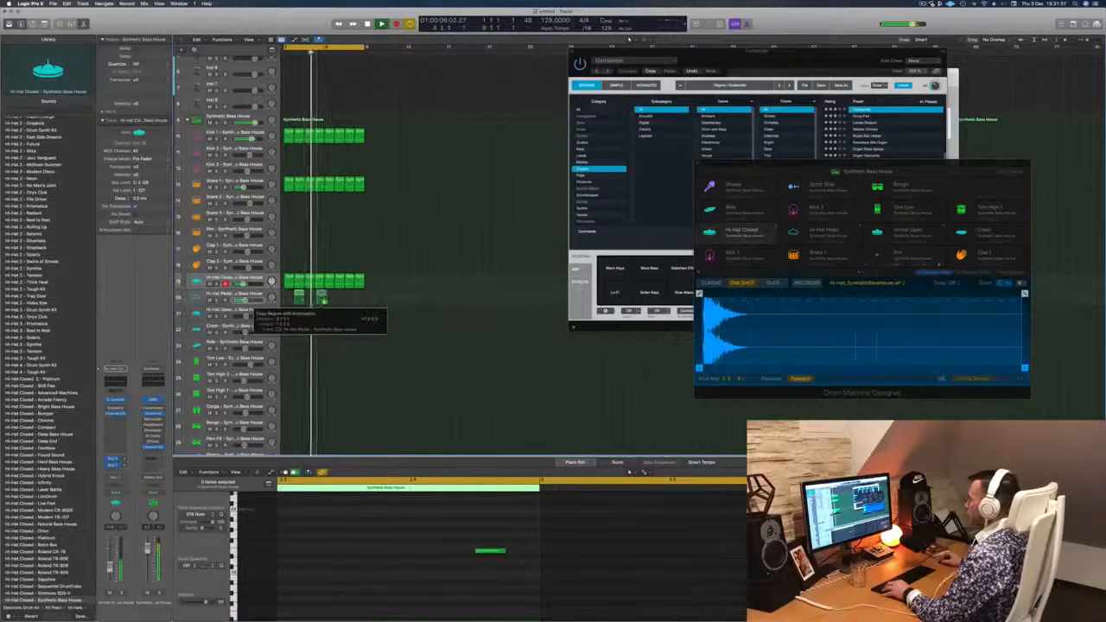
left_click_drag(321, 302, 341, 301)
left_click(301, 299, "shift")
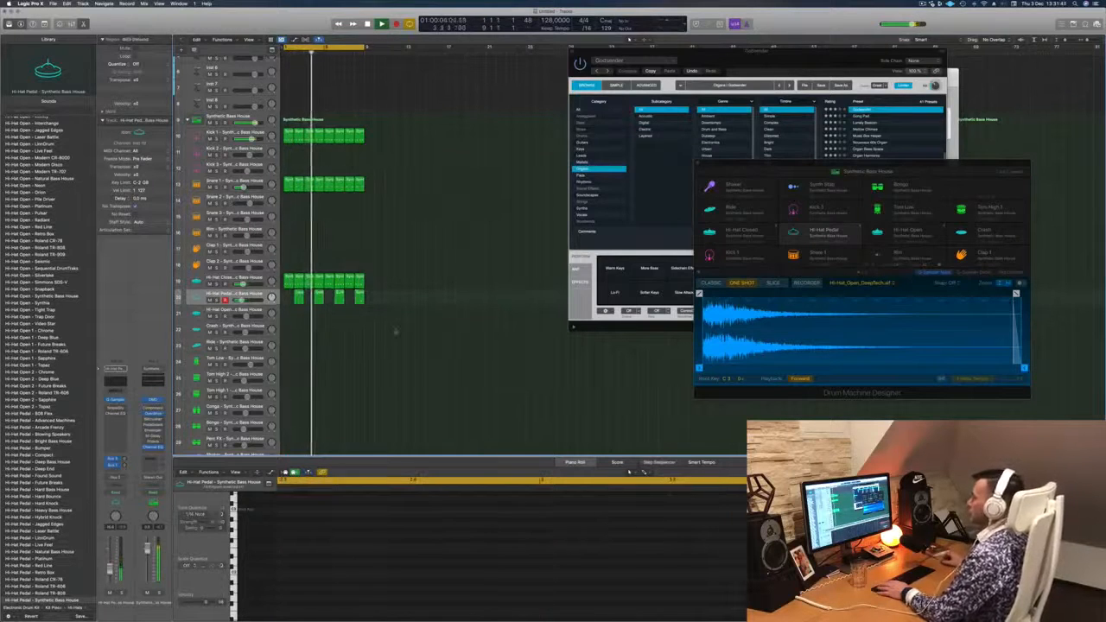
- Copy the first closed hi-hat region onto the Bongo track and play it
scroll(407, 325, "down", 3)
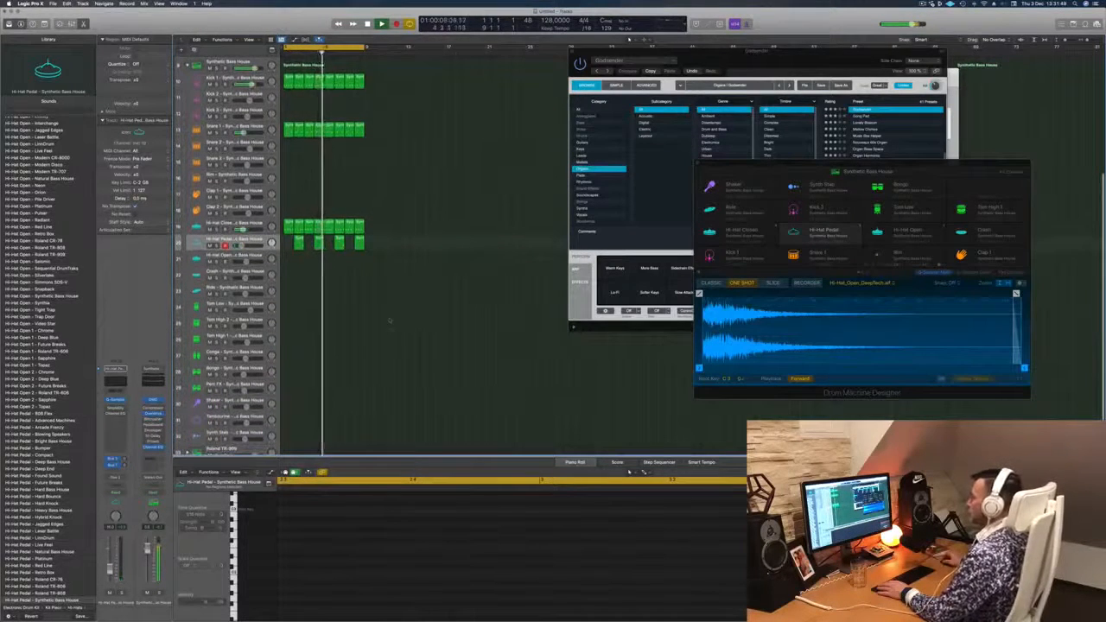
left_click_drag(288, 226, 286, 373)
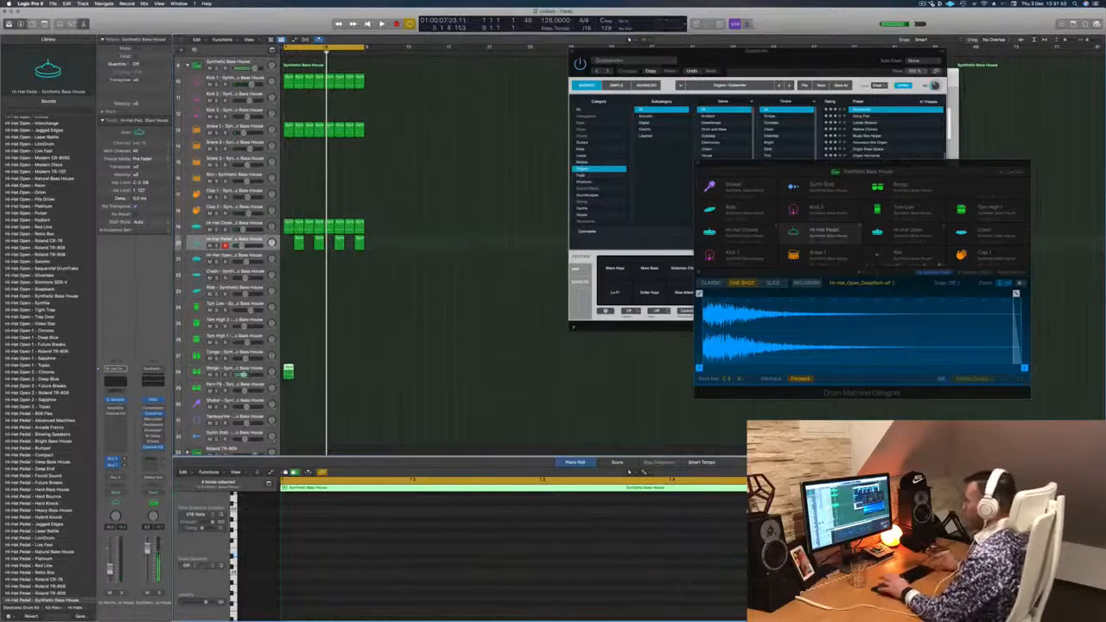
scroll(403, 549, "down", 5)
scroll(403, 549, "up", 3)
key("space")
scroll(403, 550, "down", 2)
- Duplicate the first bongo note a sixteenth later and shift the third bongo note a sixteenth later
left_click(403, 550)
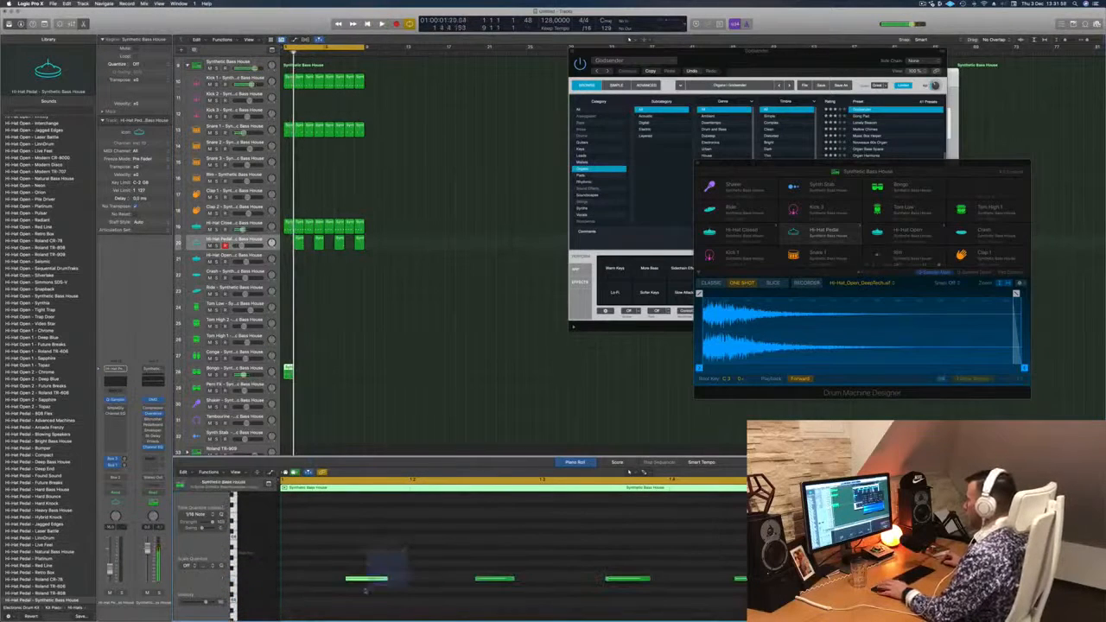
left_click_drag(374, 583, 408, 587)
key("space")
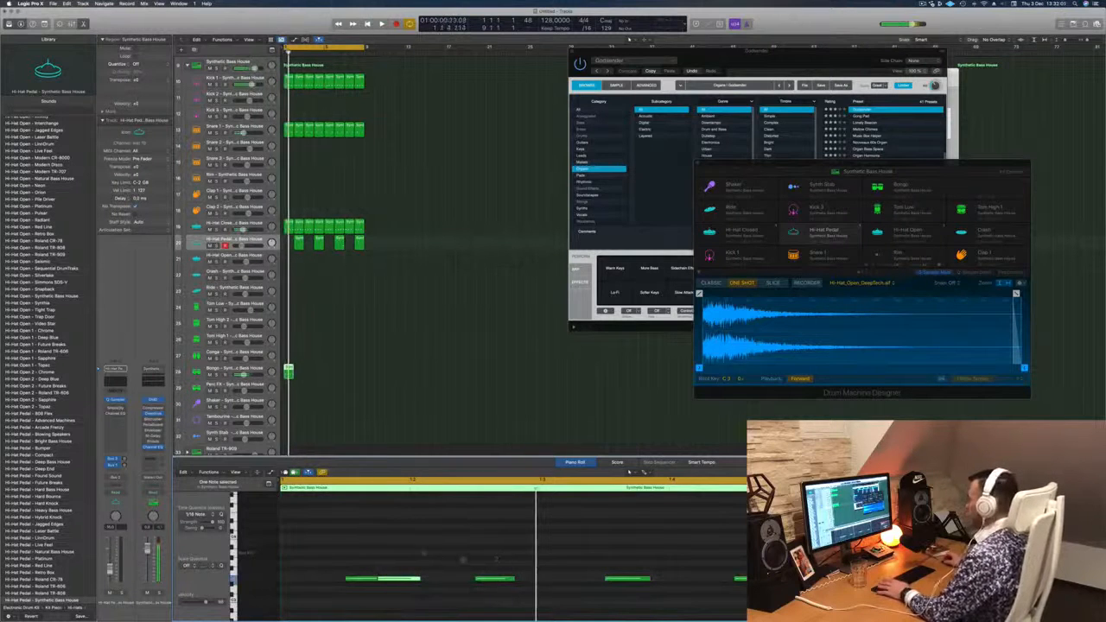
key("space")
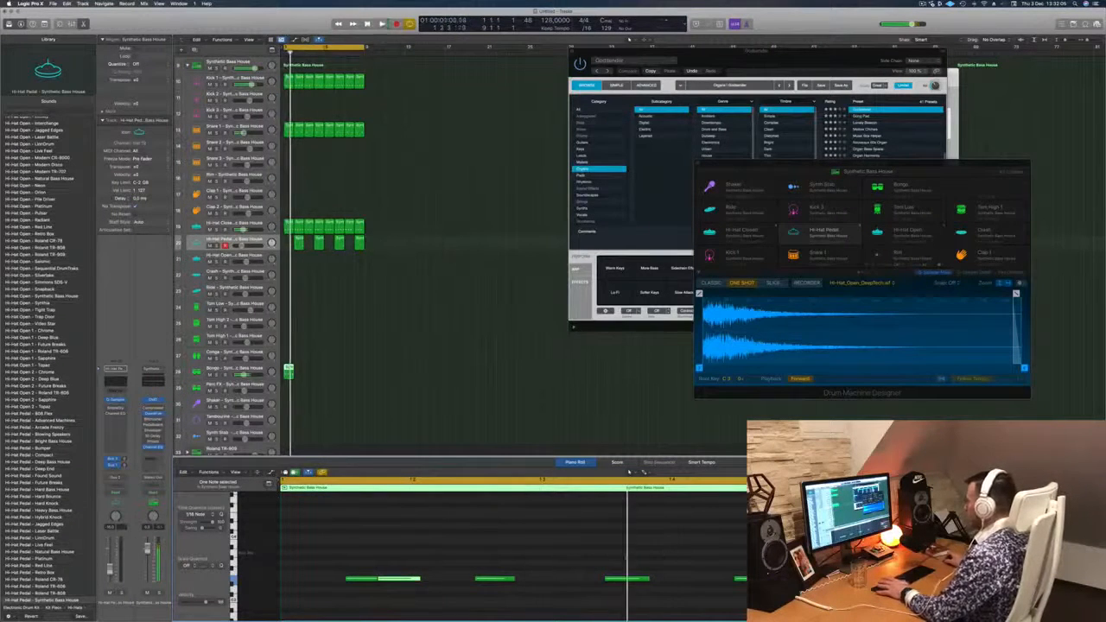
left_click(631, 578)
key("alt+Right")
key("Return")
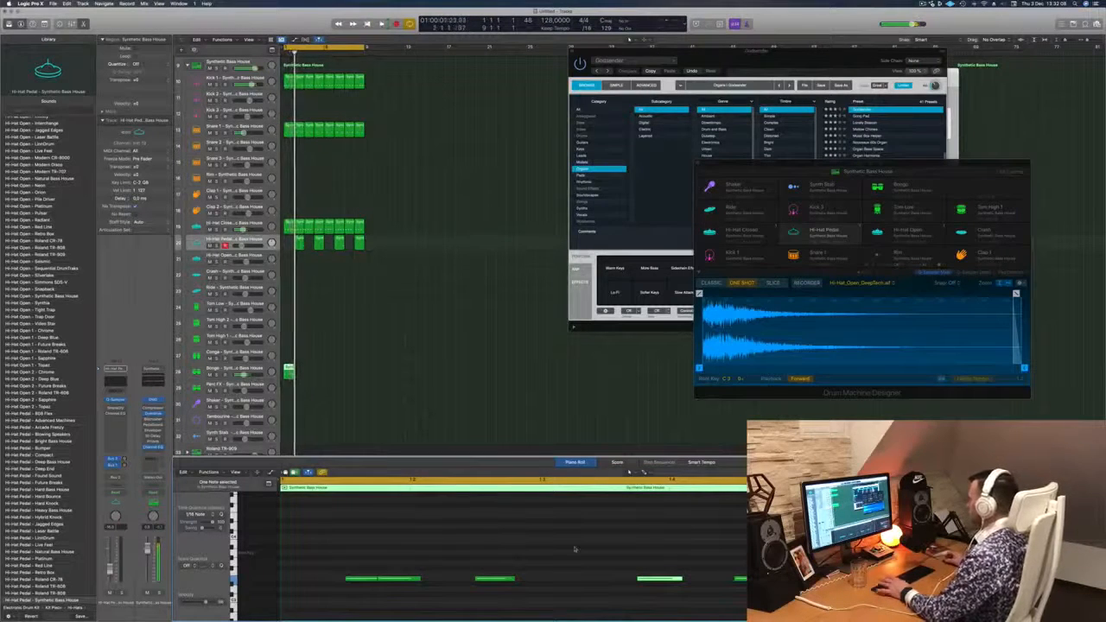
left_click(489, 579)
key("Delete")
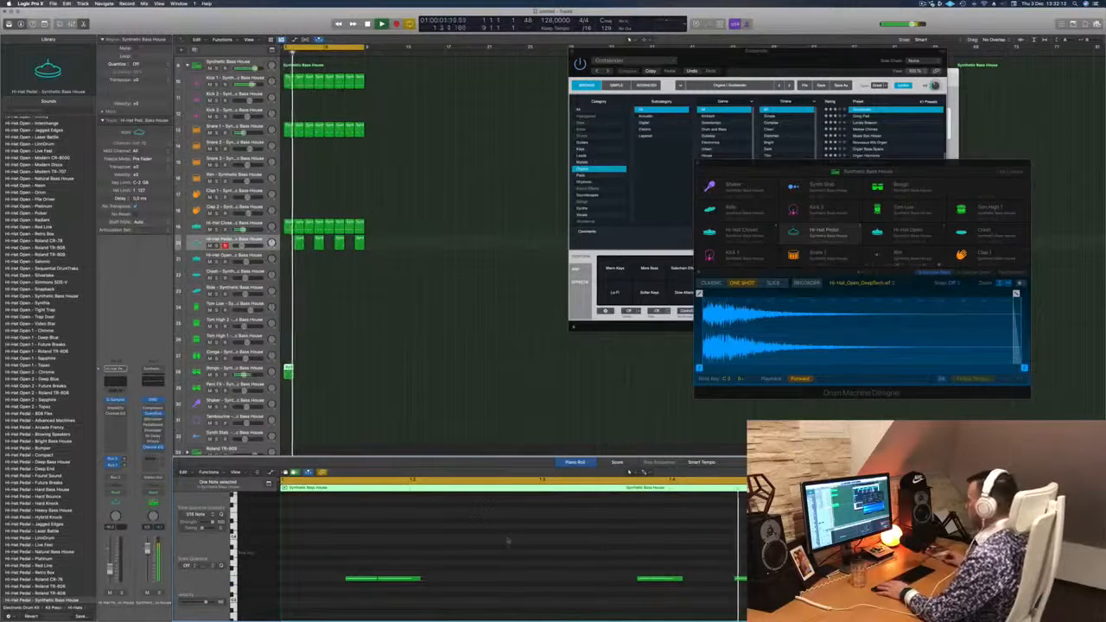
key("super+z")
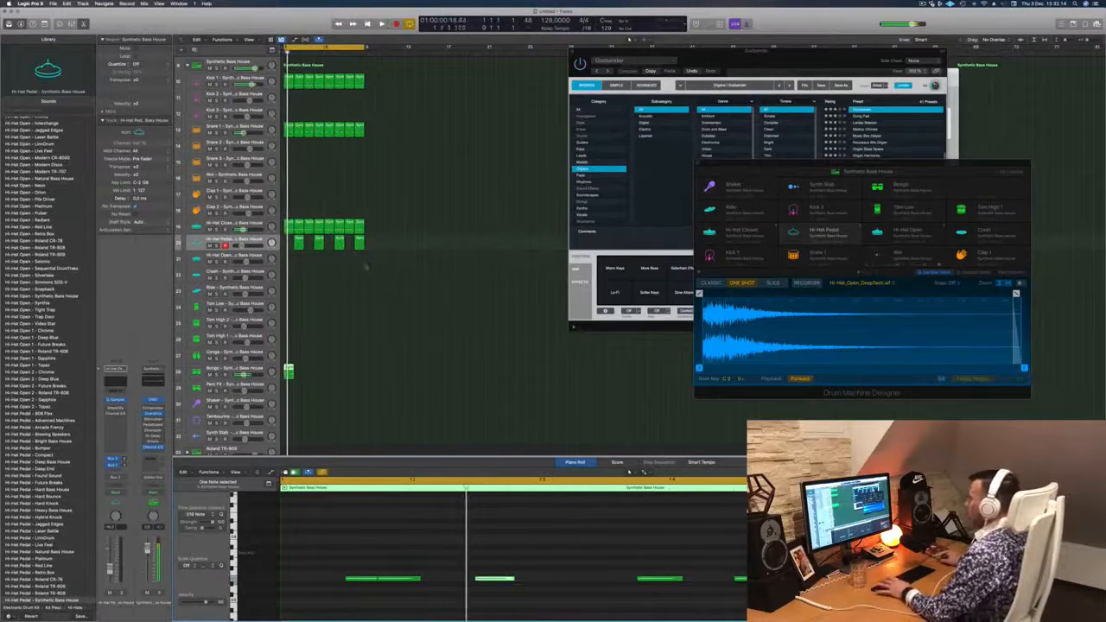
- Repeat the bongo region along the Bongo track to fill the eight bars and select all its regions
left_click(257, 370)
key("space")
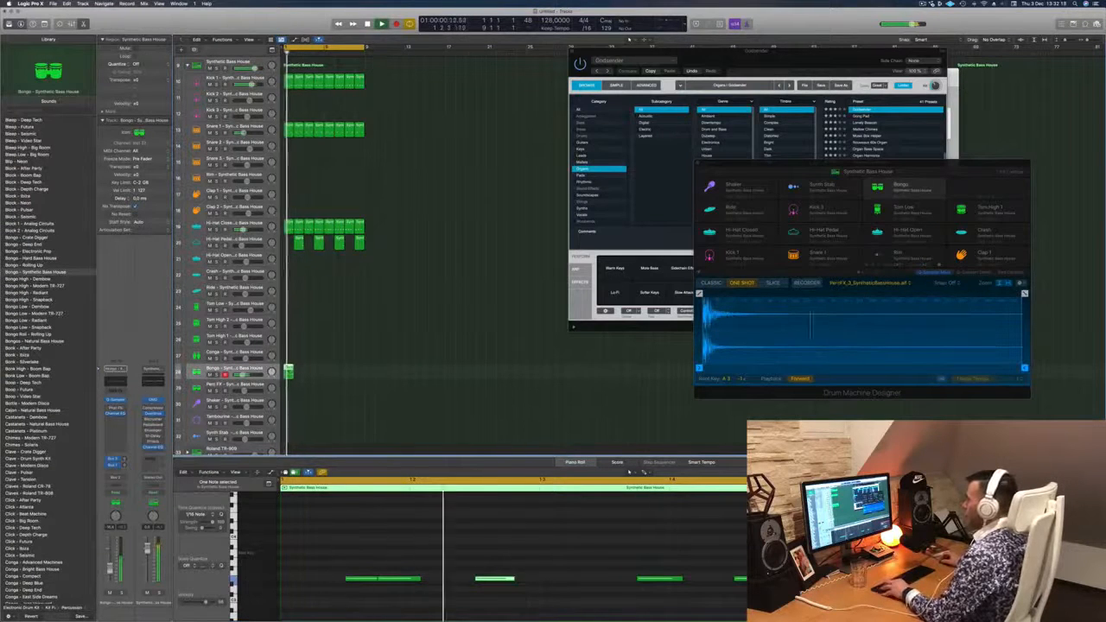
left_click_drag(289, 371, 330, 376)
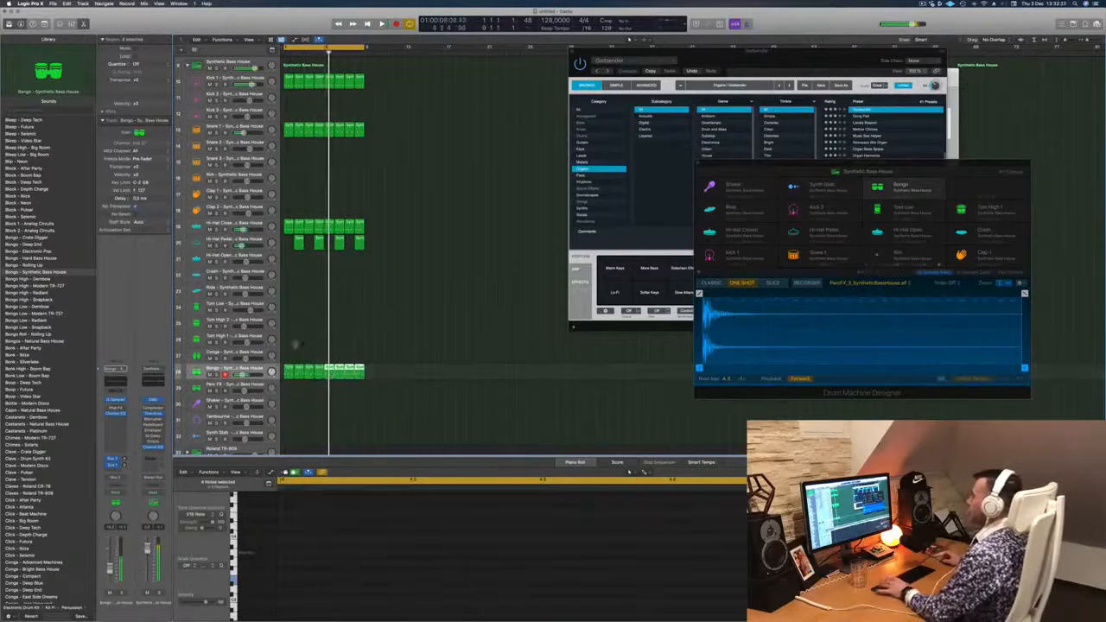
left_click(256, 369)
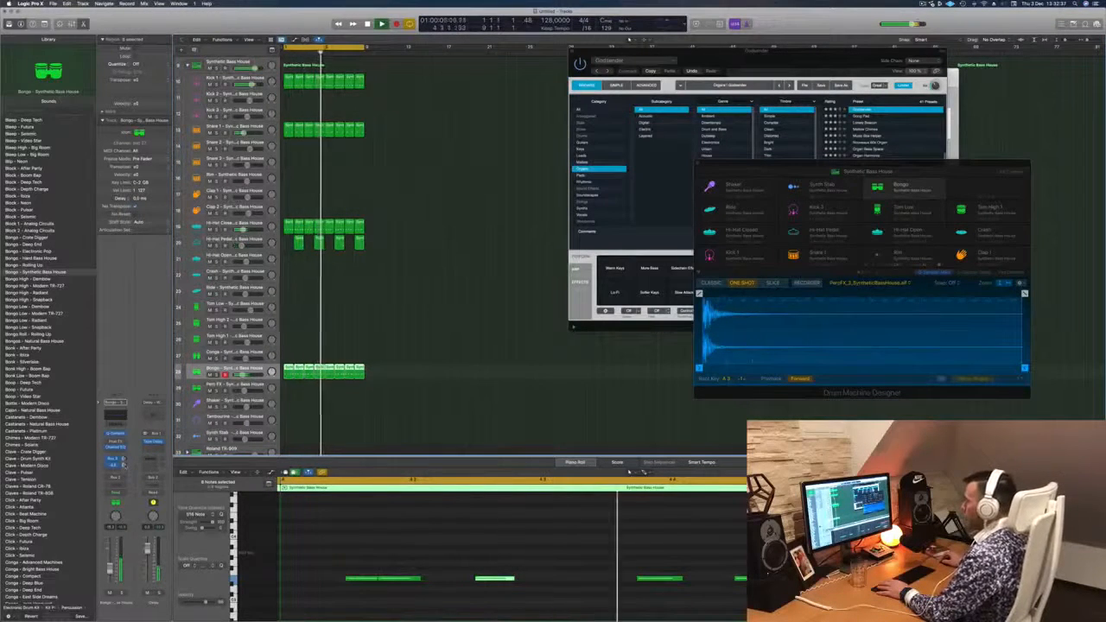
- Copy the first closed hi-hat region onto the Conga track and keep only its last two notes
left_click(418, 335)
scroll(414, 339, "down", 2)
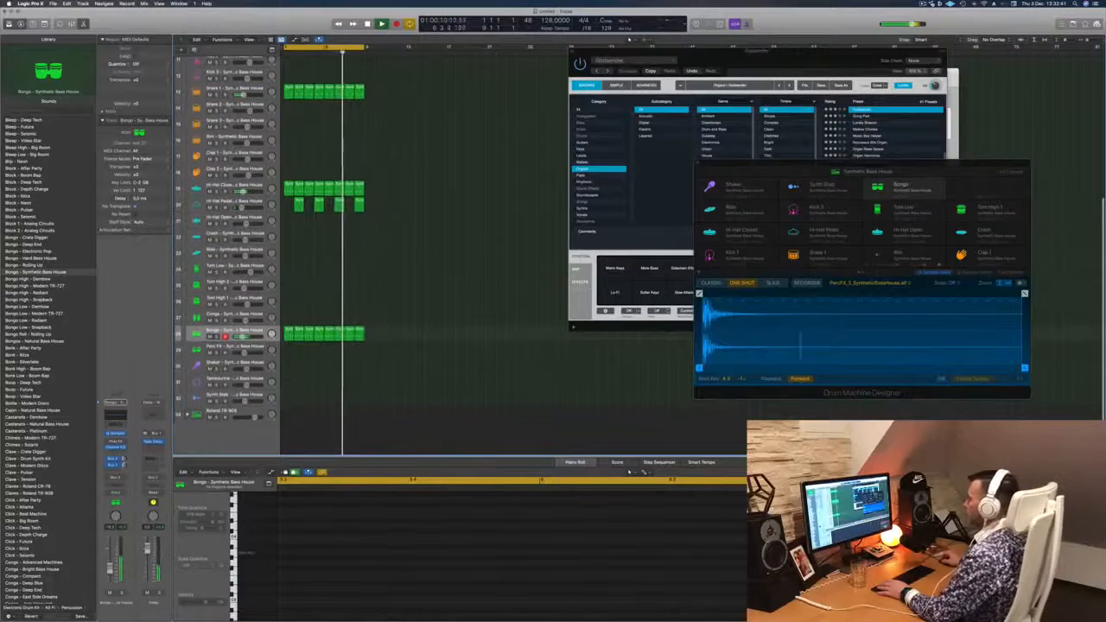
left_click(289, 334)
left_click(290, 189)
left_click_drag(290, 189, 287, 320)
key("space")
key("super+Left")
left_click_drag(313, 527, 479, 592)
key("space")
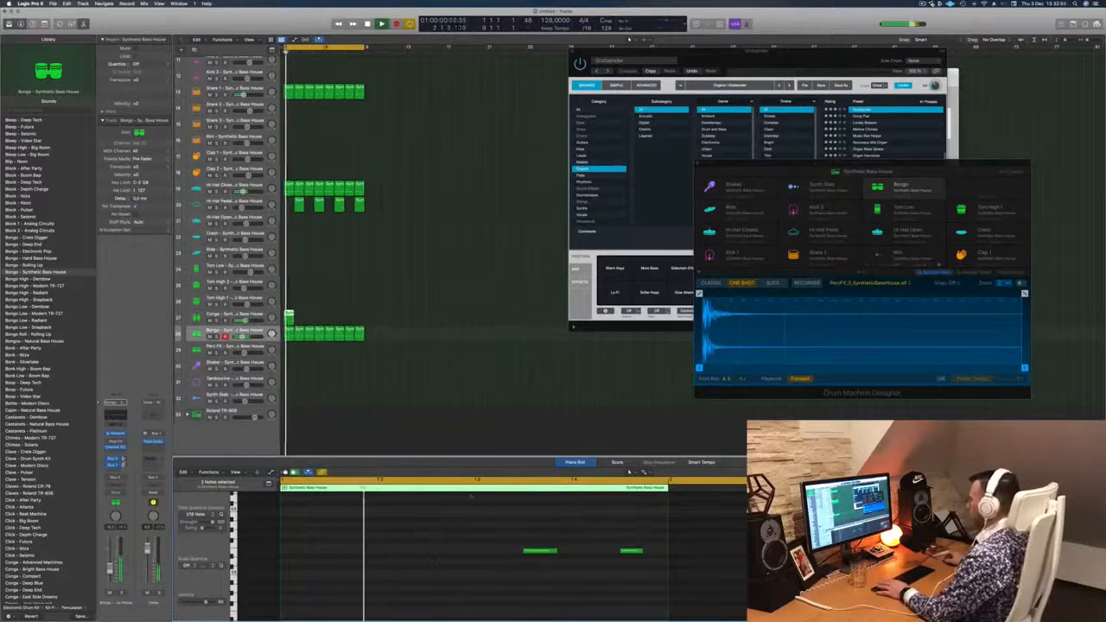
left_click_drag(492, 544, 651, 574)
key("alt+shift+Down")
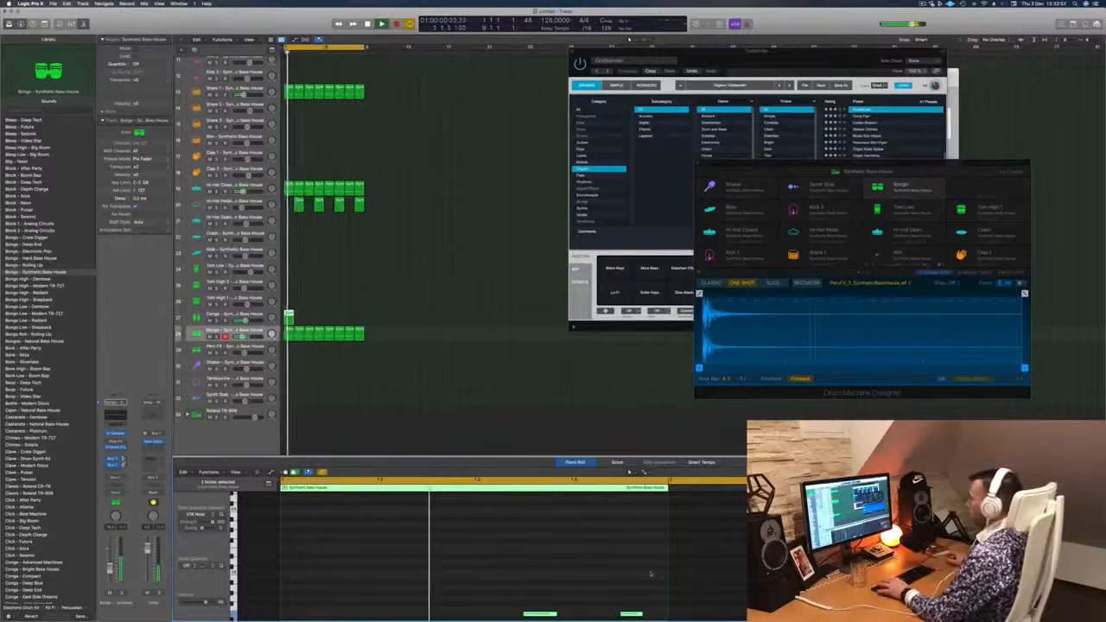
key("alt+shift+Up")
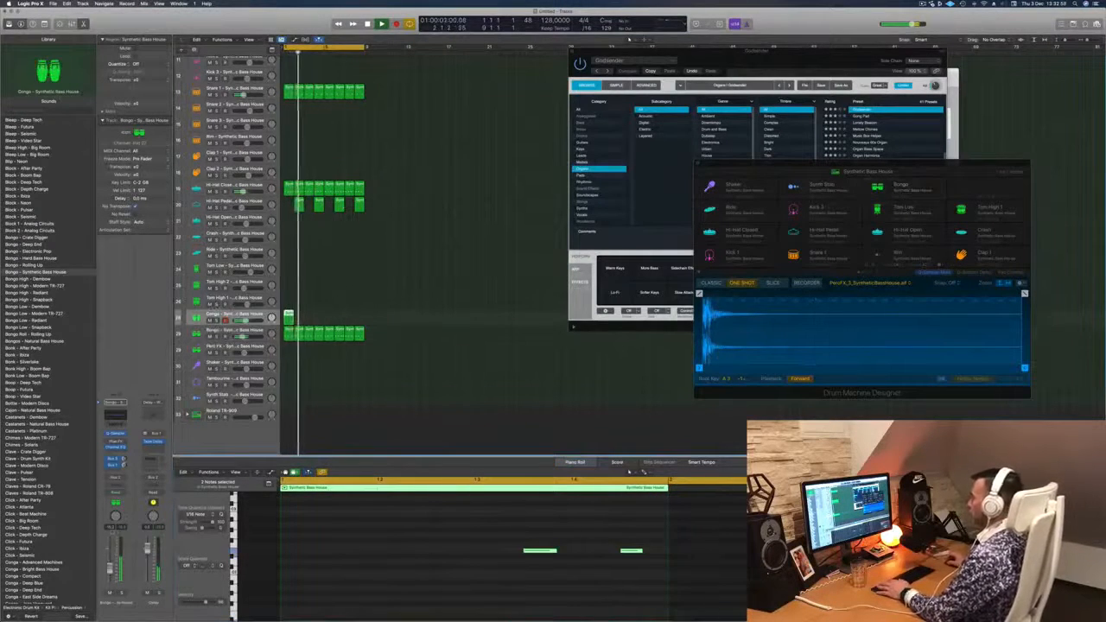
- Repeat the conga region along the Conga track to fill the eight bars during playback
key("space")
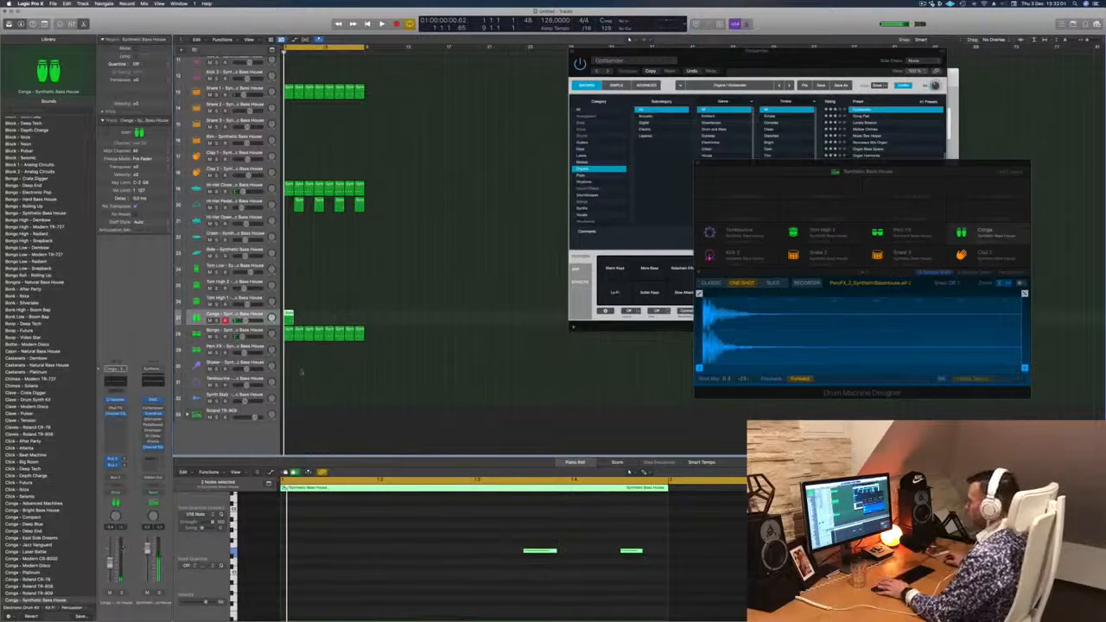
key("space")
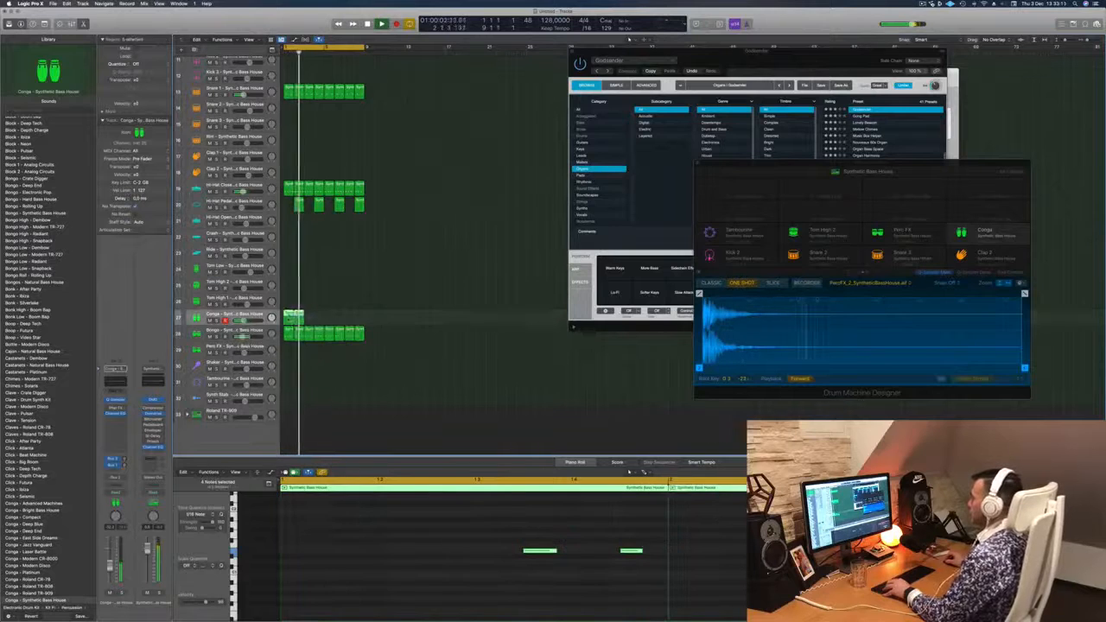
left_click_drag(290, 317, 350, 321)
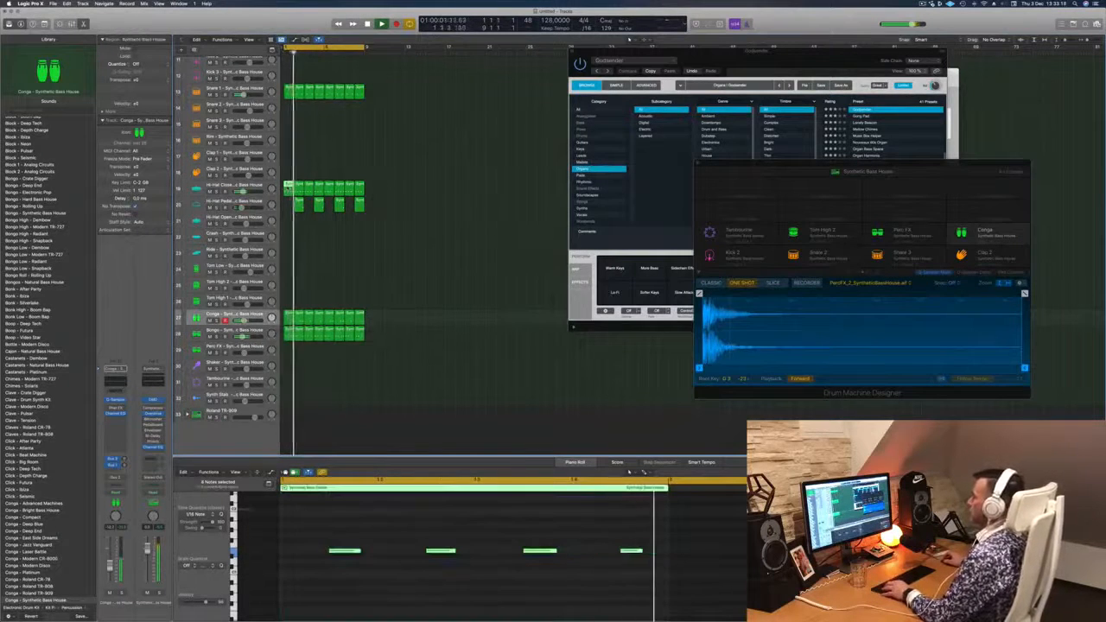
- Copy the first closed hi-hat region onto the Hi-Hat Open track and repeat it to fill the eight bars
left_click_drag(288, 192, 288, 223)
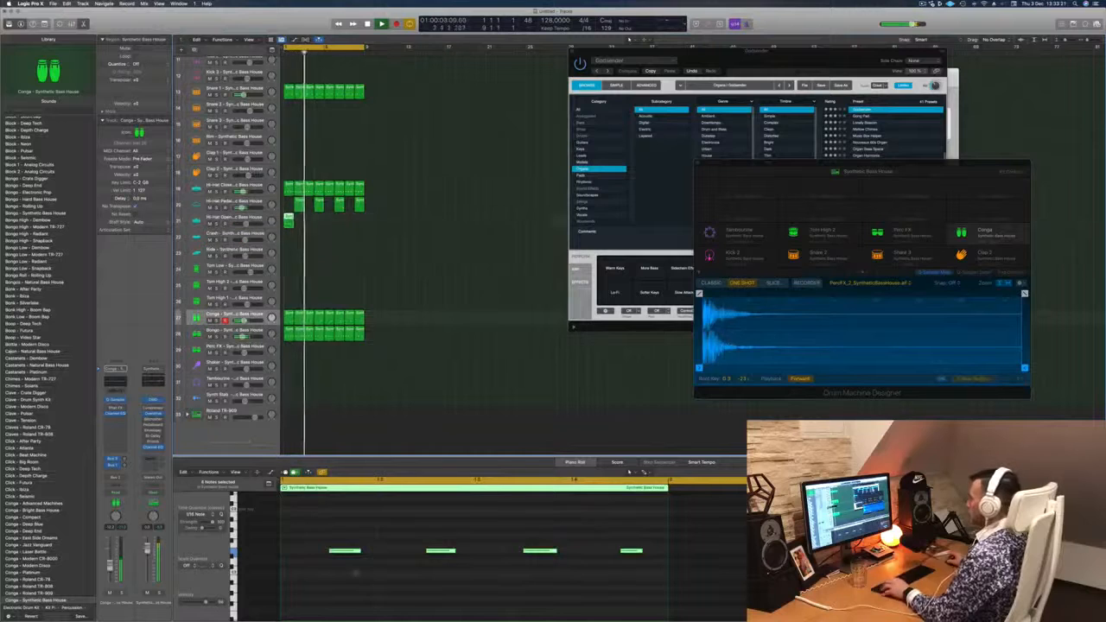
left_click_drag(318, 543, 653, 588)
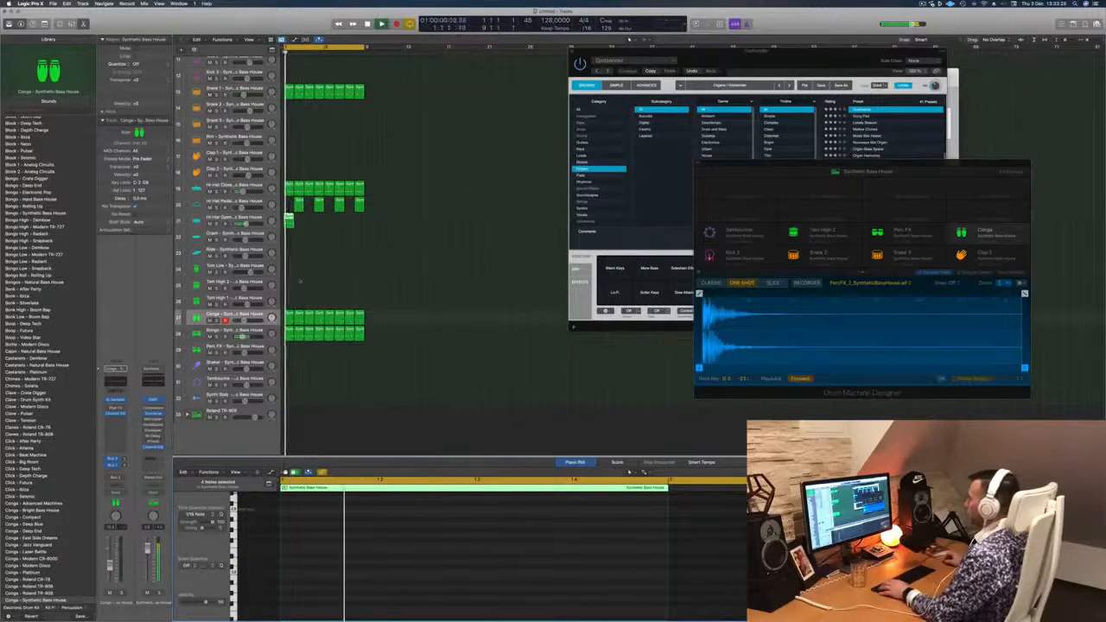
left_click_drag(289, 217, 335, 228)
left_click(288, 217, "shift")
left_click(299, 218, "shift")
left_click(289, 218, "shift")
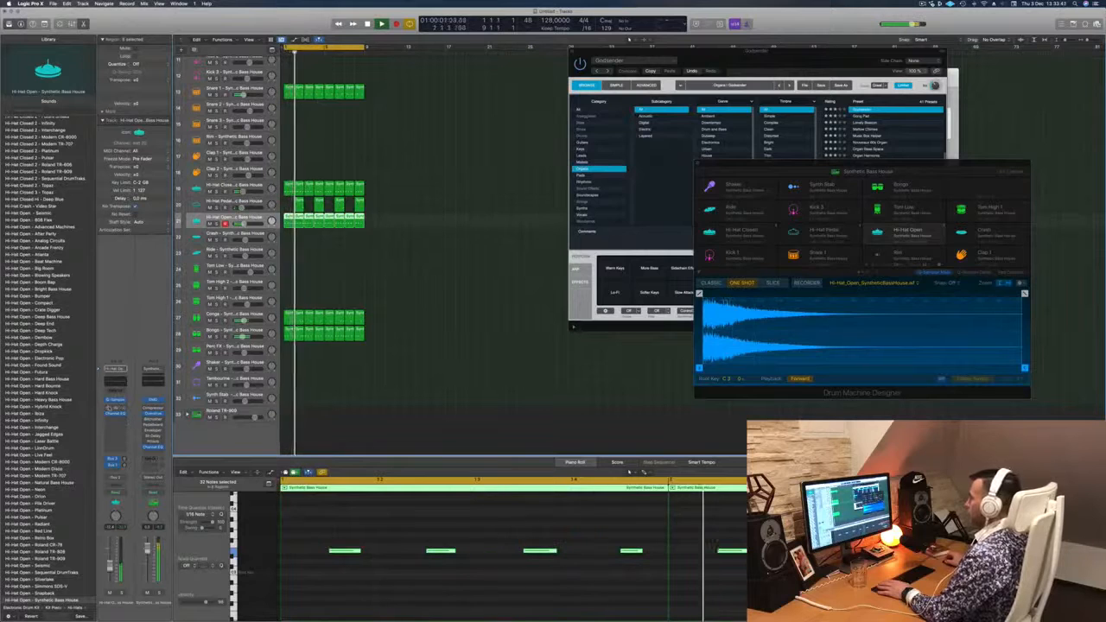
- Examine the Sample Delay effect on the Hi-Hat Open track while the beat plays, and close its window
left_click(115, 409)
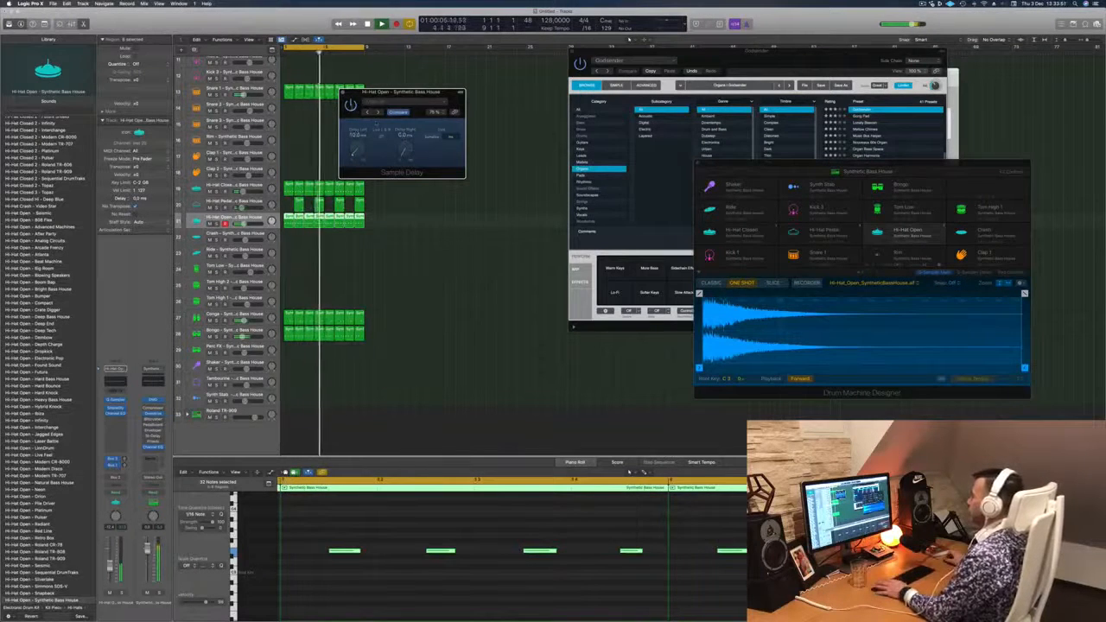
left_click_drag(381, 93, 374, 140)
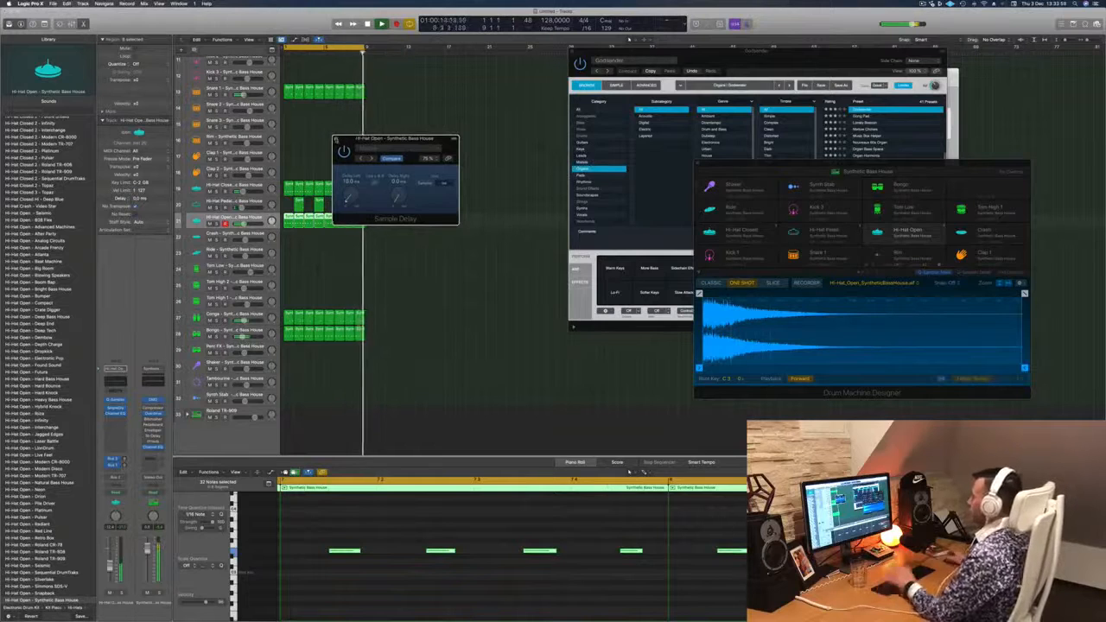
left_click(336, 140)
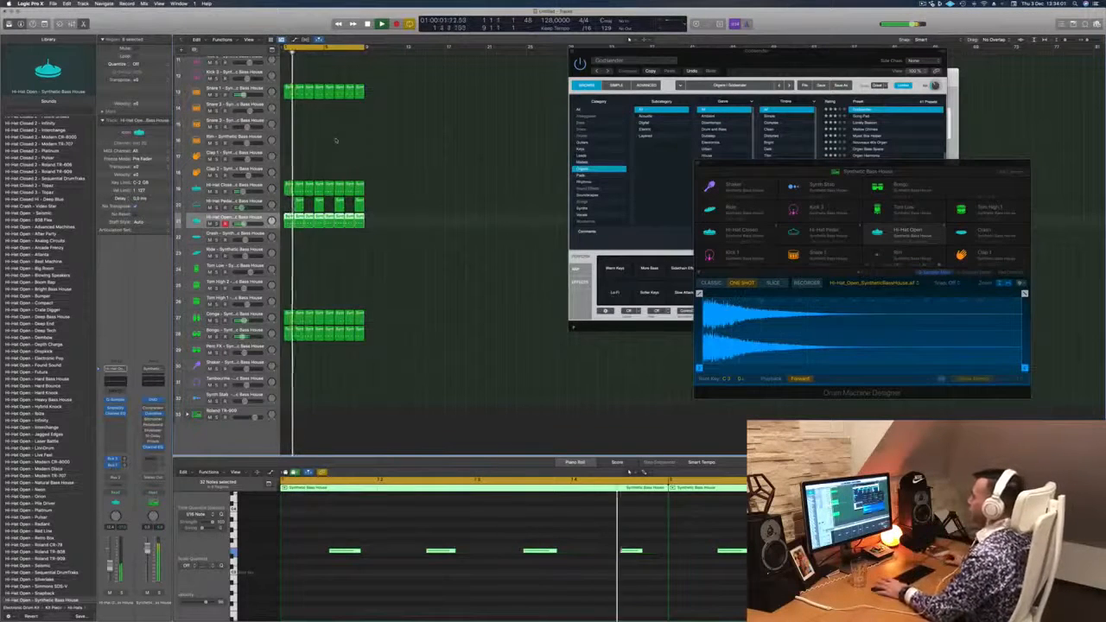
- Examine the Sample Delay effect on the Hi-Hat Closed track while the beat plays, and close its window
left_click(444, 193)
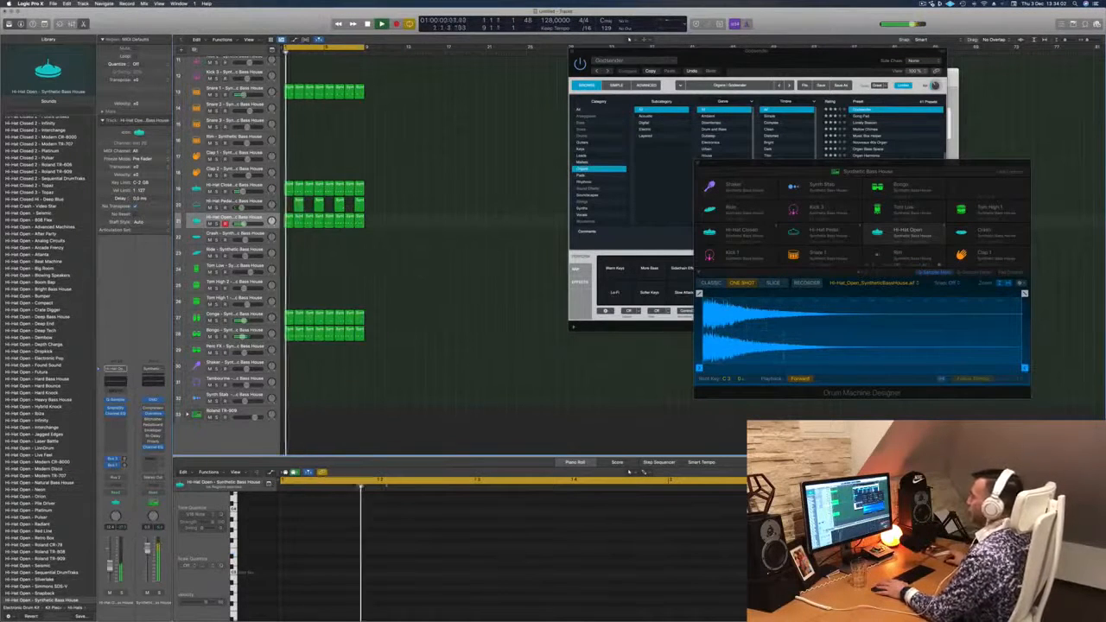
left_click(235, 184)
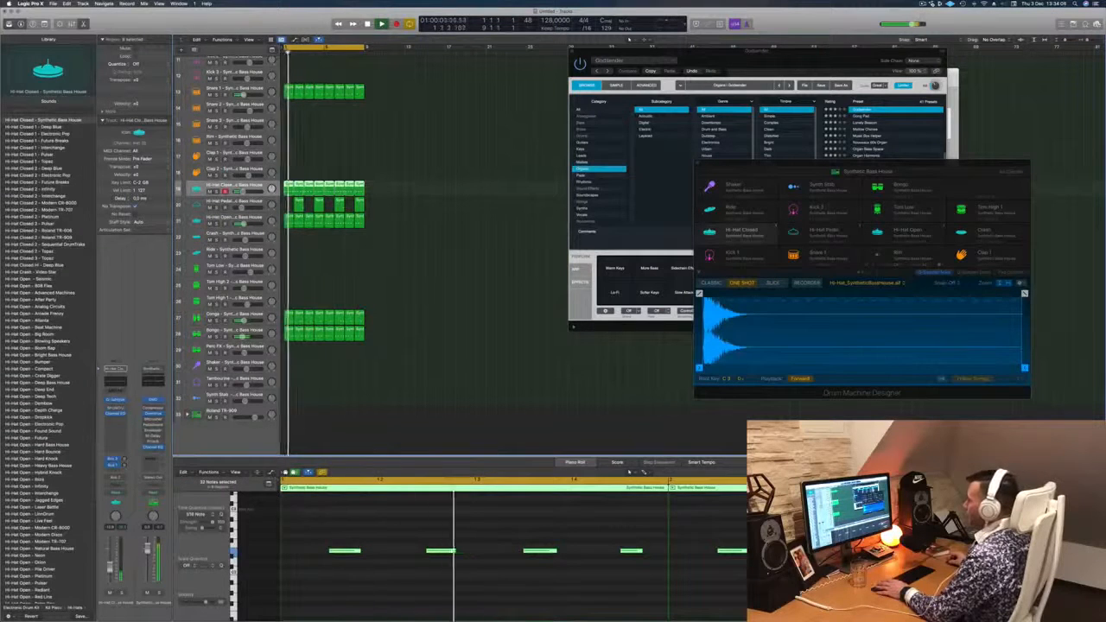
left_click(116, 407)
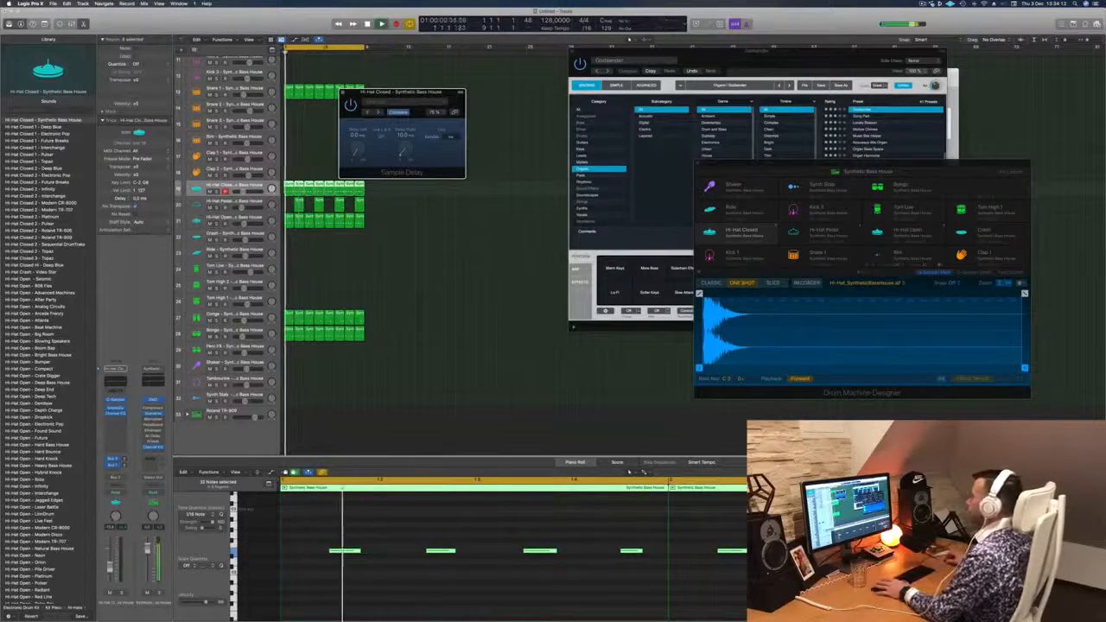
left_click_drag(424, 94, 491, 246)
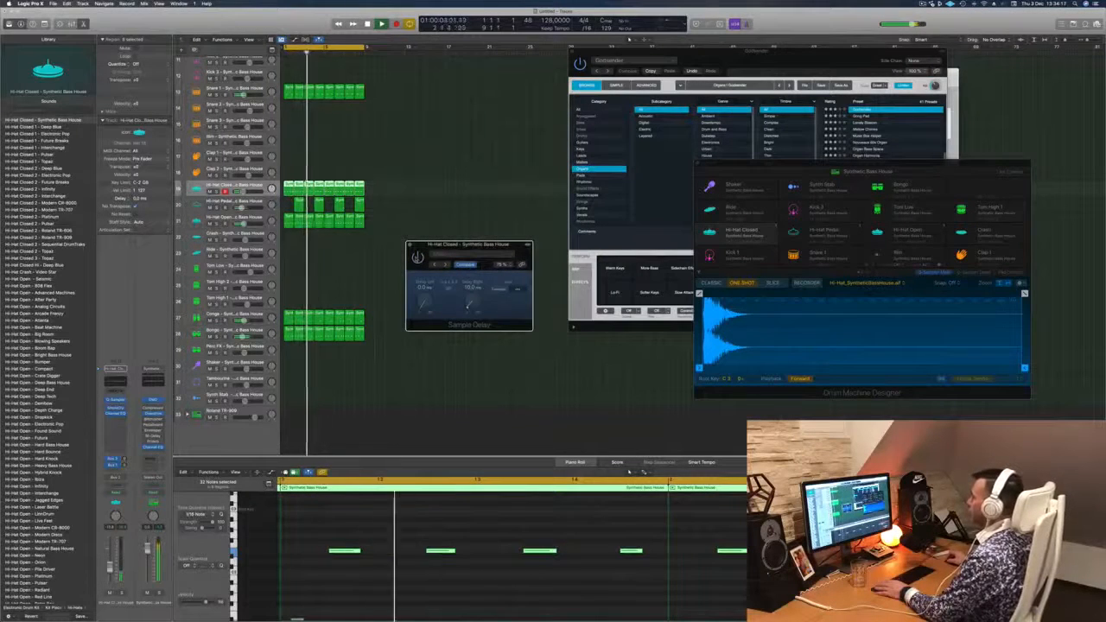
left_click(410, 245)
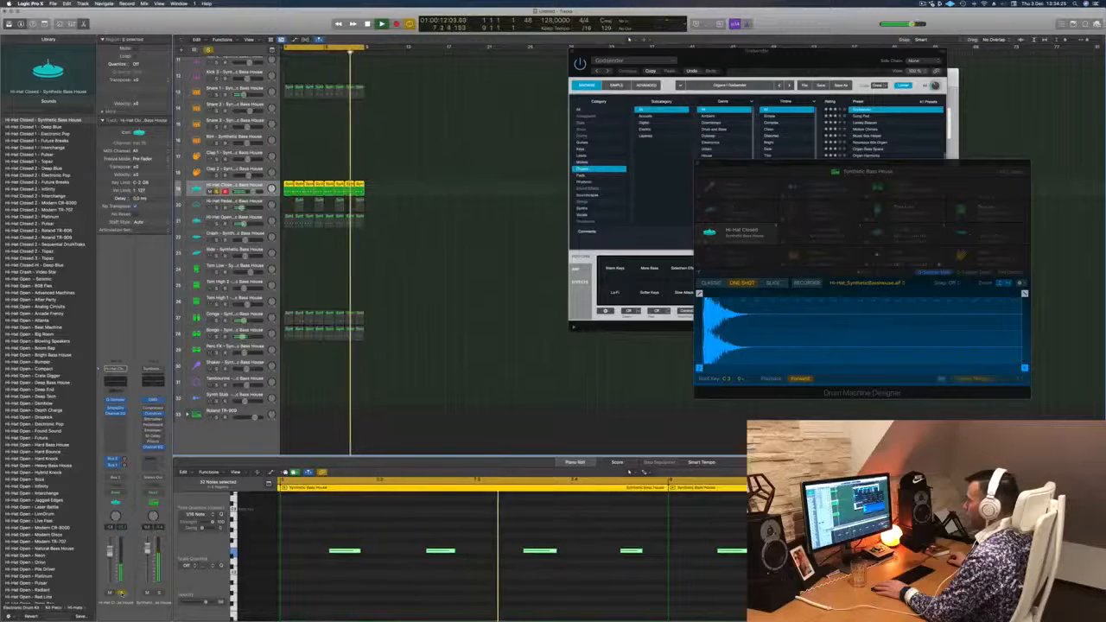
- Audition the Hi-Hat Closed track in solo and within the full beat
key("space")
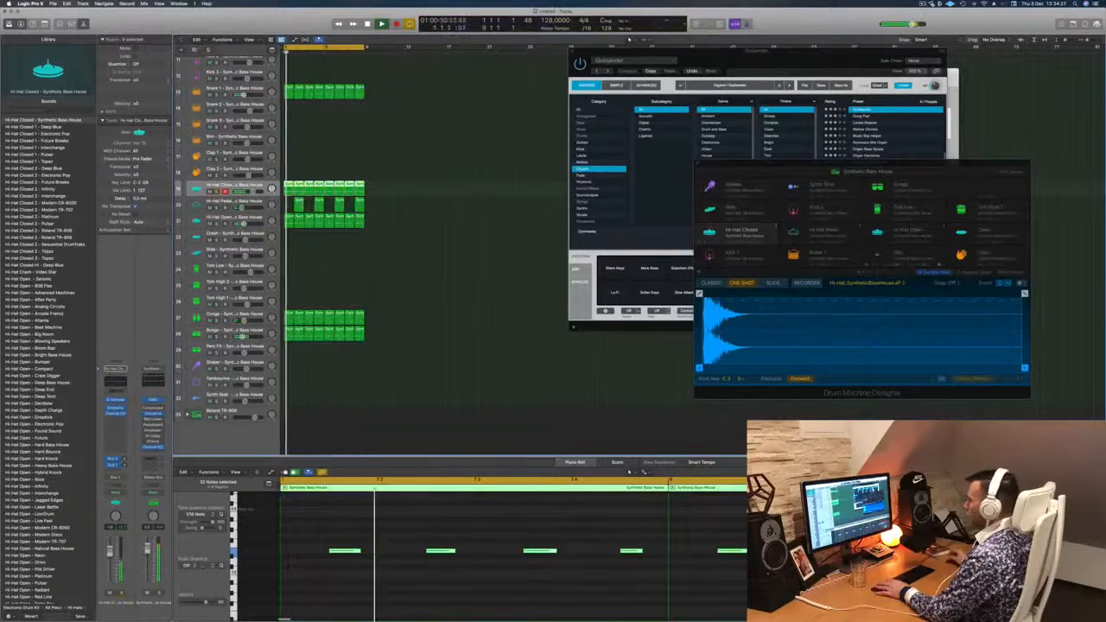
left_click(122, 594)
key("space")
key("space")
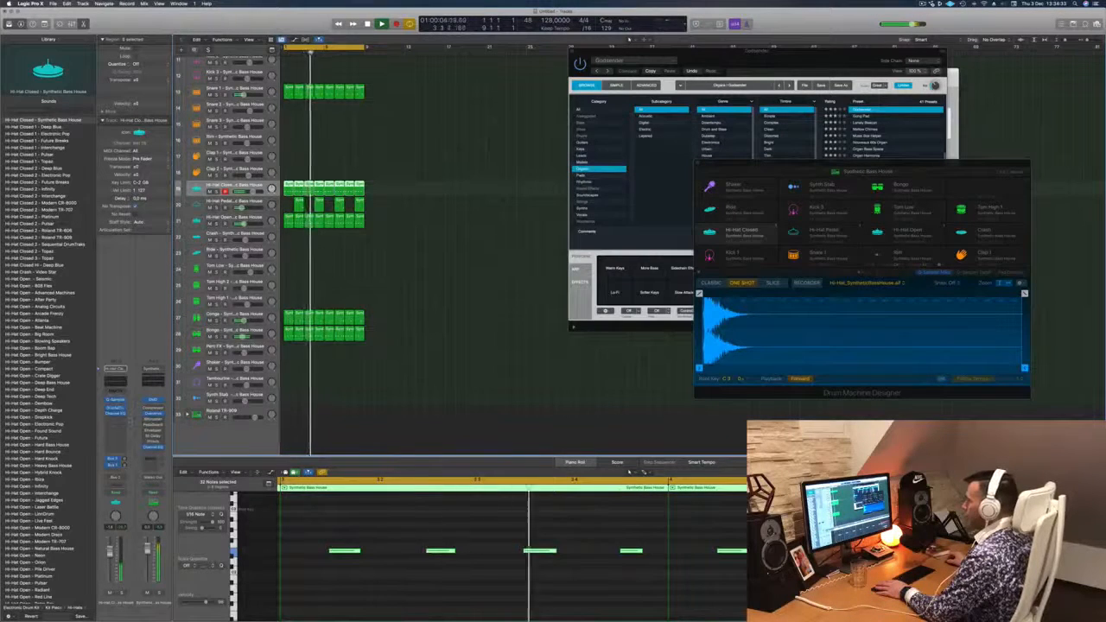
- Lengthen all notes in the Hi-Hat Closed regions, checking them in playback with its Quick Sampler open, and close the sampler
left_click(115, 401)
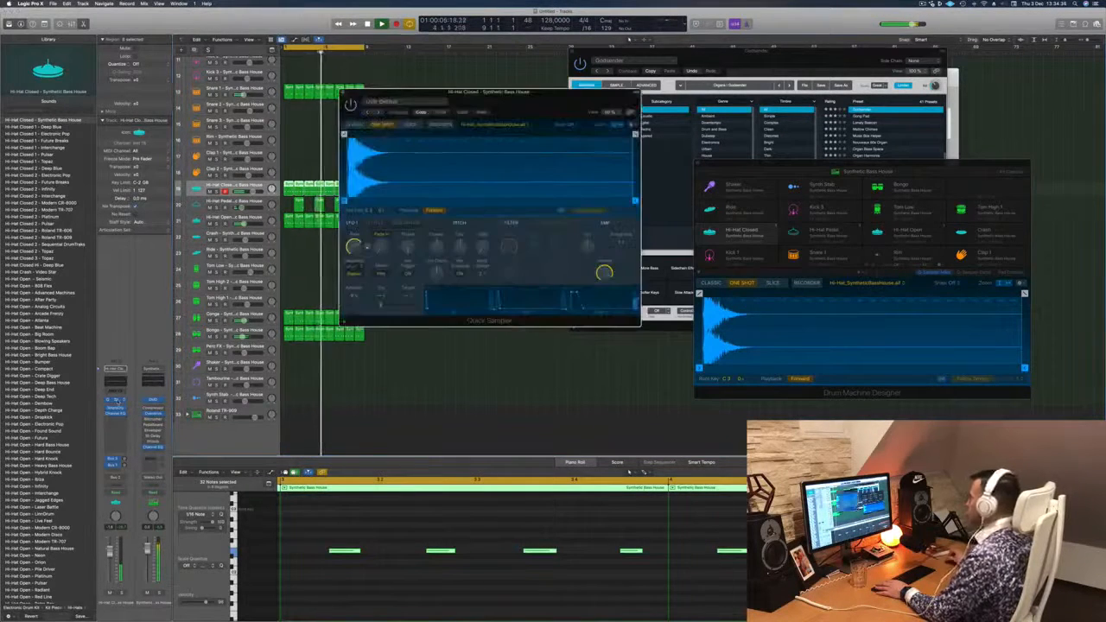
mouse_move(564, 99)
left_mouse_down()
mouse_move(539, 105)
mouse_move(554, 110)
left_mouse_up()
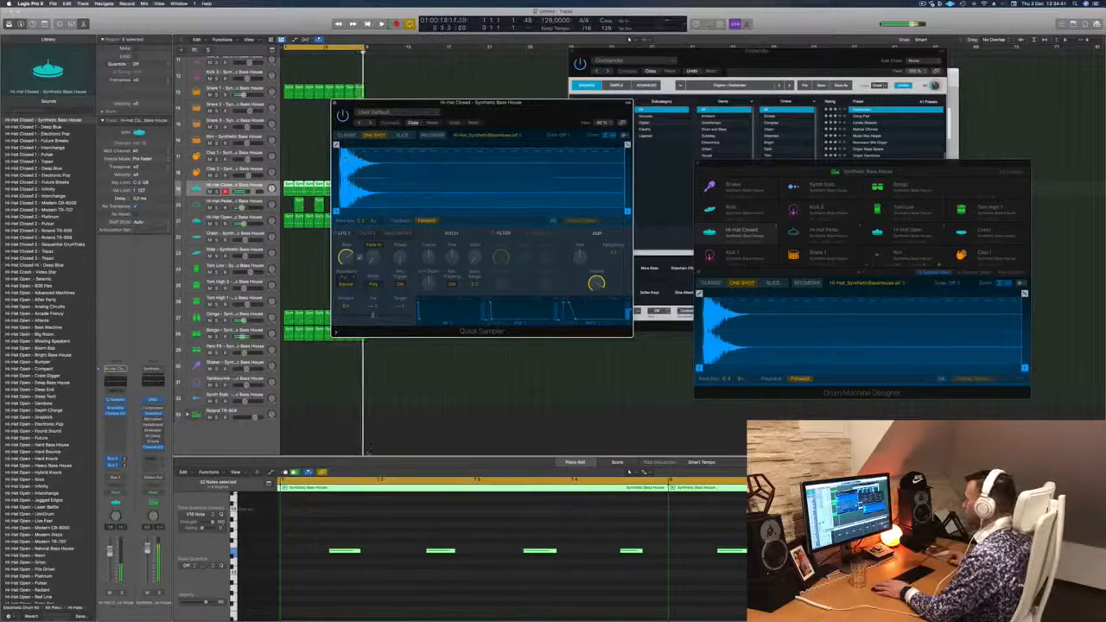
left_click_drag(361, 551, 386, 552)
key("space")
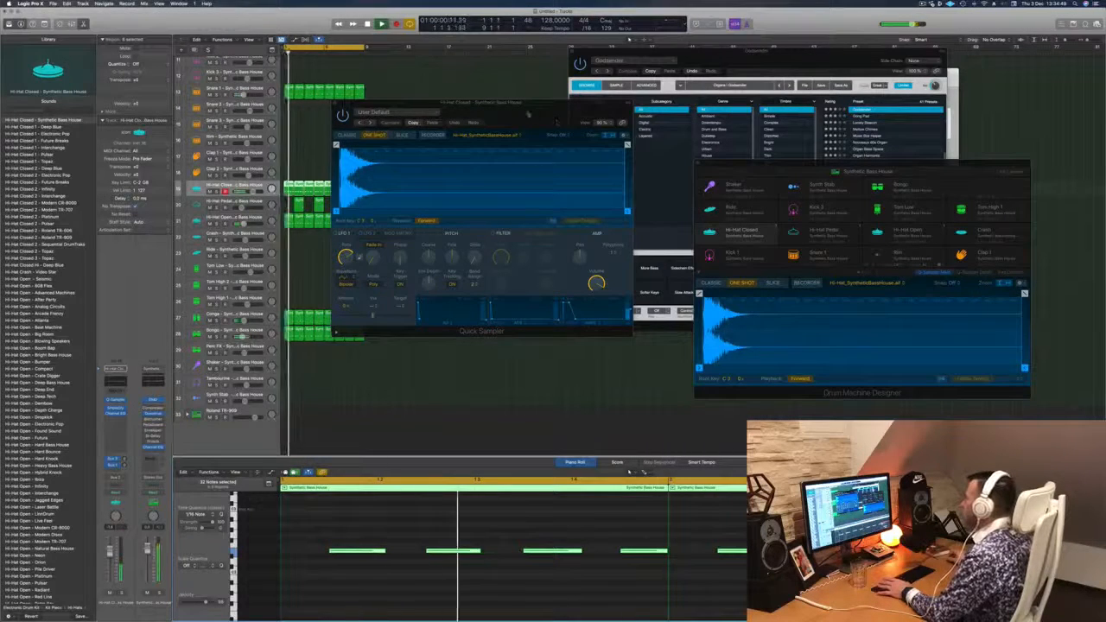
left_click_drag(533, 114, 807, 146)
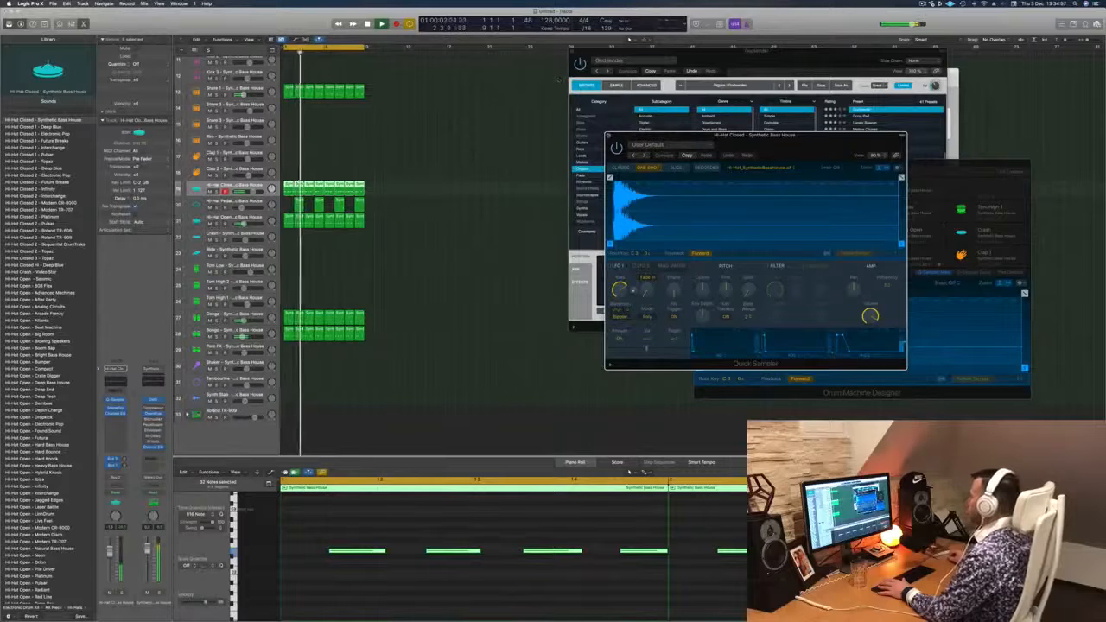
left_click(608, 136)
- Compare the beat with the Hi-Hat Open track muted and unmuted, and close the Drum Machine Designer window
left_click(210, 224)
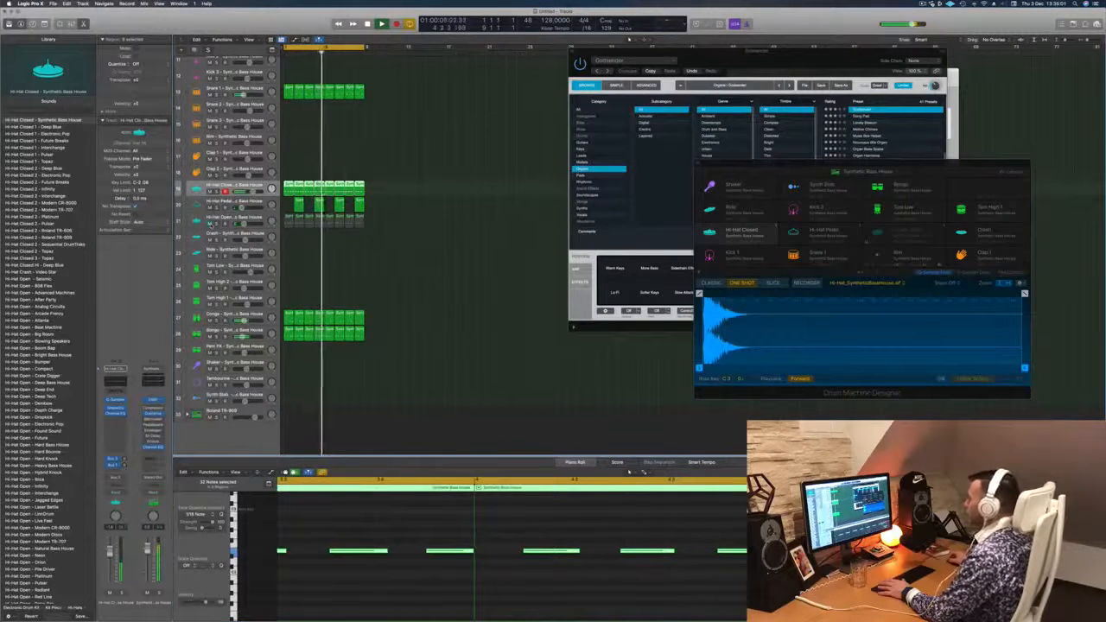
left_click(210, 224)
scroll(366, 241, "down", 1)
left_click_drag(808, 168, 369, 191)
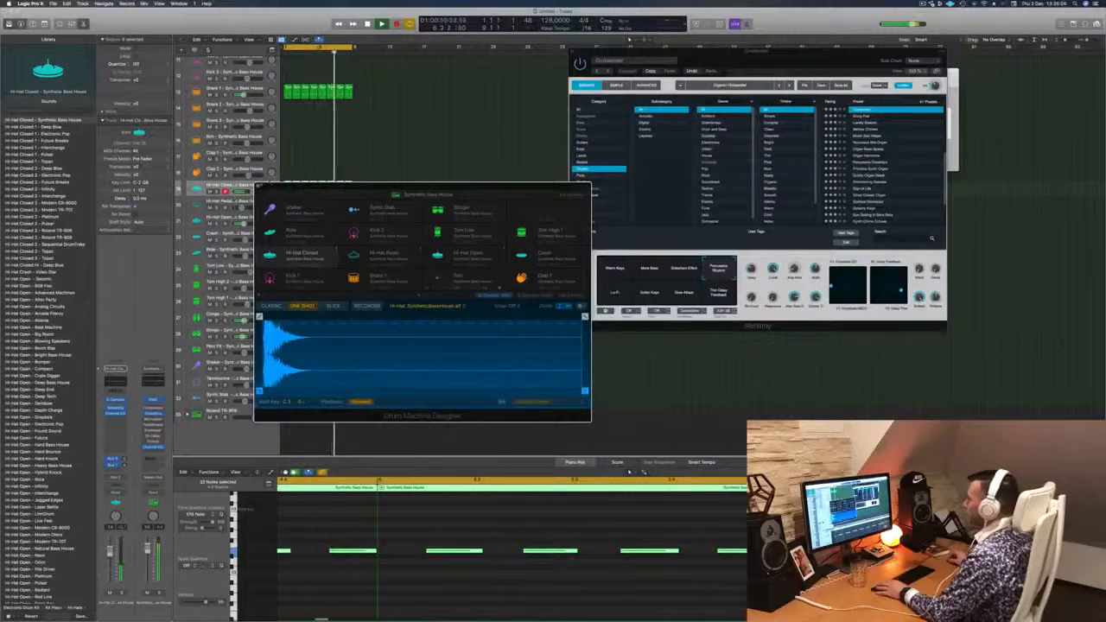
left_click(259, 186)
- Review the drum tracks, the Bongo pattern and the first chord region while the beat plays
scroll(416, 180, "up", 2)
left_click(416, 180)
scroll(417, 216, "up", 4)
scroll(417, 216, "up", 5)
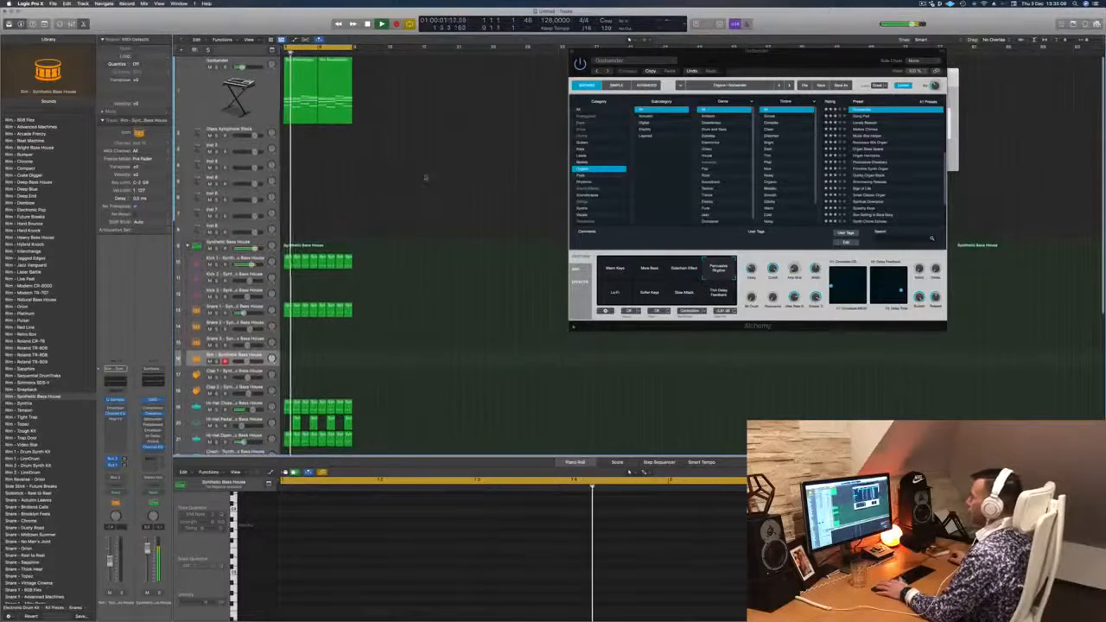
scroll(446, 361, "down", 5)
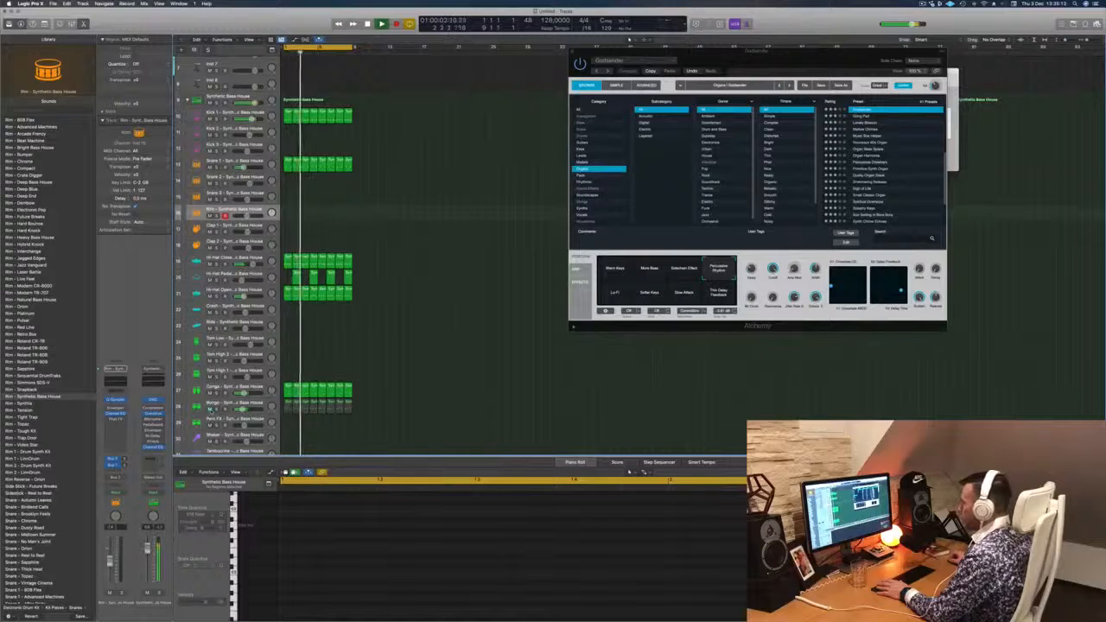
left_click(249, 407)
key("Return")
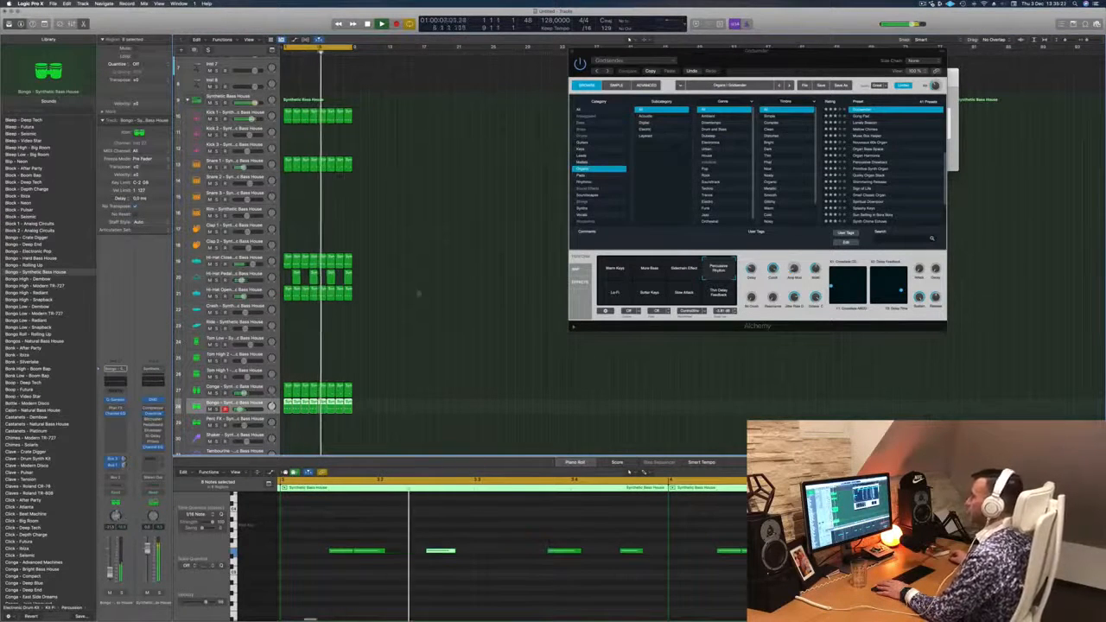
scroll(418, 294, "up", 5)
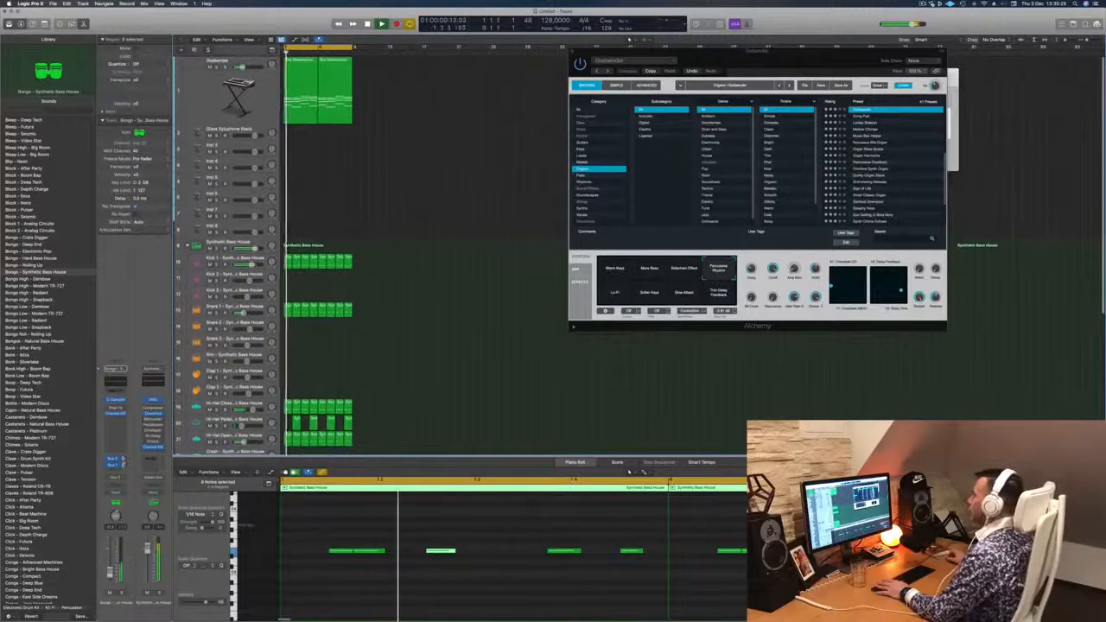
left_click(301, 84)
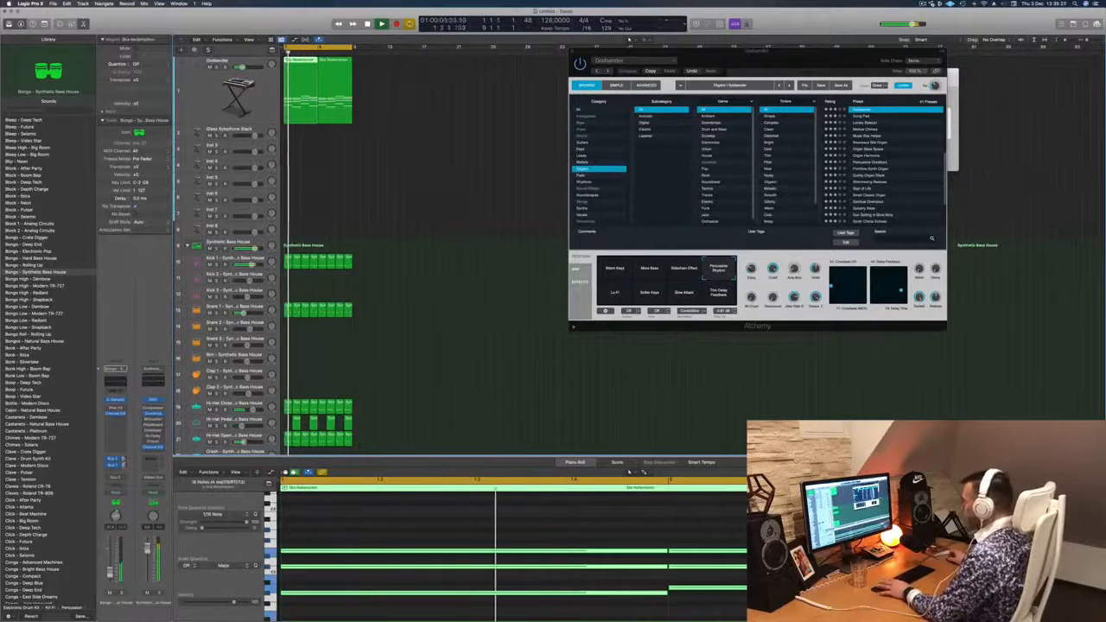
- Open Alchemy on the Glass Xylophone Stack track and filter its presets to the Bass category and House genre
left_click(235, 133)
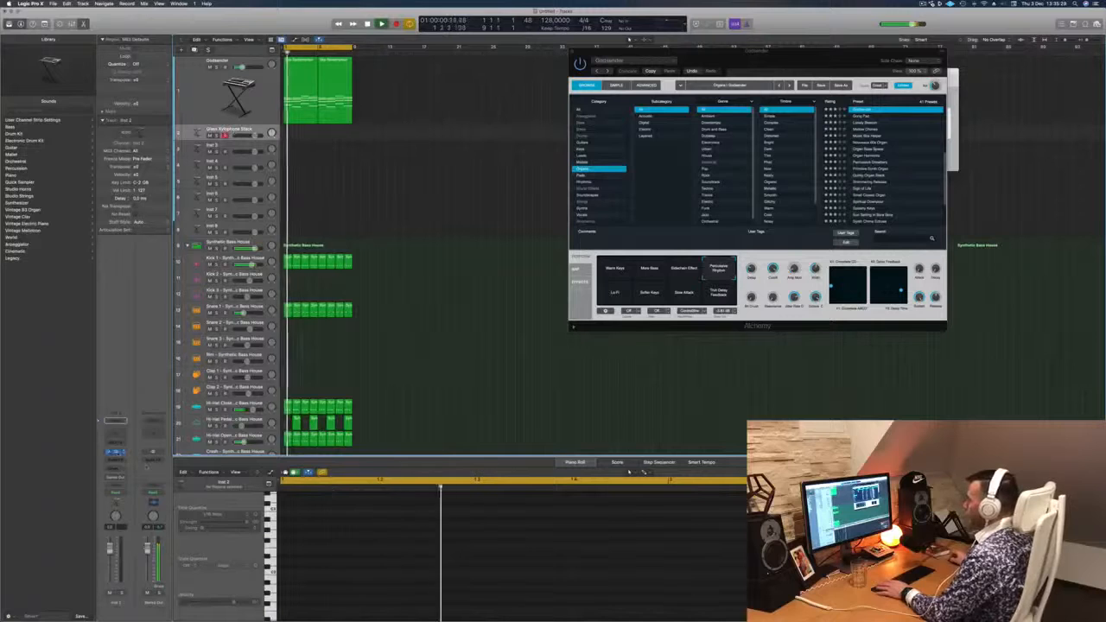
left_click(118, 453)
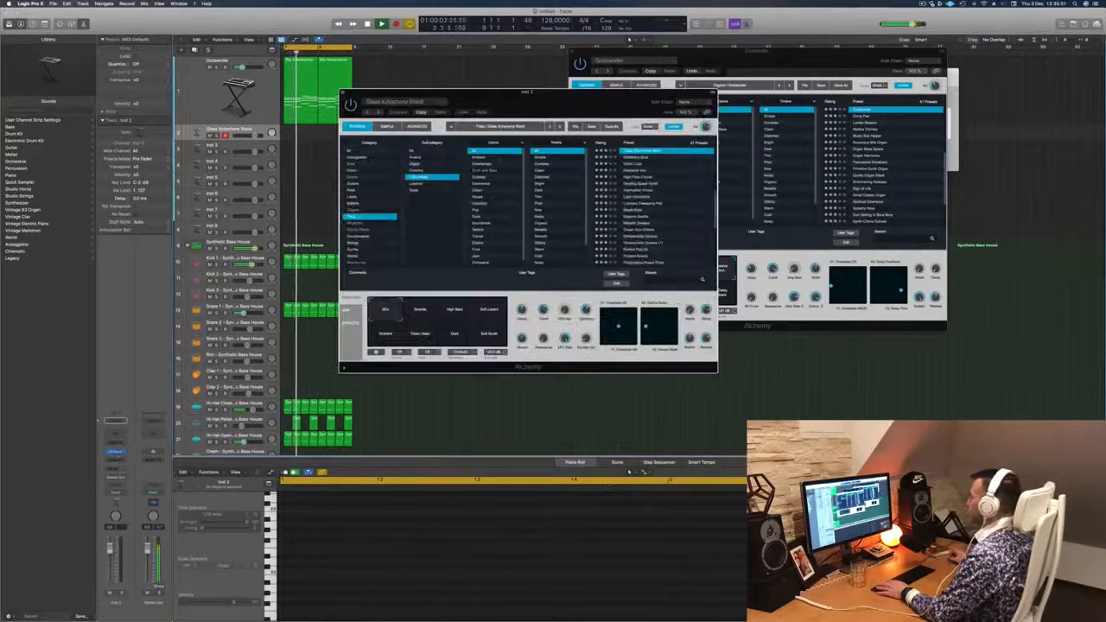
left_click_drag(566, 106, 648, 147)
left_click(432, 204)
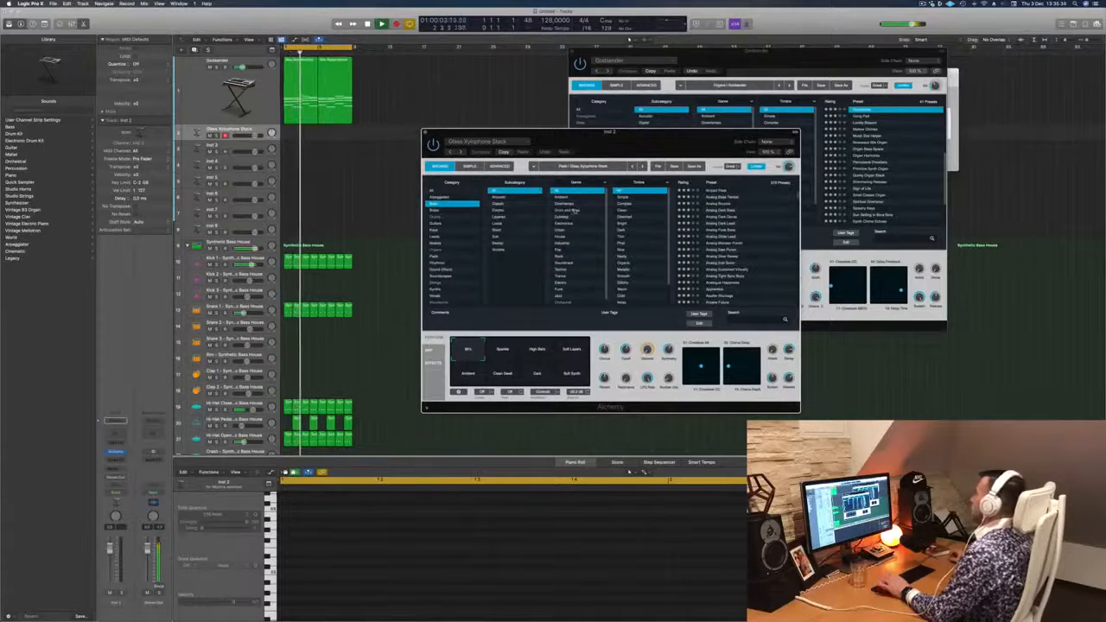
scroll(581, 227, "down", 2)
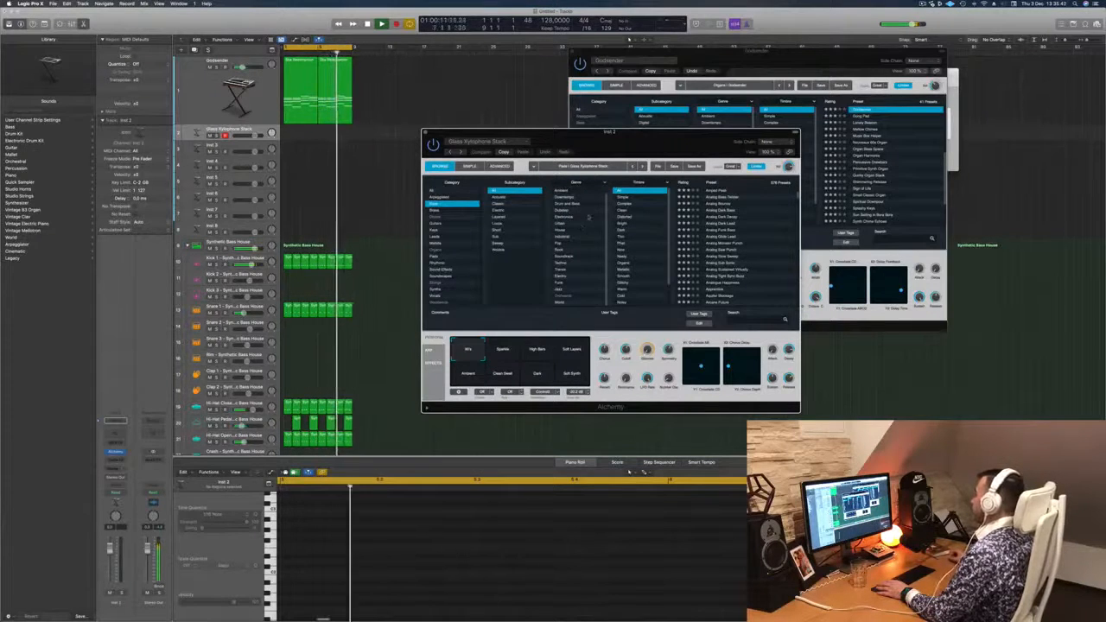
left_click(564, 231)
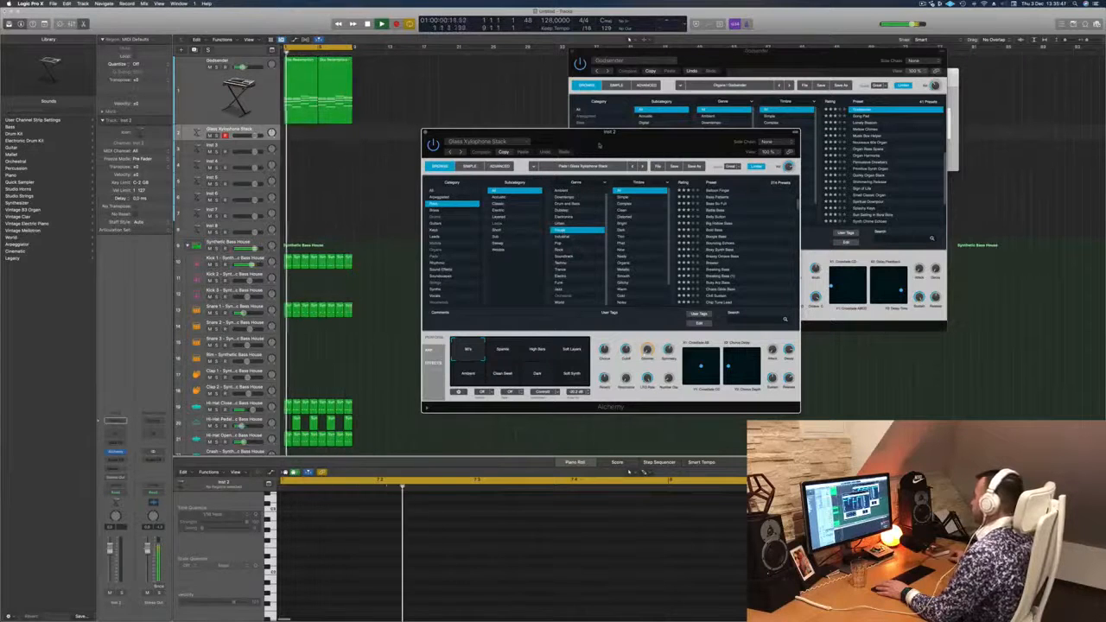
left_click_drag(600, 145, 646, 122)
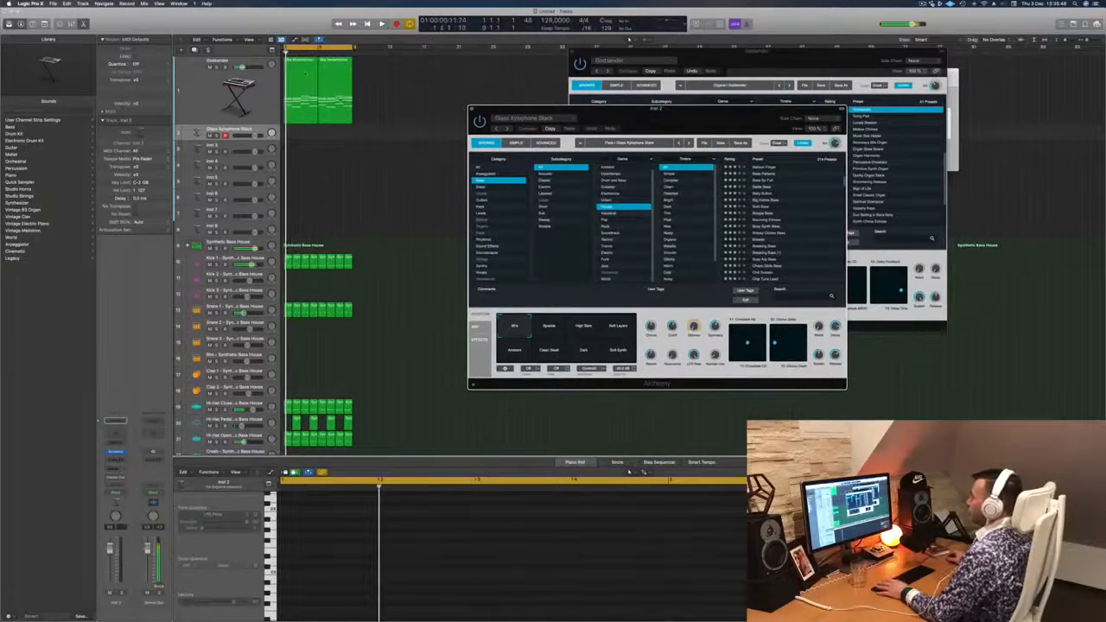
- Copy the first chord region onto the Glass Xylophone Stack track and delete its upper notes, keeping only the lowest line
left_click_drag(306, 73, 301, 139)
scroll(409, 499, "left", 4)
scroll(410, 499, "down", 4)
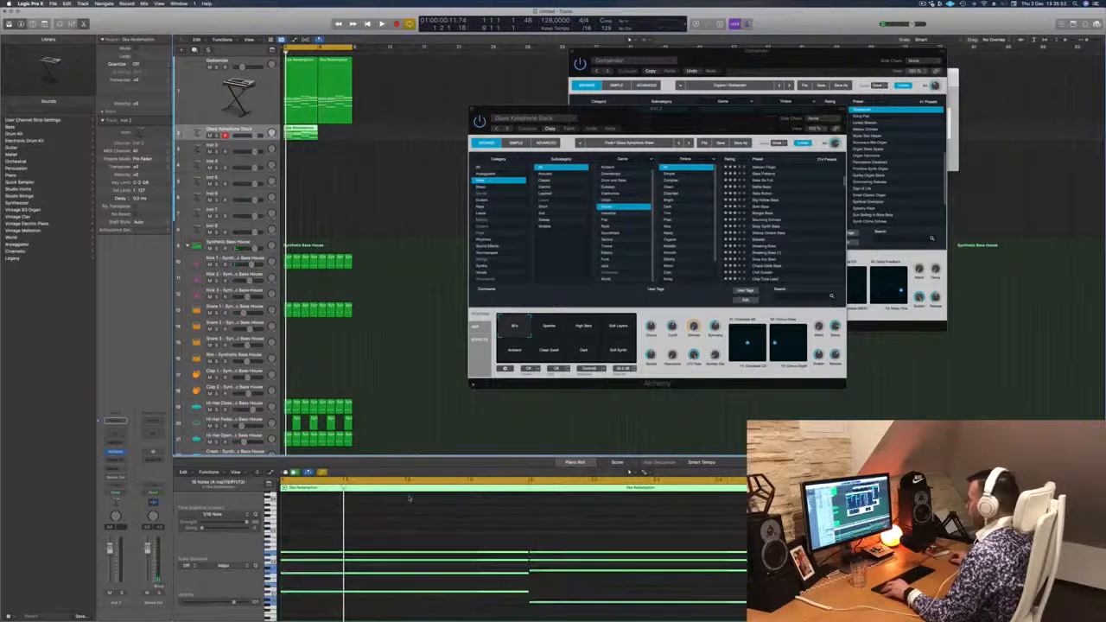
scroll(441, 525, "left", 4)
left_click_drag(410, 523, 744, 581)
key("Delete")
- Play back the low note line and copy its region directly after itself to fill the eight bars
key("space")
left_click_drag(656, 118, 738, 138)
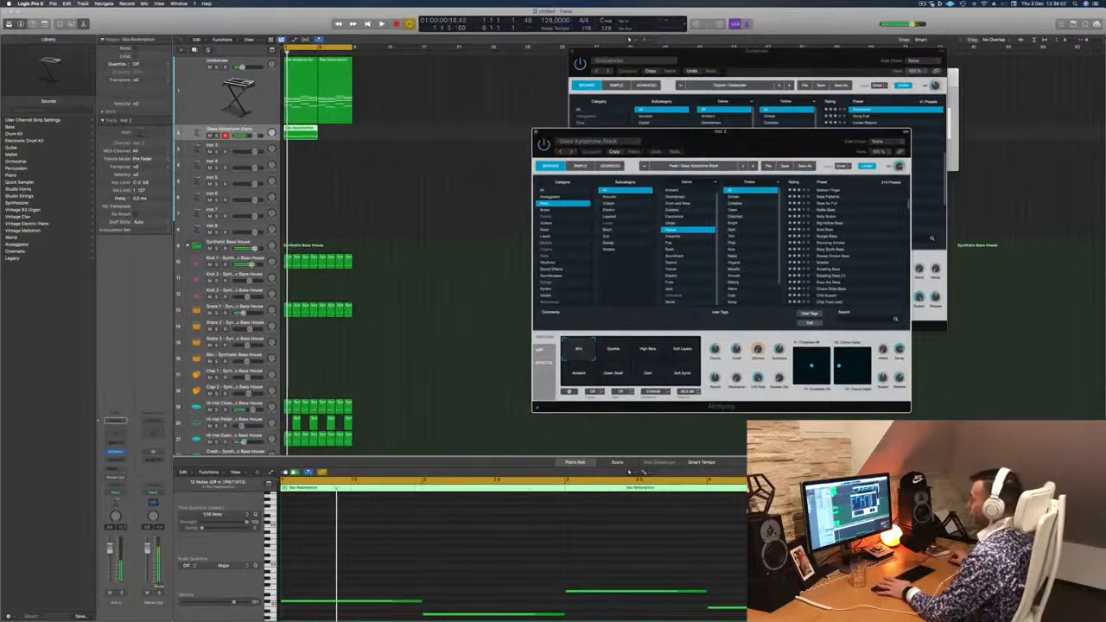
left_click(643, 472)
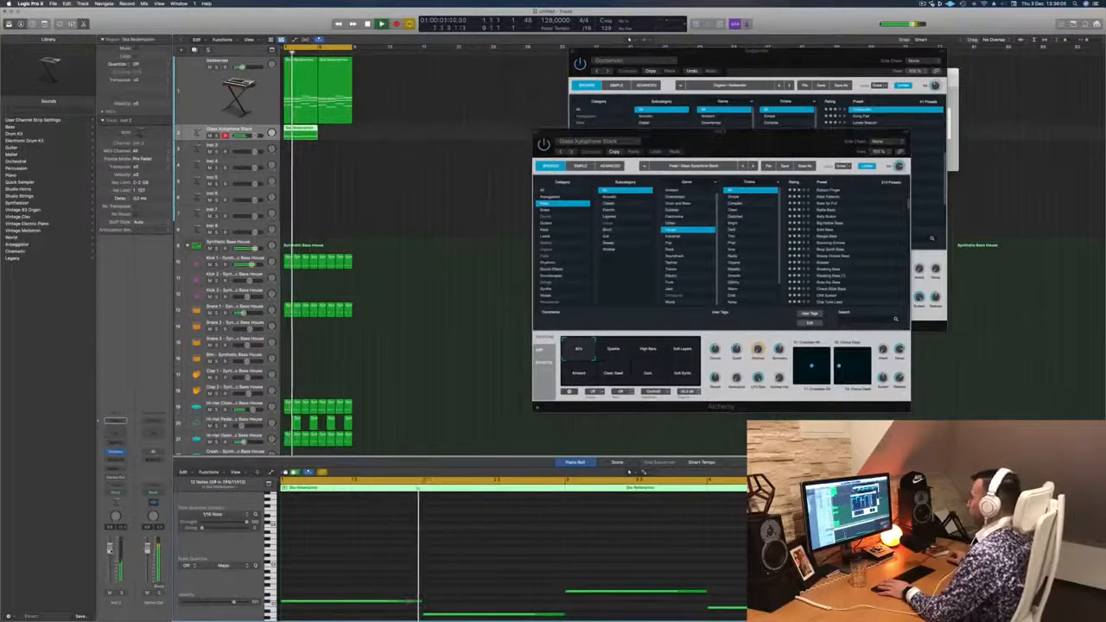
left_click_drag(722, 145, 796, 133)
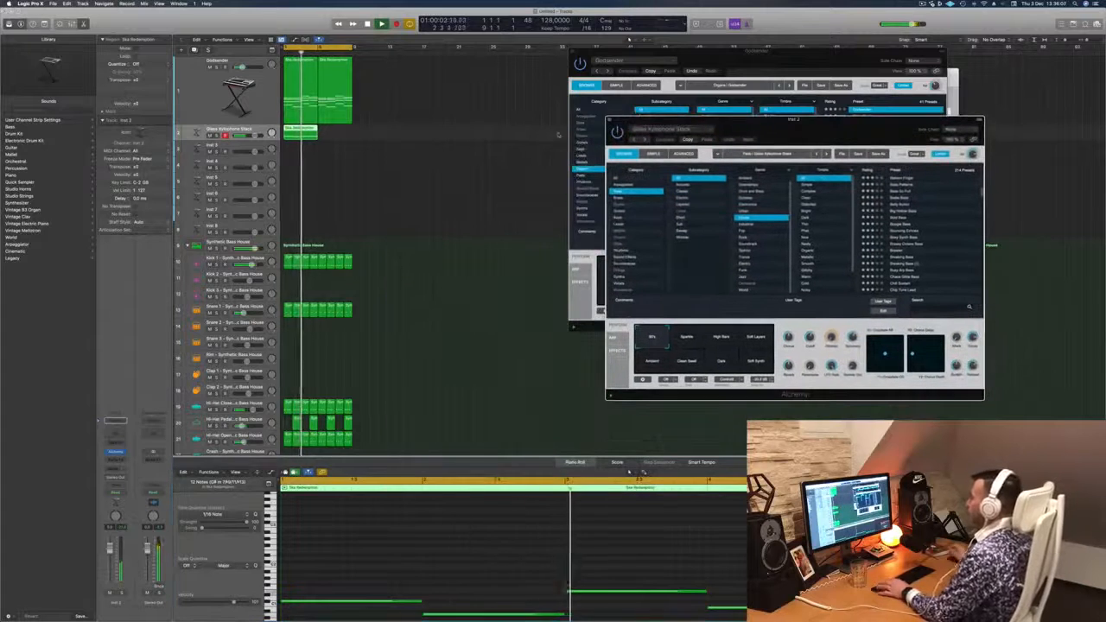
left_click_drag(297, 135, 331, 132)
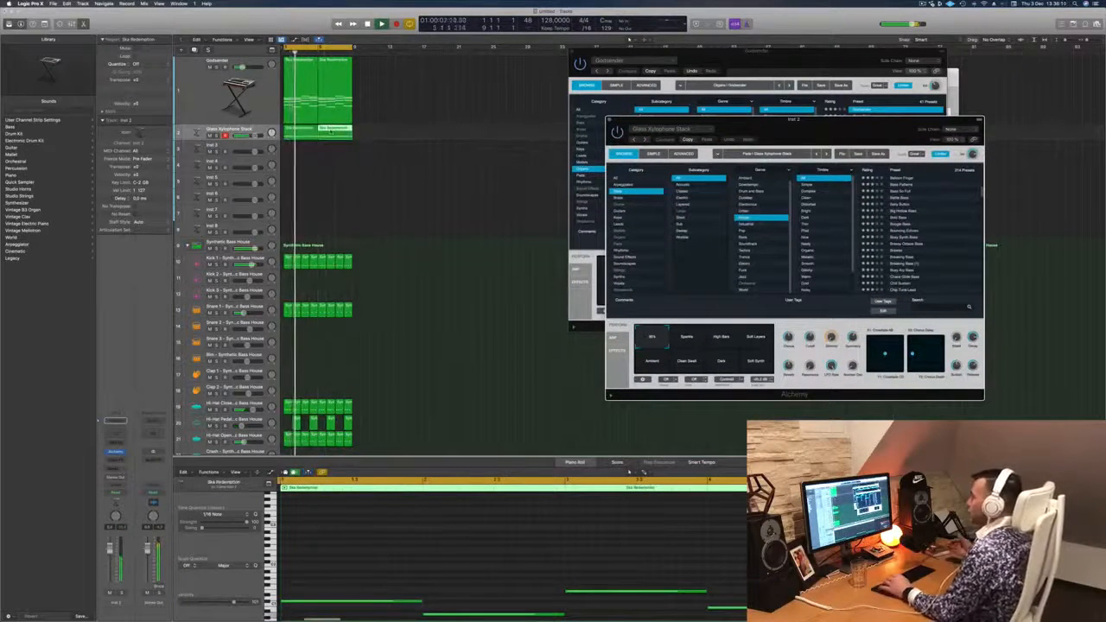
key("Return")
left_click_drag(760, 126, 633, 128)
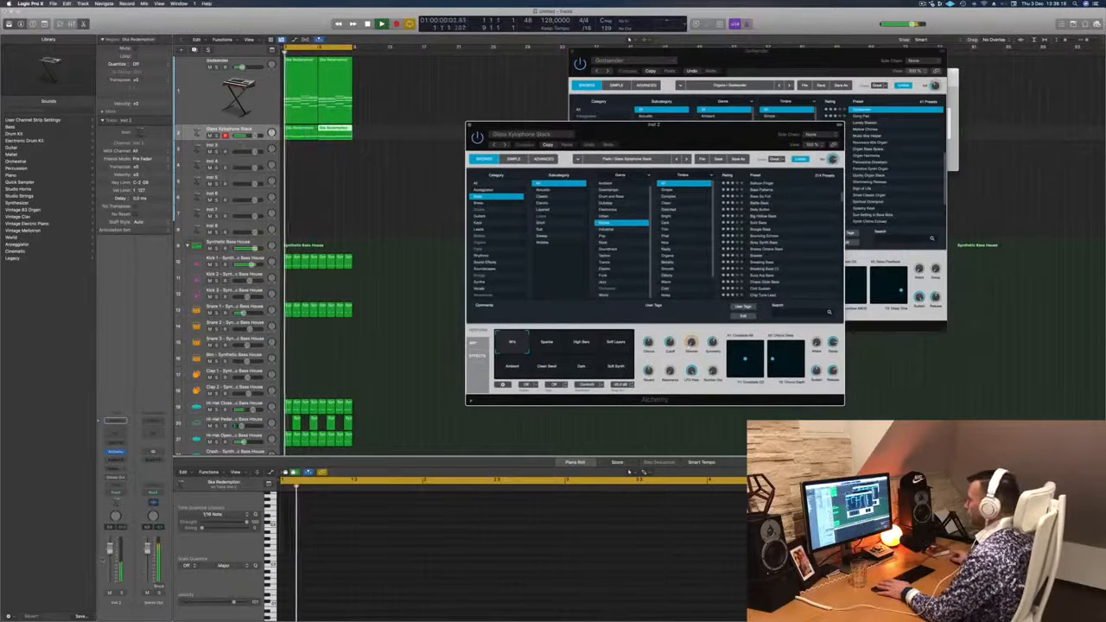
- Audition the performance sounds of Glass Xylophone Stack, from Sparkle through Soft Synth, and return to the first one
left_click(542, 344)
left_click(579, 344)
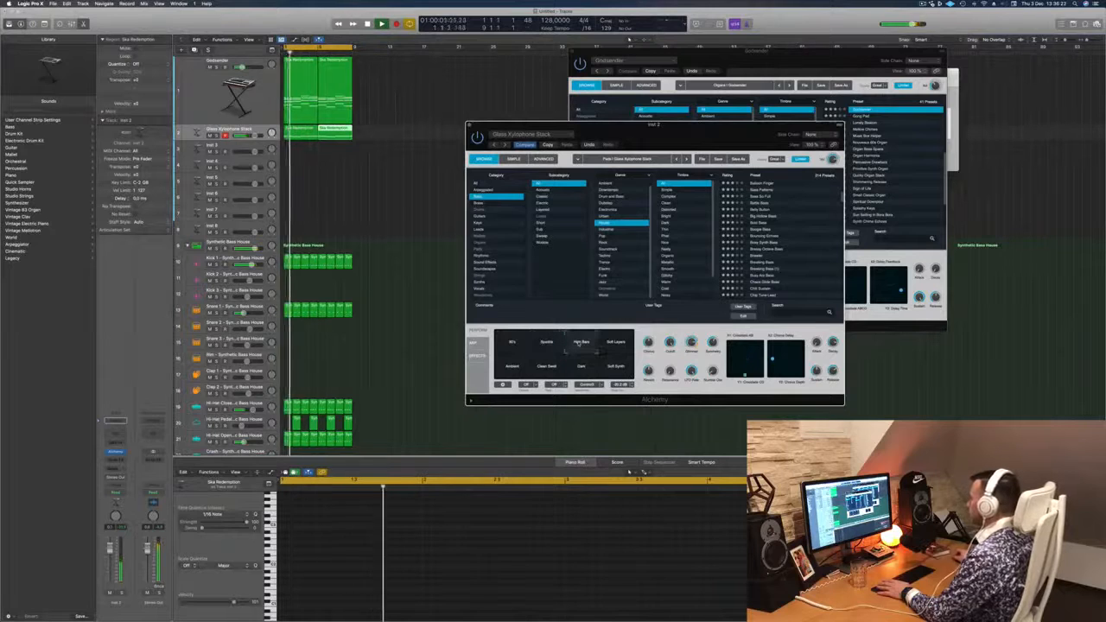
left_click(615, 342)
left_click(512, 367)
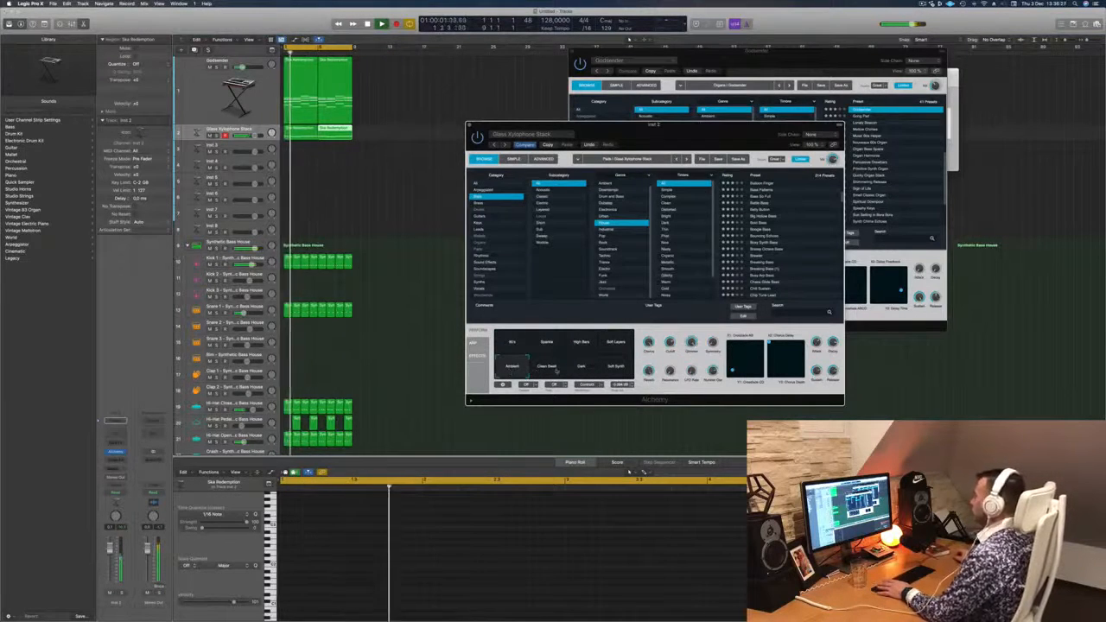
left_click(547, 368)
left_click(578, 366)
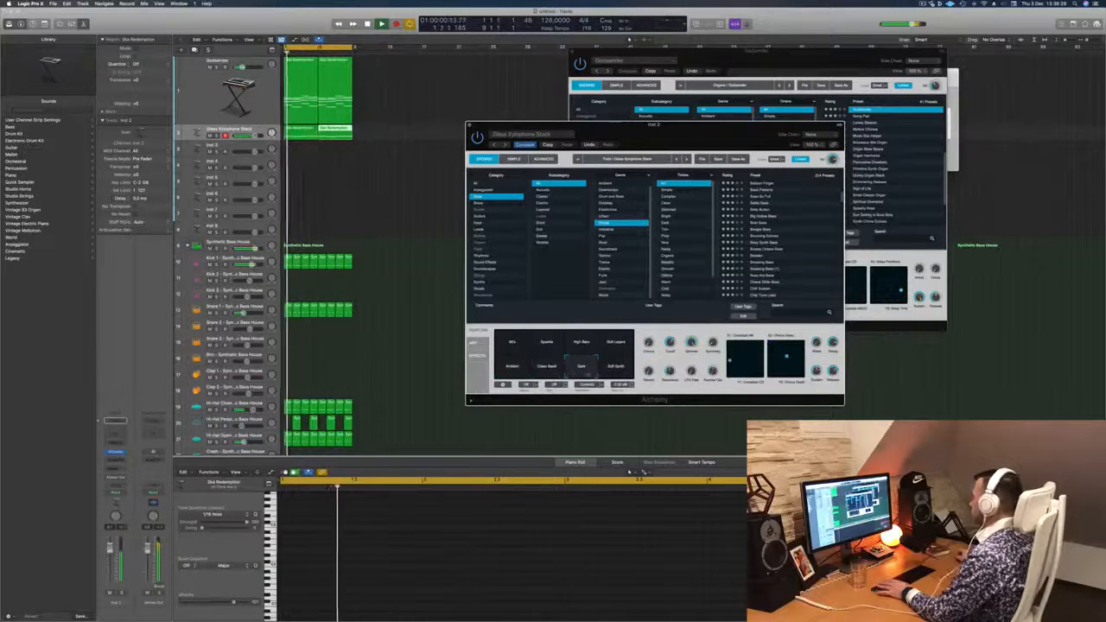
left_click(615, 366)
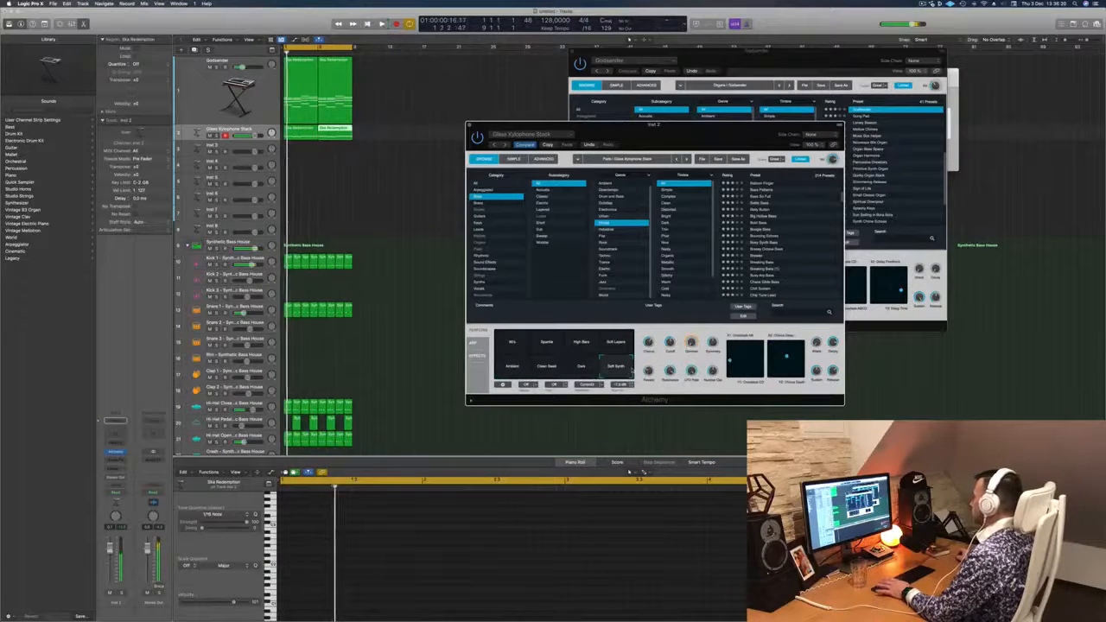
left_click(511, 342)
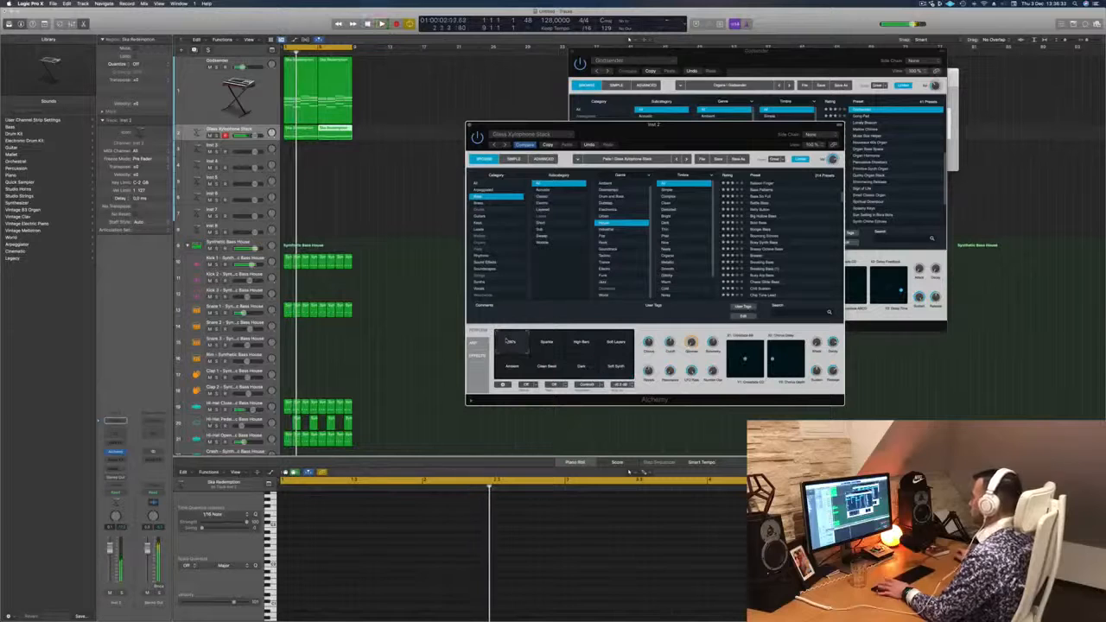
- Close Alchemy and insert the Arpeggiator with its factory default settings on the Glass Xylophone Stack track
left_click_drag(707, 130, 605, 125)
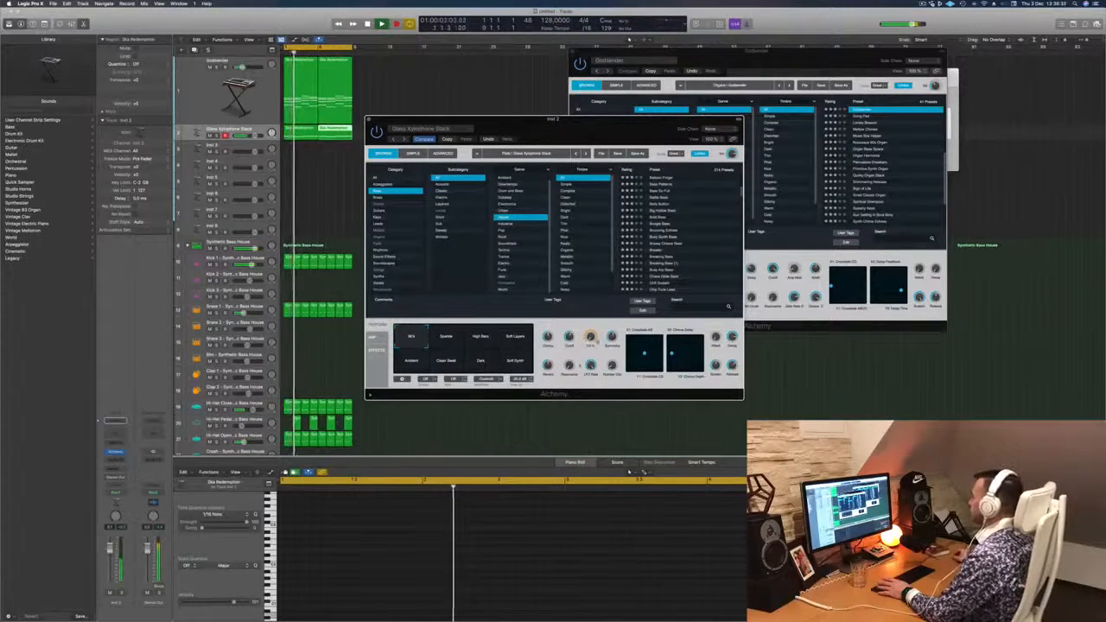
left_click(369, 121)
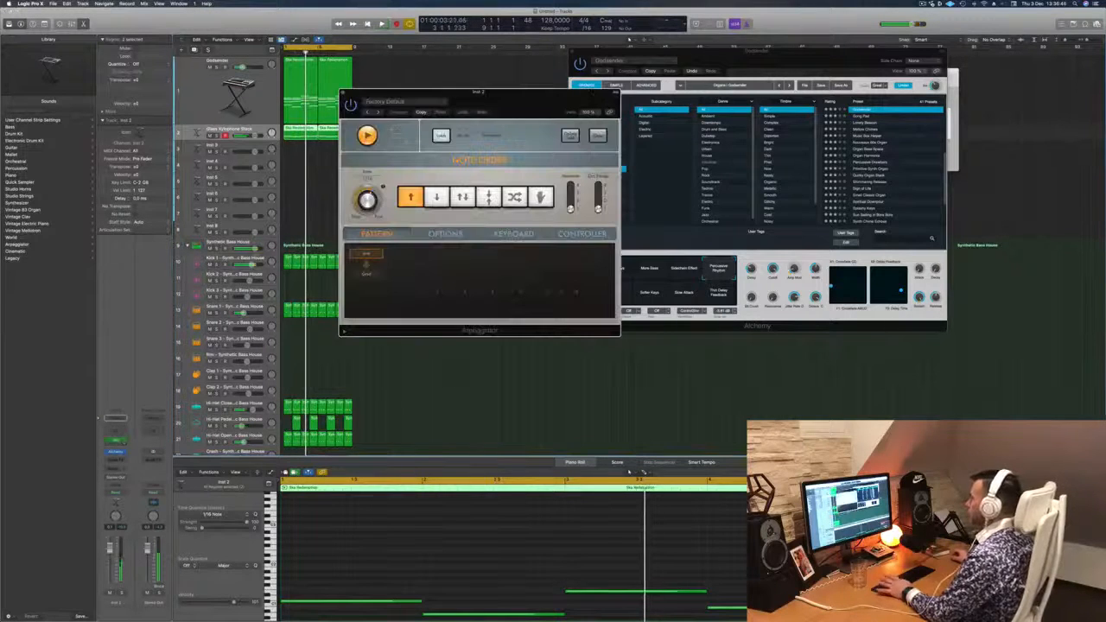
left_click_drag(520, 102, 716, 177)
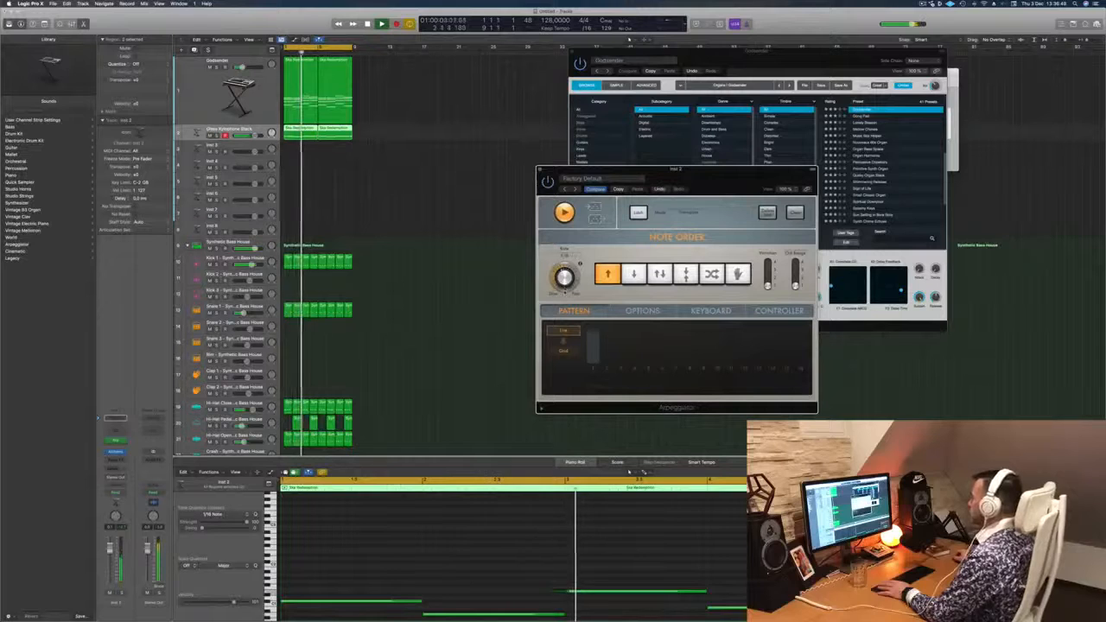
left_click_drag(698, 173, 585, 177)
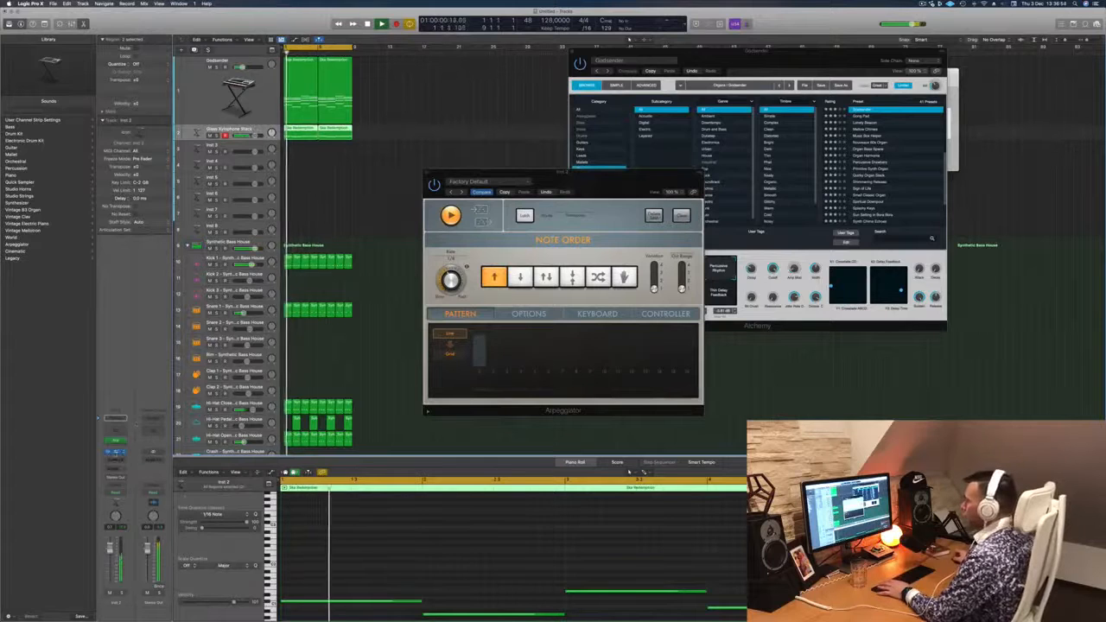
- Reopen Alchemy on Glass Xylophone Stack, look through its Simple and Advanced views, and return to the Browse view
left_click(115, 453)
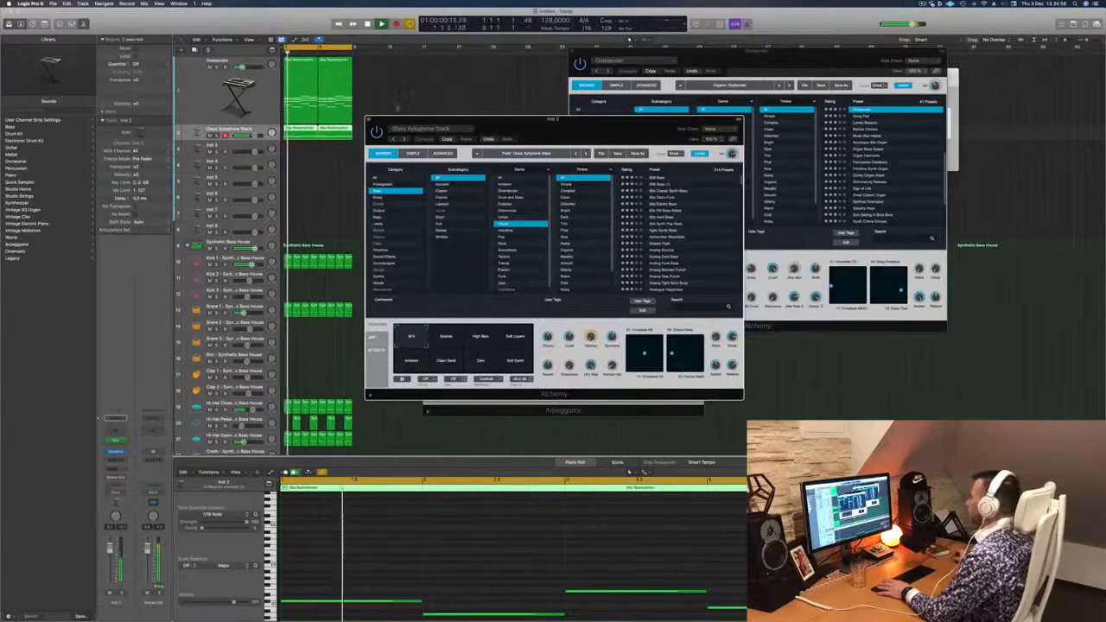
left_click(412, 154)
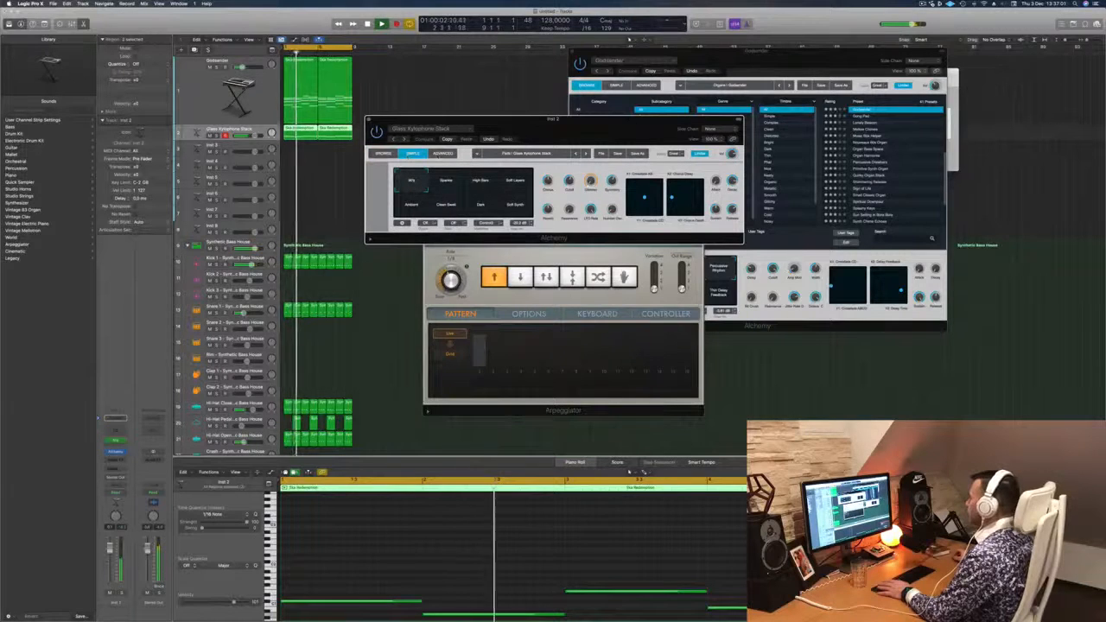
left_click(442, 154)
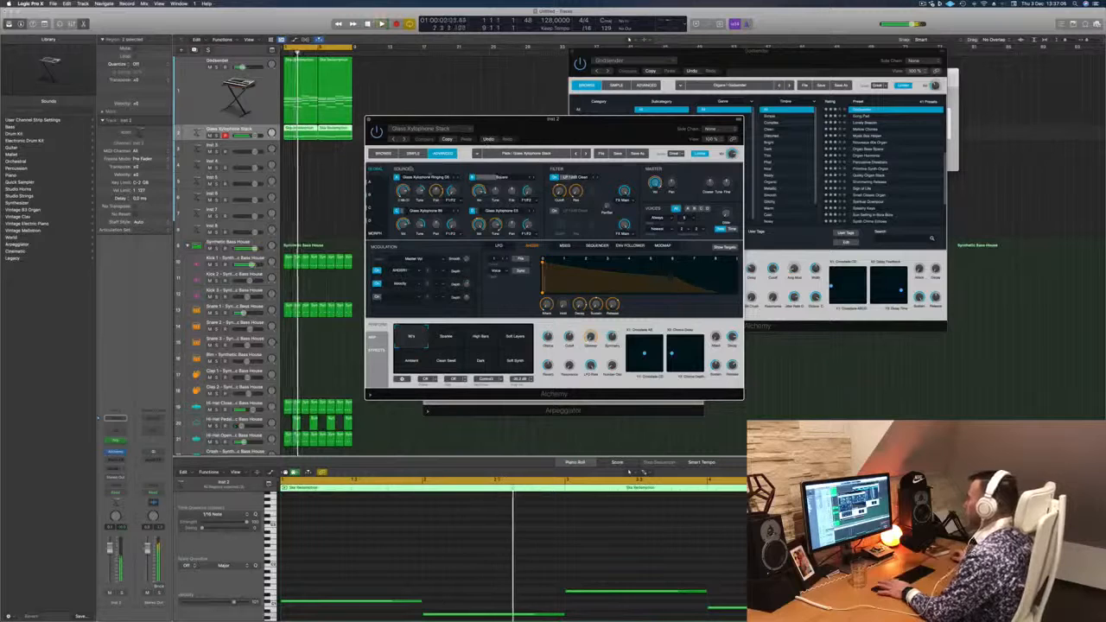
left_click(386, 155)
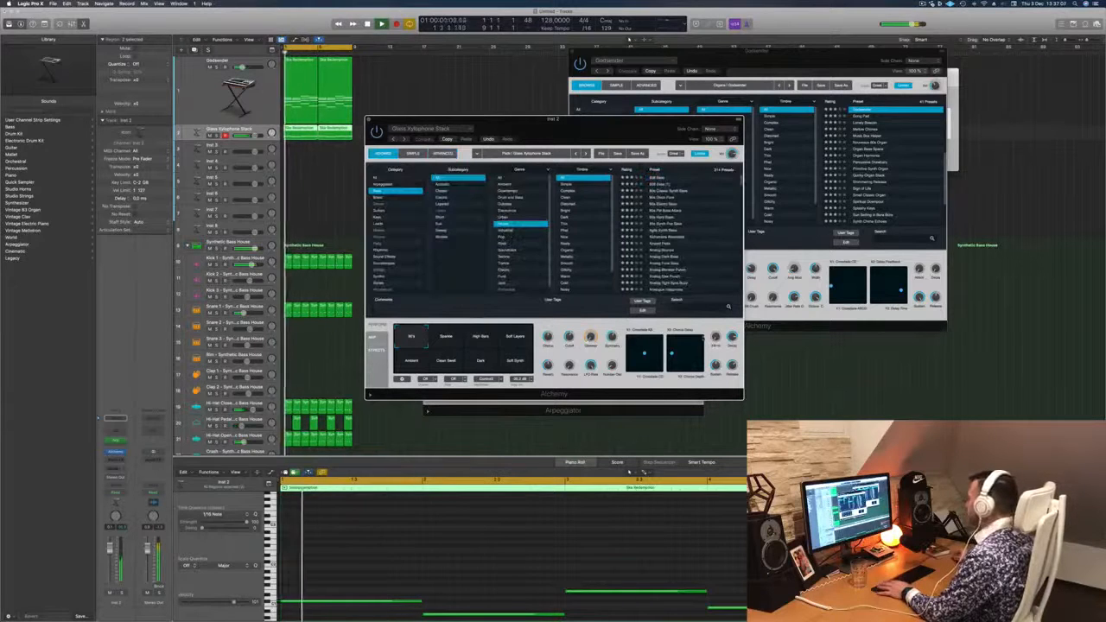
- Adjust the performance control knobs of Glass Xylophone Stack in Alchemy during playback and close its window
left_click_drag(590, 338, 590, 375)
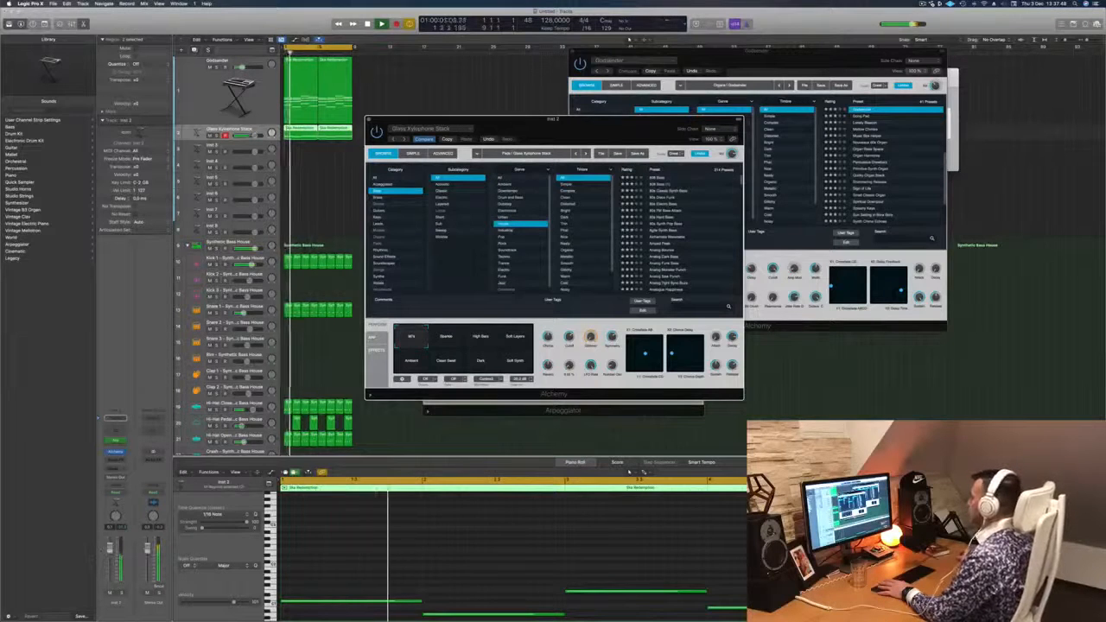
left_click_drag(638, 122, 690, 123)
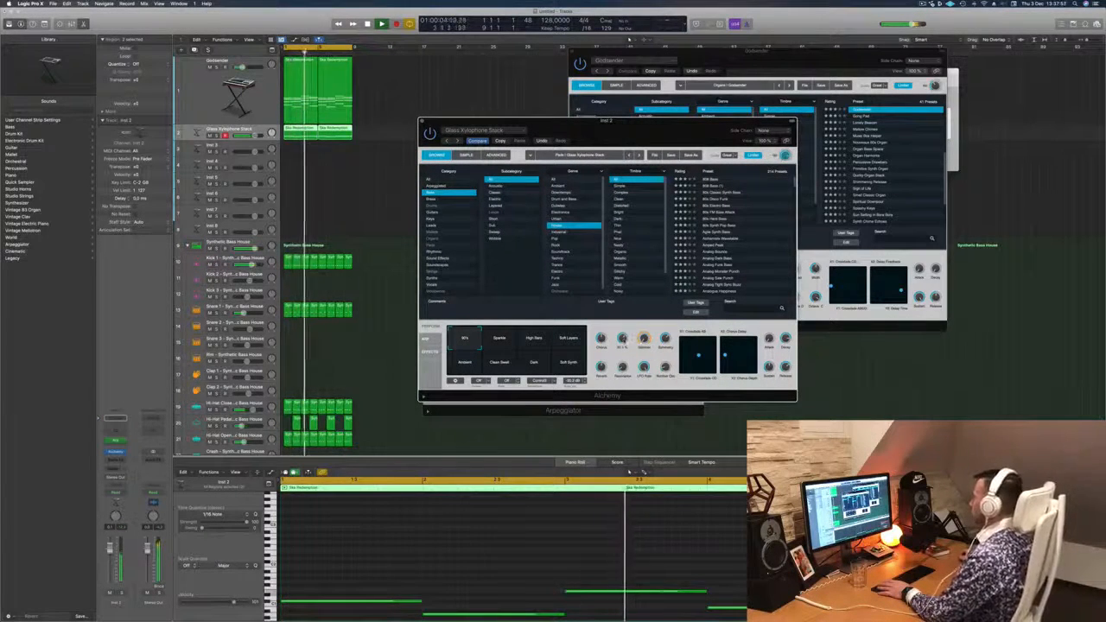
left_click_drag(619, 136, 566, 174)
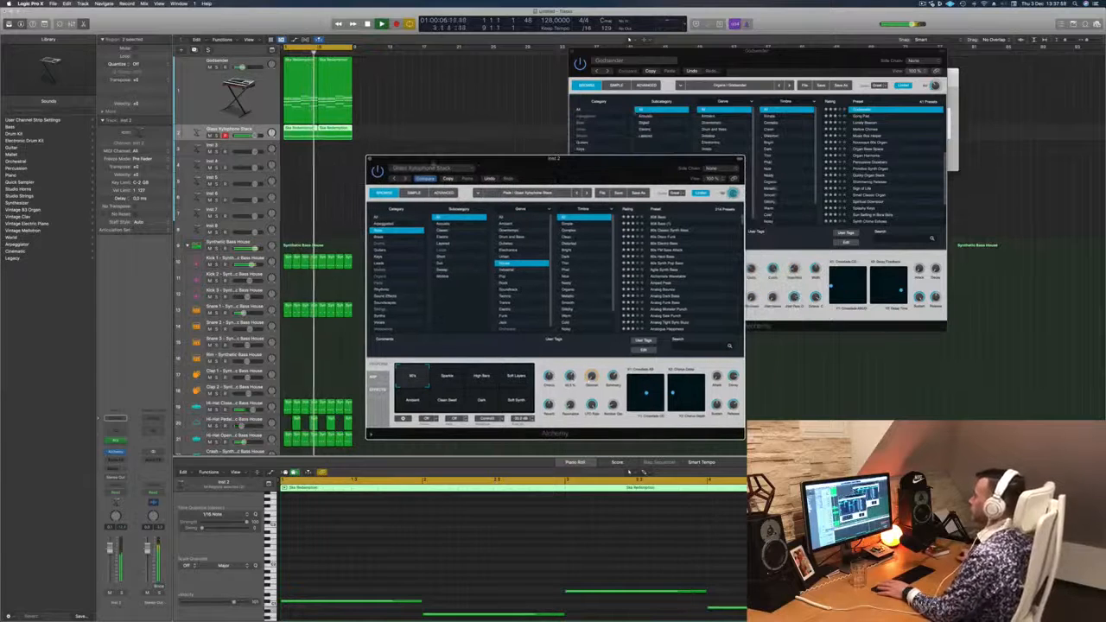
left_click(369, 160)
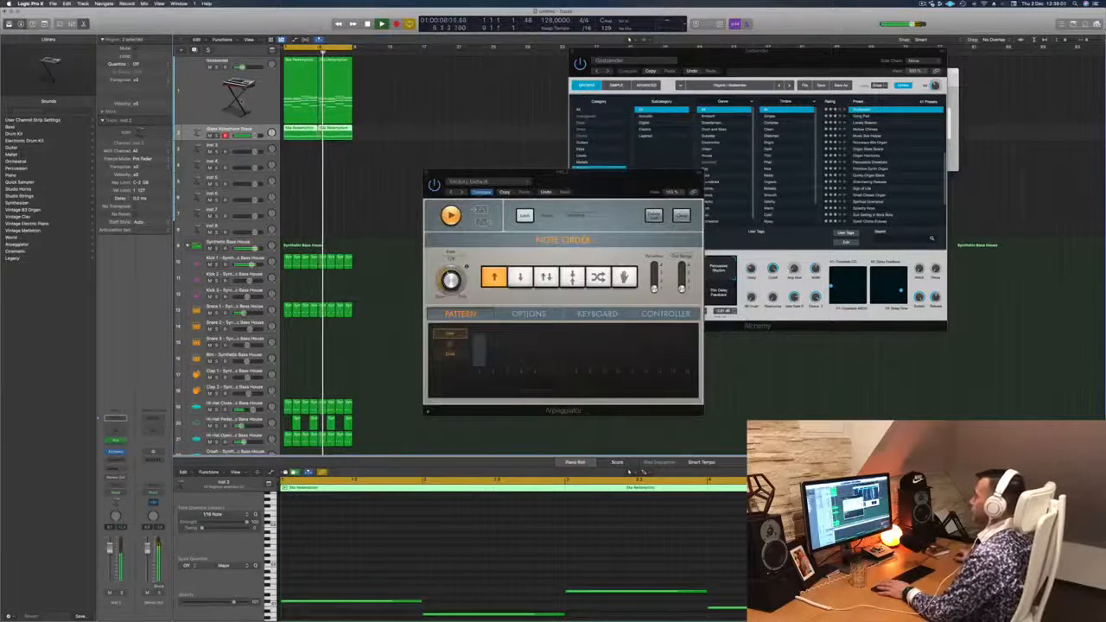
- Mute and duplicate the Godsender chord track, copying its two chord regions onto the new track
left_click(232, 97)
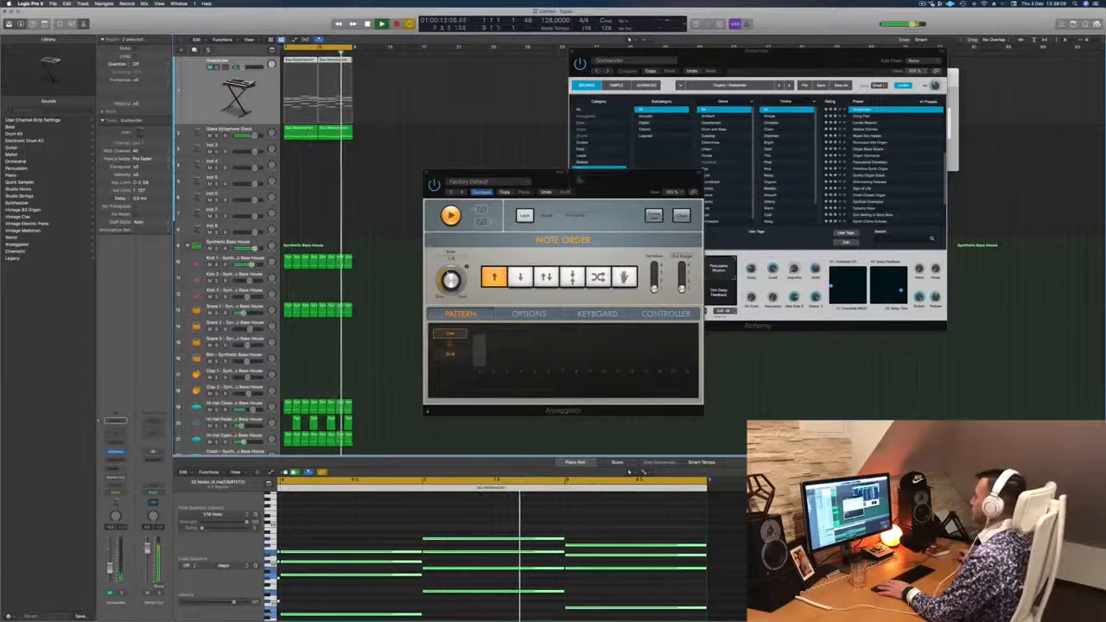
left_click_drag(509, 172, 818, 158)
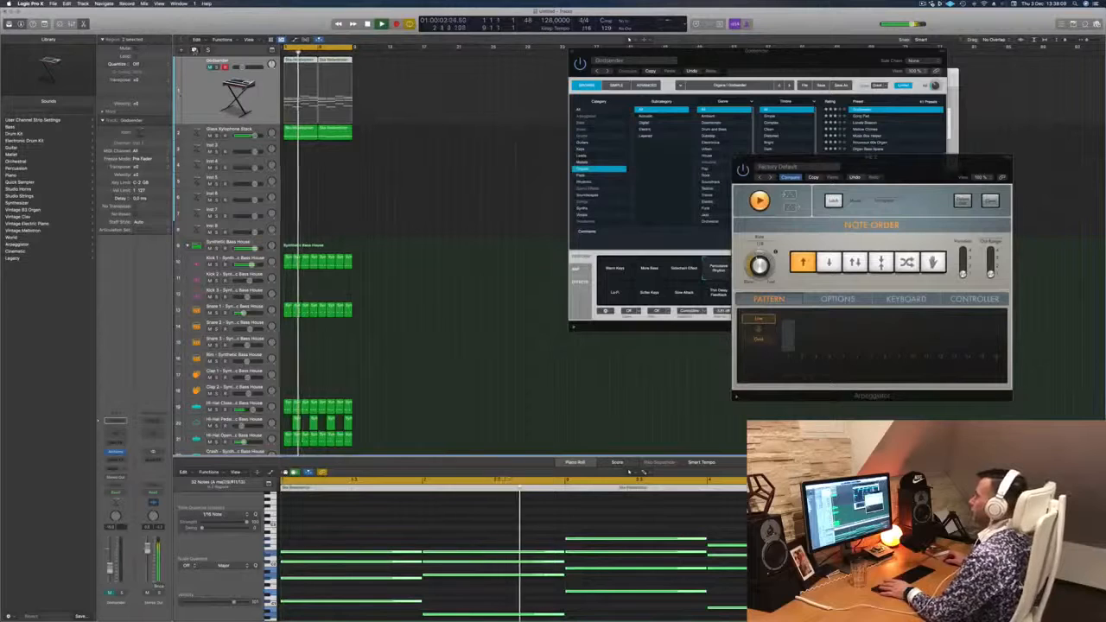
key("super+d")
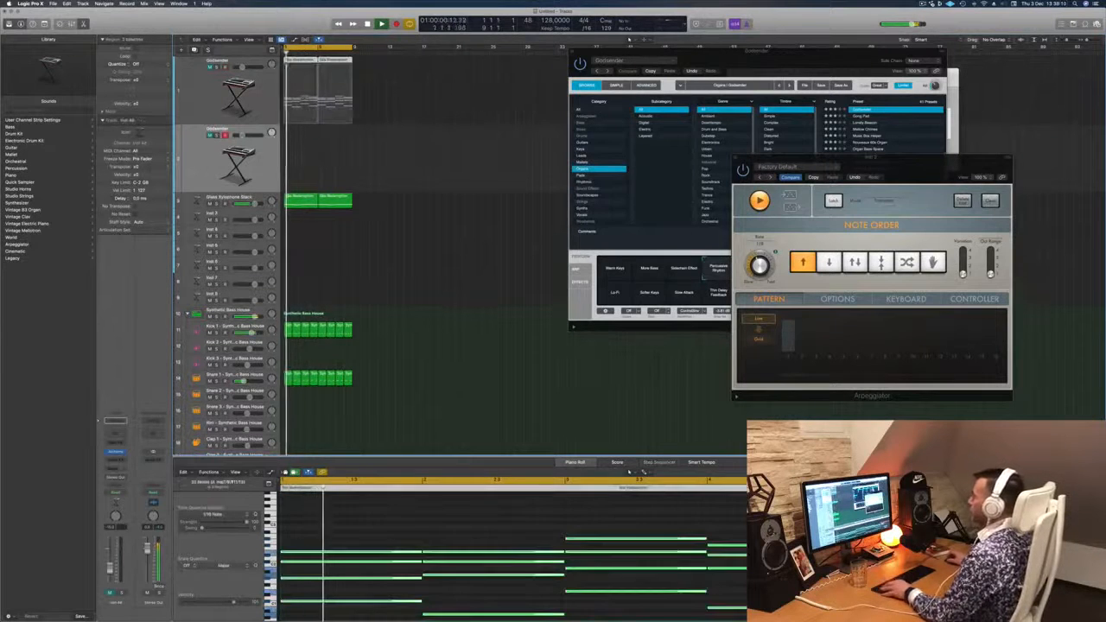
left_click_drag(293, 65, 295, 144)
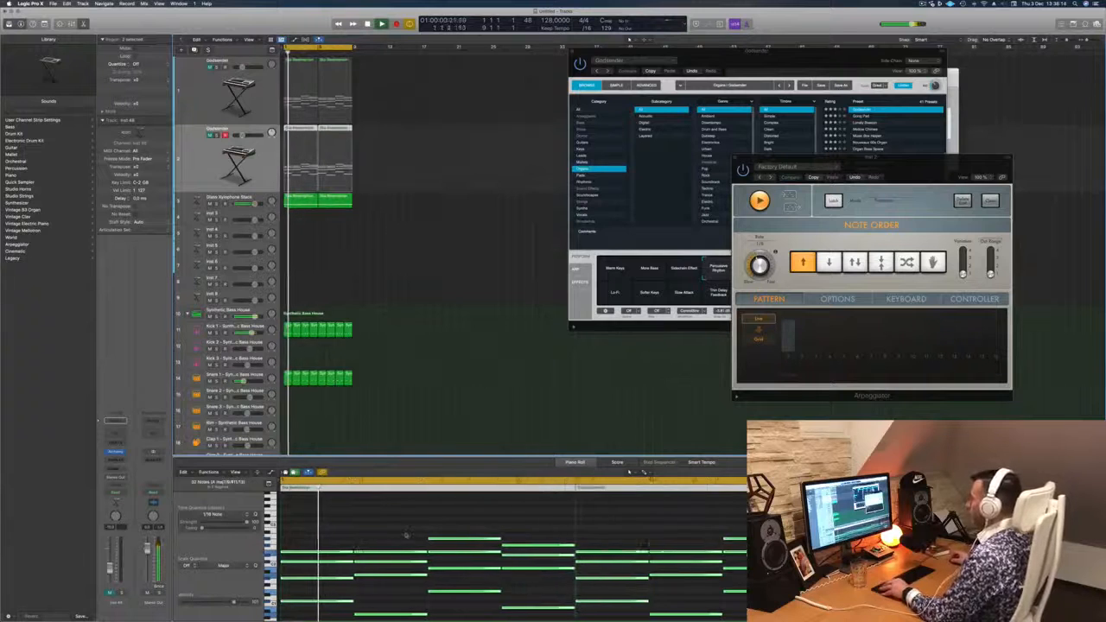
- Transpose the lowest chord notes on the duplicate track up an octave, unmute the track and play it back
left_click_drag(326, 549, 726, 594)
key("alt+shift+Up")
key("Return")
key("Tab")
key("space")
key("space")
key("ctrl+m")
key("space")
key("space")
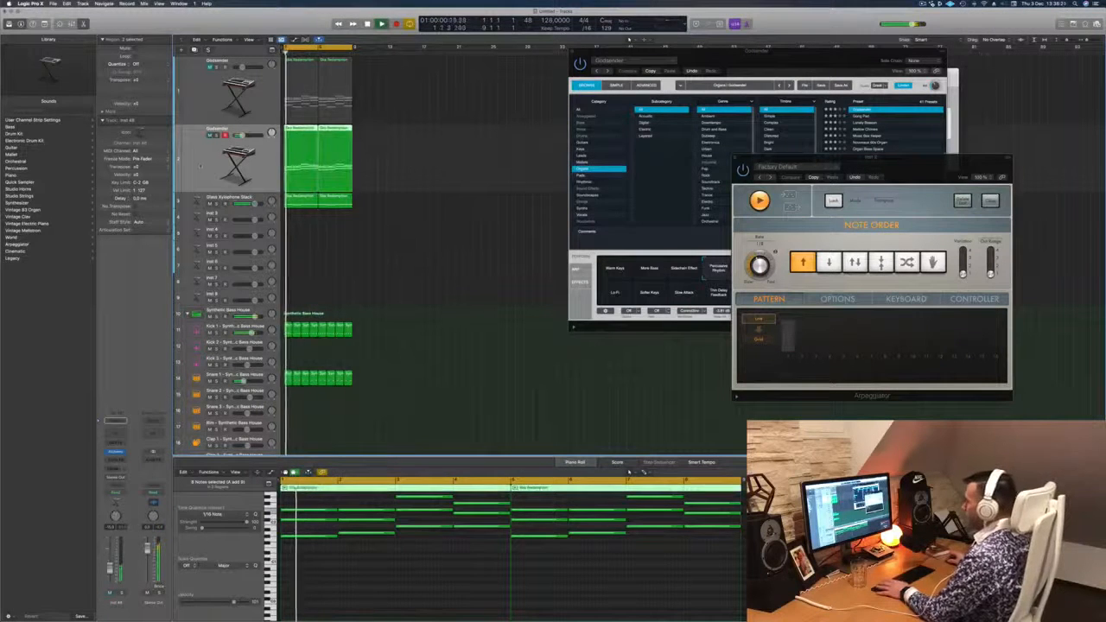
- Open Alchemy on the duplicated chord track and browse the presets in the Pads category
left_click(116, 454)
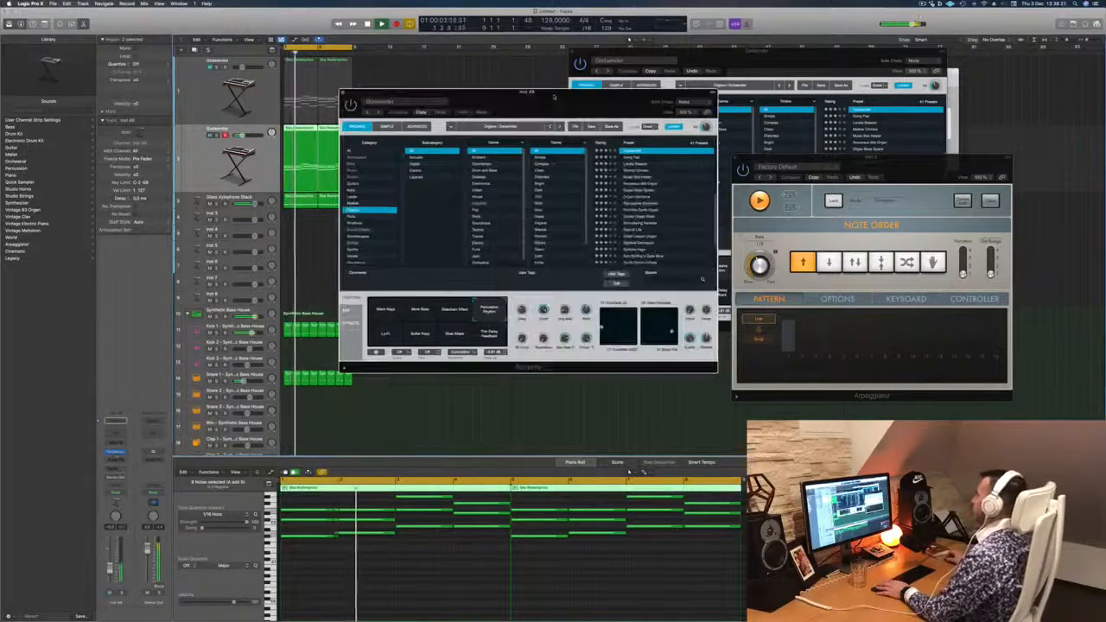
left_click_drag(543, 102, 556, 120)
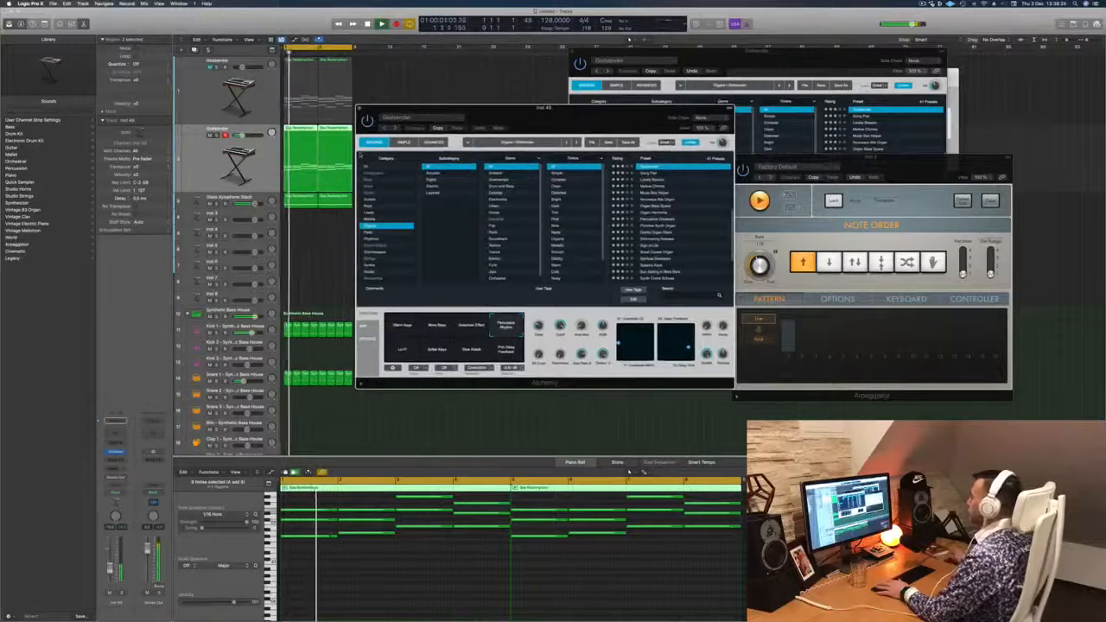
key("Down")
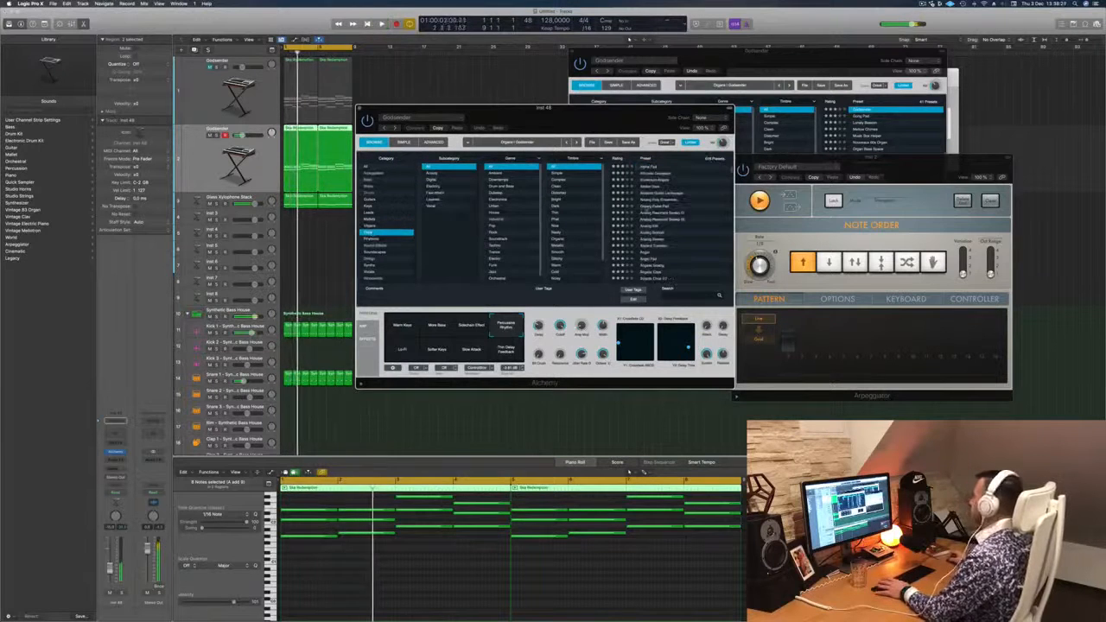
scroll(667, 215, "down", 5)
key("space")
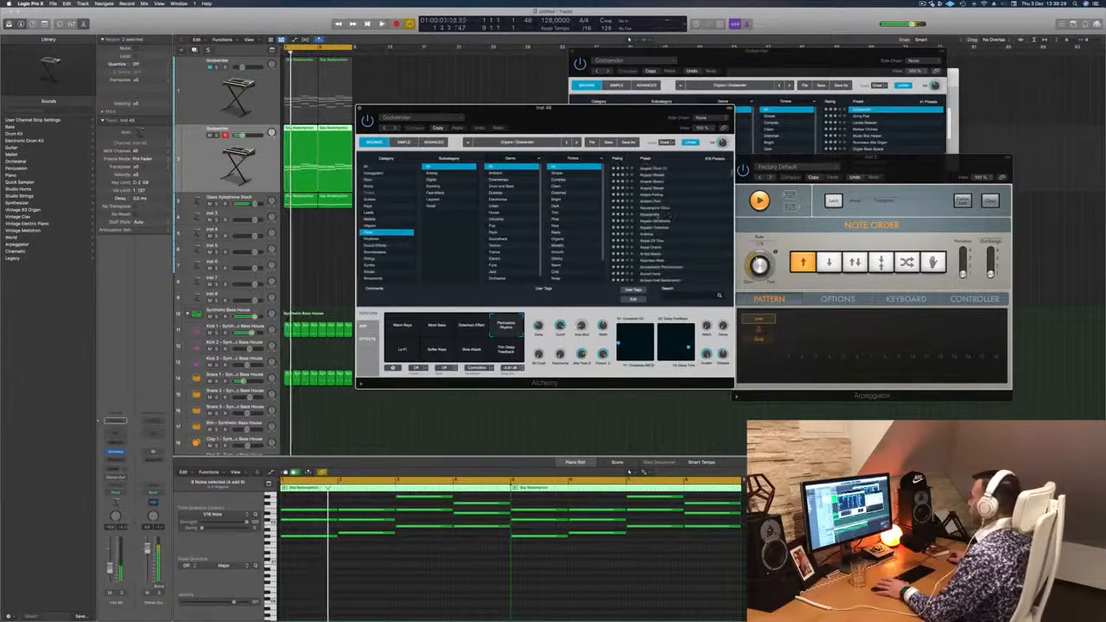
- Try the Aquatic Symphony pad preset on the duplicated chord track with the loop playing
left_click(668, 222)
left_click_drag(583, 113, 617, 104)
key("space")
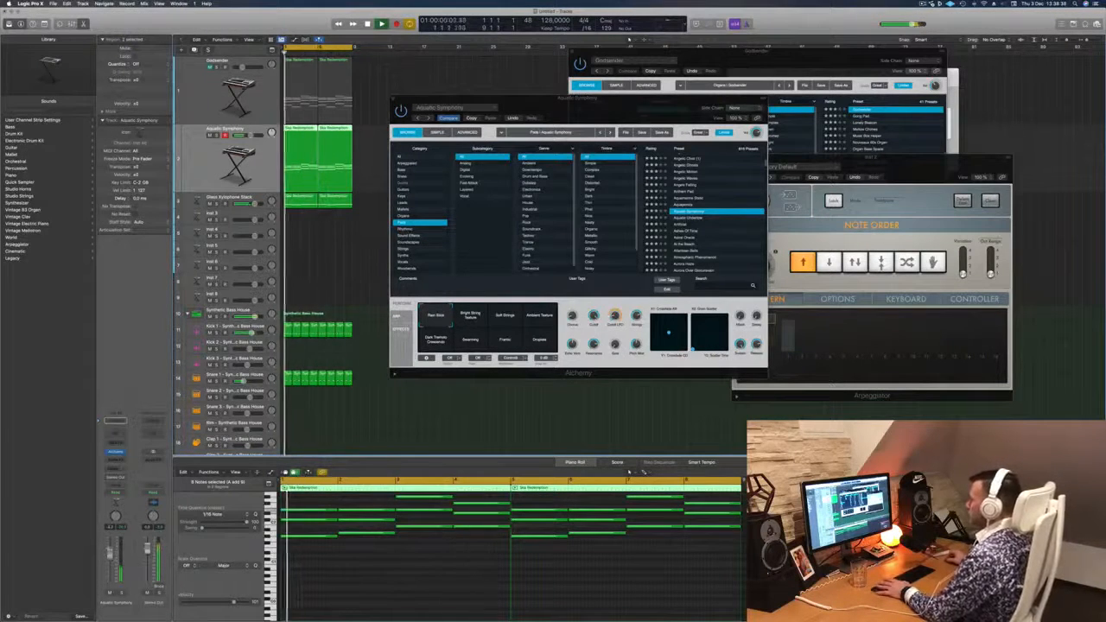
key("space")
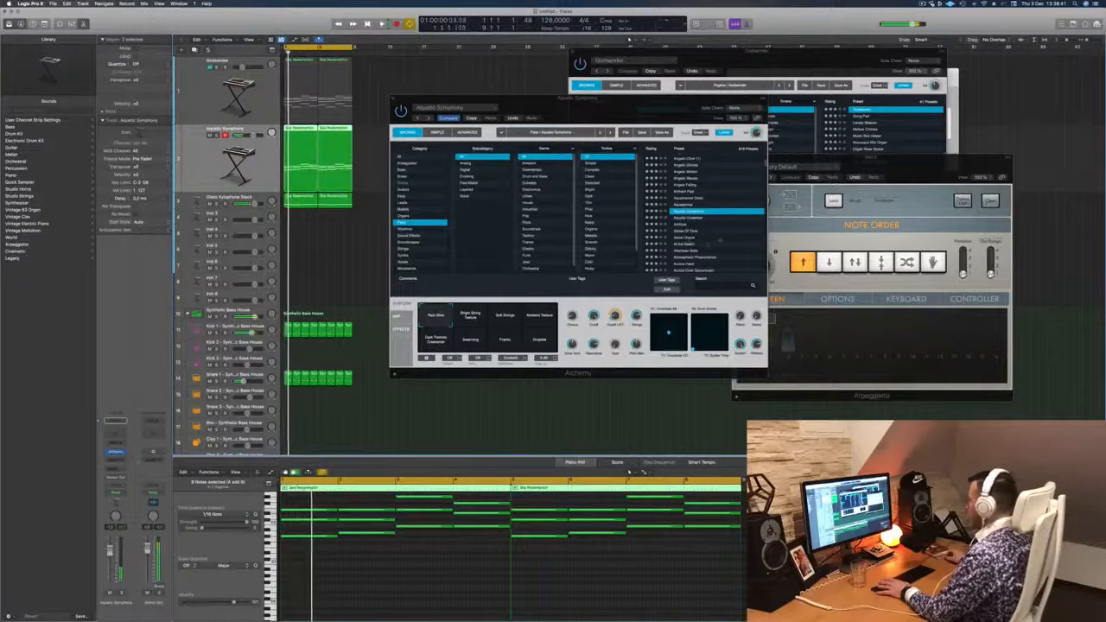
- Load the At the Beach pad preset on the duplicated chord track and play it back
left_click(686, 245)
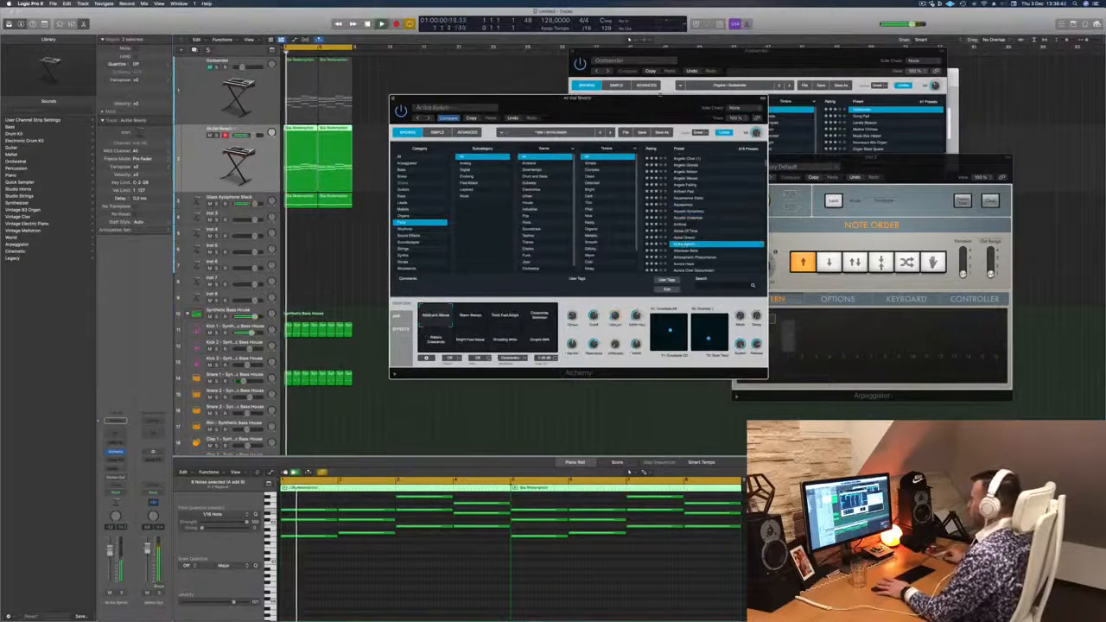
left_click_drag(640, 99, 713, 93)
key("space")
key("space")
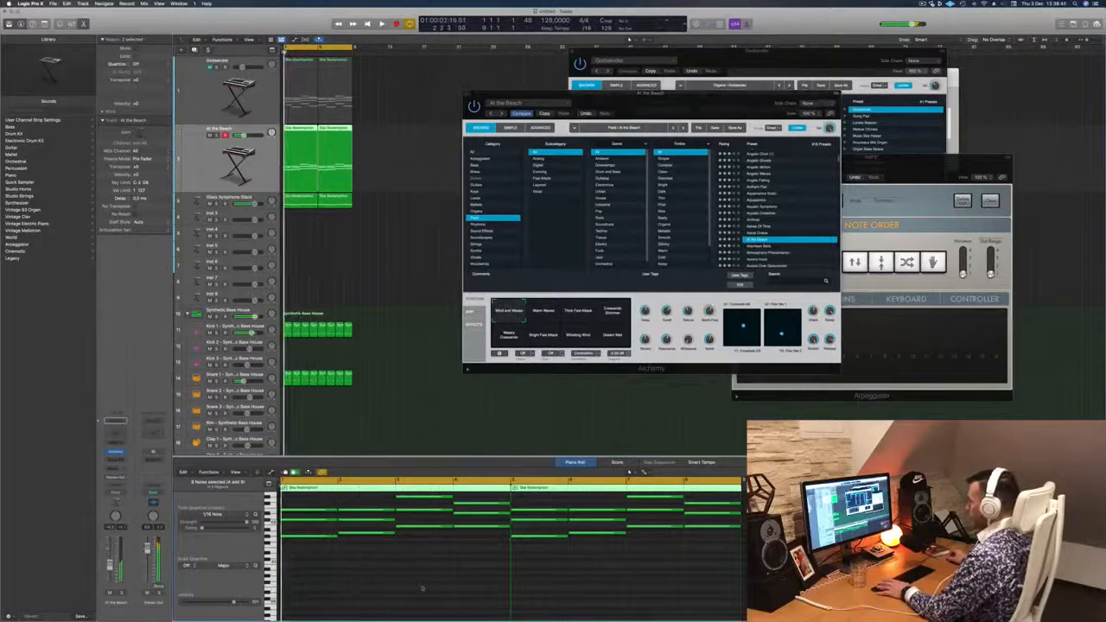
- Transpose all the chord notes on the At the Beach track up an octave
key("super+a")
key("Delete")
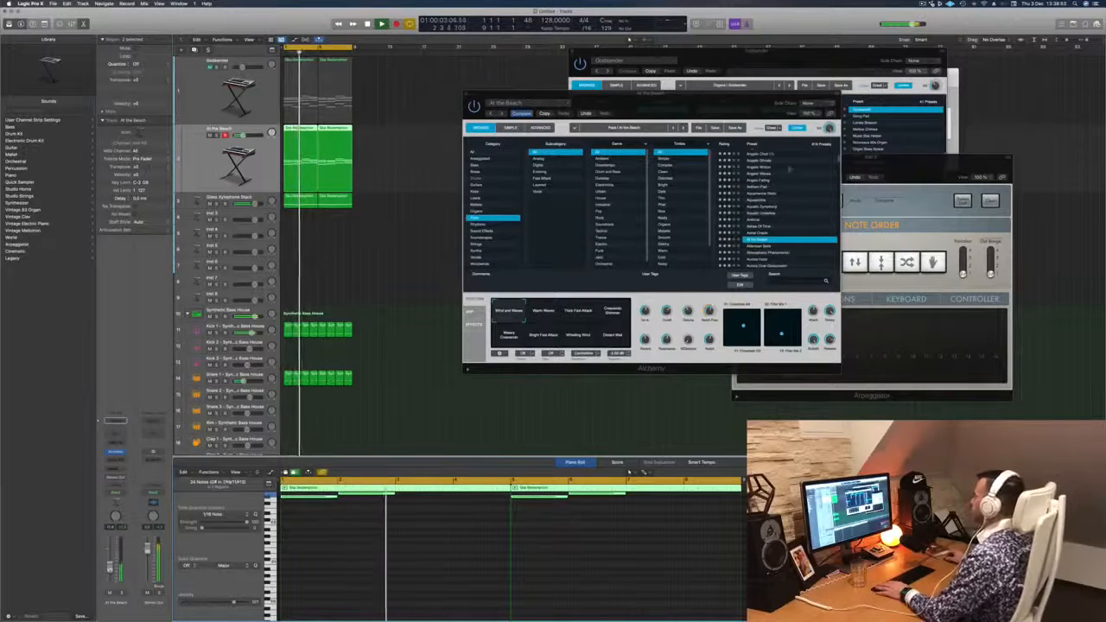
left_click_drag(698, 103, 697, 136)
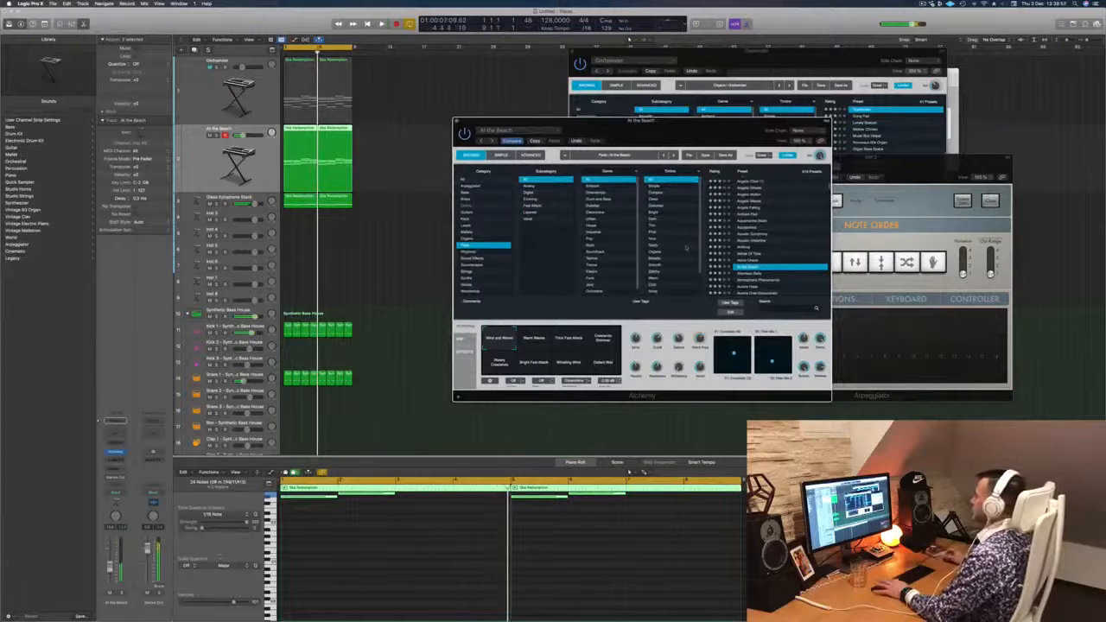
- Audition the At the Beach performance sounds, including Warm Waves, Watery Crescendo and Bright Fast Attack, and settle on Thick Fast Attack
left_click(541, 344)
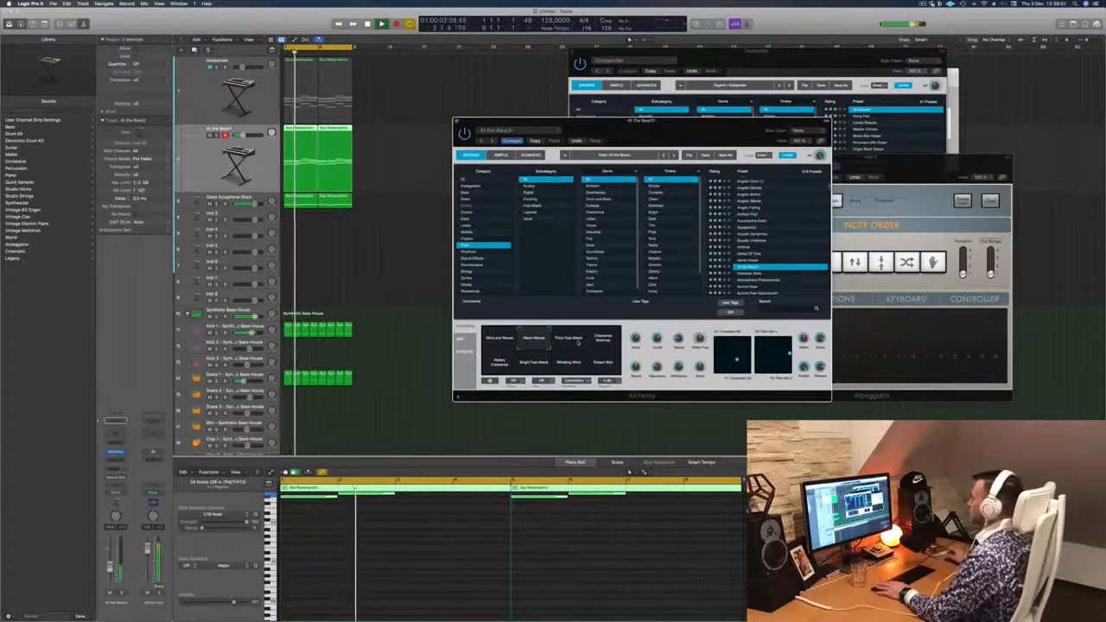
left_click(570, 339)
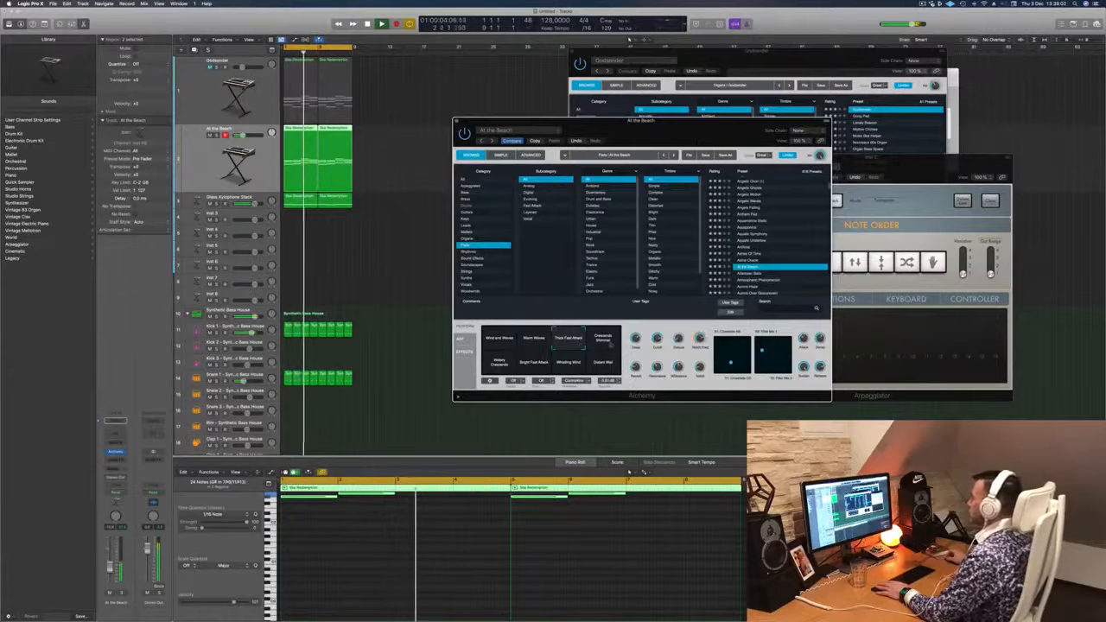
left_click(340, 490)
left_click_drag(681, 127, 663, 156)
left_click(485, 394)
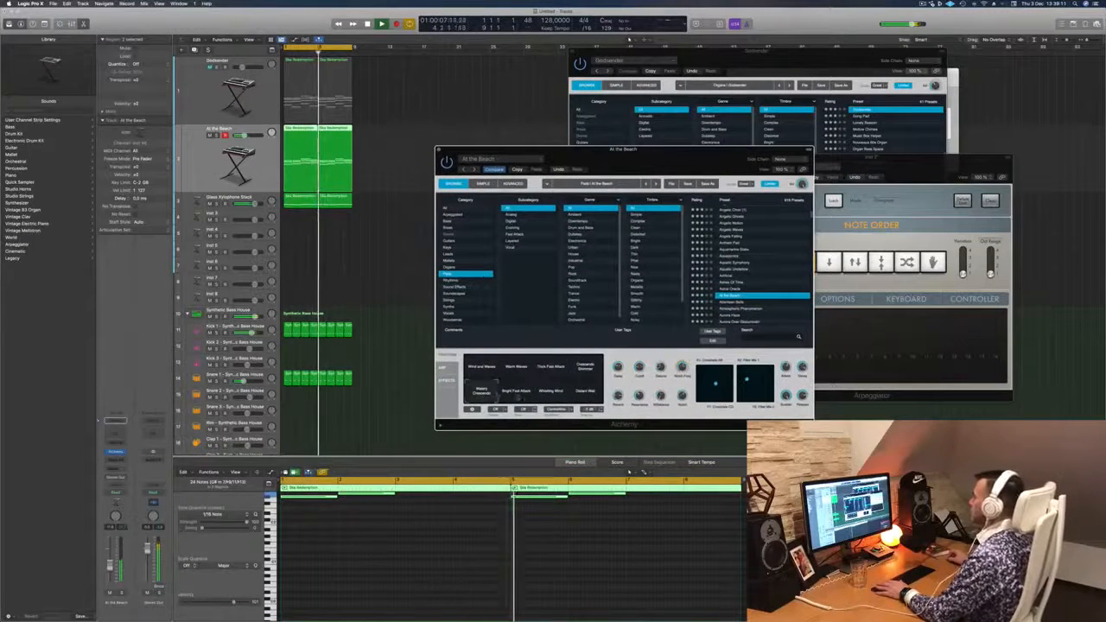
left_click(519, 397)
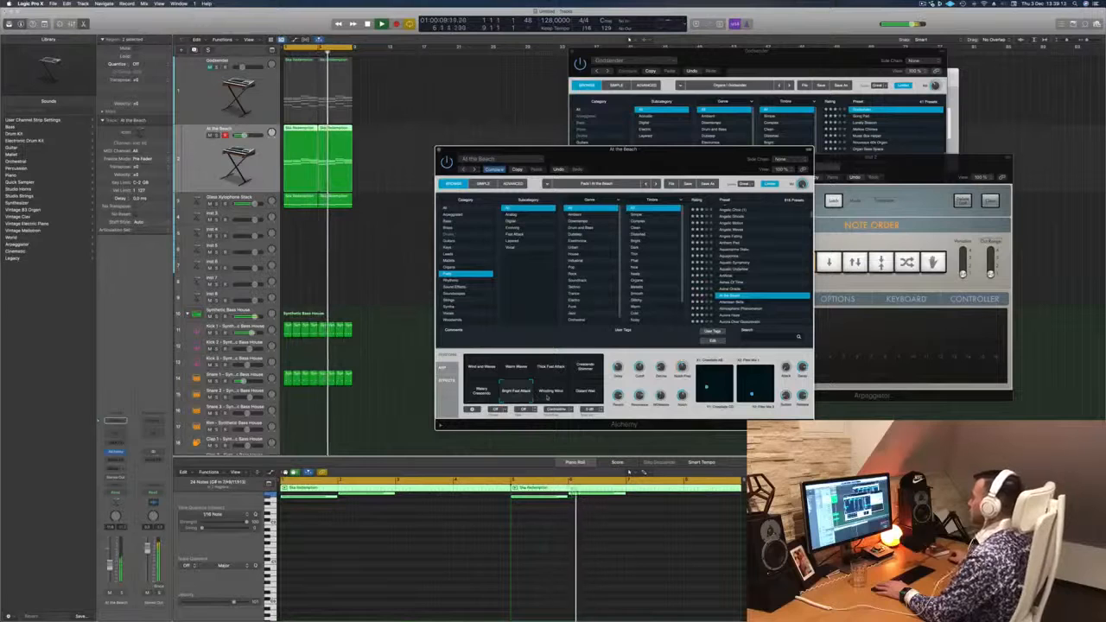
left_click(552, 394)
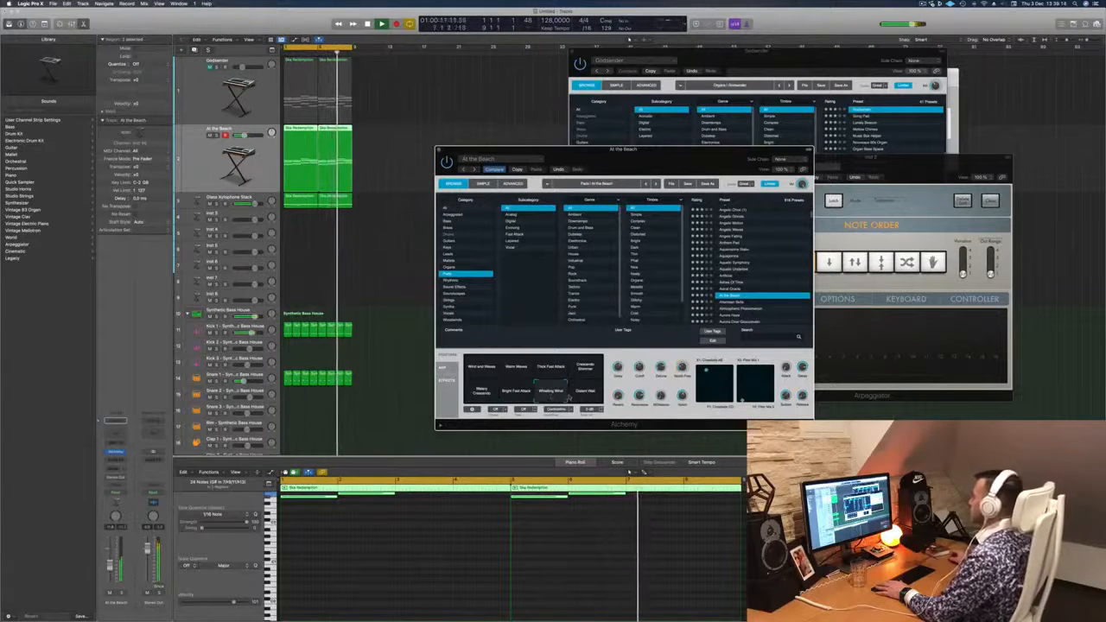
left_click(551, 367)
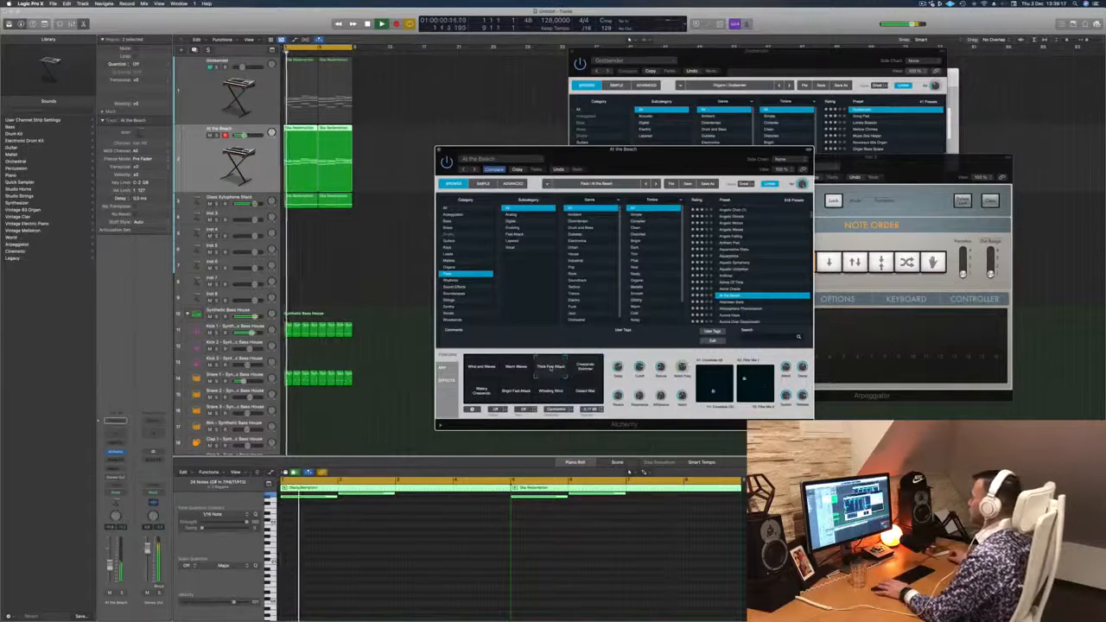
left_click(486, 368)
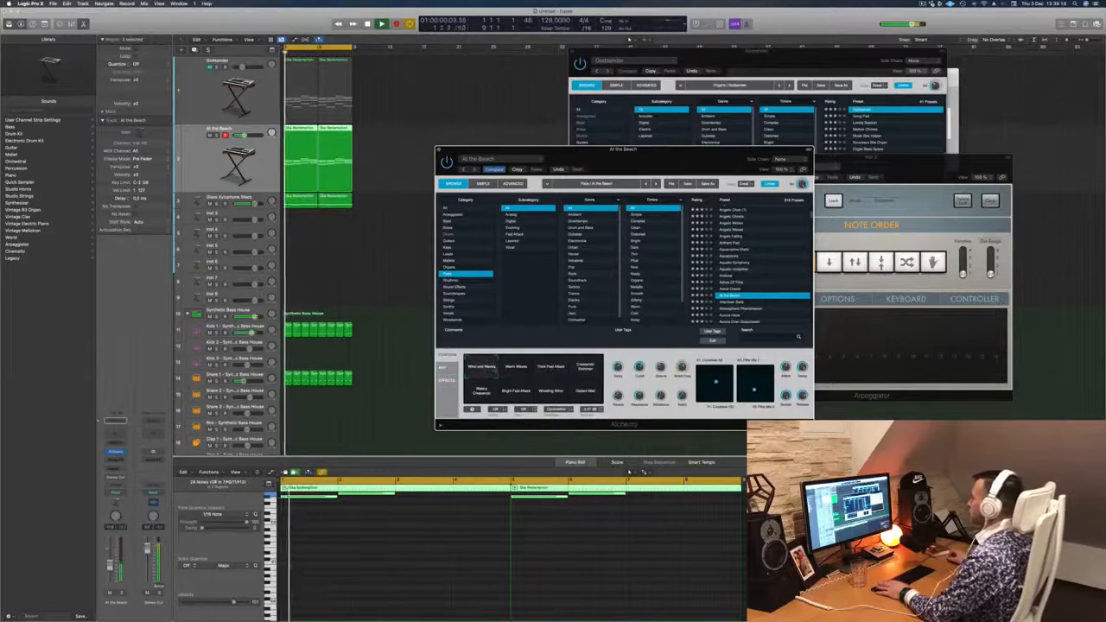
left_click(550, 369)
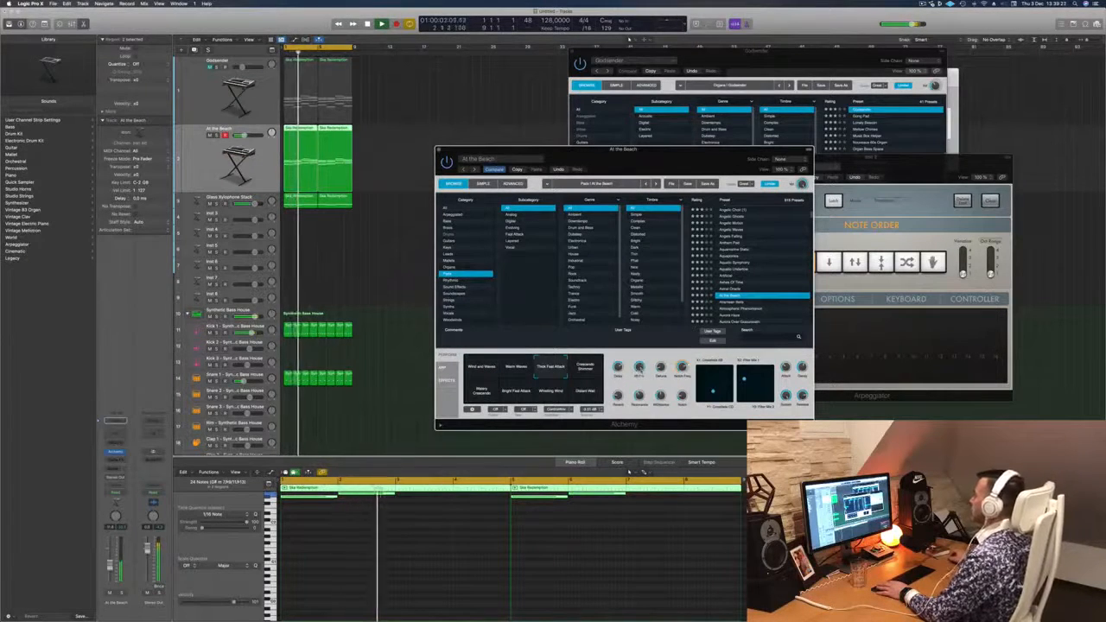
- Add a Channel EQ to the At the Beach track and cut its lows below 248 Hz at 12 dB/Oct
left_click_drag(584, 162, 607, 162)
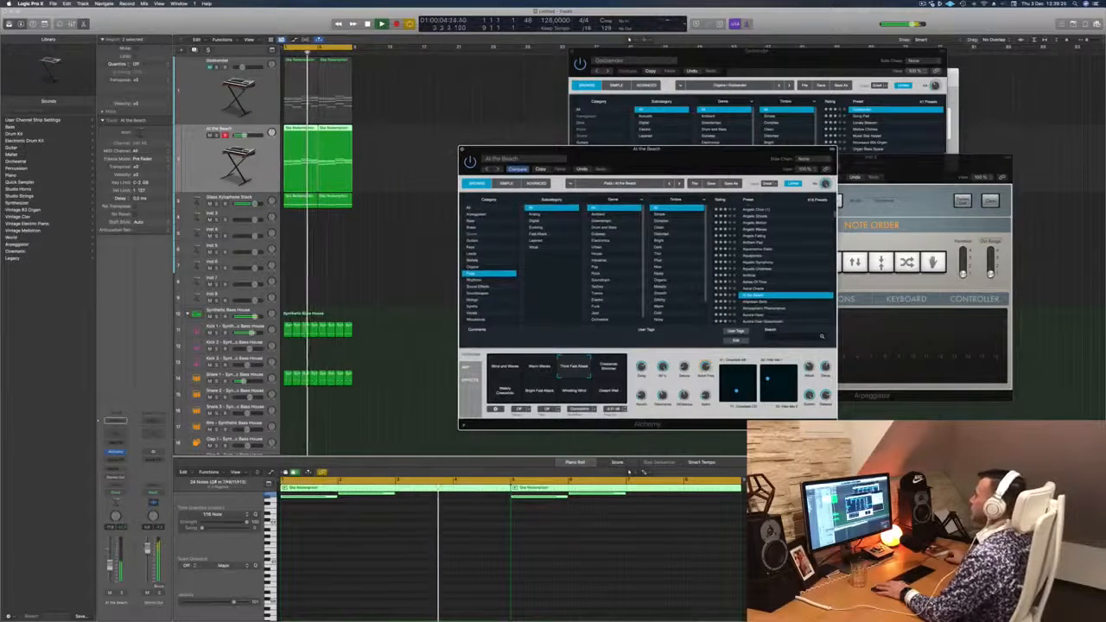
left_click(462, 150)
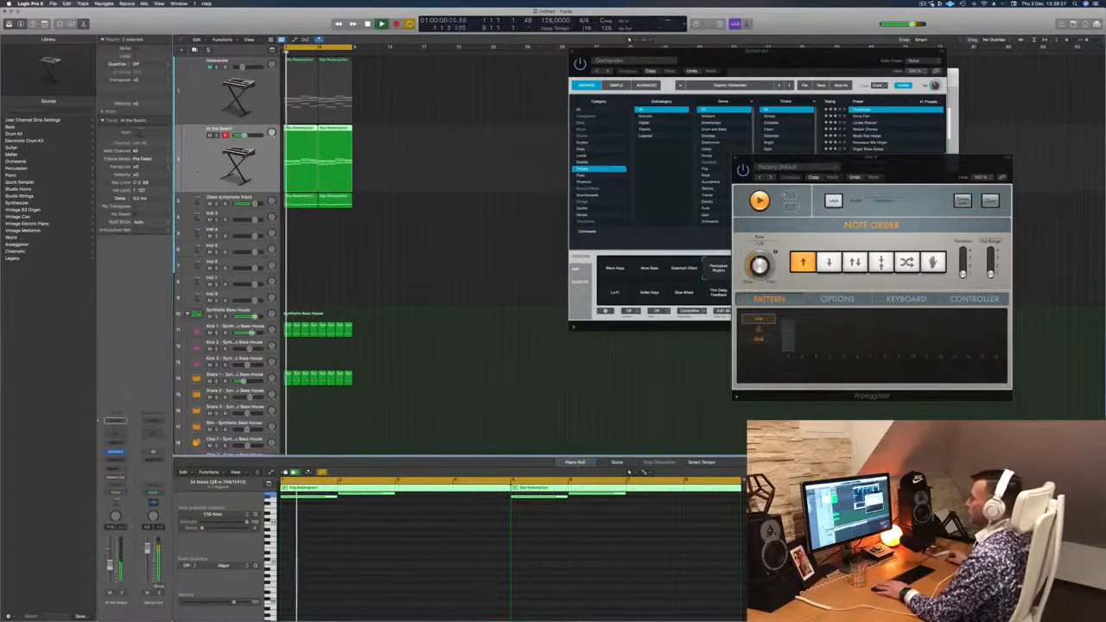
left_click(115, 452)
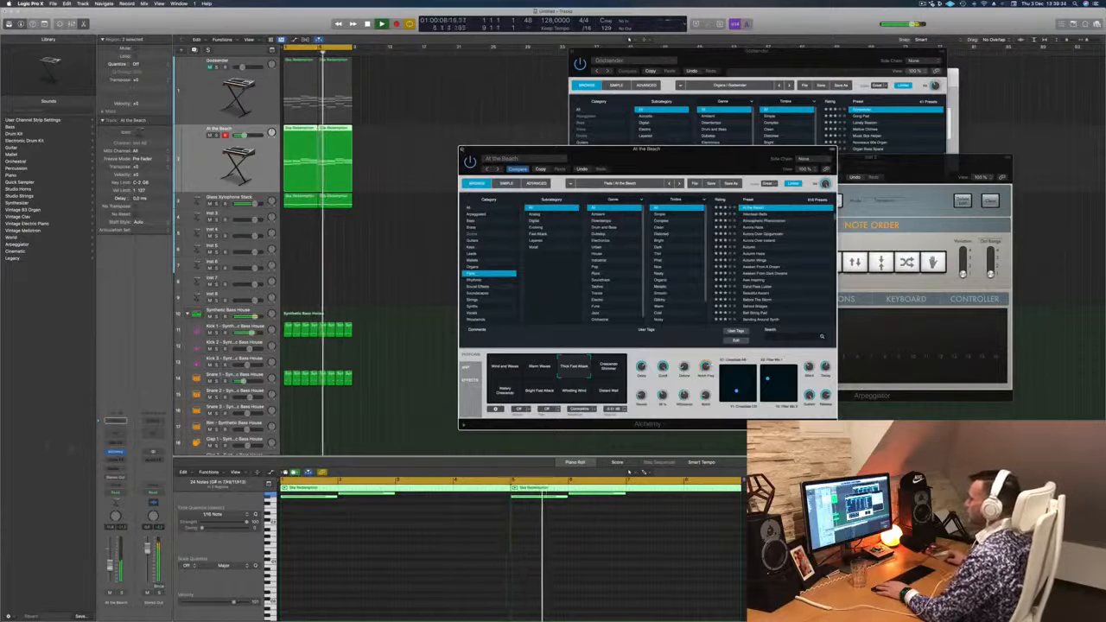
left_click(117, 436)
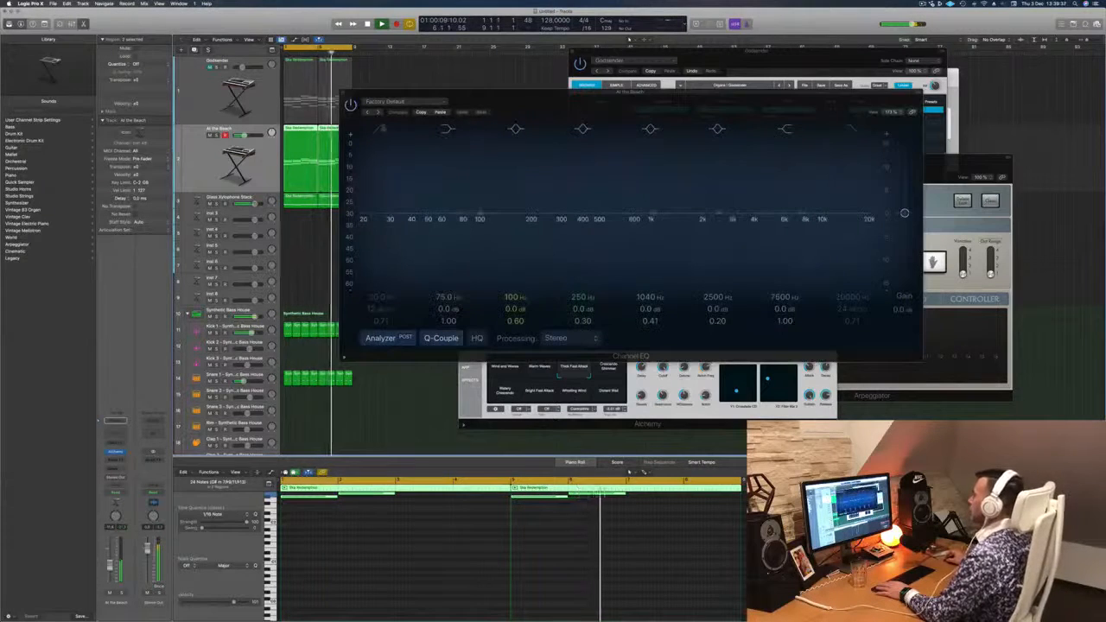
left_click_drag(377, 204, 565, 201)
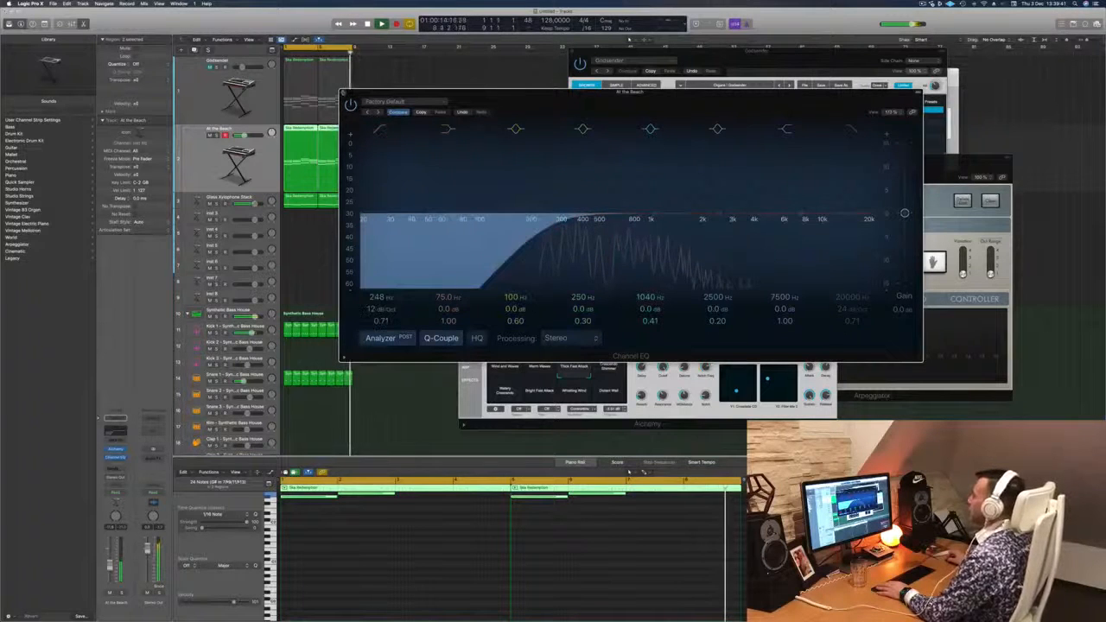
left_click(343, 92)
left_click_drag(534, 150, 438, 163)
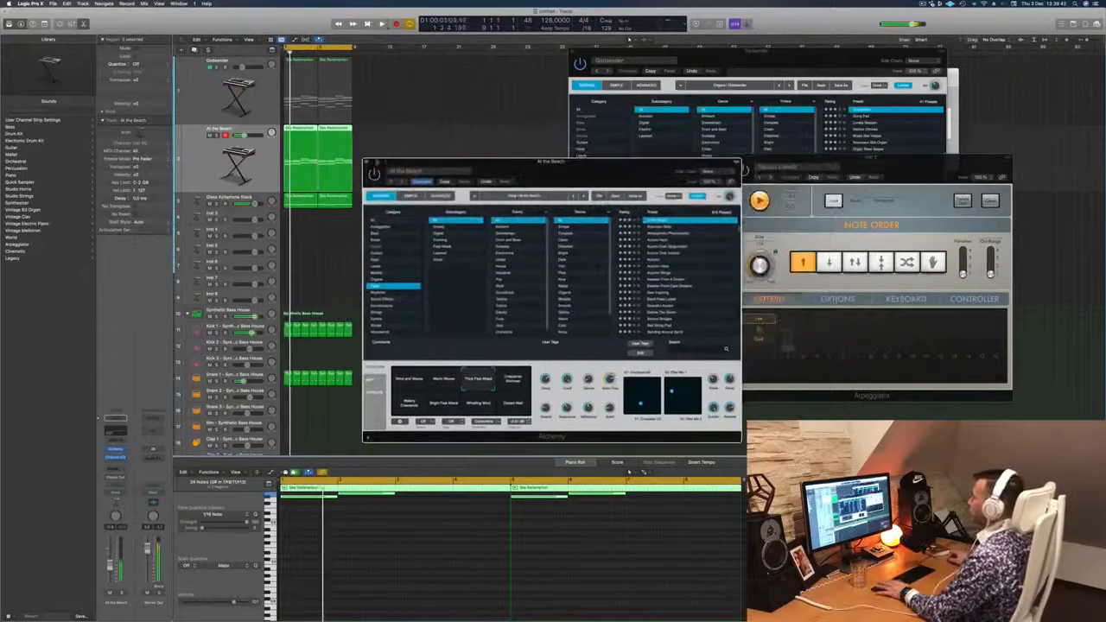
left_click(366, 163)
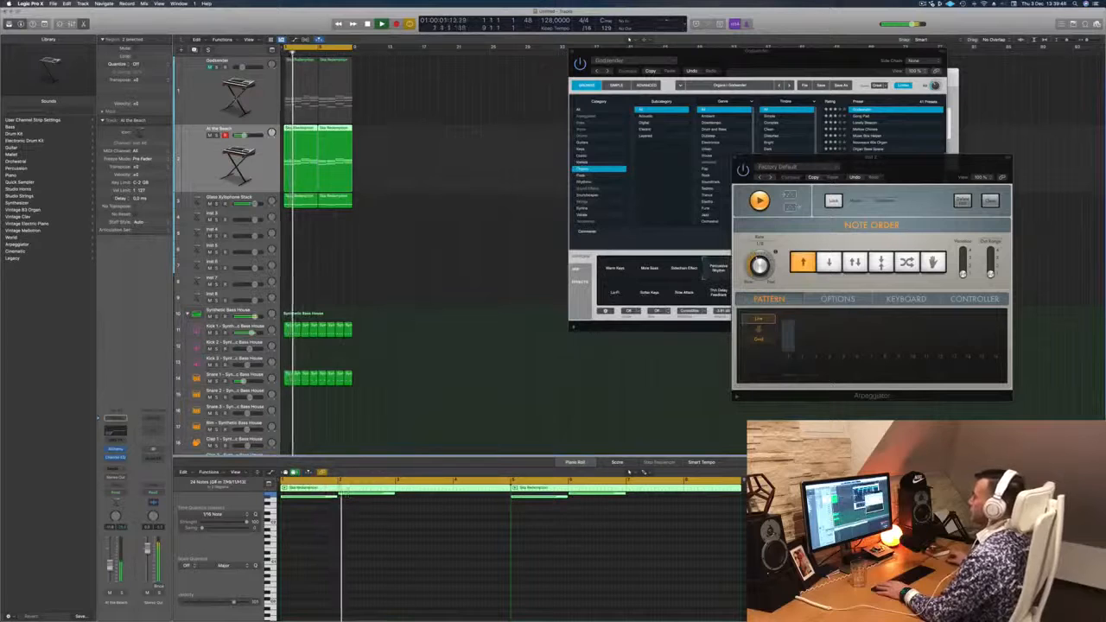
- Duplicate the Godsender track and copy its first Ska Redemption region onto the new track
left_click(227, 80)
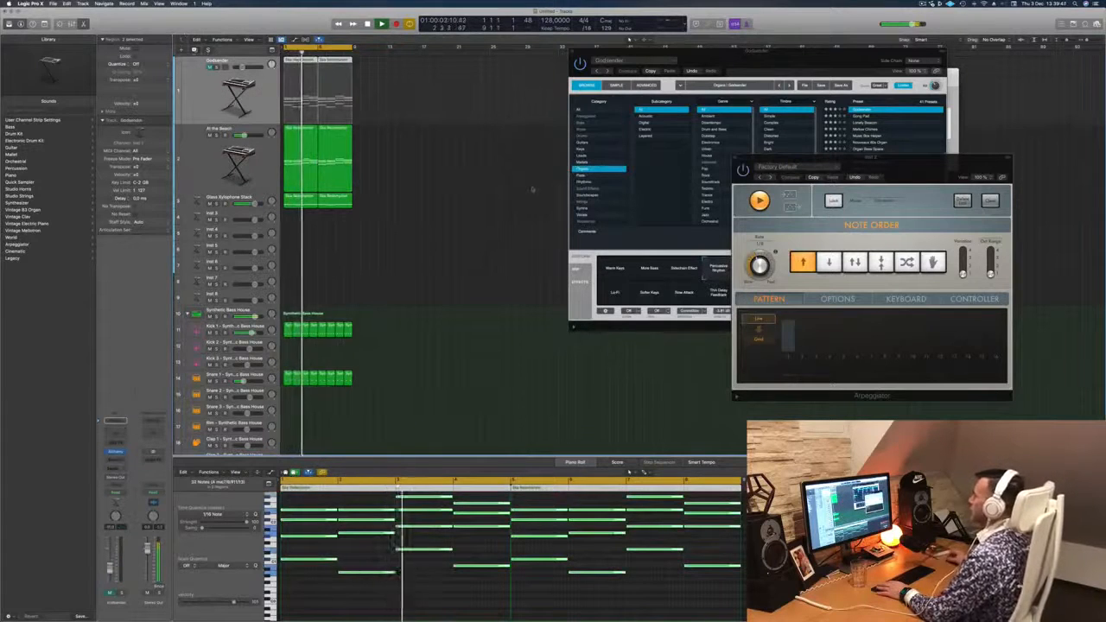
key("super+d")
left_click(300, 78)
key("space")
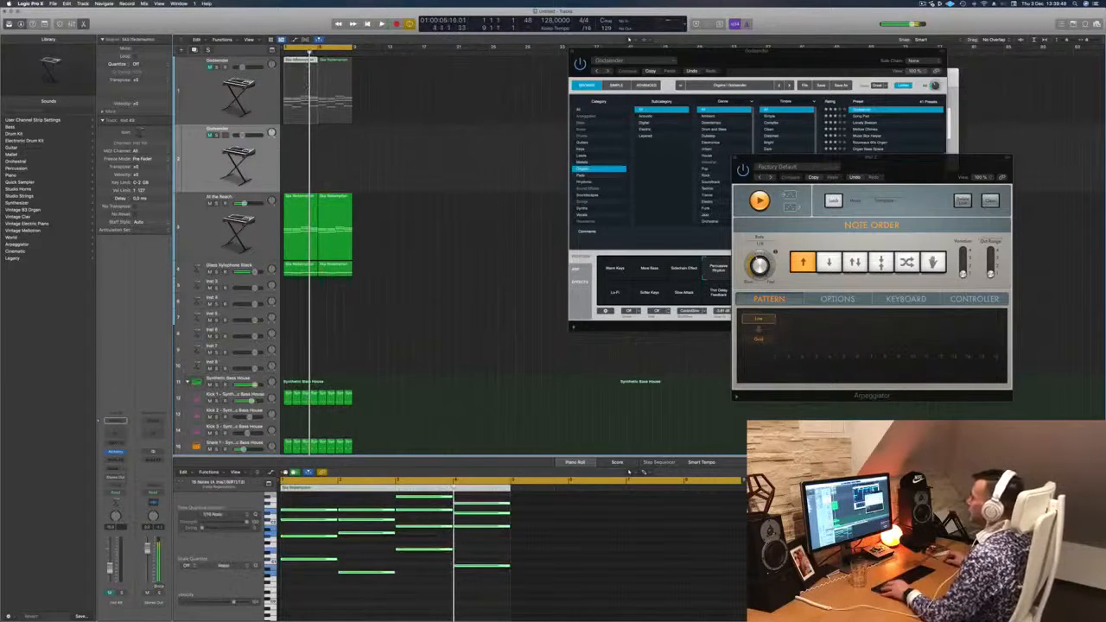
left_click_drag(295, 59, 296, 130)
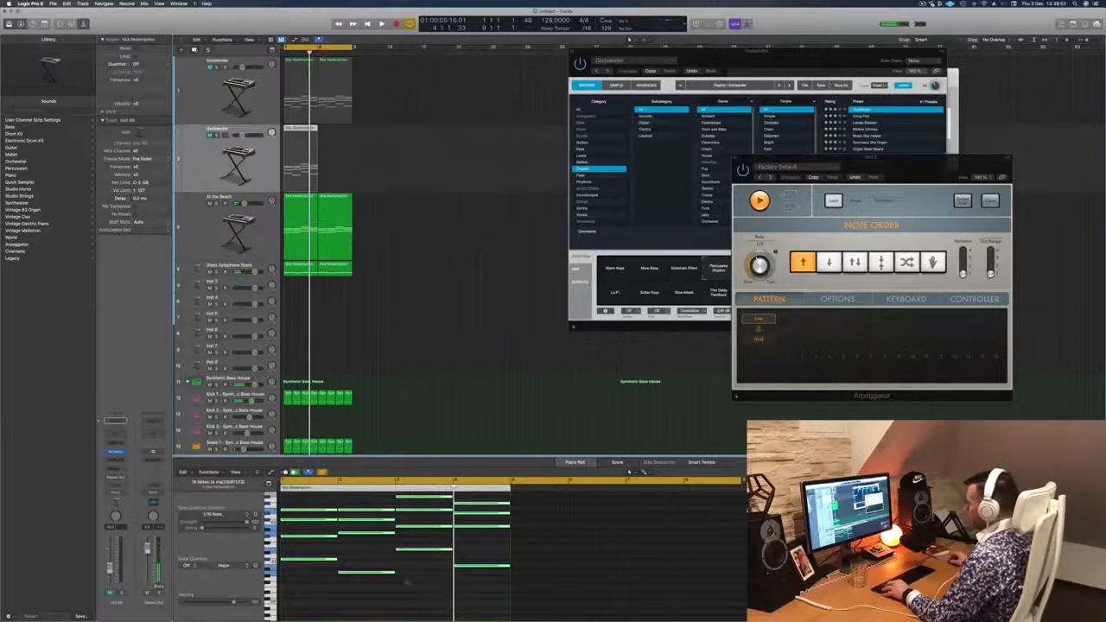
- Shorten all the chord notes in the copied region to brief stabs at the start of each bar
scroll(405, 582, "up", 2)
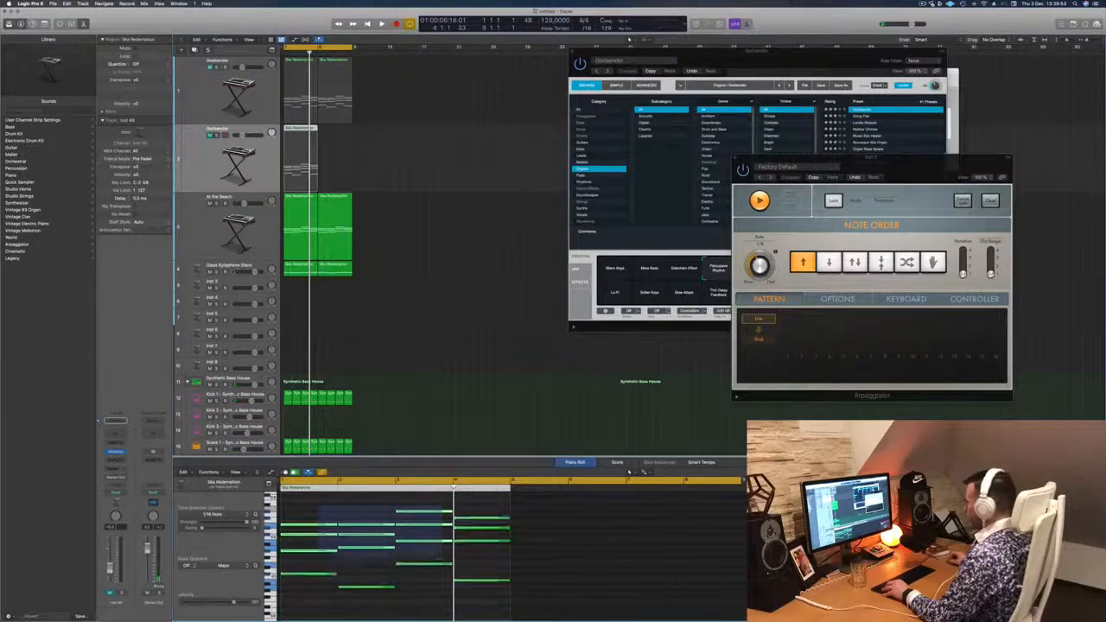
left_click_drag(508, 582, 456, 588)
scroll(342, 570, "up", 5)
scroll(351, 571, "left", 5)
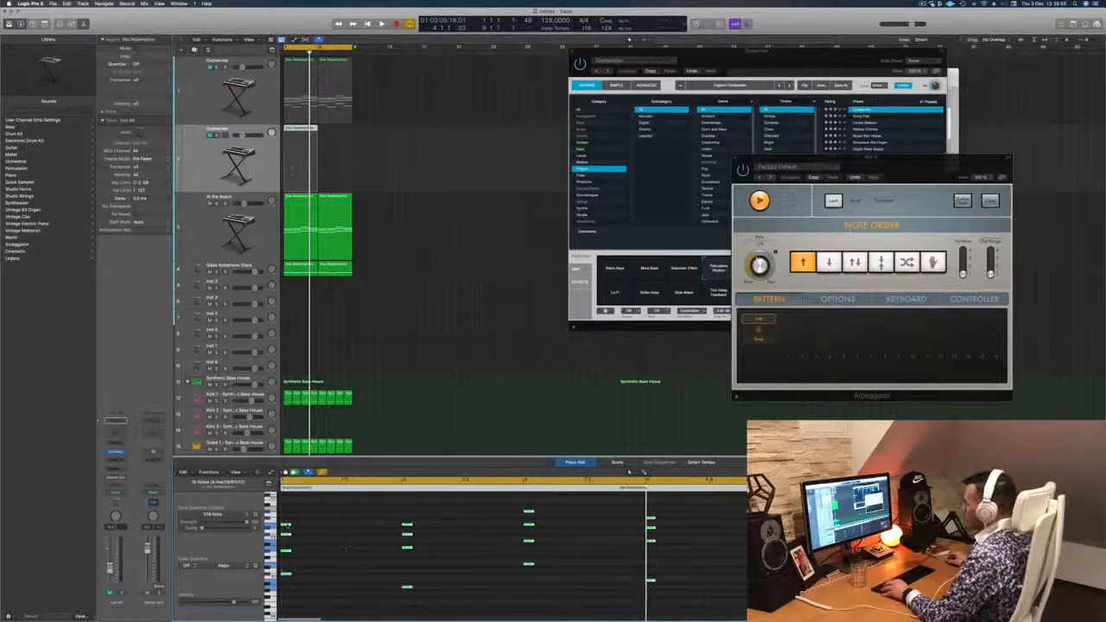
- Repeat the chord stabs through every bar at three-sixteenth intervals, making six stabs per chord
left_click_drag(285, 525, 312, 531)
key("space")
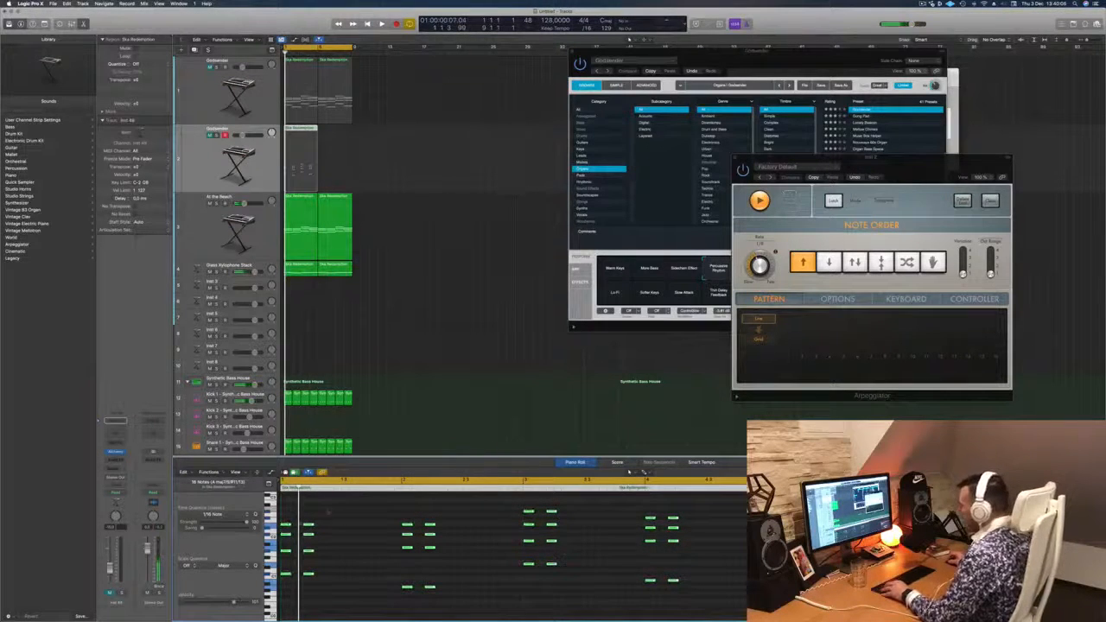
left_click_drag(286, 525, 376, 526)
key("space")
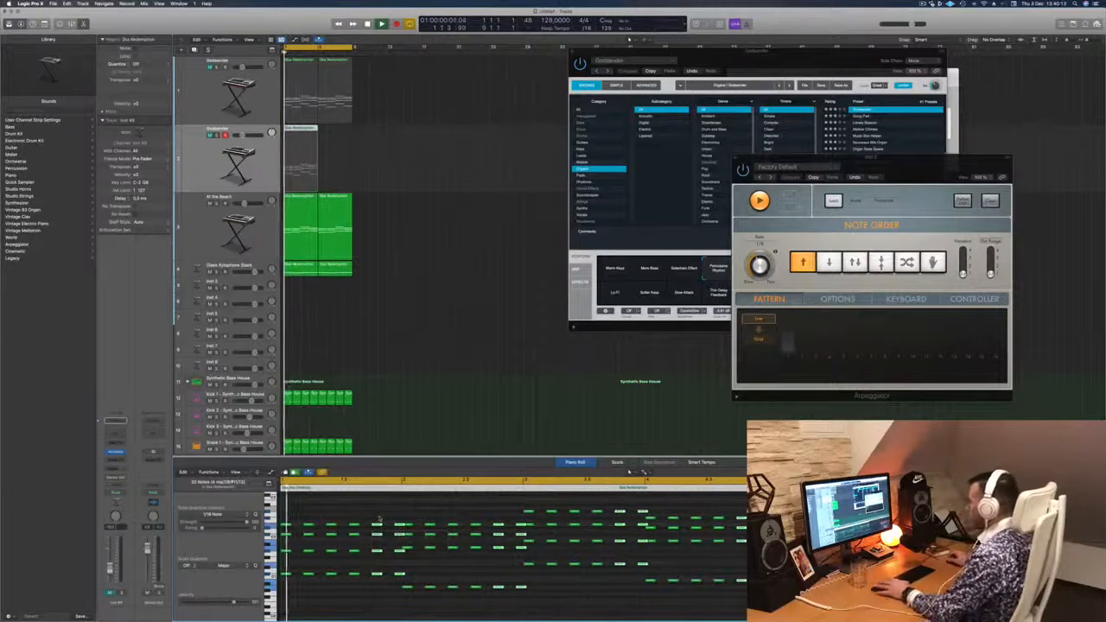
- Unmute the duplicated Godsender track and play the loop with the new stab rhythm
key("space")
key("space")
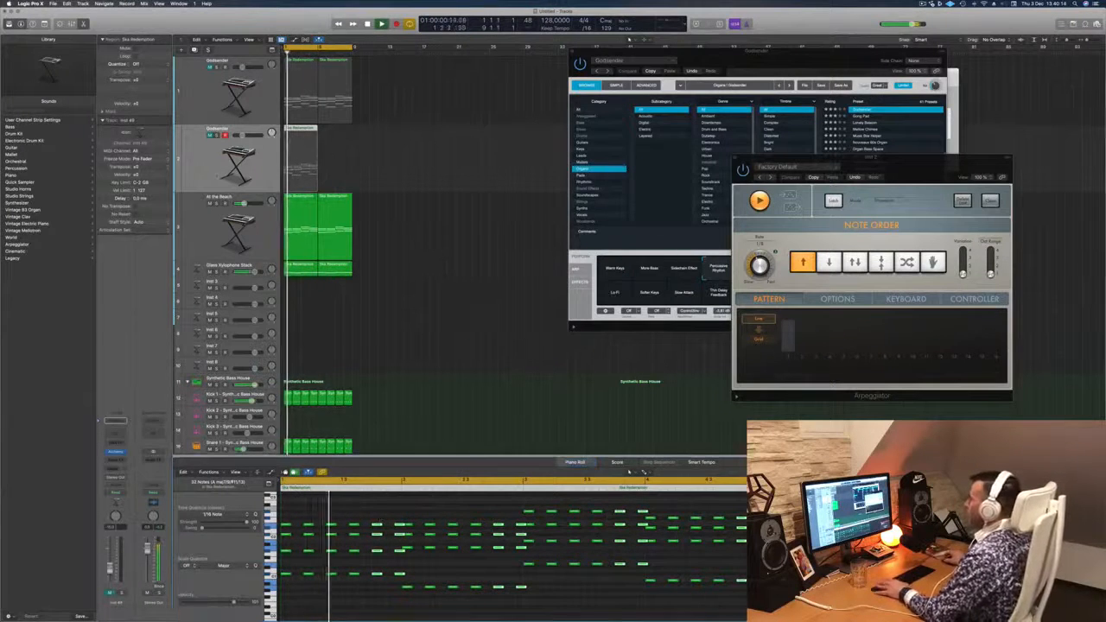
key("space")
left_click(209, 135)
key("space")
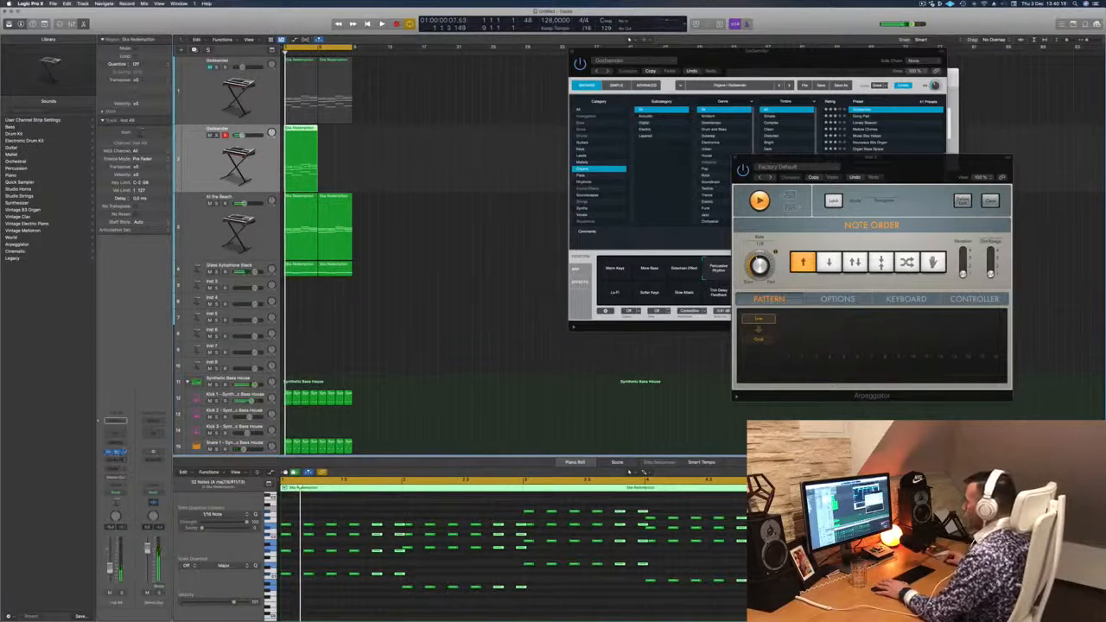
- Browse all Alchemy categories filtered to the Plucked subcategory and load the Acoustic Pluck preset on the duplicated track
left_click(116, 452)
left_click_drag(532, 104, 610, 110)
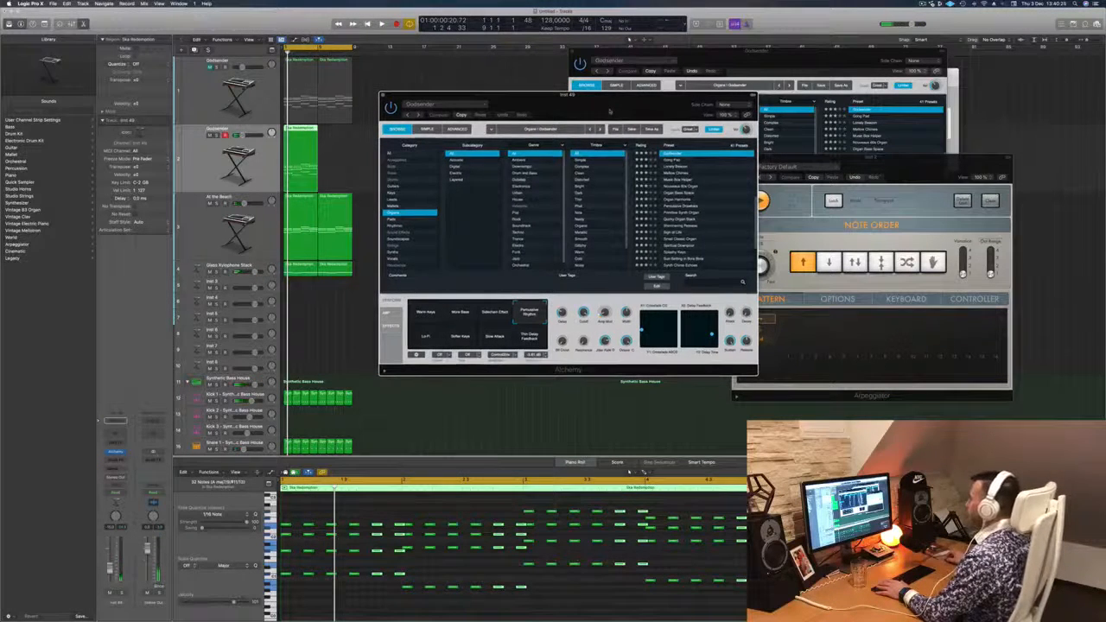
left_click(393, 155)
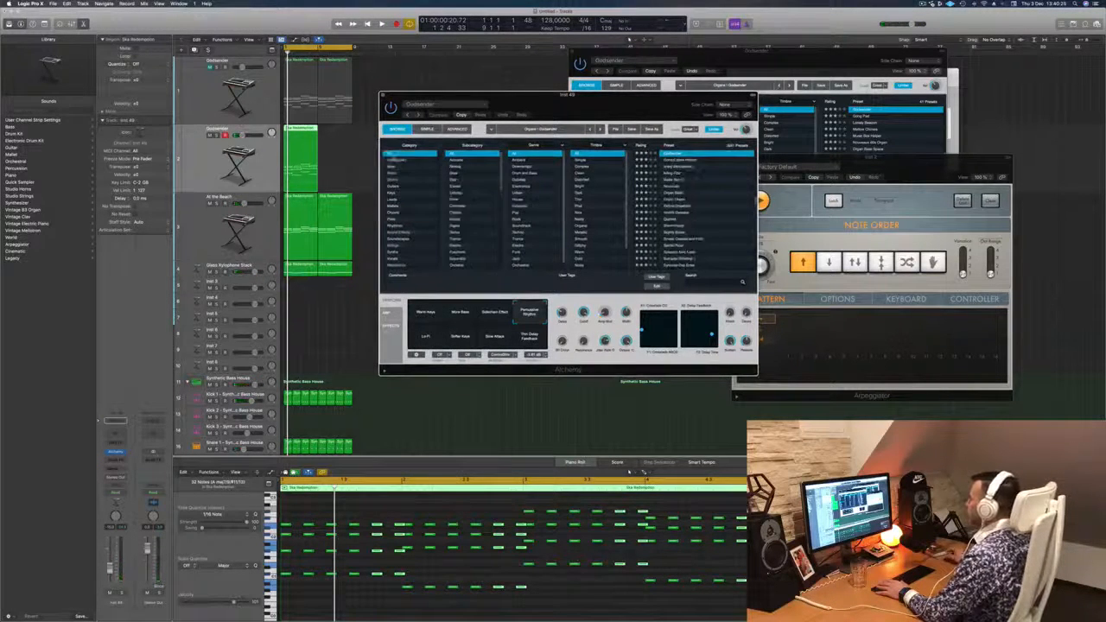
scroll(480, 210, "down", 3)
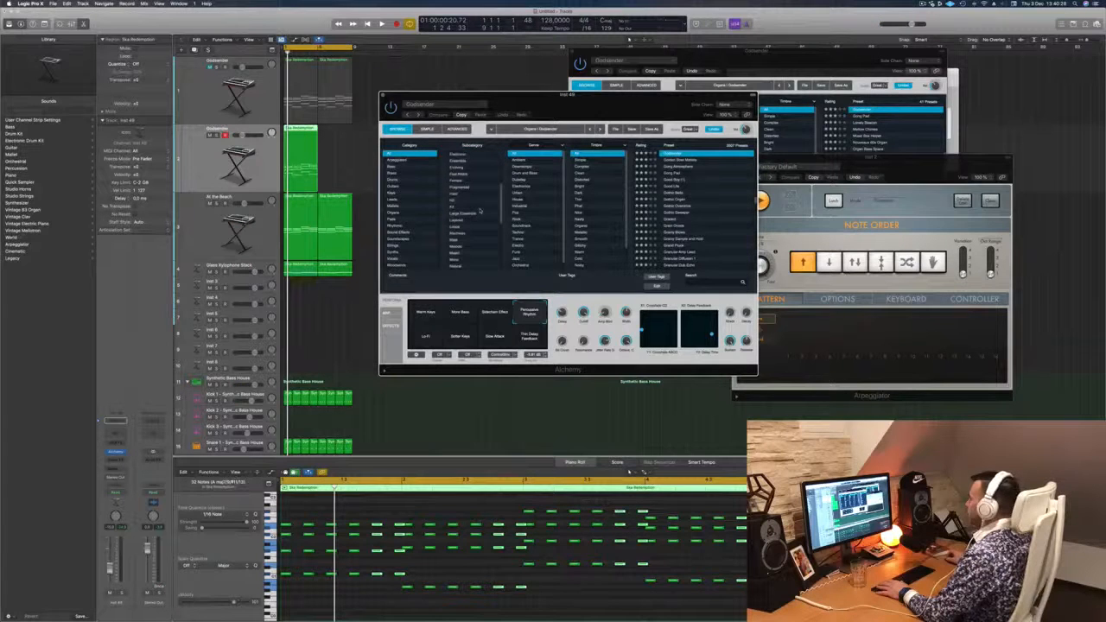
scroll(480, 210, "down", 5)
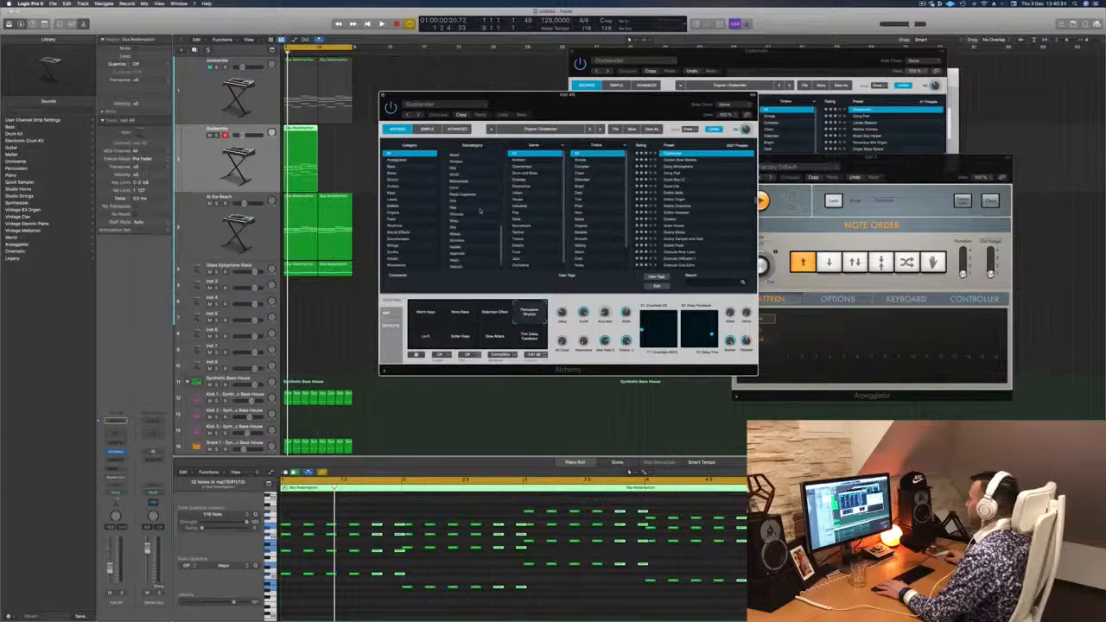
scroll(480, 210, "down", 2)
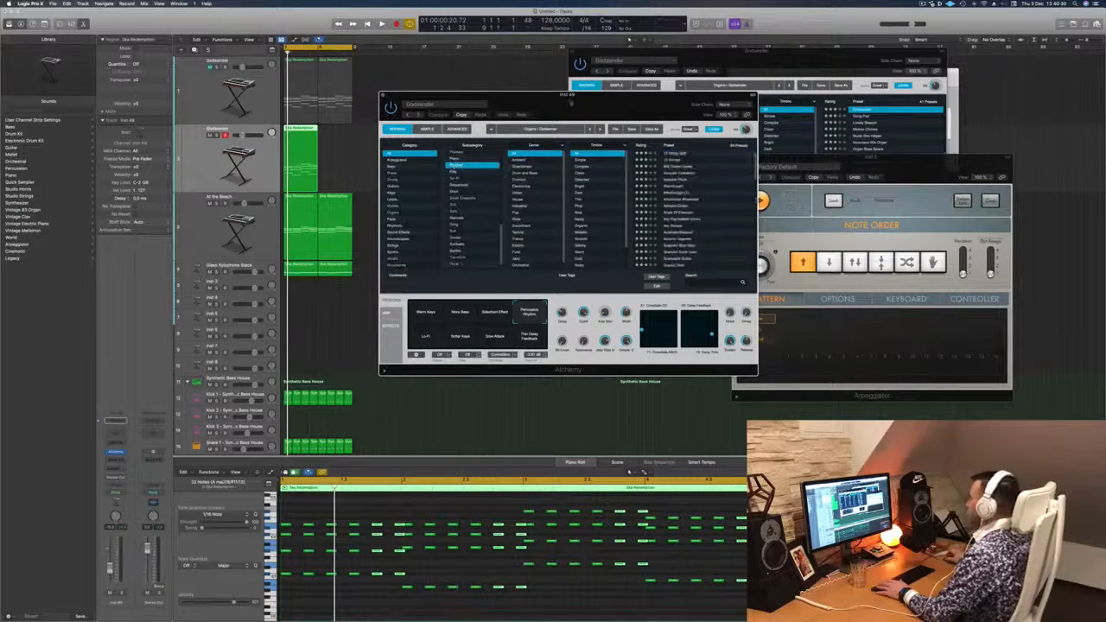
left_click_drag(573, 105, 631, 107)
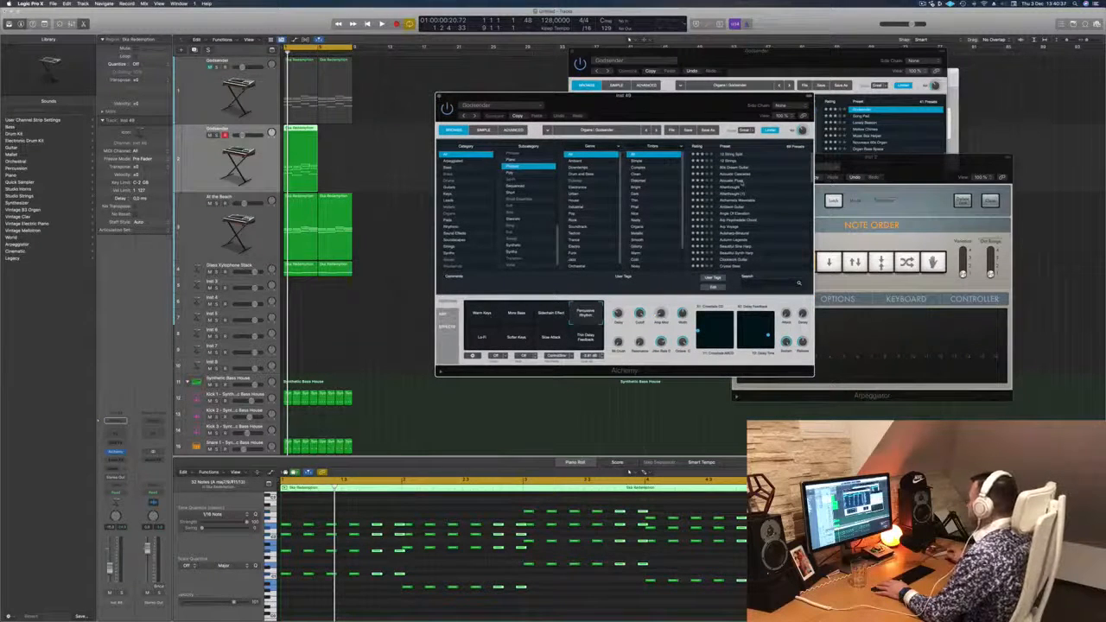
left_click_drag(666, 101, 694, 93)
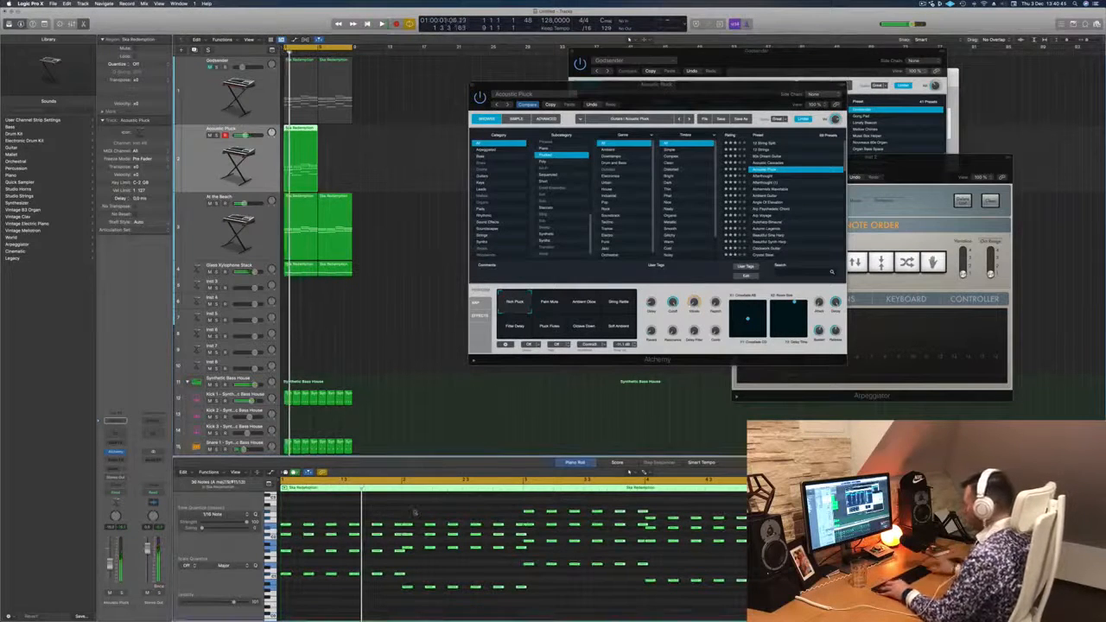
- Transpose all the stab notes on the Acoustic Pluck track up two octaves and play them back
scroll(414, 514, "down", 3)
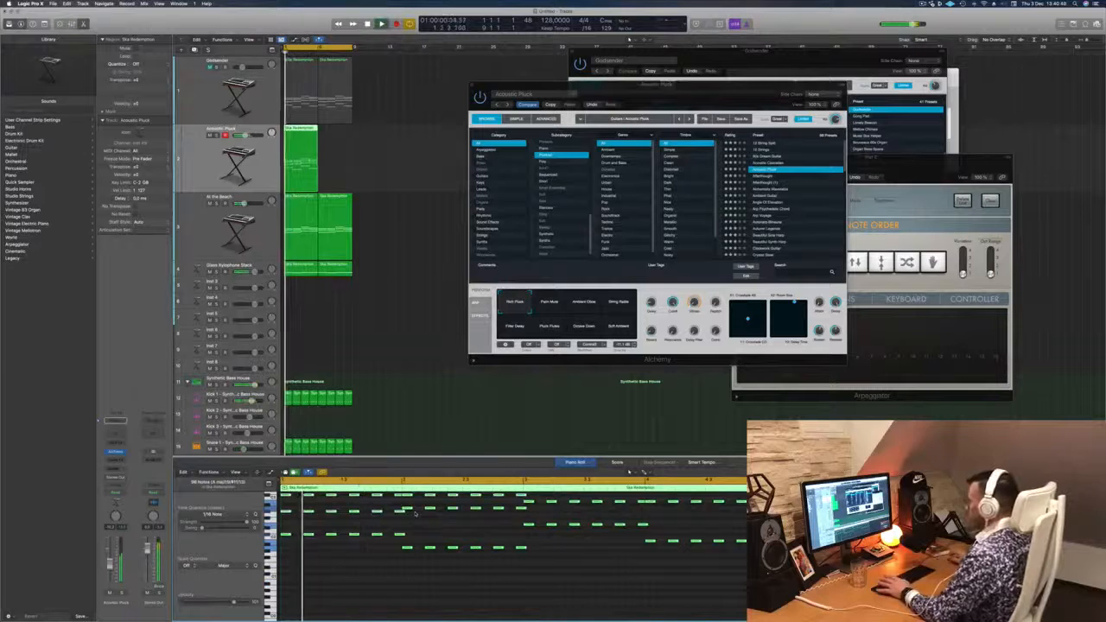
scroll(441, 510, "down", 3)
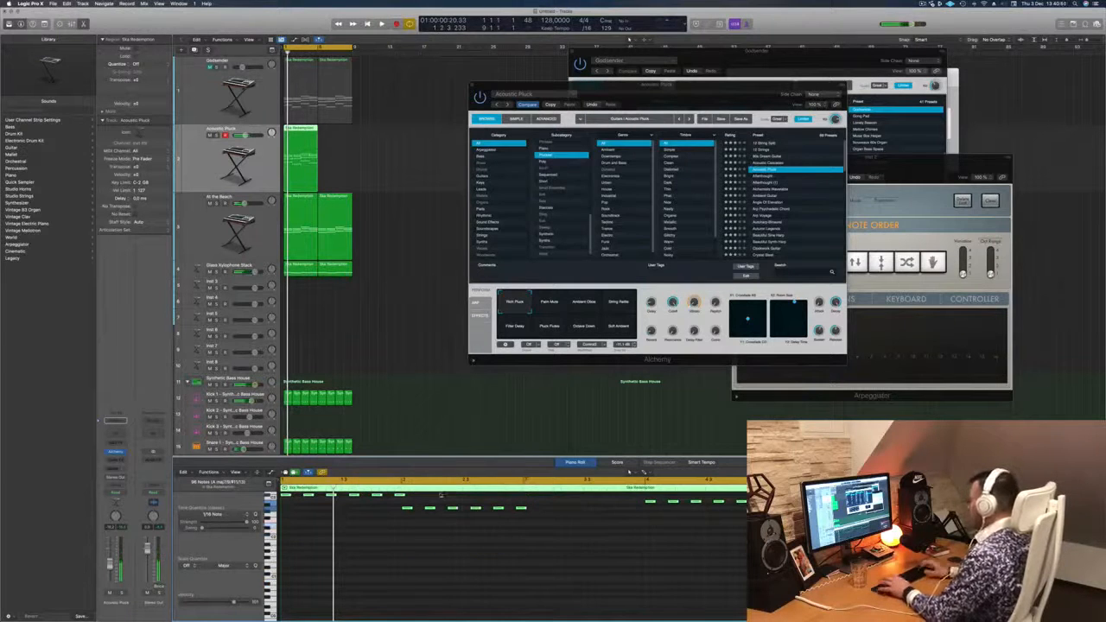
left_click_drag(713, 94, 632, 111)
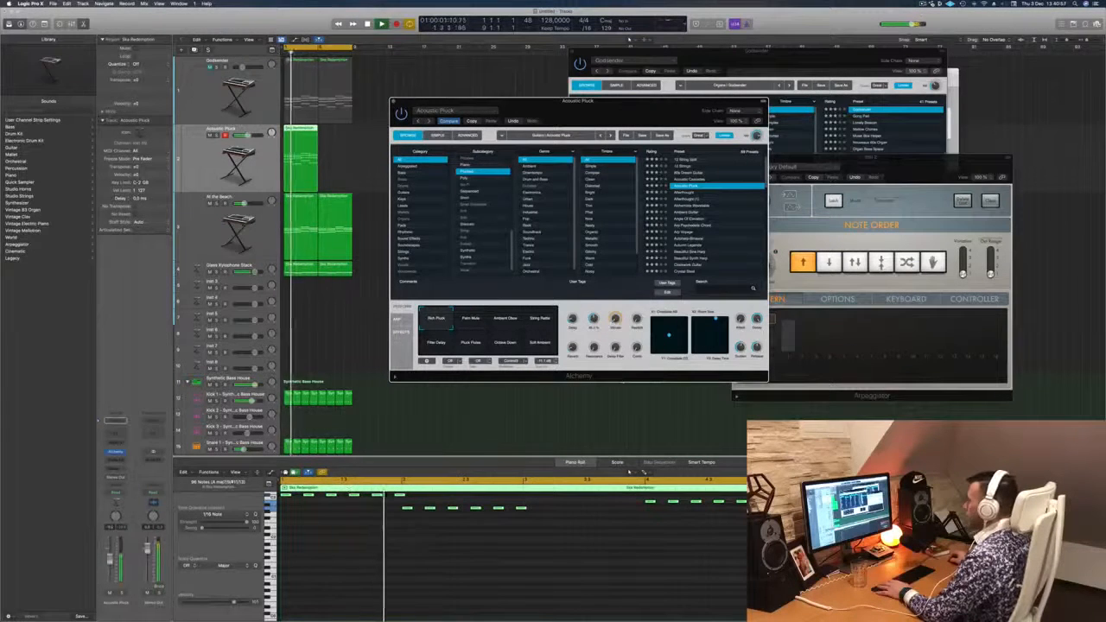
left_click(519, 557)
- Audition the Acoustic Pluck performance sounds, including Filter Delay and Octave Down, and settle on Palm Mute with the loop playing
left_click(483, 311)
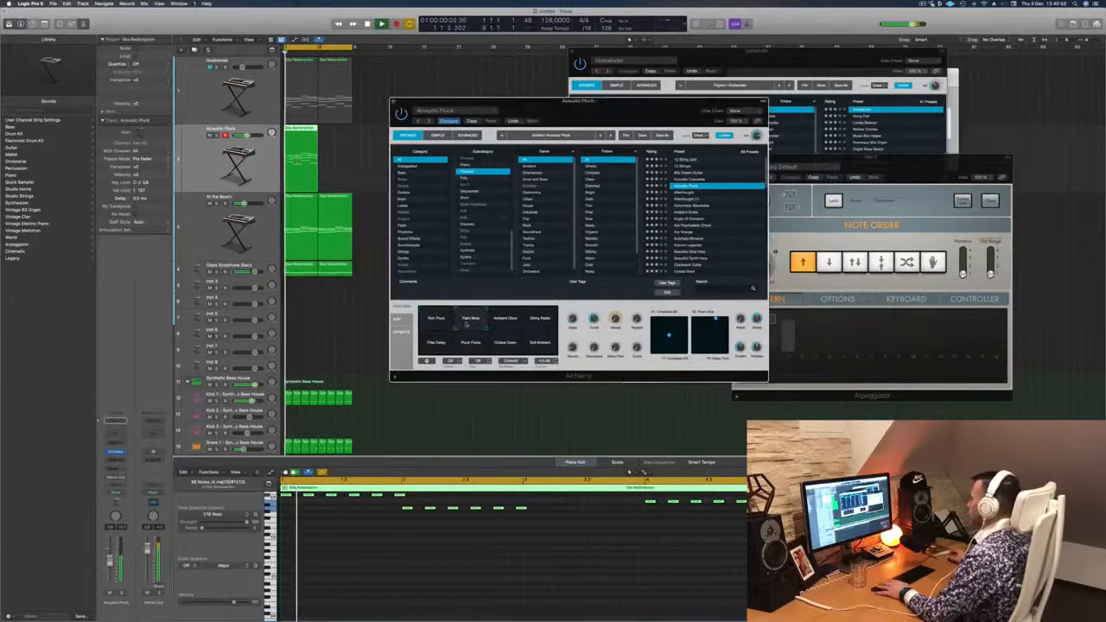
left_click(508, 321)
left_click(535, 322)
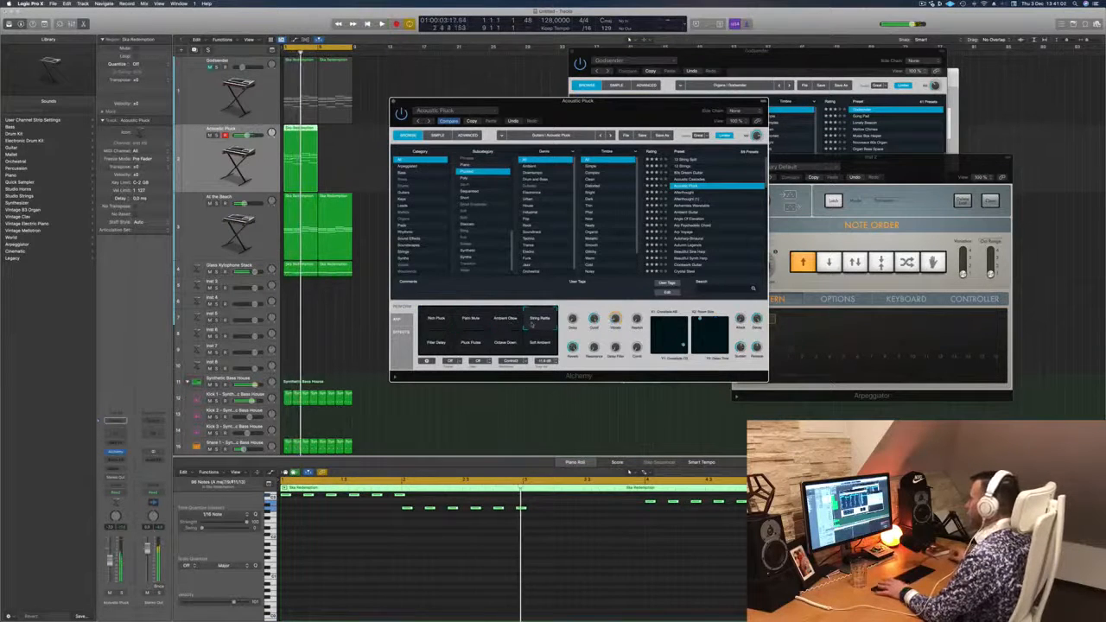
left_click(435, 343)
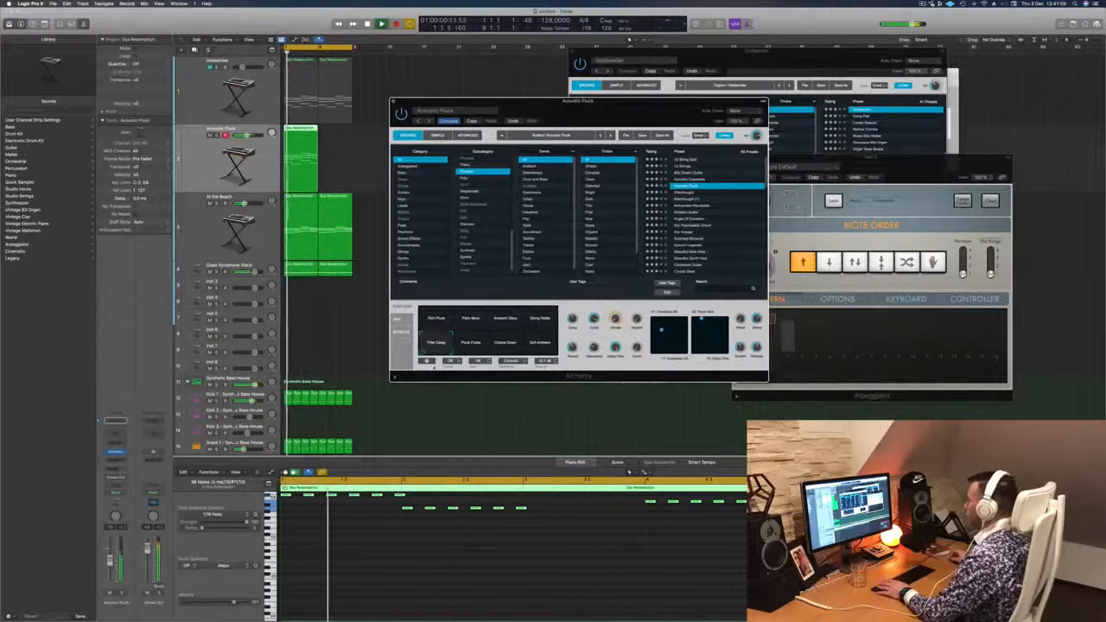
left_click(470, 342)
left_click(499, 348)
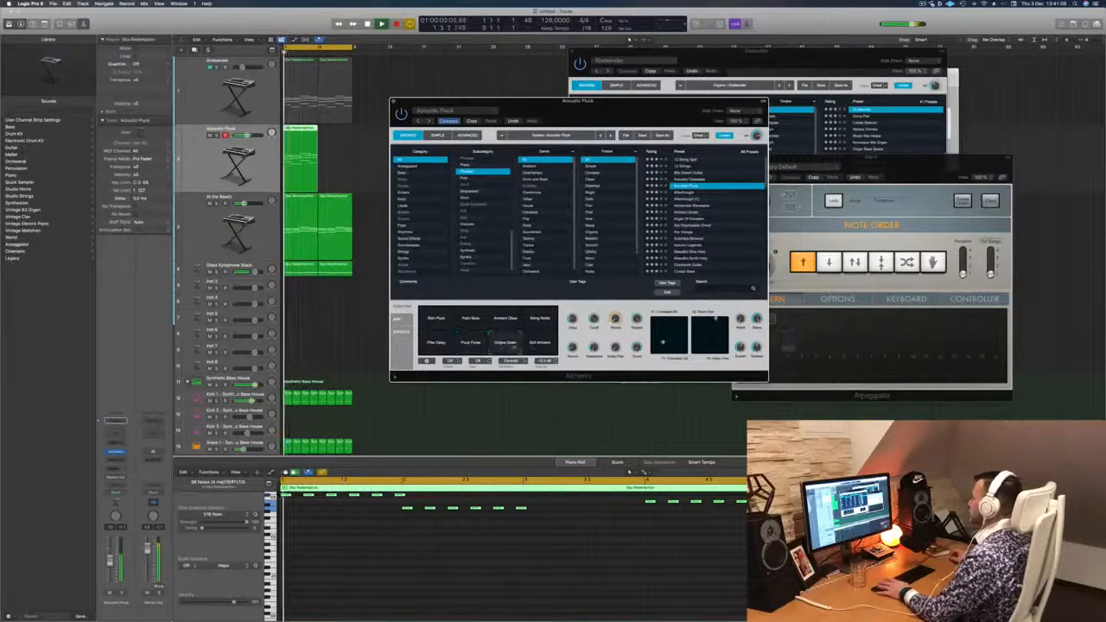
left_click(470, 318)
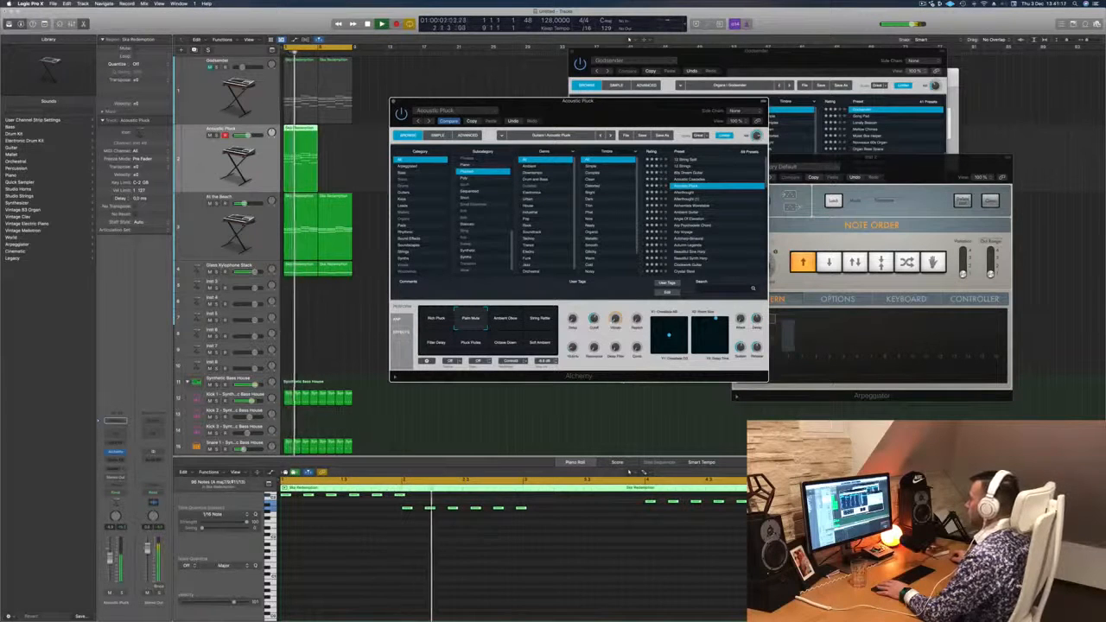
left_click(548, 590)
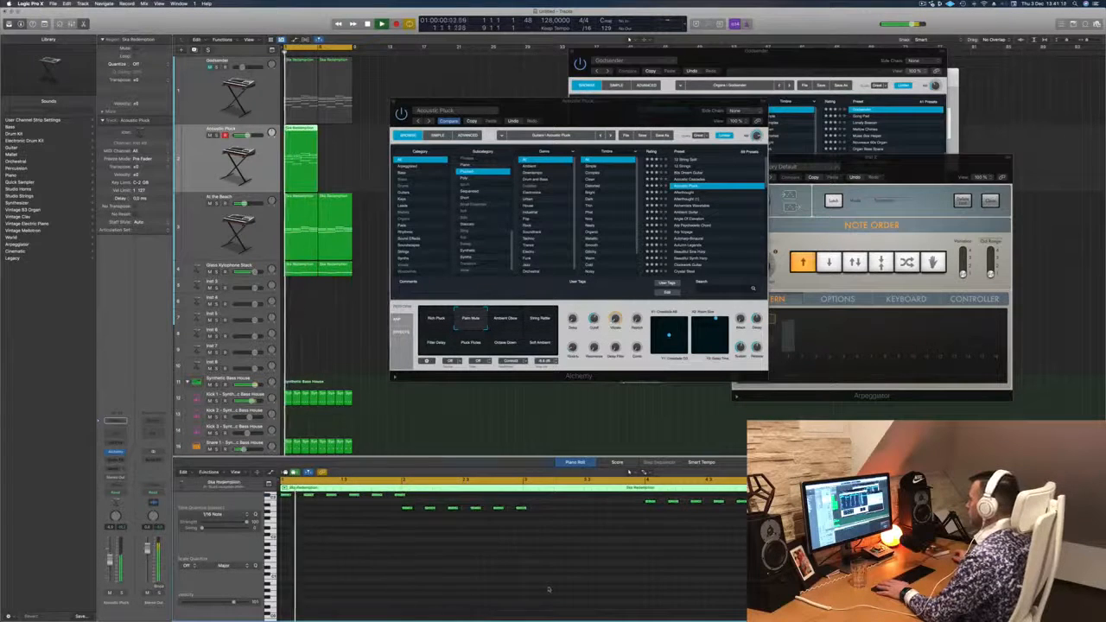
scroll(548, 589, "up", 8)
key("space")
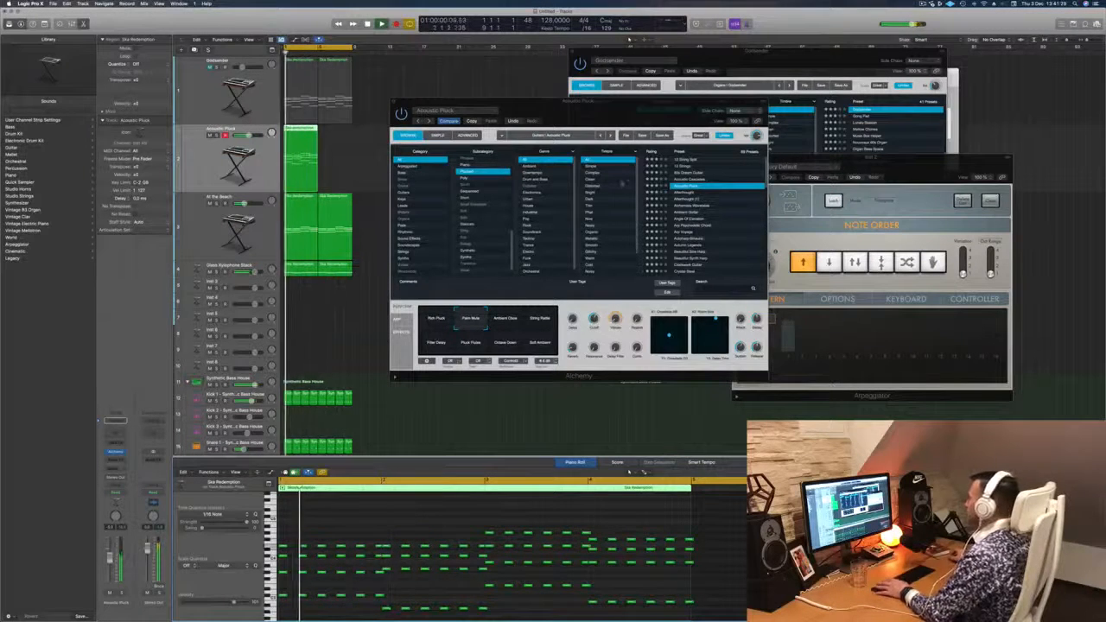
- Replace the Acoustic Pluck preset with Alchemistic Wavetable and play the loop to hear it
key("space")
left_click(696, 194)
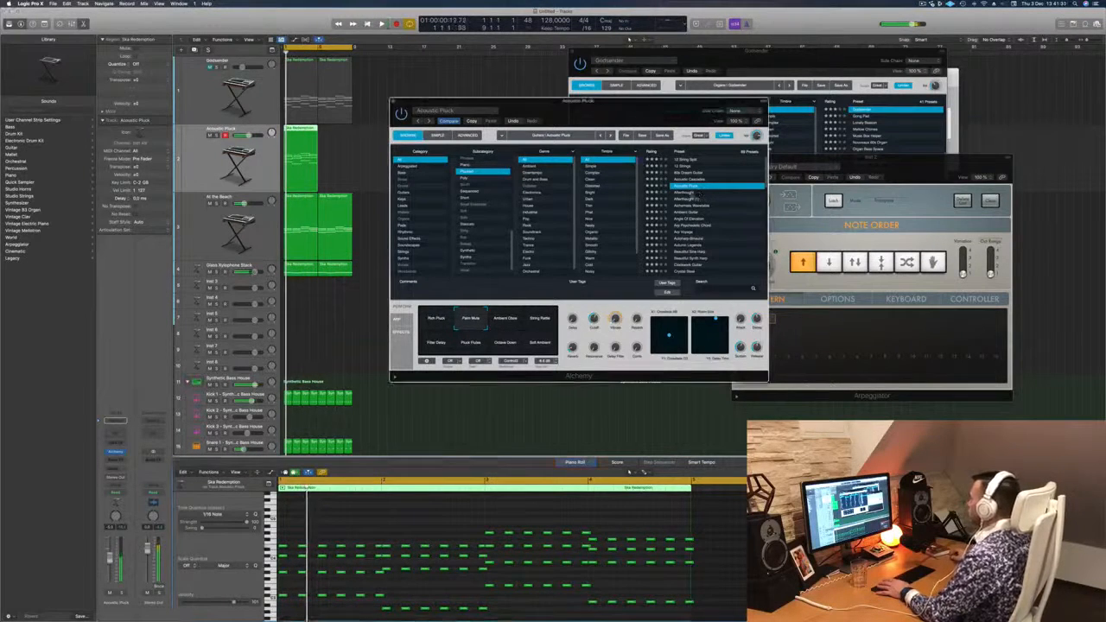
key("space")
left_click_drag(630, 108, 655, 93)
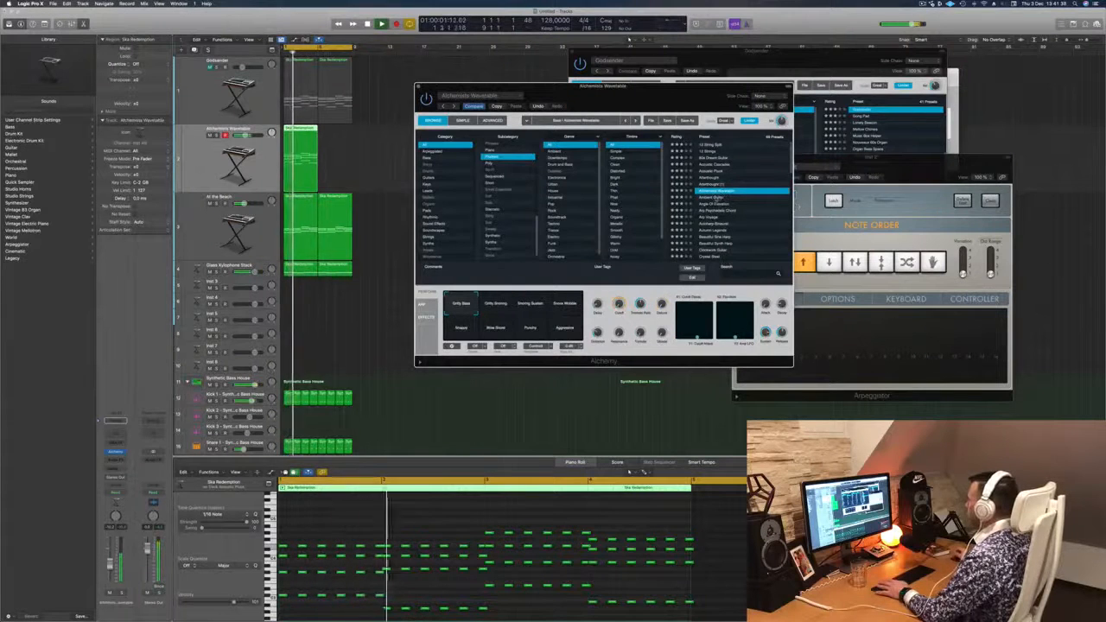
- Load the Ambient Guitar preset on the stab track and audition its performance sounds, including High Ringing and Thin Wash
left_click(713, 197)
scroll(690, 181, "down", 3)
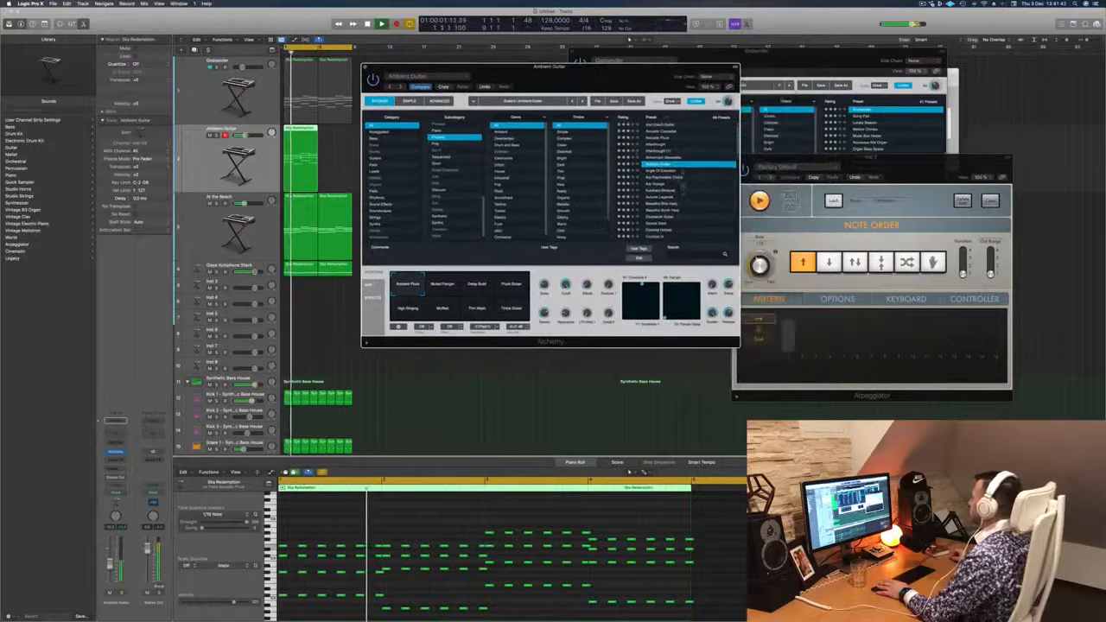
scroll(699, 184, "down", 3)
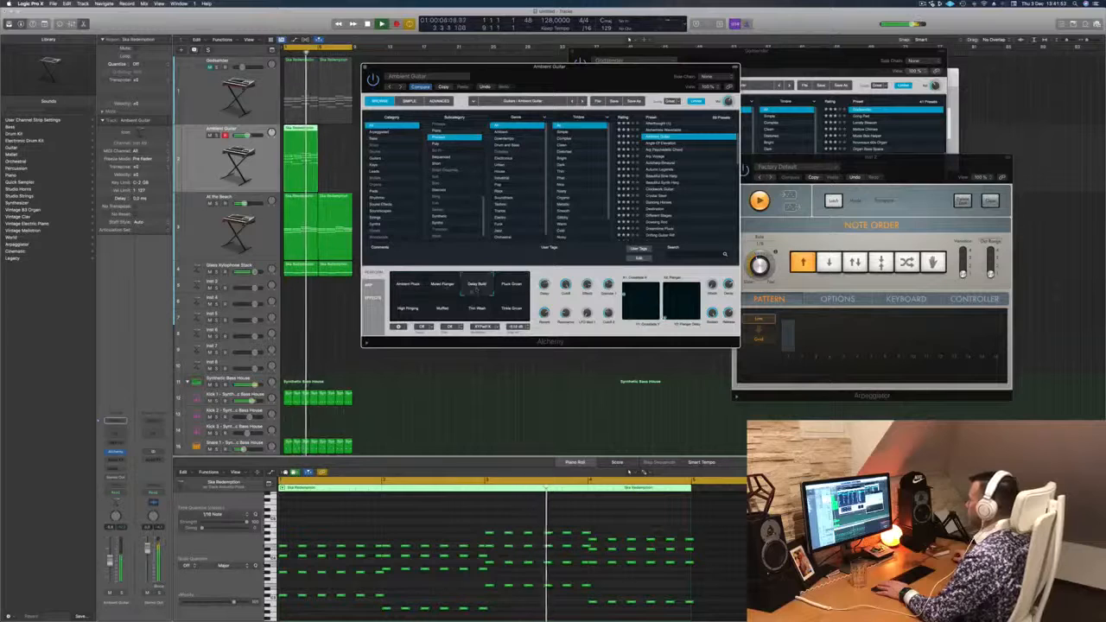
left_click(415, 313)
left_click(479, 312)
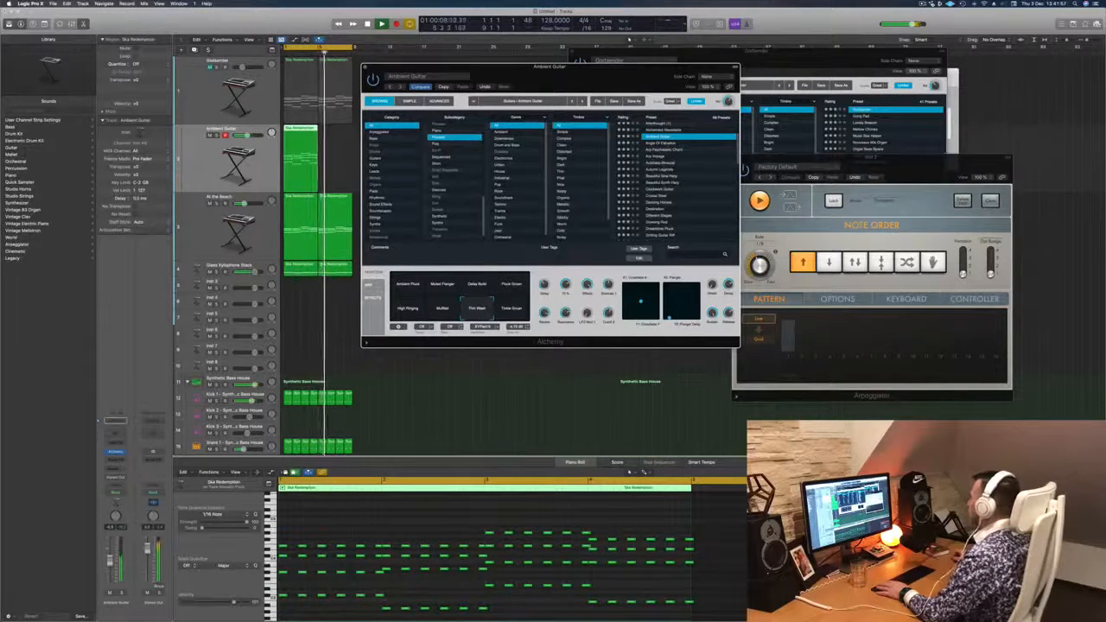
- Audition the Angle Of Elevation, Beautiful Synth Harp and Crystal Steel presets with the loop playing
key("Down")
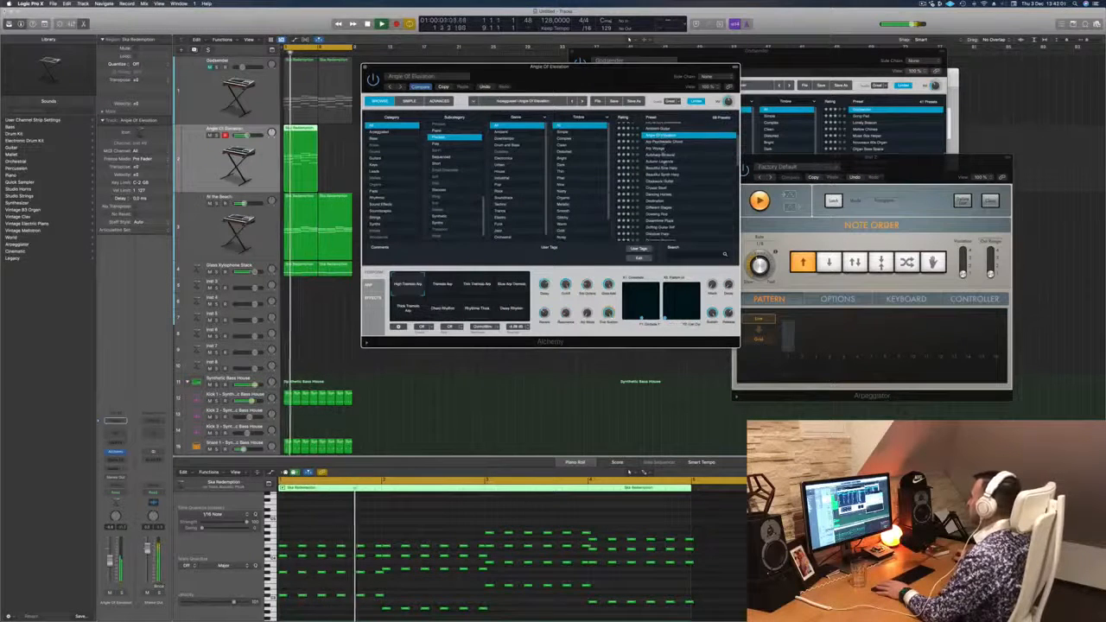
left_click(669, 175)
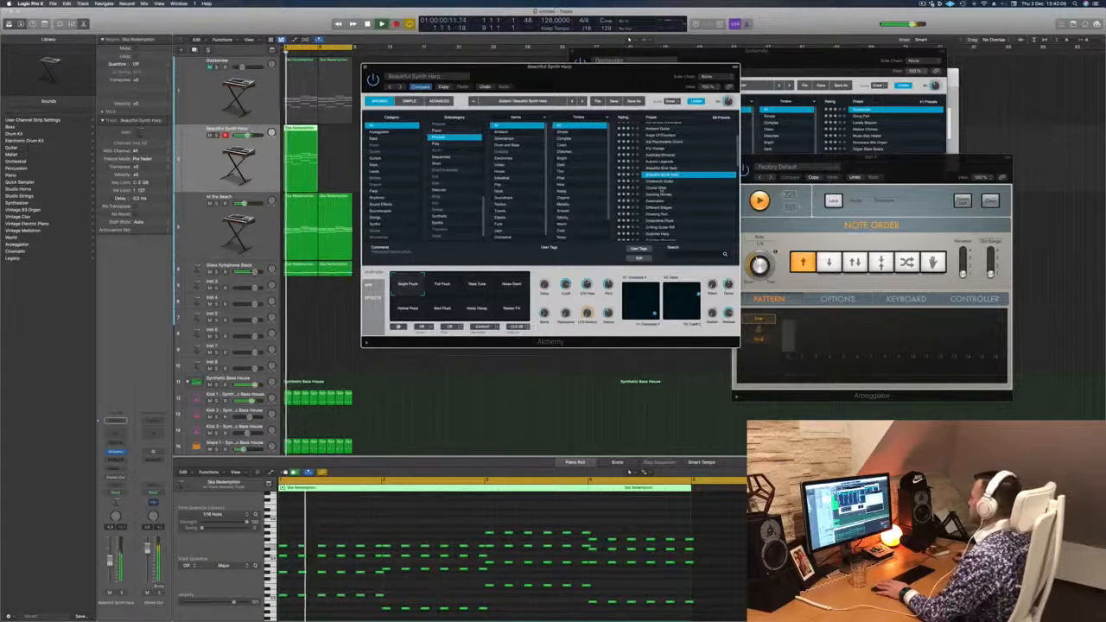
left_click(699, 186)
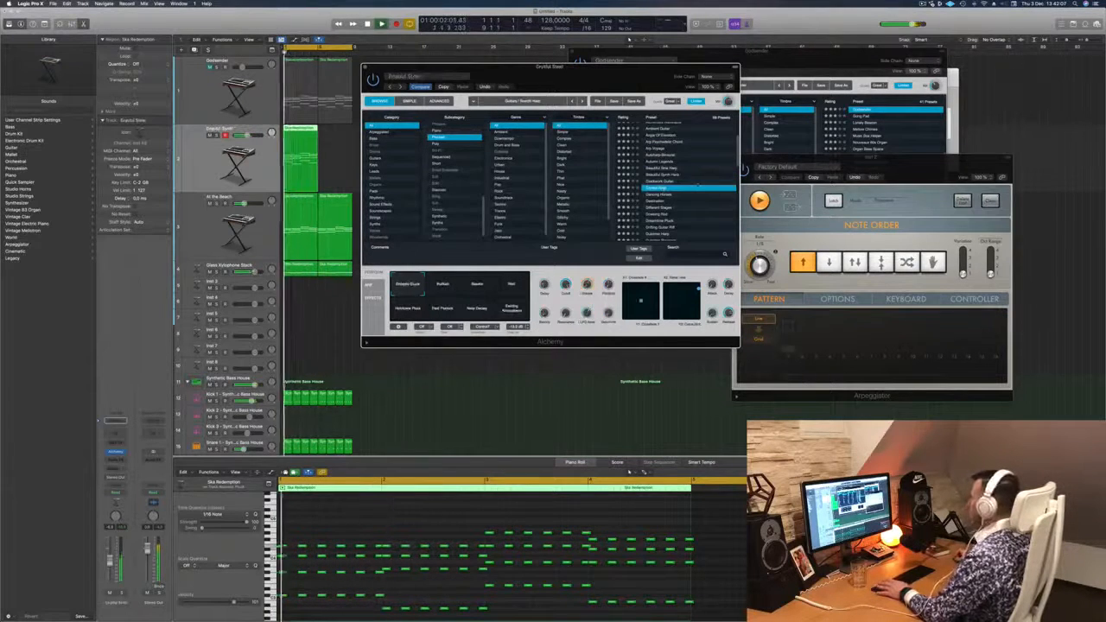
- Load the Dreamtime Pluck preset and audition its performance sounds, from Muted and Glowing through Small String Pluck to Gated Rhythm
scroll(696, 186, "down", 2)
left_click(672, 192)
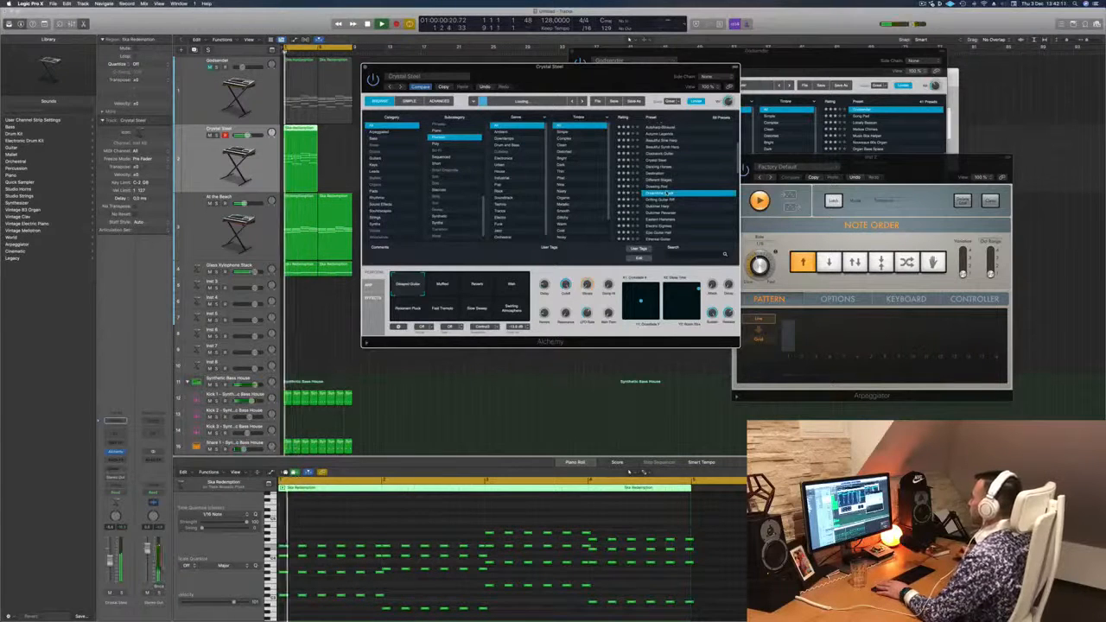
left_click_drag(641, 79, 666, 79)
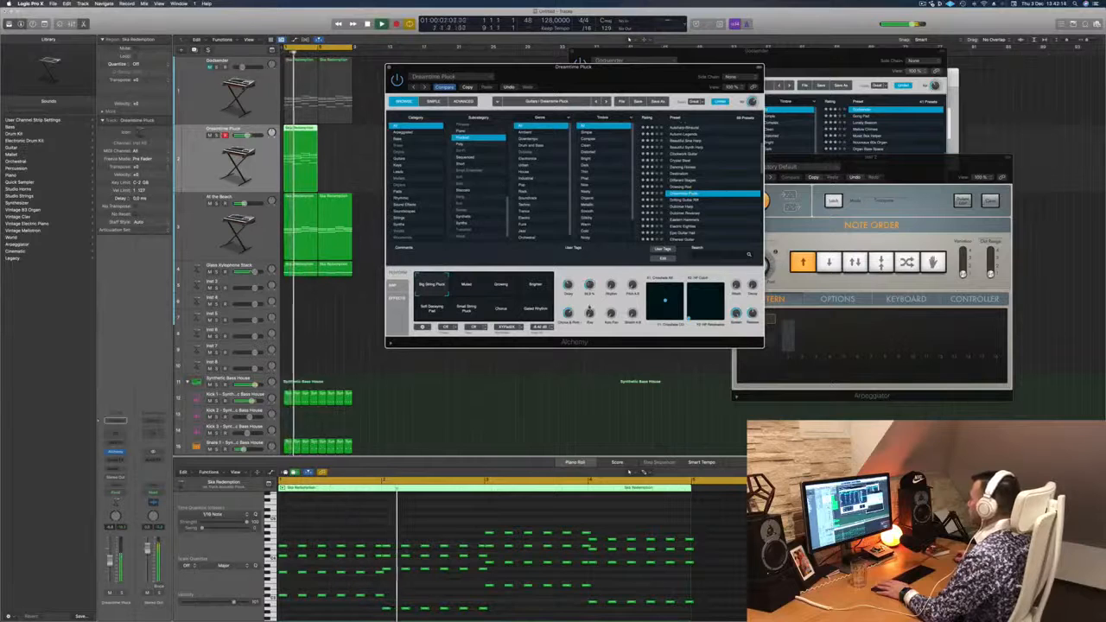
left_click(468, 287)
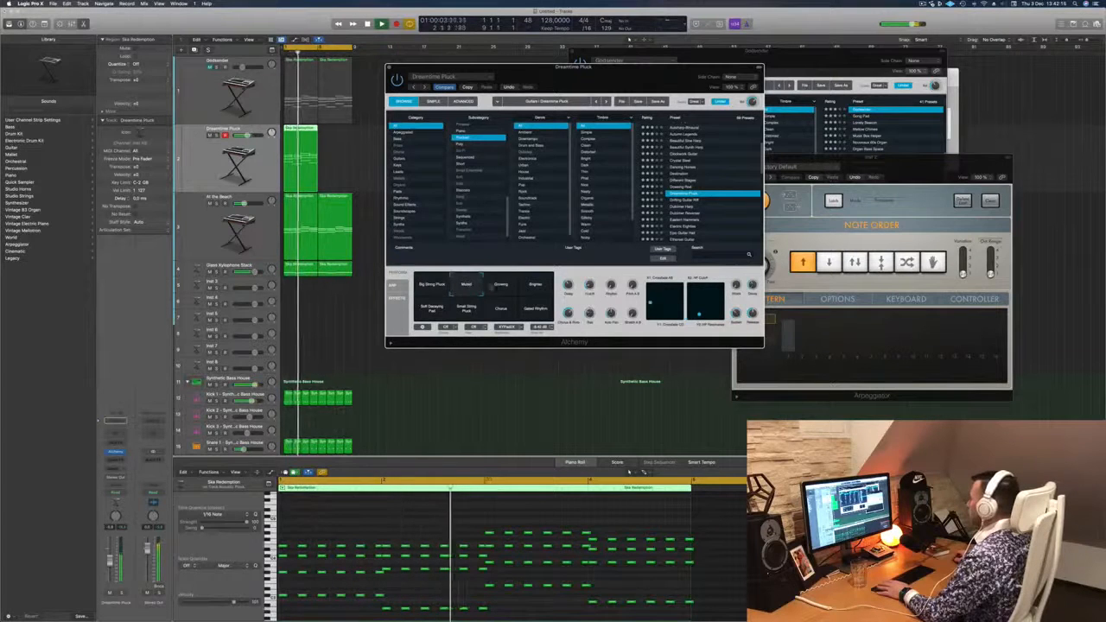
left_click(502, 287)
left_click(536, 287)
left_click(434, 309)
left_click(472, 312)
left_click(527, 310)
- Audition the Eastern Hammers and Epic Guitar Hall presets, including Epic Guitar Hall's Hi Sweep 2 sound
scroll(682, 188, "down", 2)
left_click(684, 187)
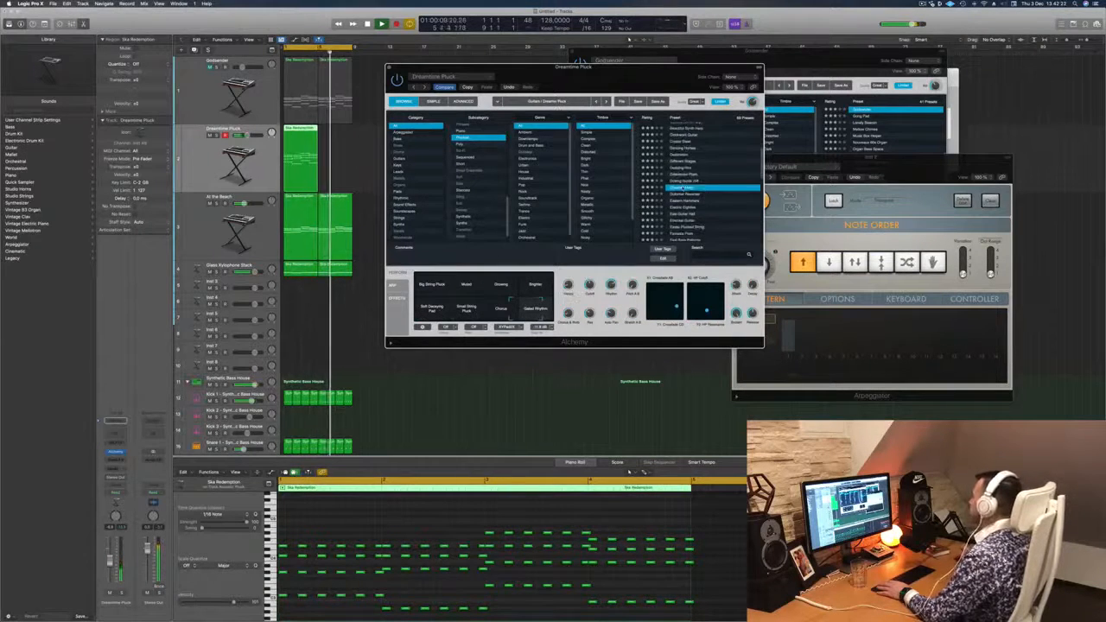
left_click(692, 200)
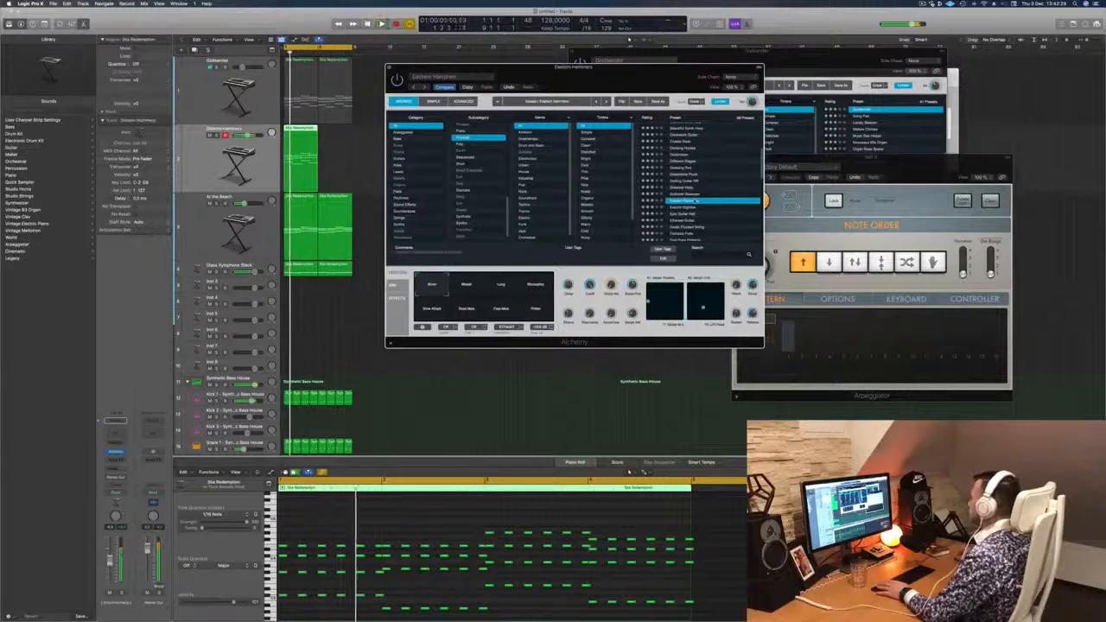
scroll(715, 184, "down", 3)
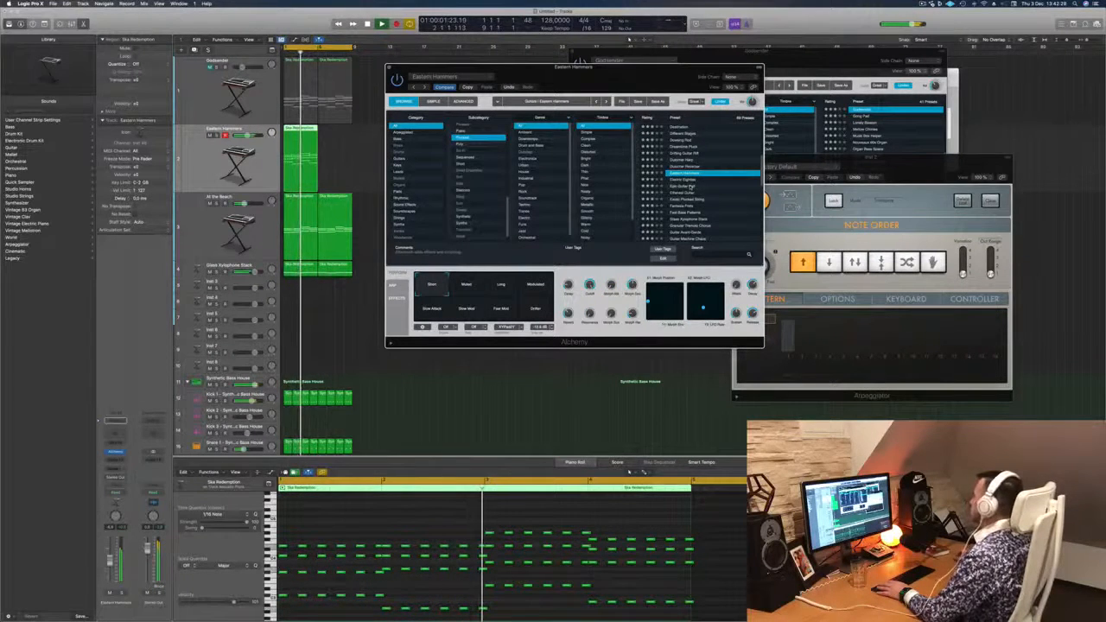
left_click(692, 186)
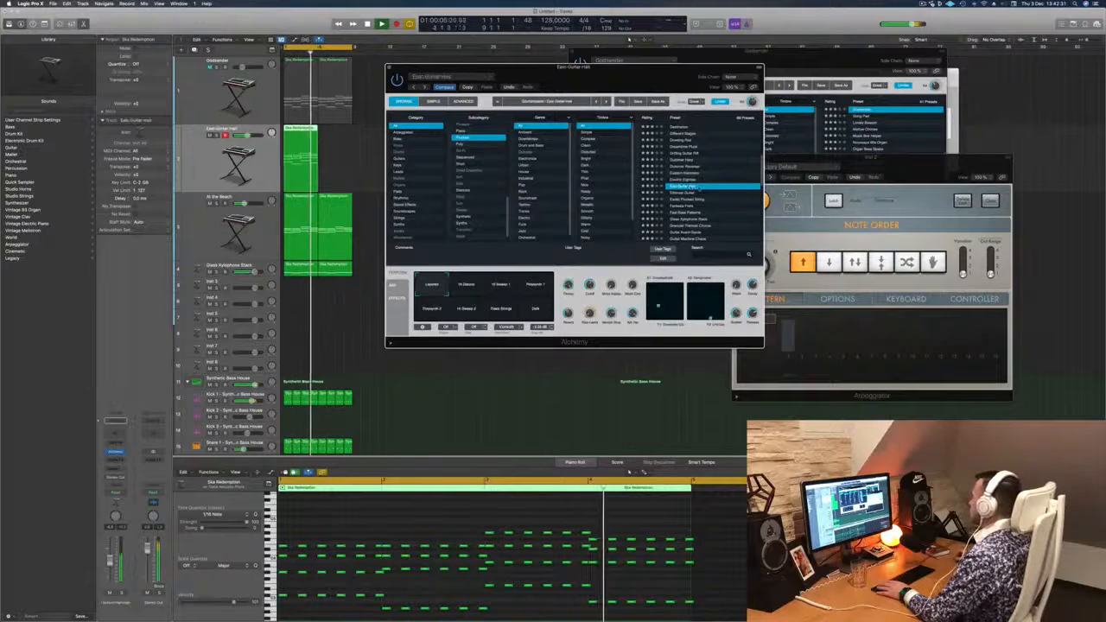
scroll(717, 186, "down", 2)
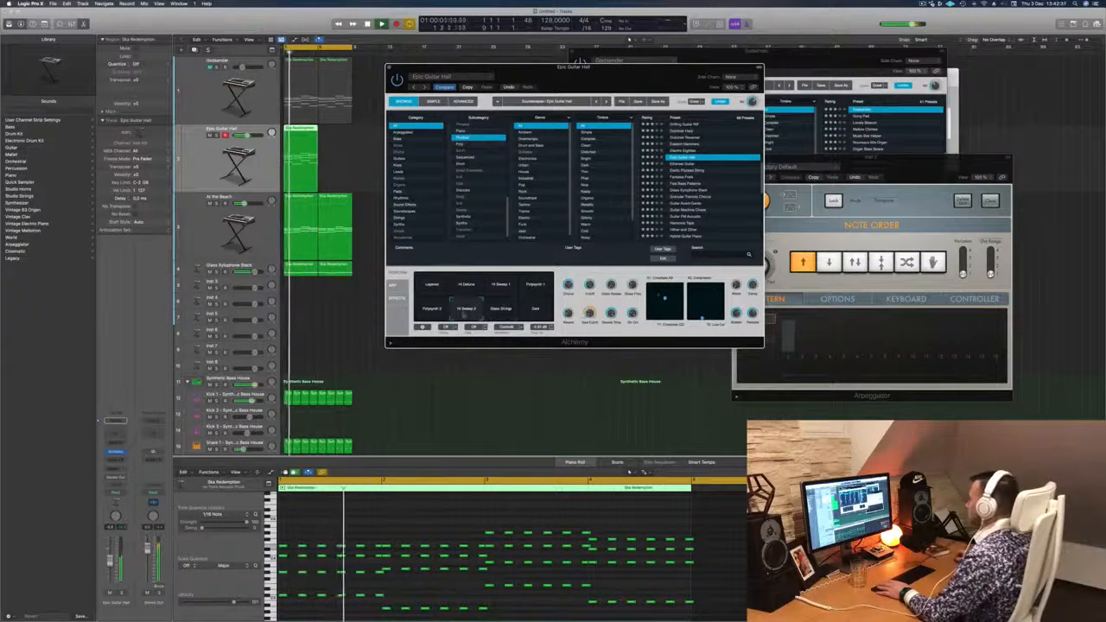
- Load the Hither and Zither preset from the Plucked list and listen to it over the loop
scroll(702, 204, "down", 3)
scroll(701, 205, "down", 2)
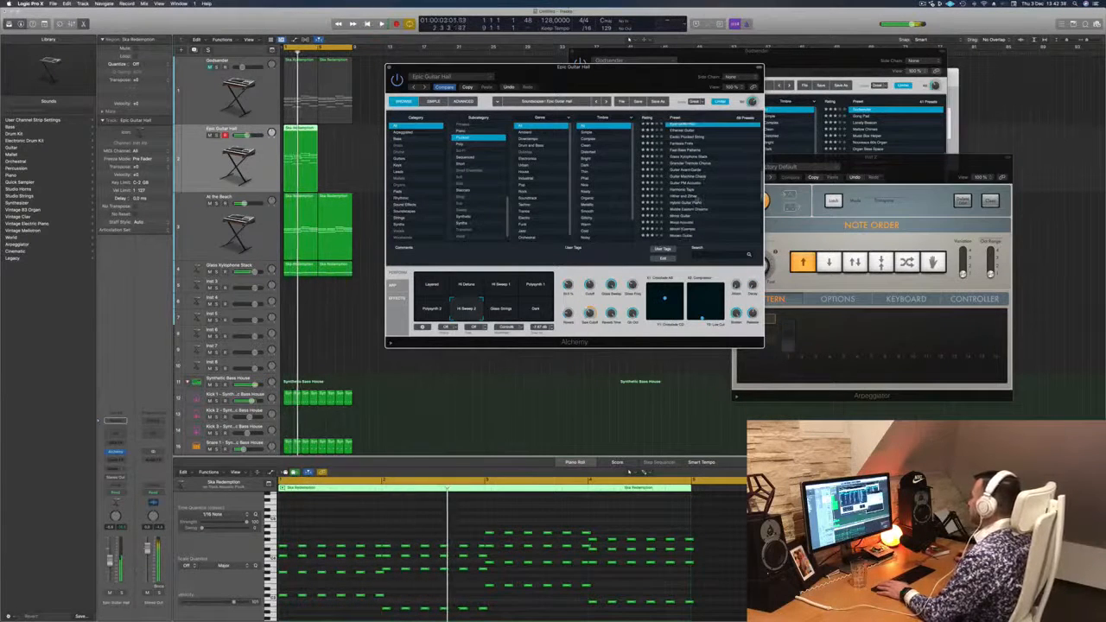
left_click(699, 197)
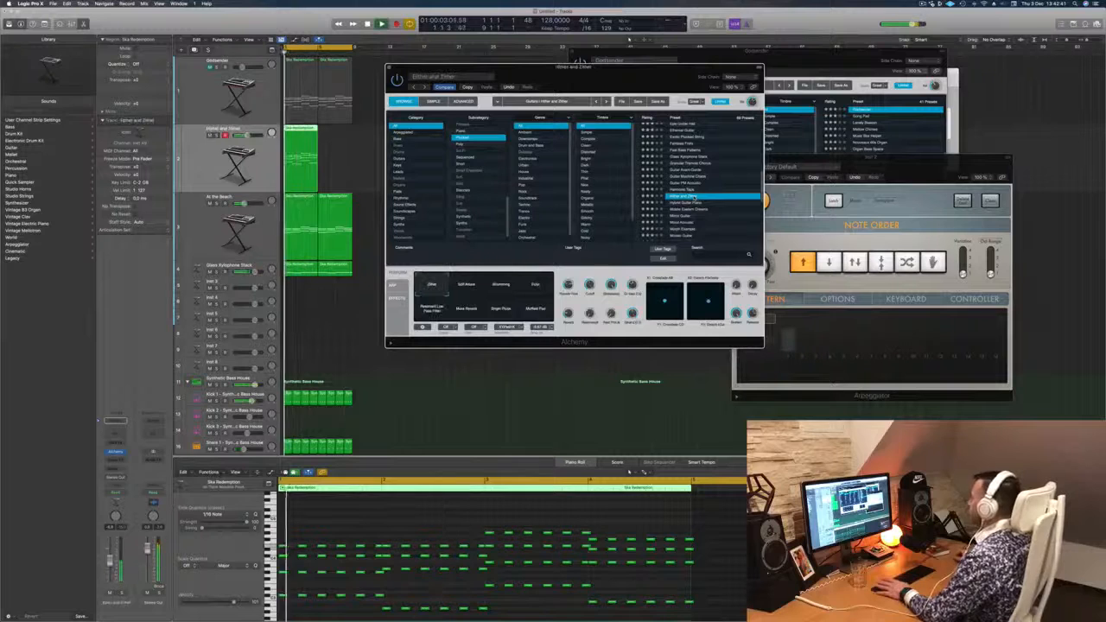
scroll(723, 203, "down", 2)
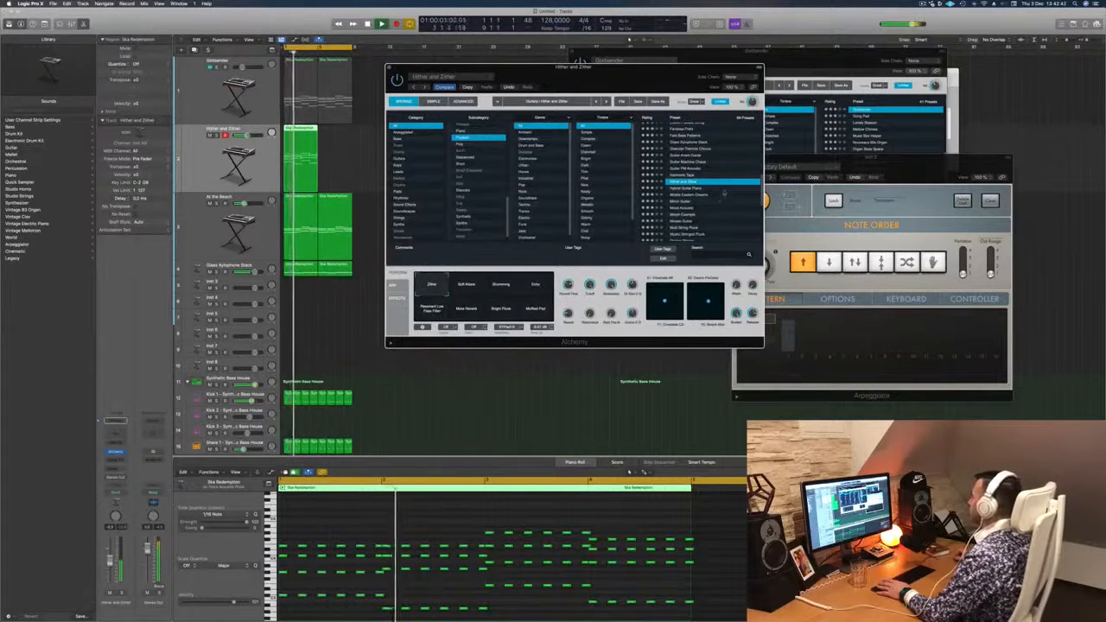
scroll(723, 204, "down", 2)
scroll(721, 204, "down", 2)
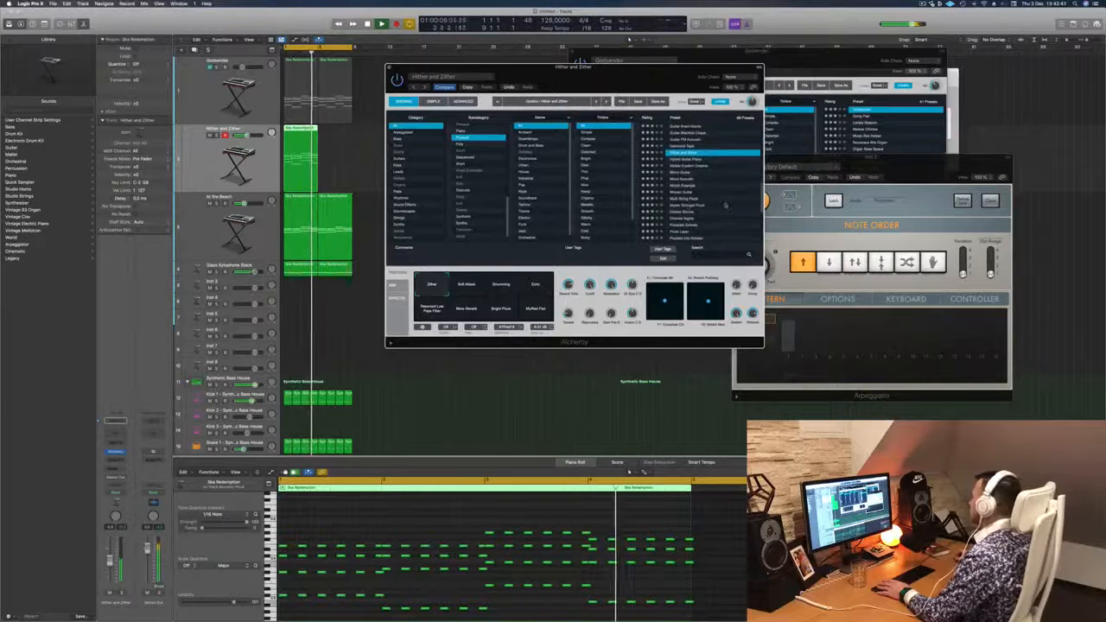
scroll(725, 203, "down", 4)
scroll(728, 204, "down", 2)
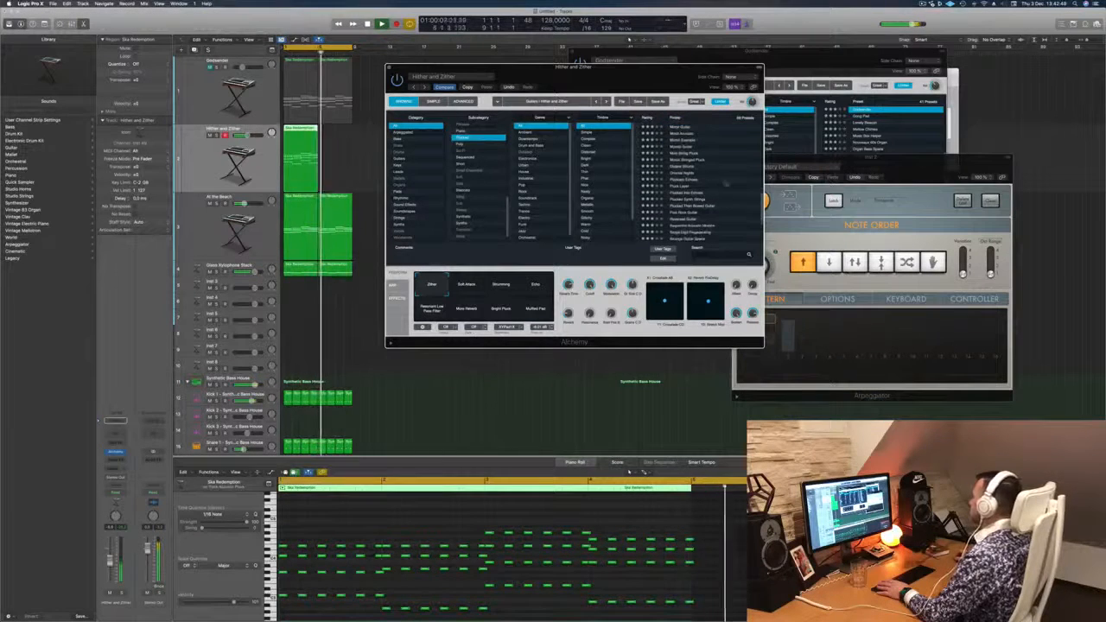
- Audition the Pluck Layer and Transformed Guitar presets over the loop and stop playback
left_click(681, 187)
scroll(716, 184, "down", 3)
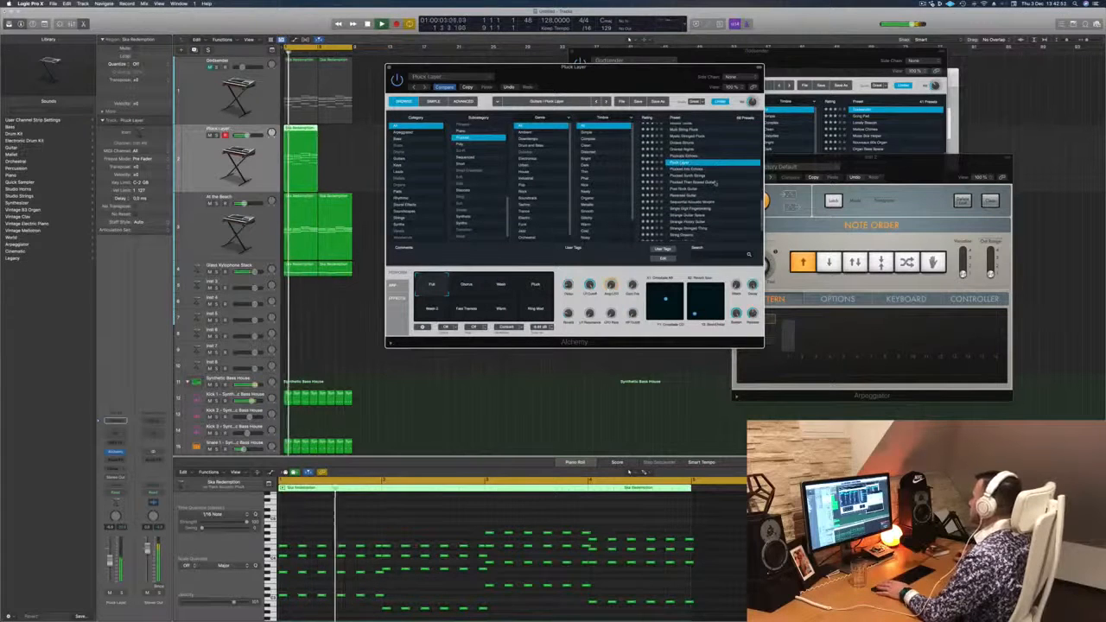
scroll(717, 184, "down", 2)
scroll(723, 186, "down", 2)
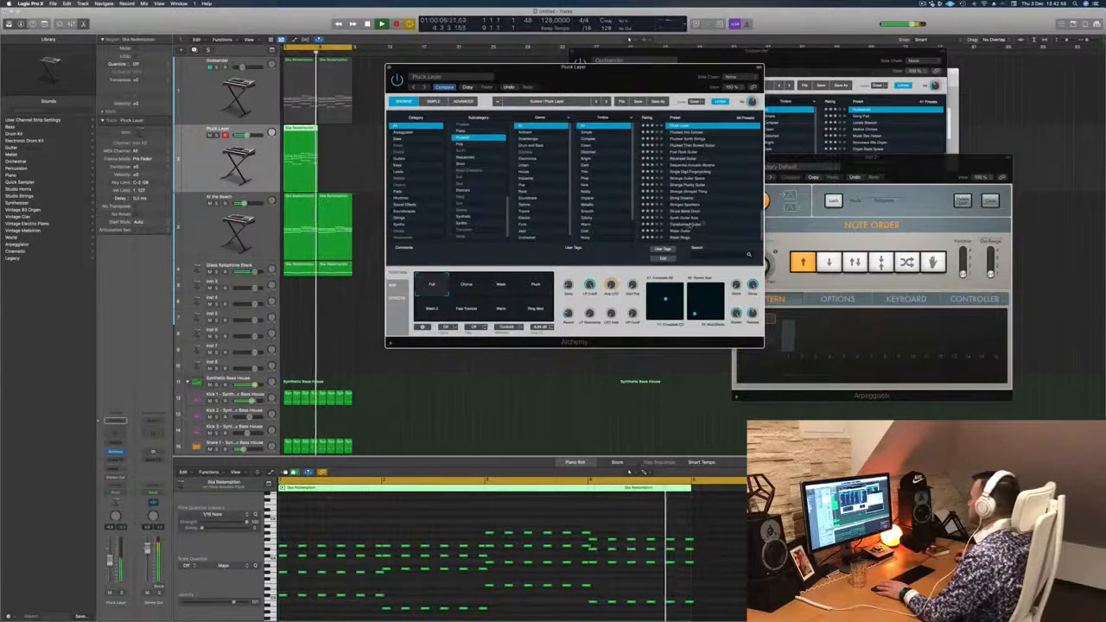
left_click(691, 225)
scroll(733, 183, "up", 2)
key("space")
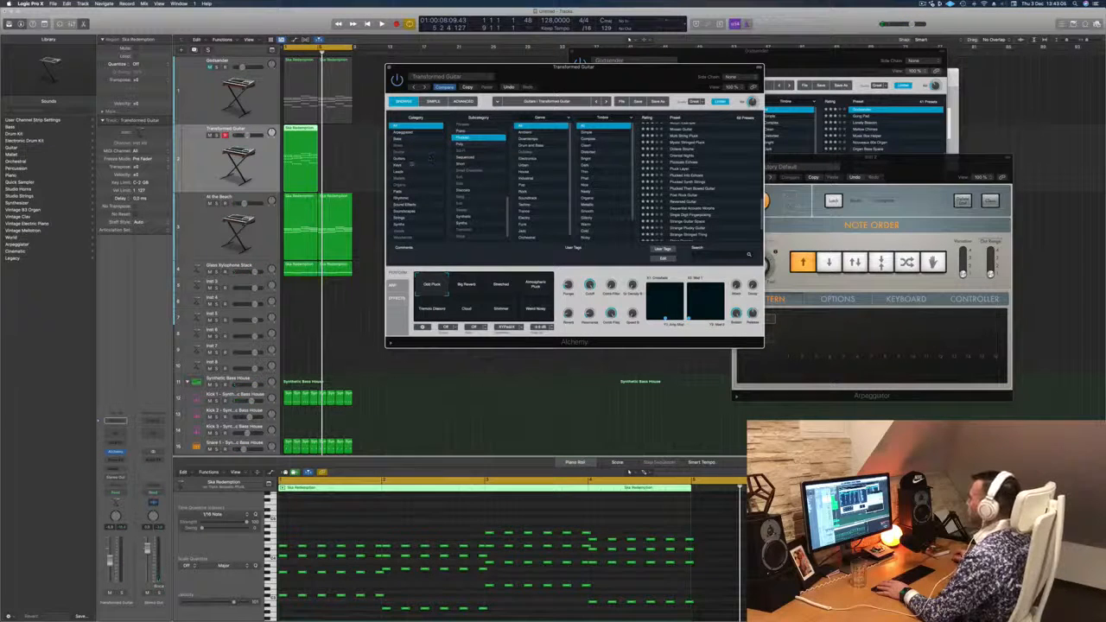
- Filter the presets to the Keys category, load Gaseous Lead and play it with the Short Pluck performance sound
left_click(421, 165)
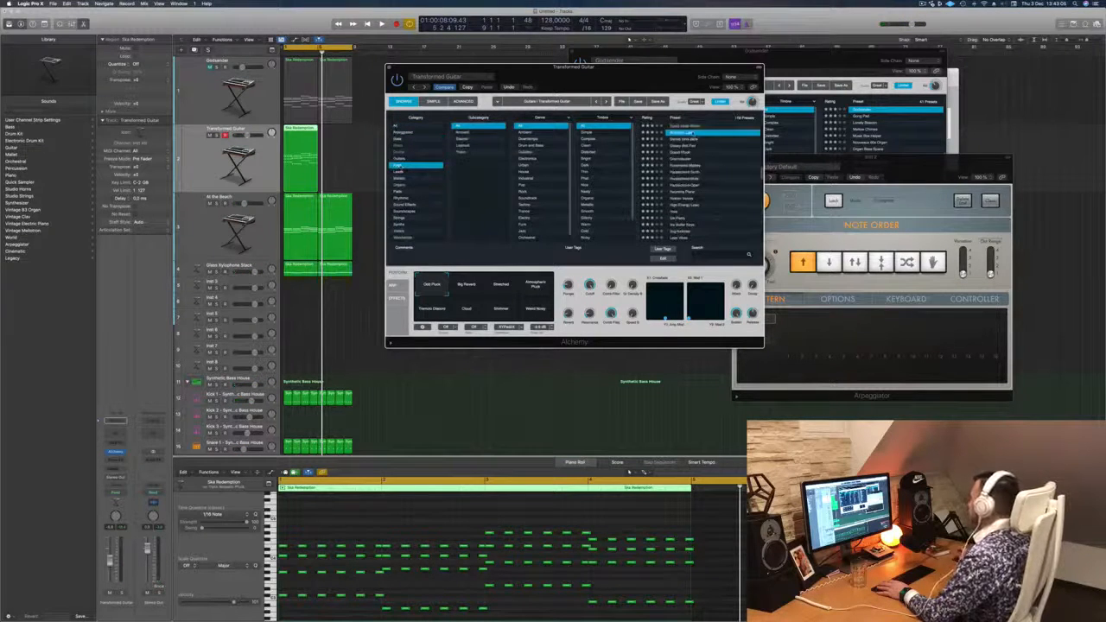
key("space")
scroll(694, 137, "up", 10)
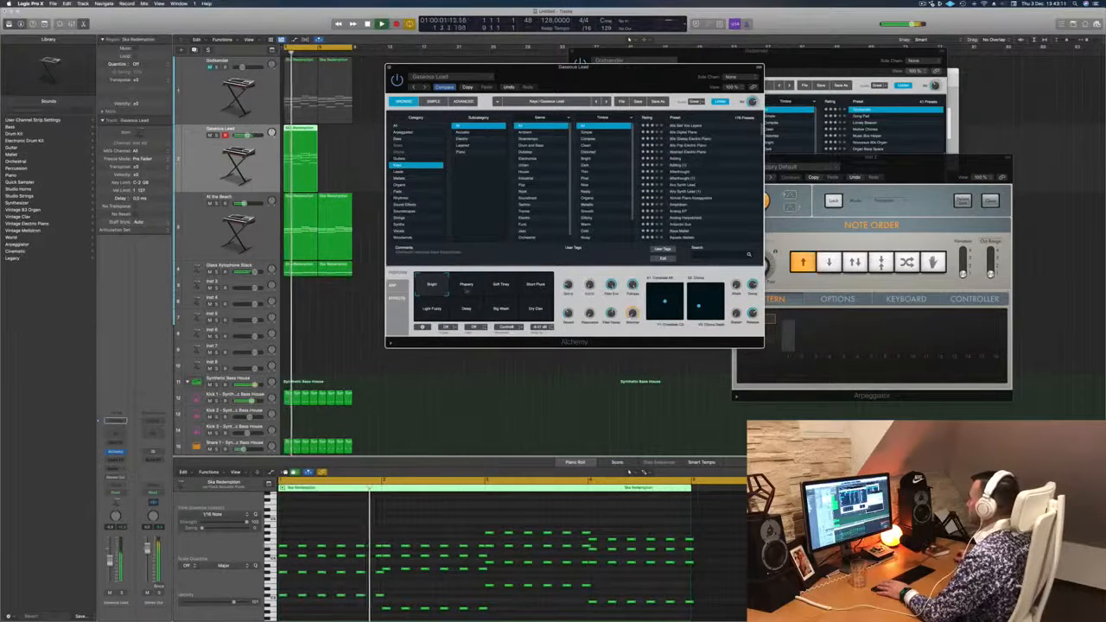
left_click(533, 289)
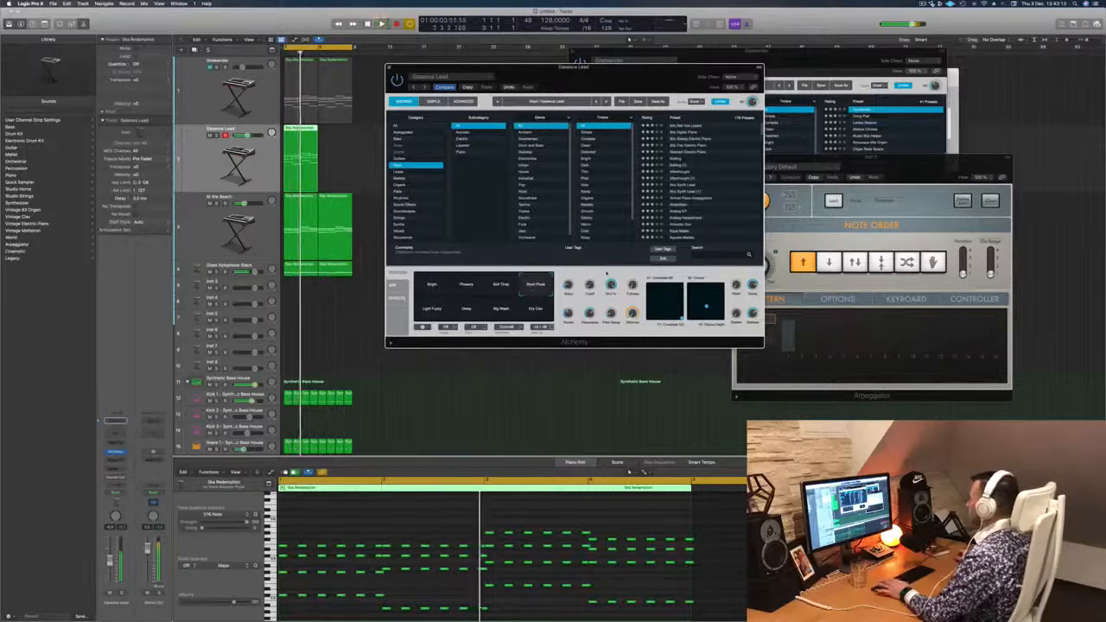
- Delete the last stab chord of the first bar and shift the four chords following the opening one slightly later
left_click_drag(624, 73, 702, 67)
left_click_drag(381, 537, 373, 603)
key("Delete")
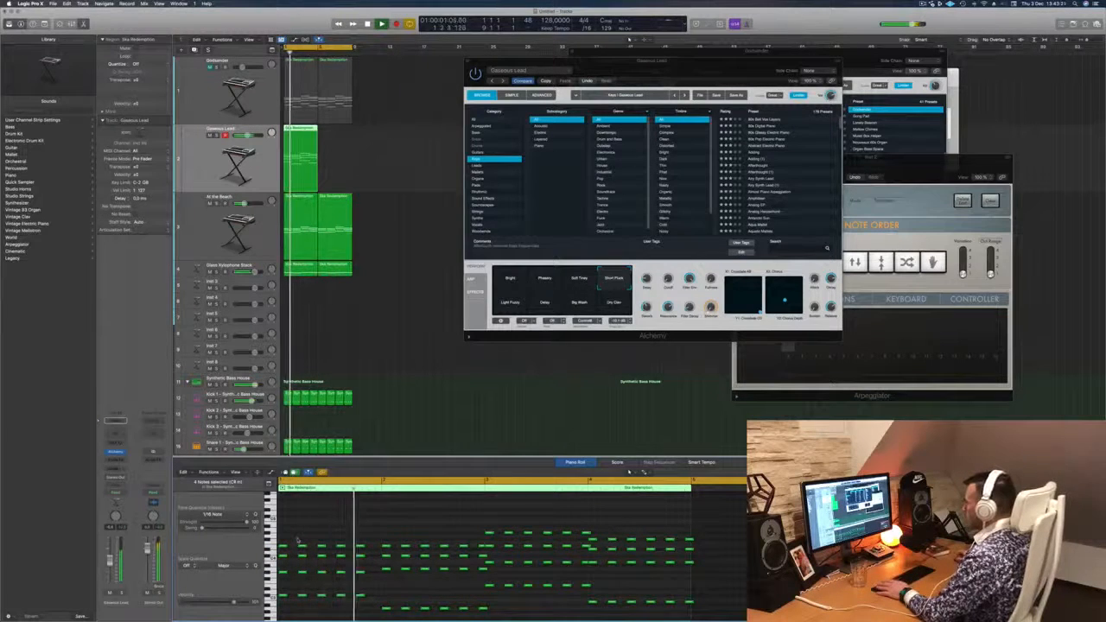
left_click_drag(298, 540, 367, 605)
key("q")
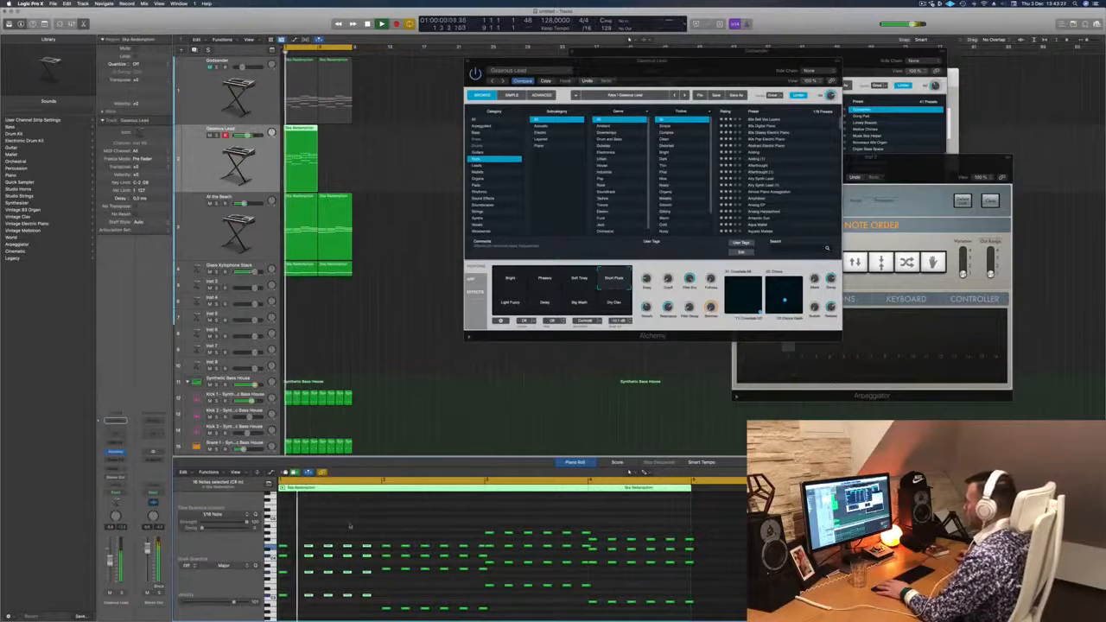
key("space")
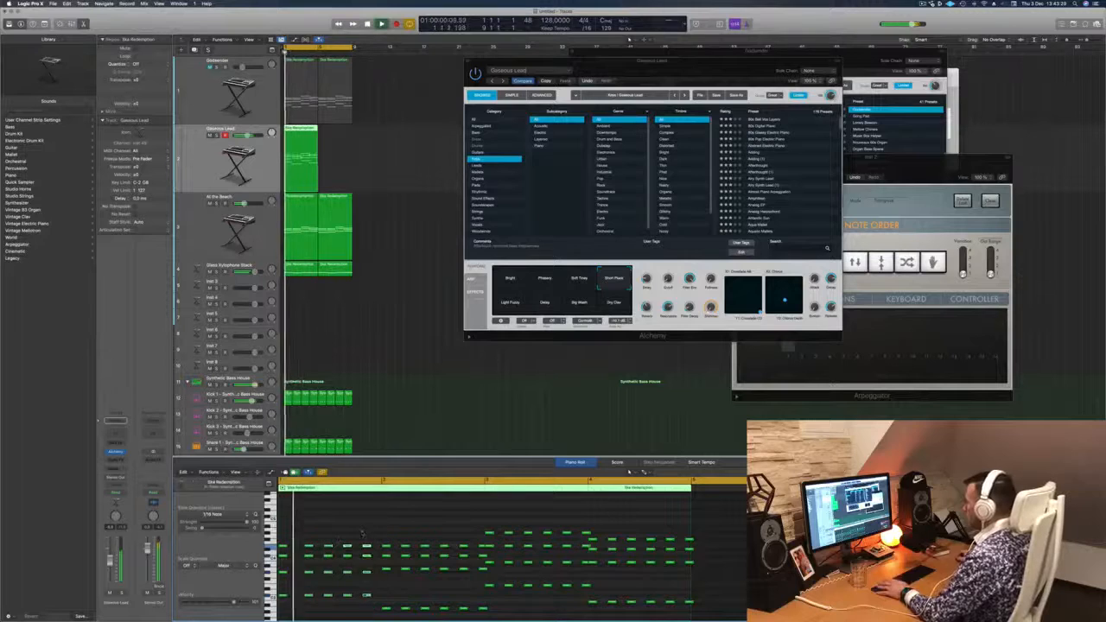
- Move the last remaining chord of the first bar slightly earlier and play back the changed rhythm
left_click_drag(356, 537, 377, 619)
key("space")
key("space")
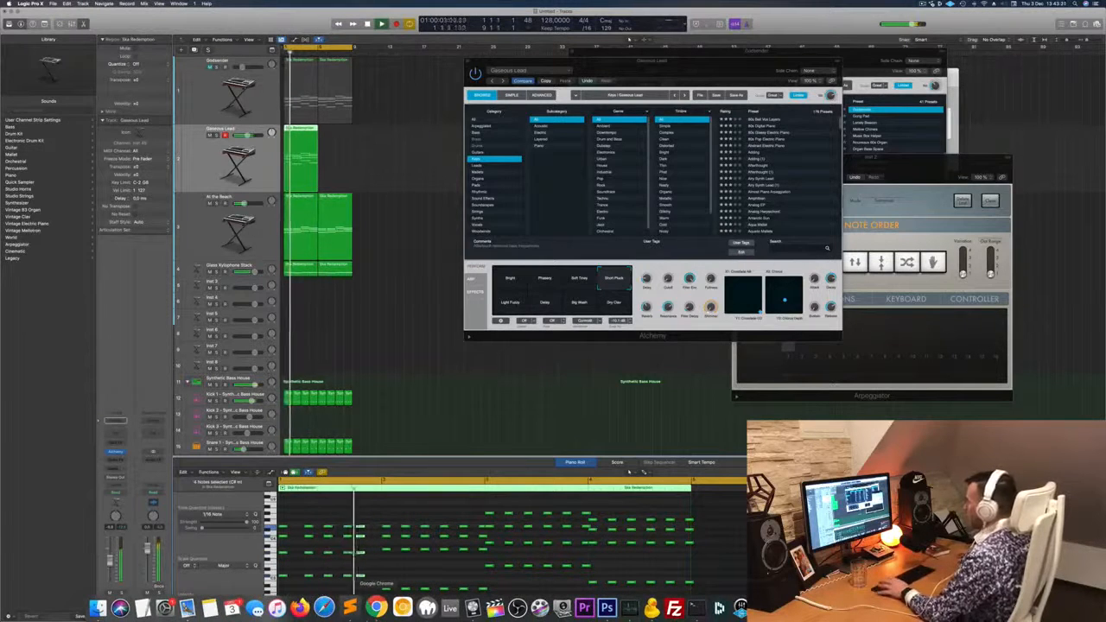
key("space")
key("space")
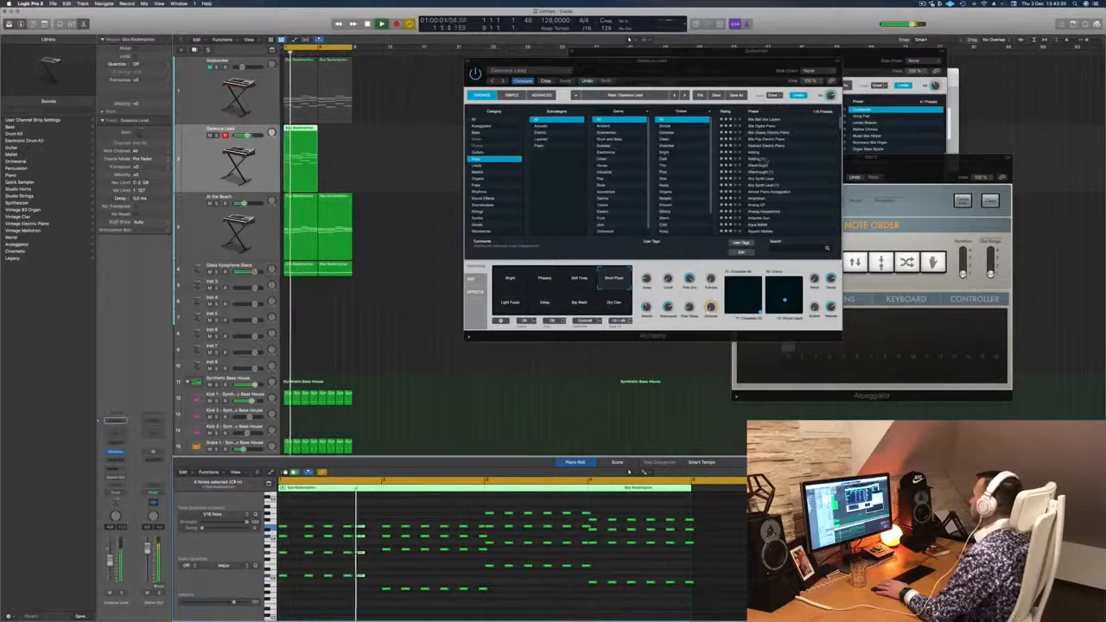
- Audition the Analog Harpsichord preset from the Keys category and load Aqua Mallet on the stab track
left_click(764, 186)
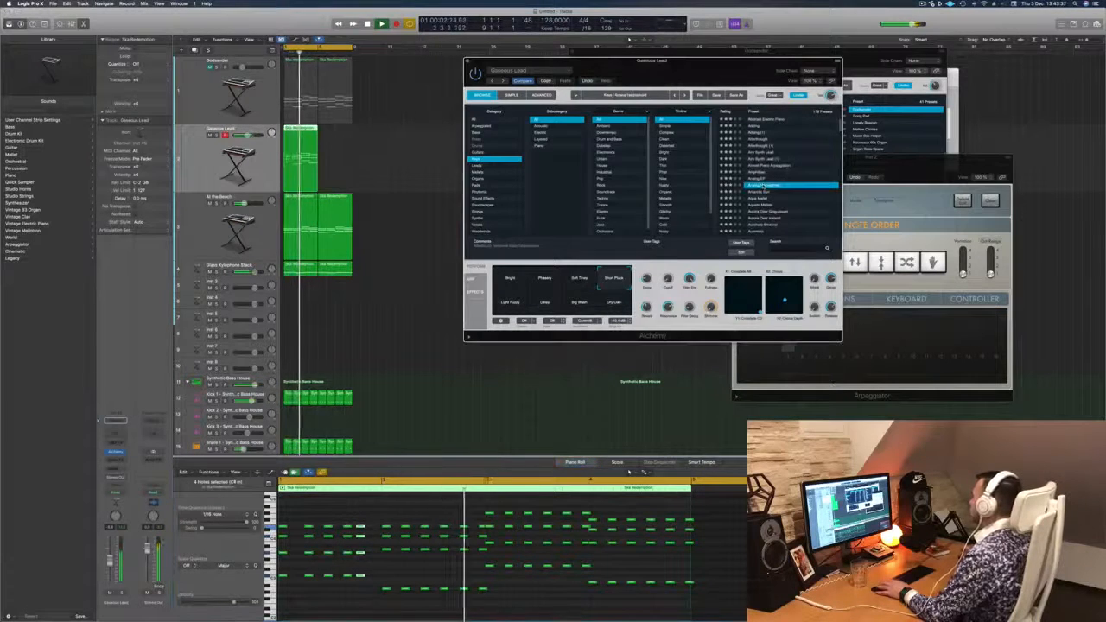
scroll(758, 192, "down", 1)
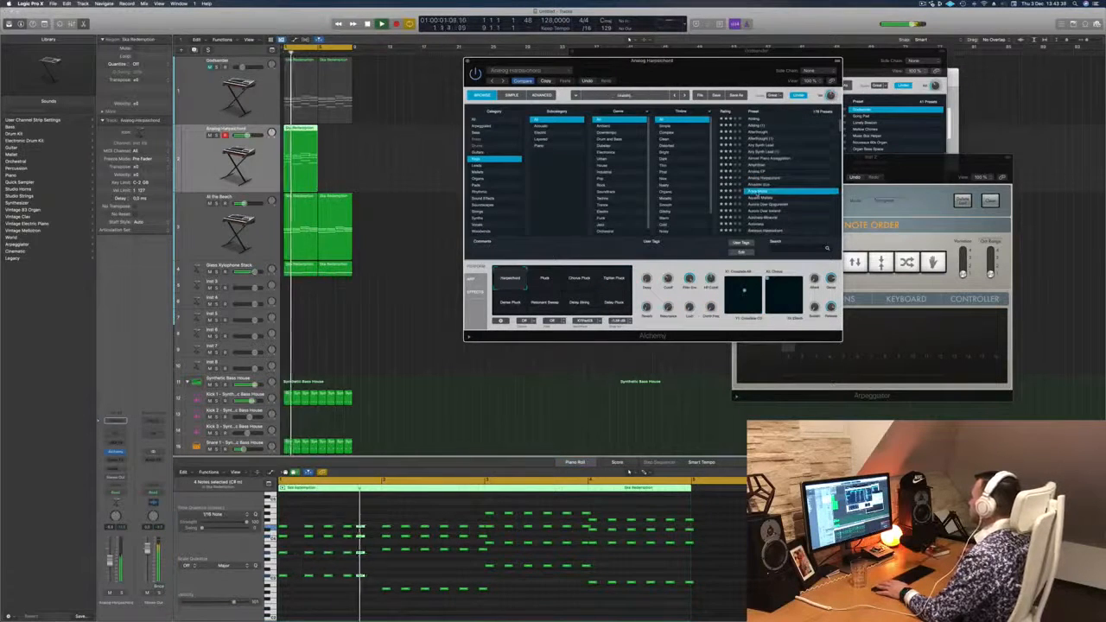
scroll(778, 186, "down", 1)
left_click(804, 175)
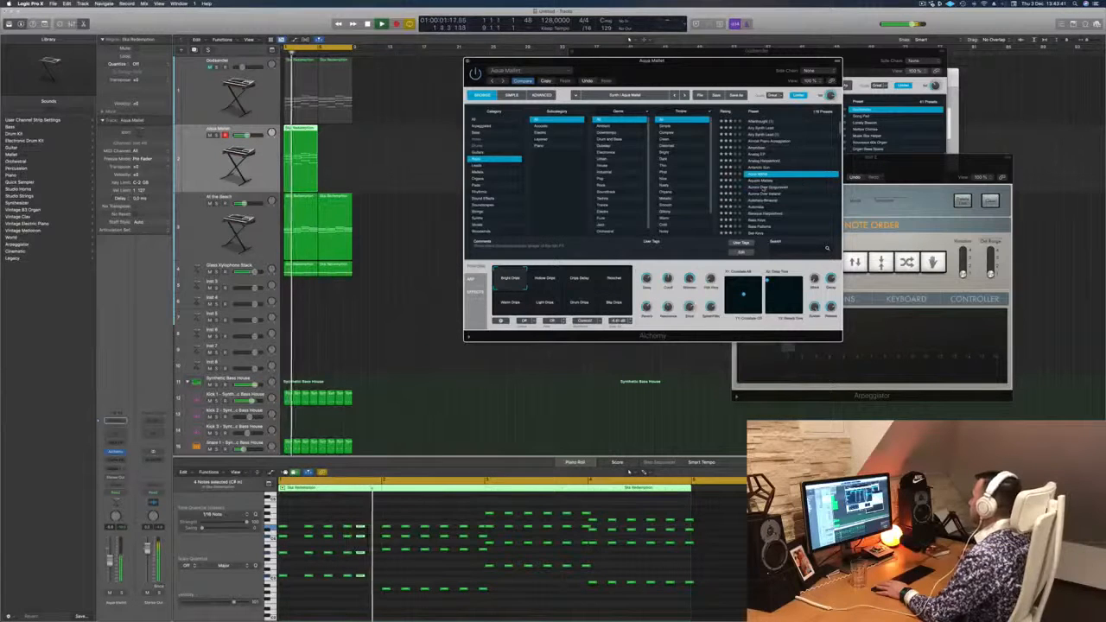
- Audition several presets from the Keys category, including Automatic and Bass Patterns, and load Bottle Bells on the stab track
left_click(801, 187)
scroll(803, 177, "down", 3)
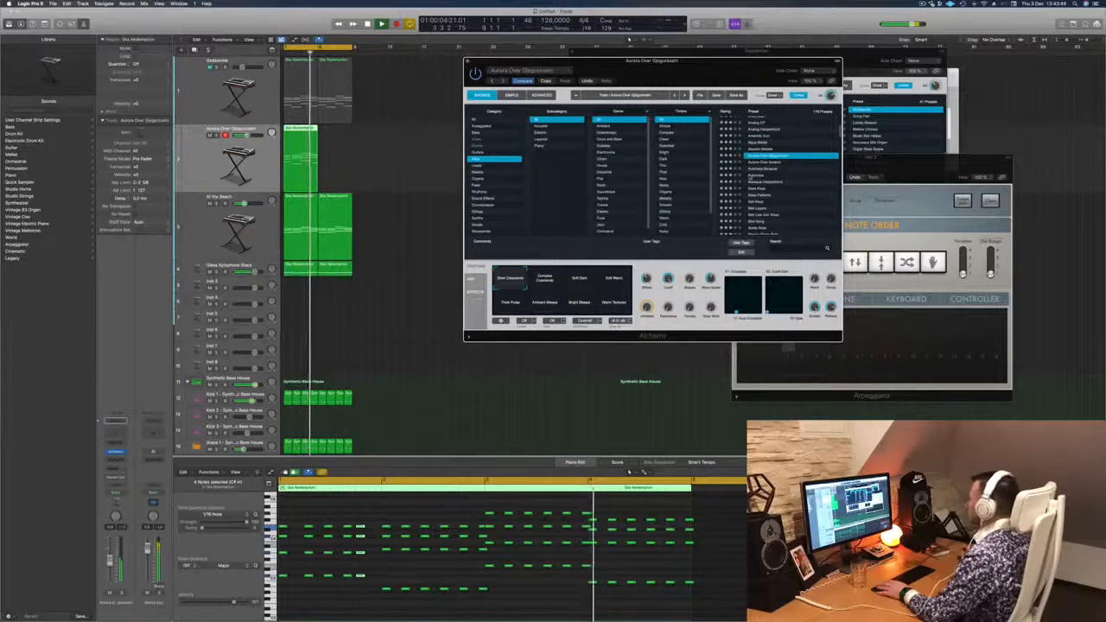
left_click(750, 175)
scroll(815, 188, "down", 1)
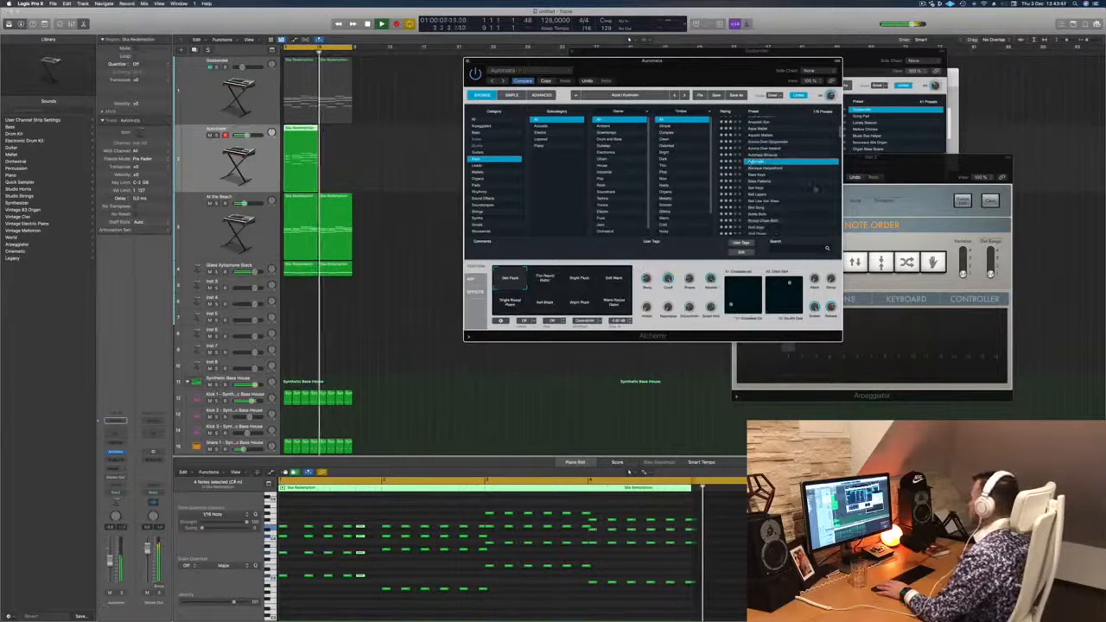
key("Down")
key("Down")
key("Down")
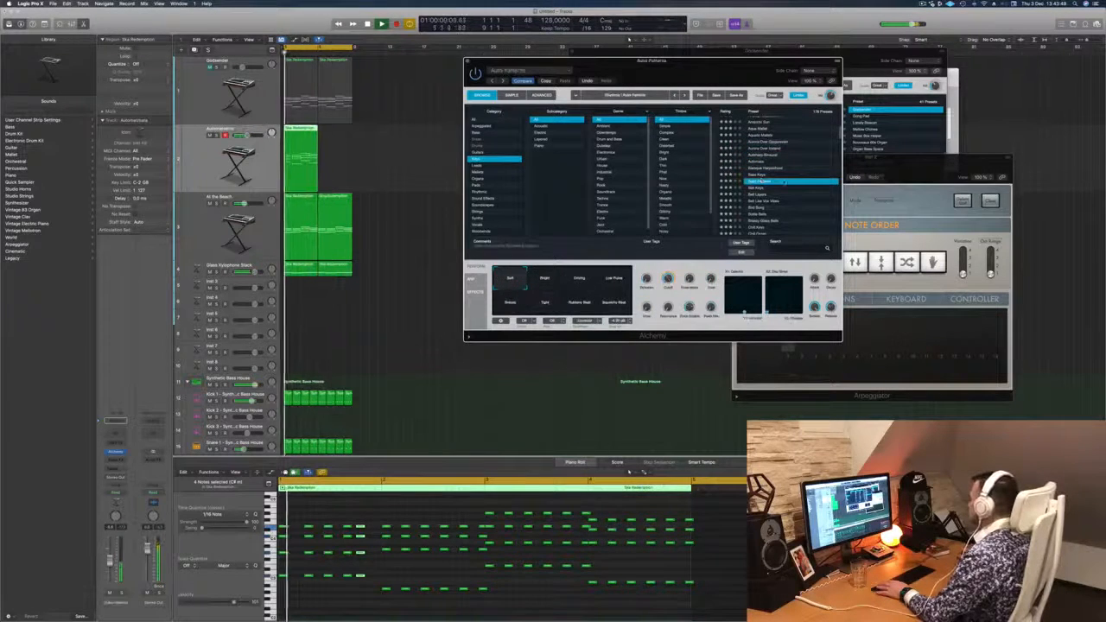
scroll(784, 183, "down", 2)
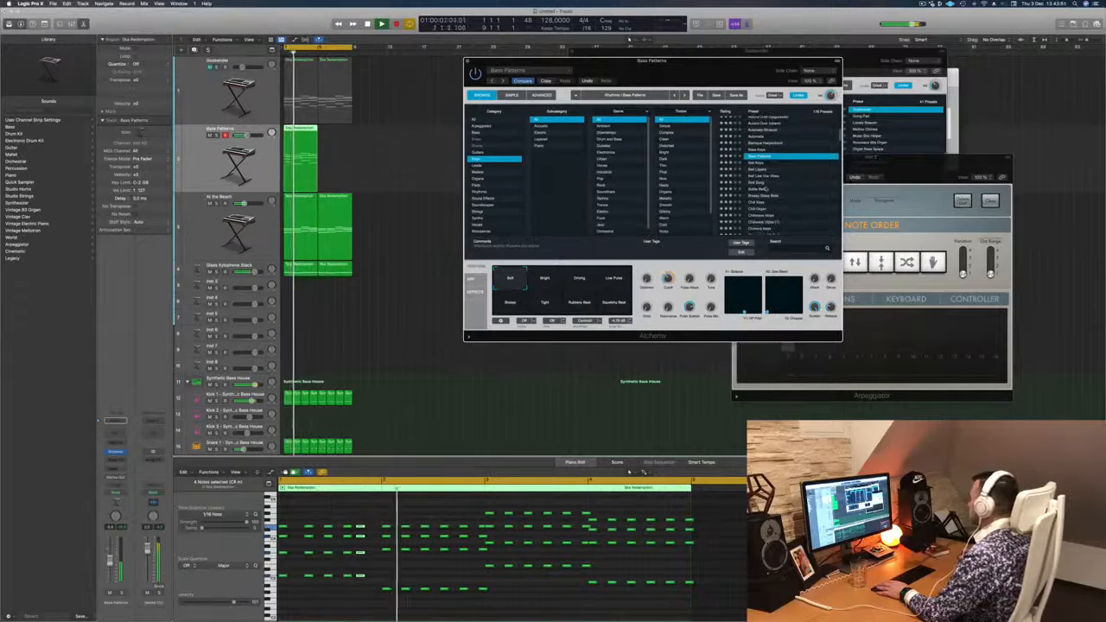
left_click(766, 189)
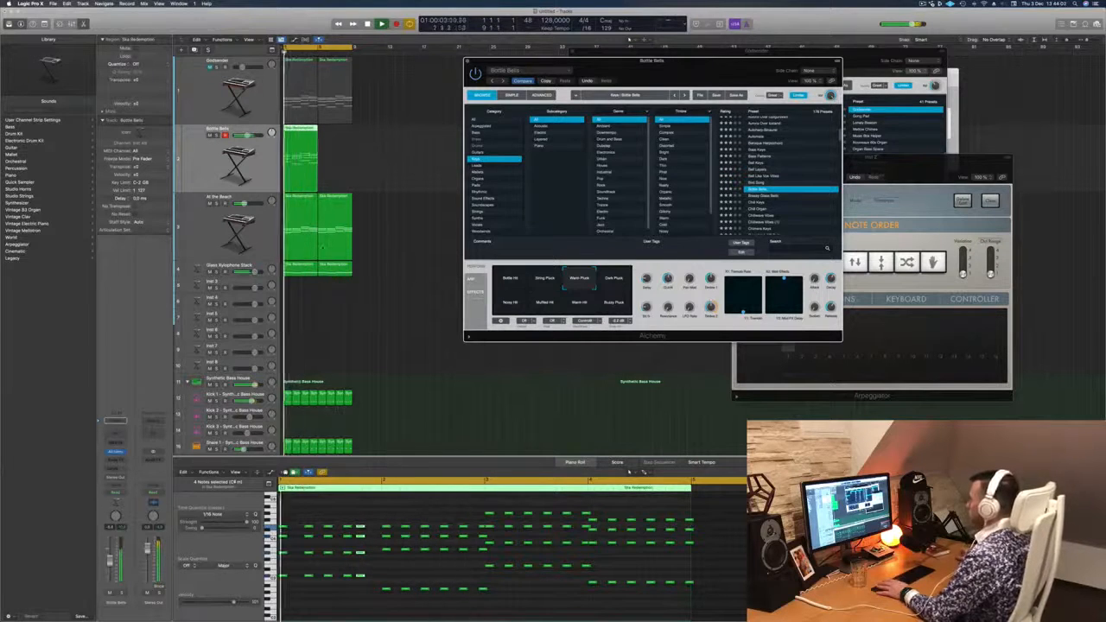
- Delete the last stab chord of bars two, three and four, and copy bar two's opening chord slightly earlier, into the end of bar one
left_click(371, 516)
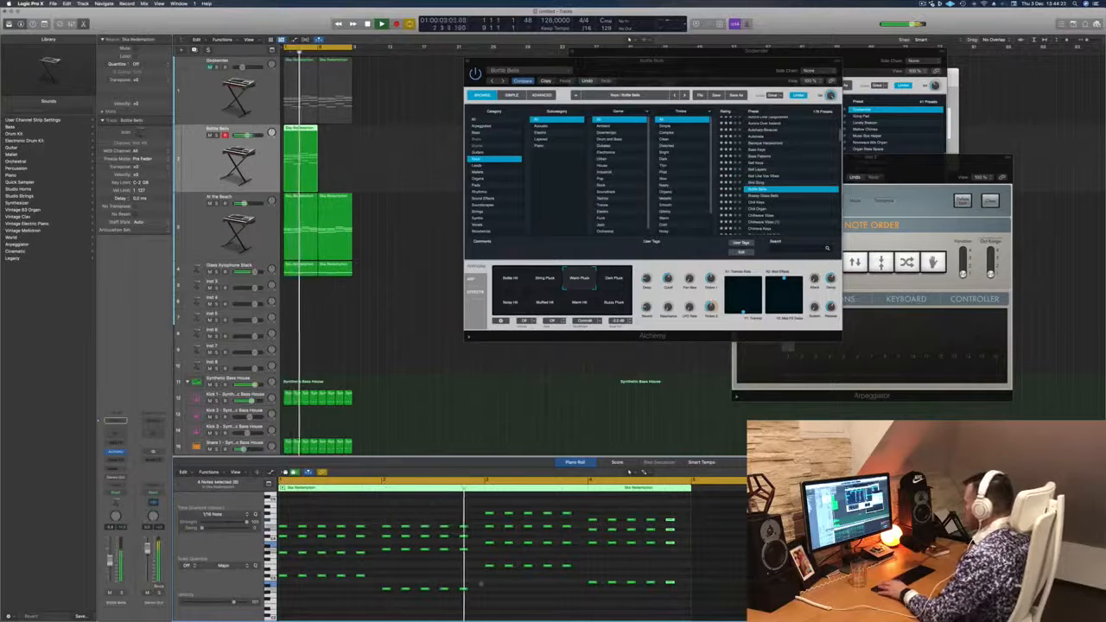
left_click_drag(378, 522, 389, 619)
scroll(387, 553, "up", 1)
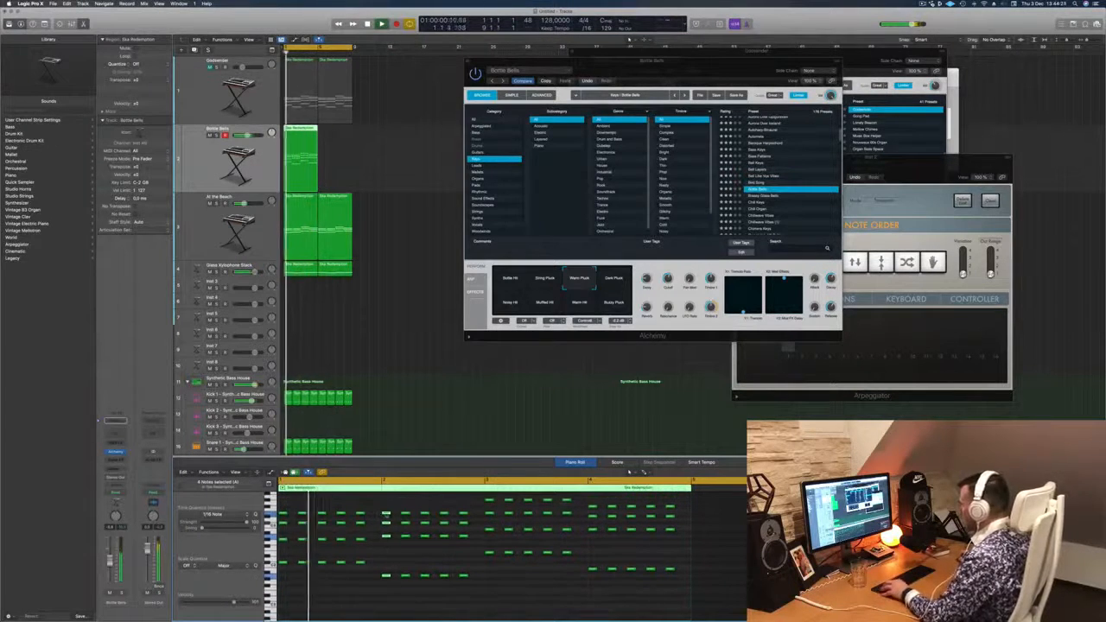
left_click_drag(388, 515, 380, 517)
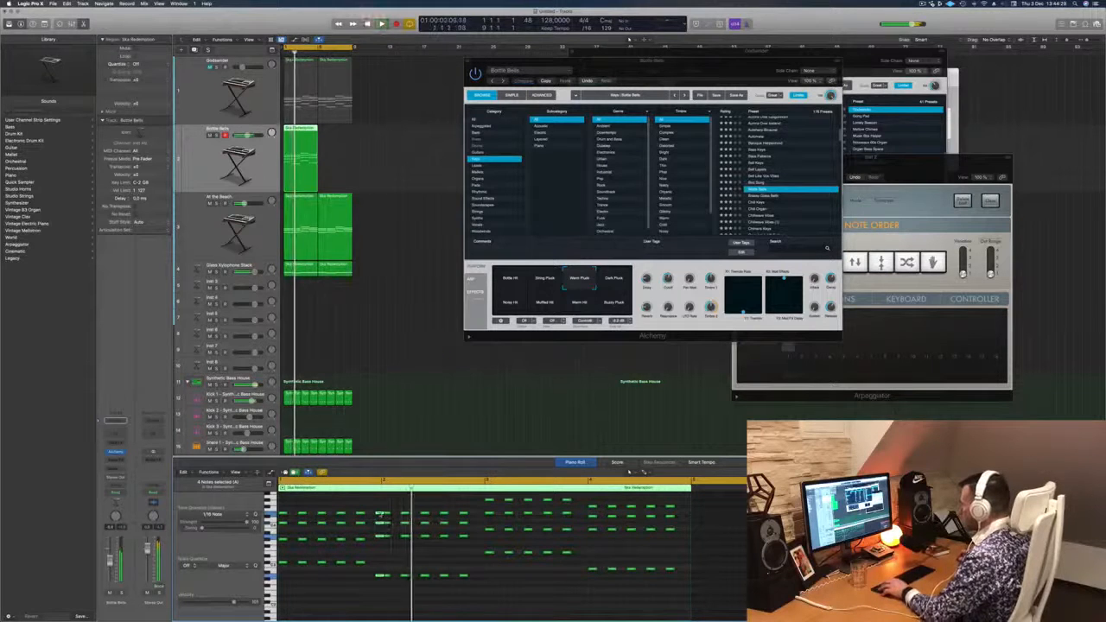
left_click_drag(379, 515, 372, 515)
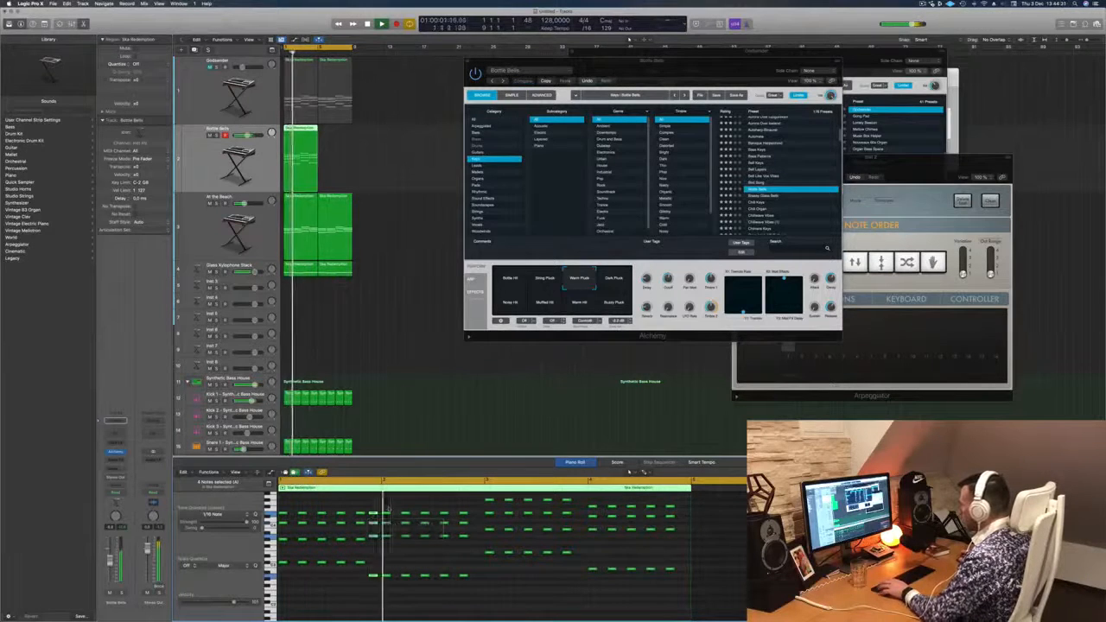
- Copy the opening chords of bars three and four slightly earlier, so each one leads in from the end of the preceding bar
scroll(390, 508, "down", 1)
scroll(389, 508, "down", 1)
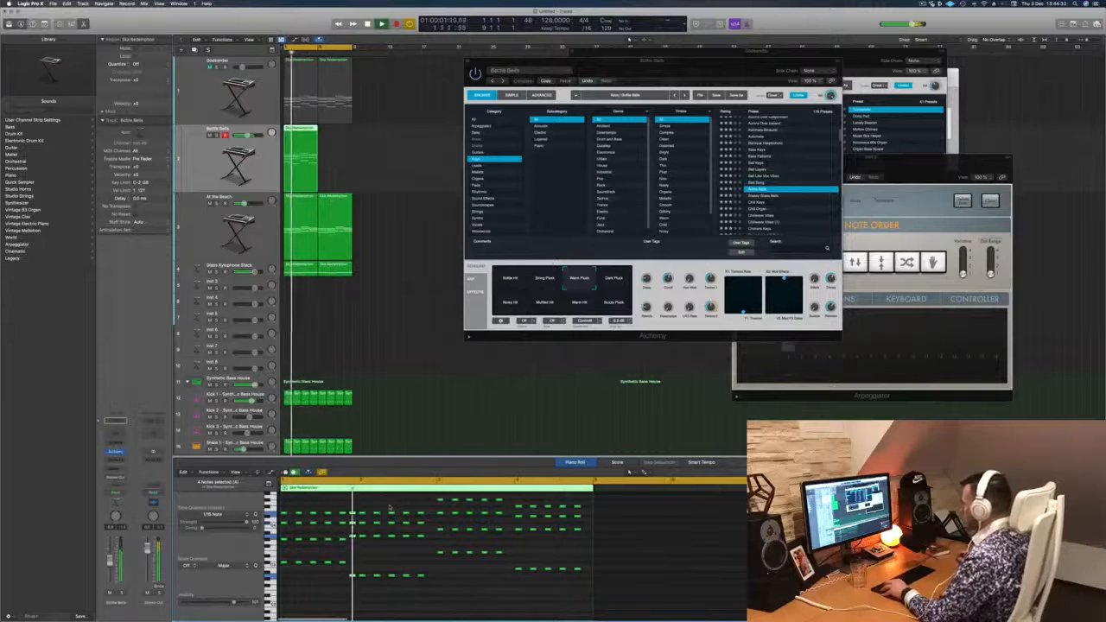
scroll(432, 526, "up", 2)
key("space")
key("space")
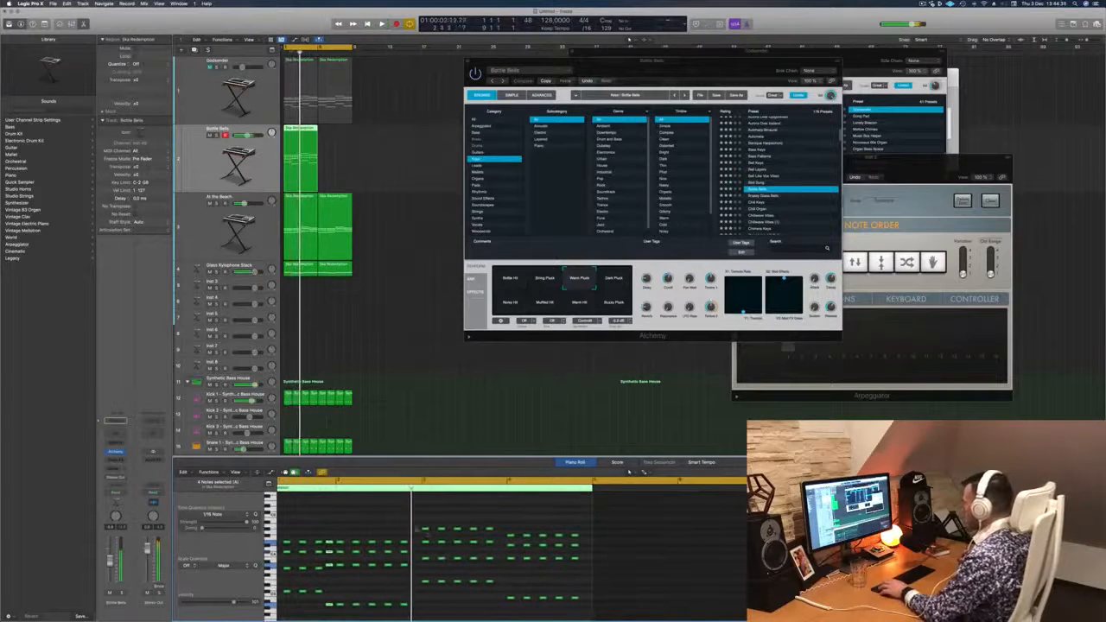
left_click_drag(413, 527, 457, 523)
key("space")
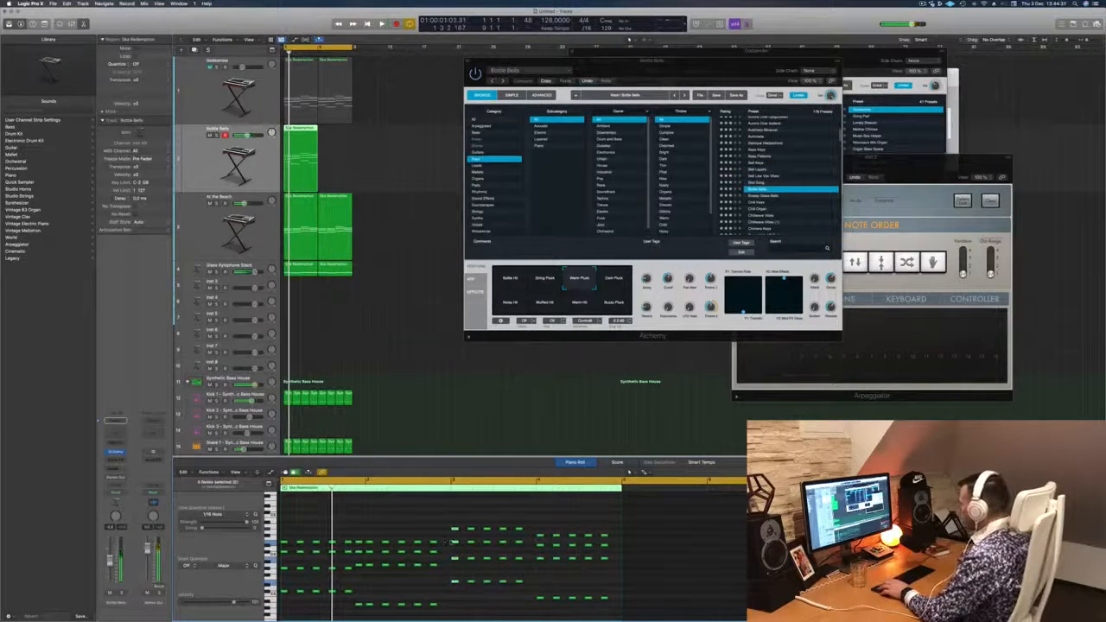
left_click_drag(453, 582, 444, 584)
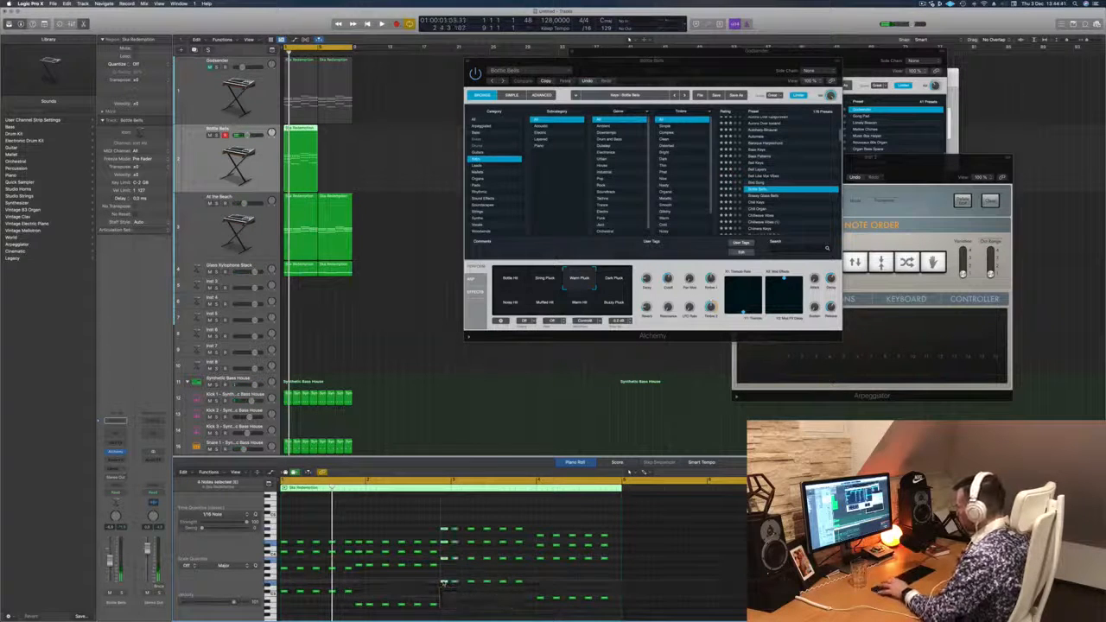
key("space")
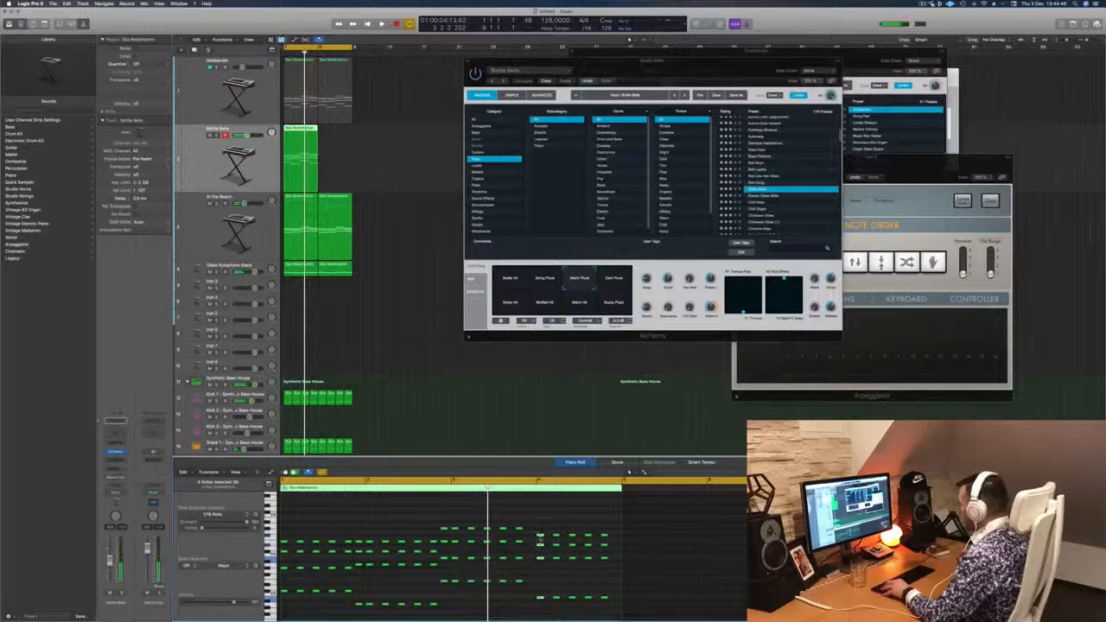
left_click_drag(540, 535, 528, 536)
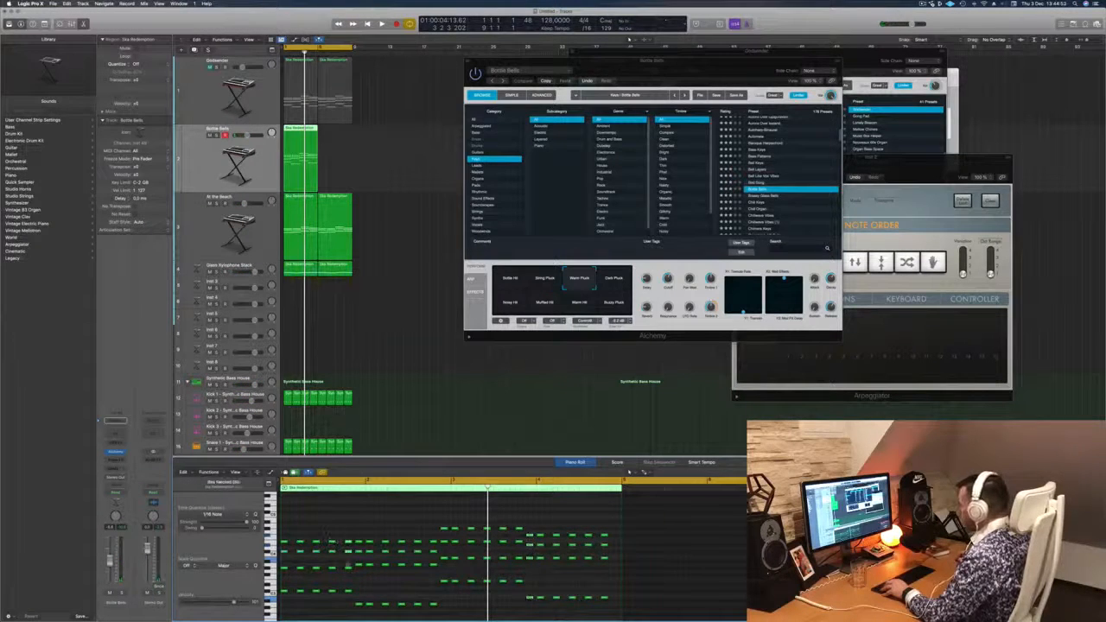
- Copy the chord from bar one to the end of bar four as a lead-in to the repeat, and play back the pattern
left_click_drag(348, 543, 523, 546)
left_click_drag(587, 547, 607, 547)
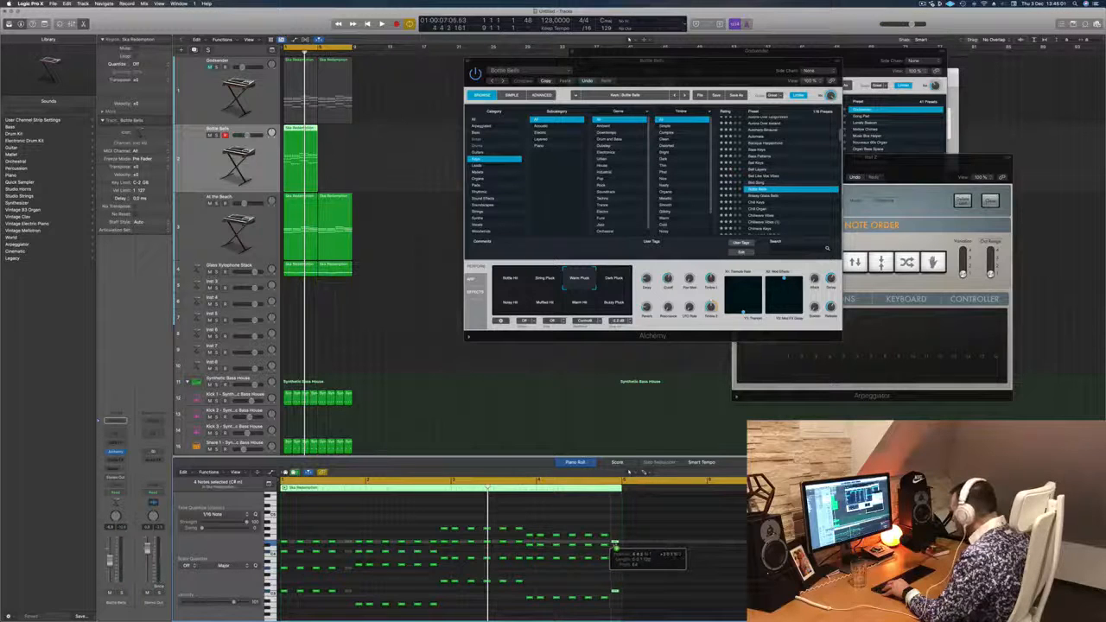
left_click_drag(614, 542, 617, 542)
key("space")
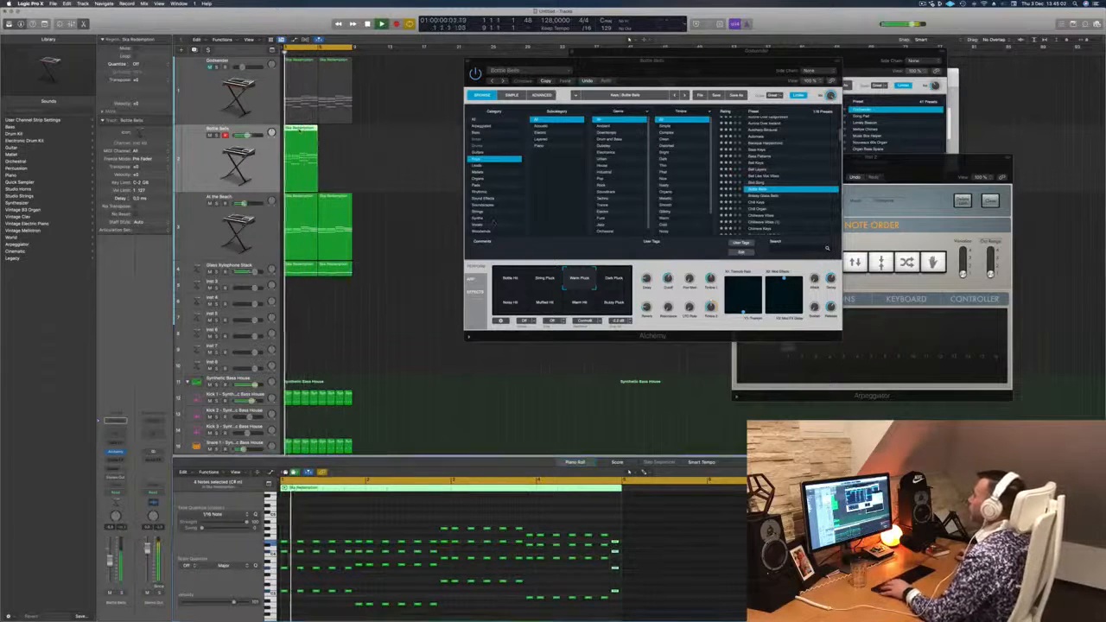
- Duplicate the four-bar stab region directly after itself and raise the cutoff of the Bottle Bells sound slightly
left_click_drag(296, 130, 333, 137)
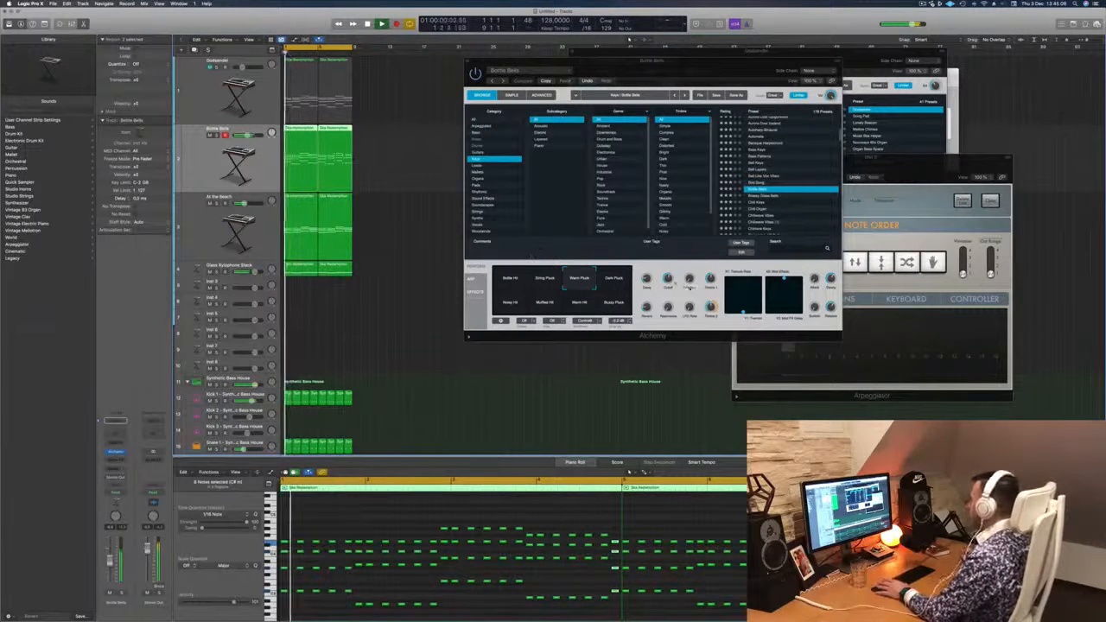
left_click_drag(670, 281, 670, 276)
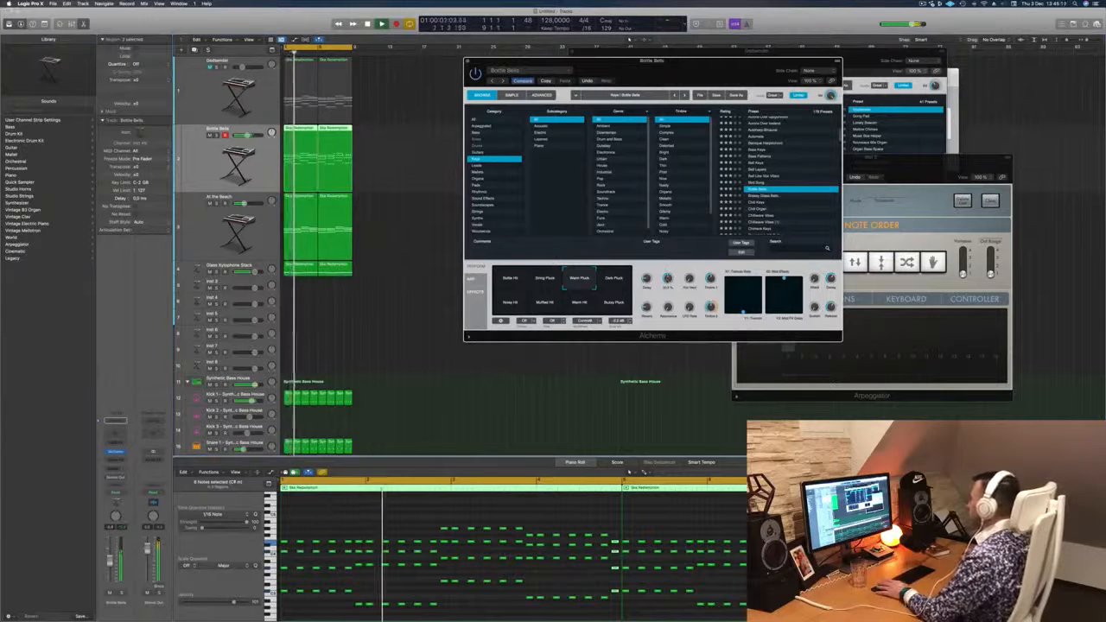
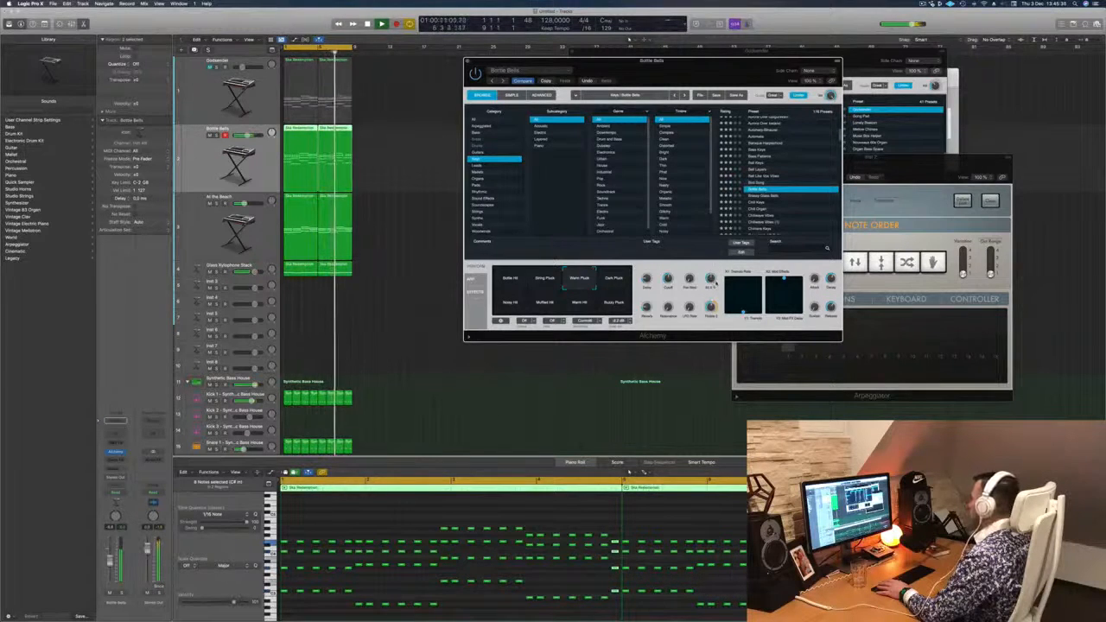
- Close the Bottle Bells synth window and move the remaining organ synth window aside to clear the arrangement
key("space")
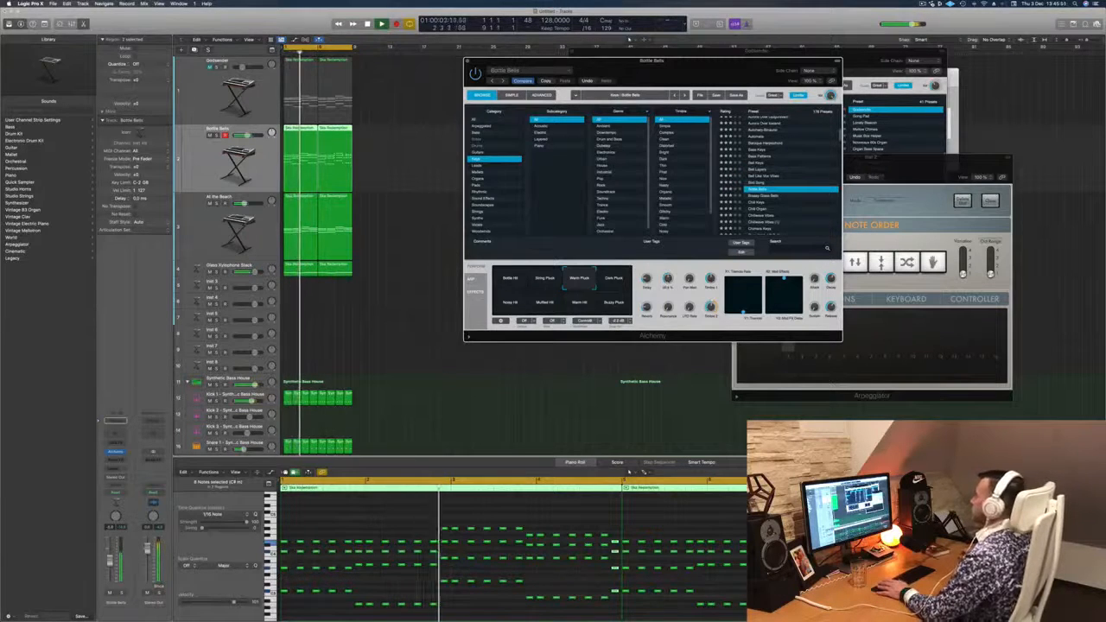
left_click(468, 62)
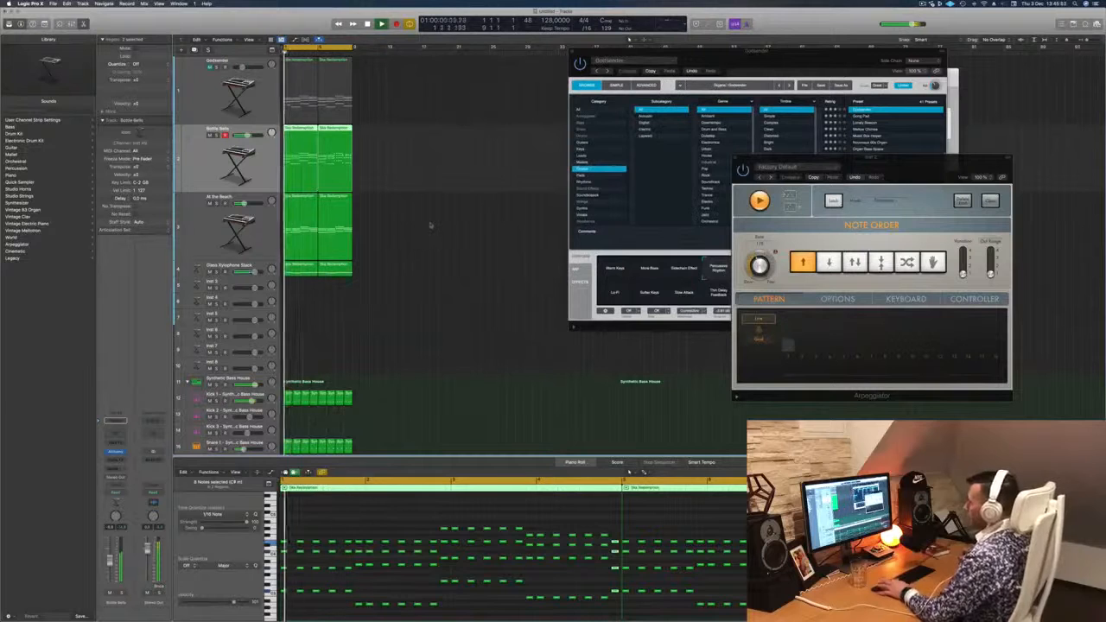
left_click(407, 210)
left_click_drag(795, 63, 1083, 213)
left_click_drag(899, 73, 1016, 73)
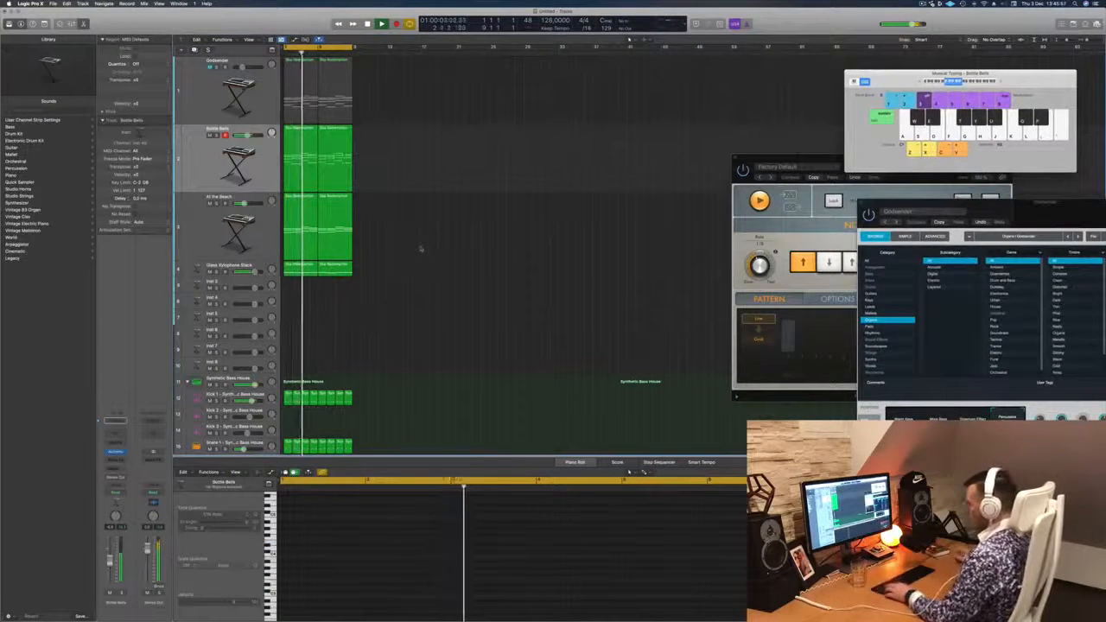
- Repeat all regions until they fill the arrangement up to bar 33 and extend the cycle range to that point
key("super+a")
key("super+r")
key("super+r")
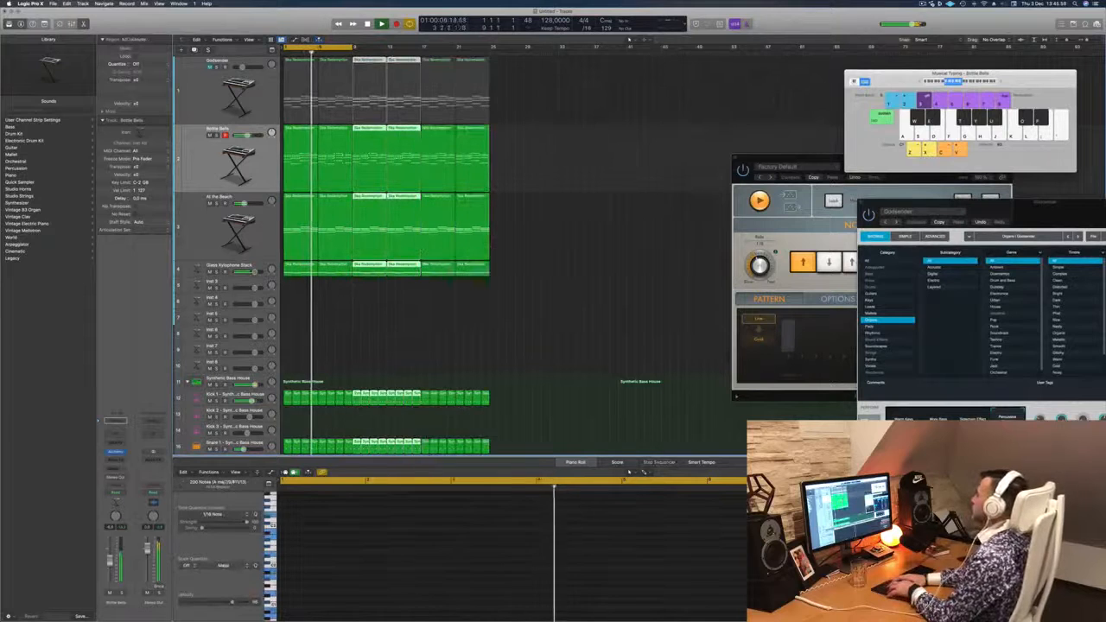
key("super+r")
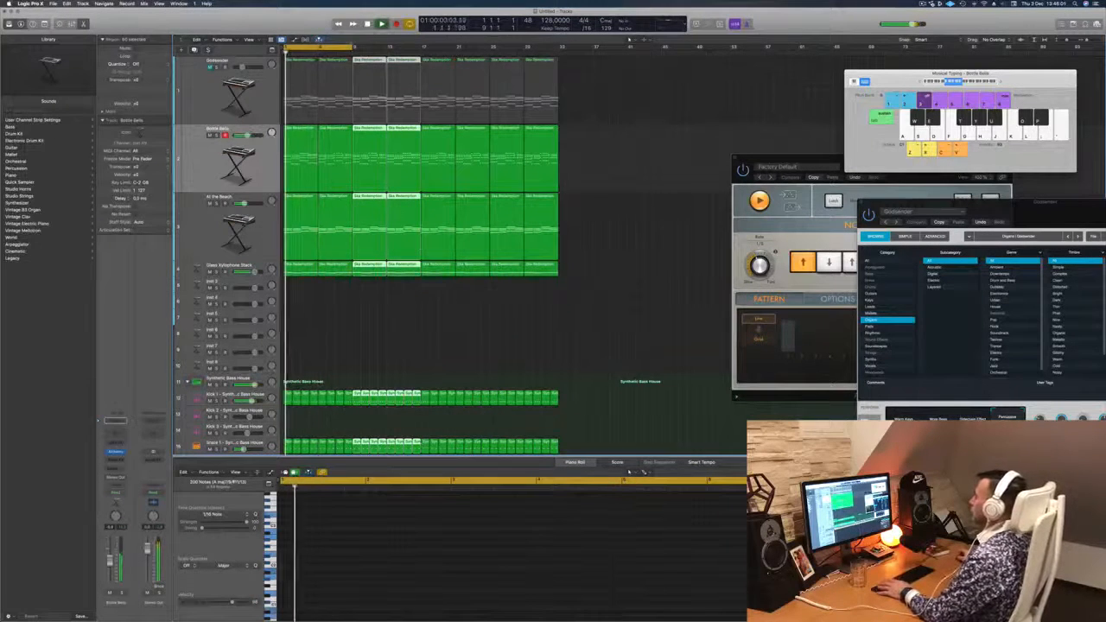
left_click_drag(351, 46, 550, 84)
left_click(350, 326)
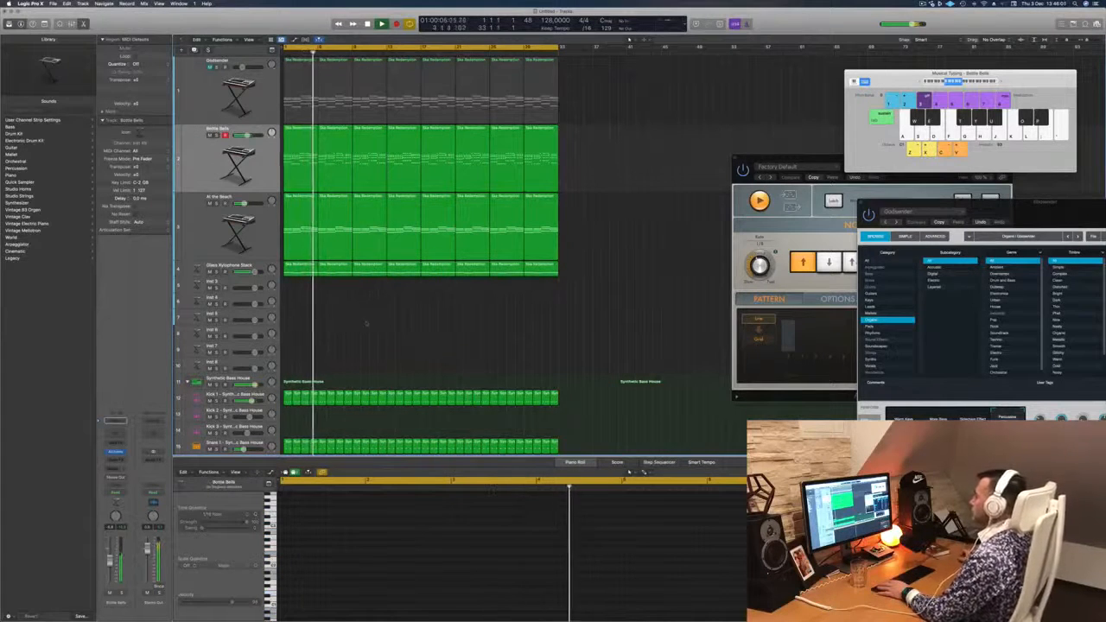
- Duplicate the At the Beach track as a new empty track with the same settings
left_click(206, 229)
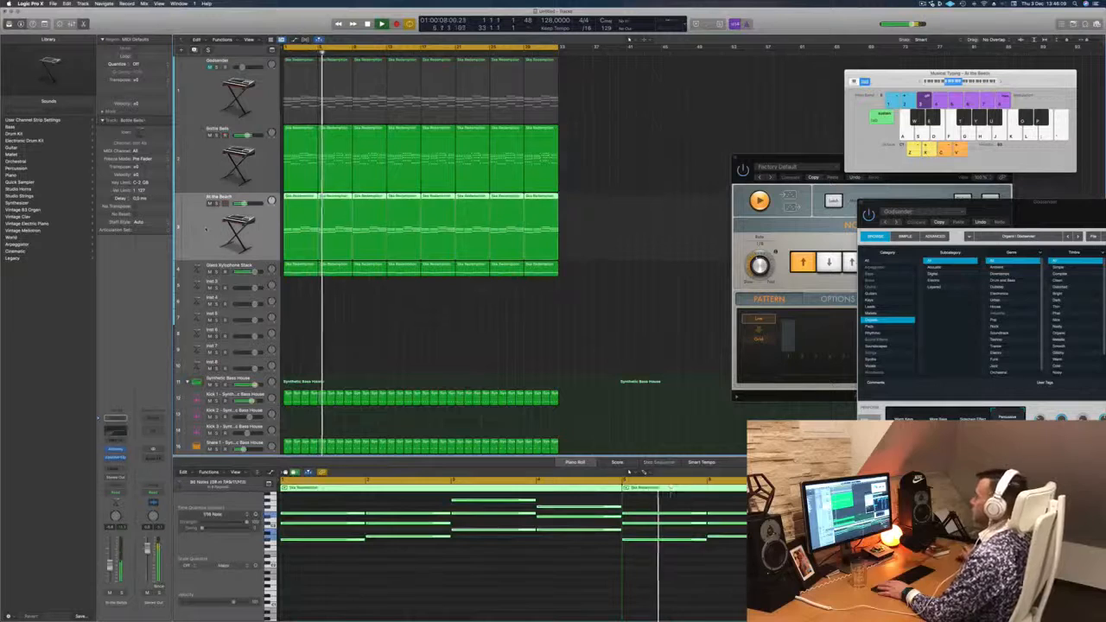
scroll(425, 542, "up", 2)
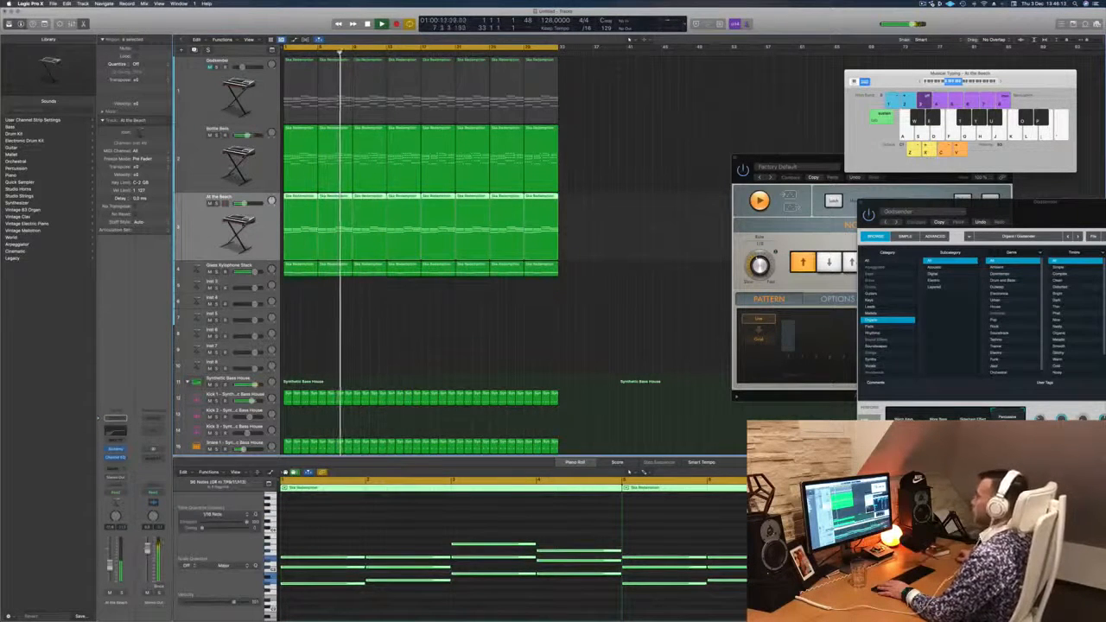
key("super+d")
key("Up")
key("Return")
left_click(551, 274)
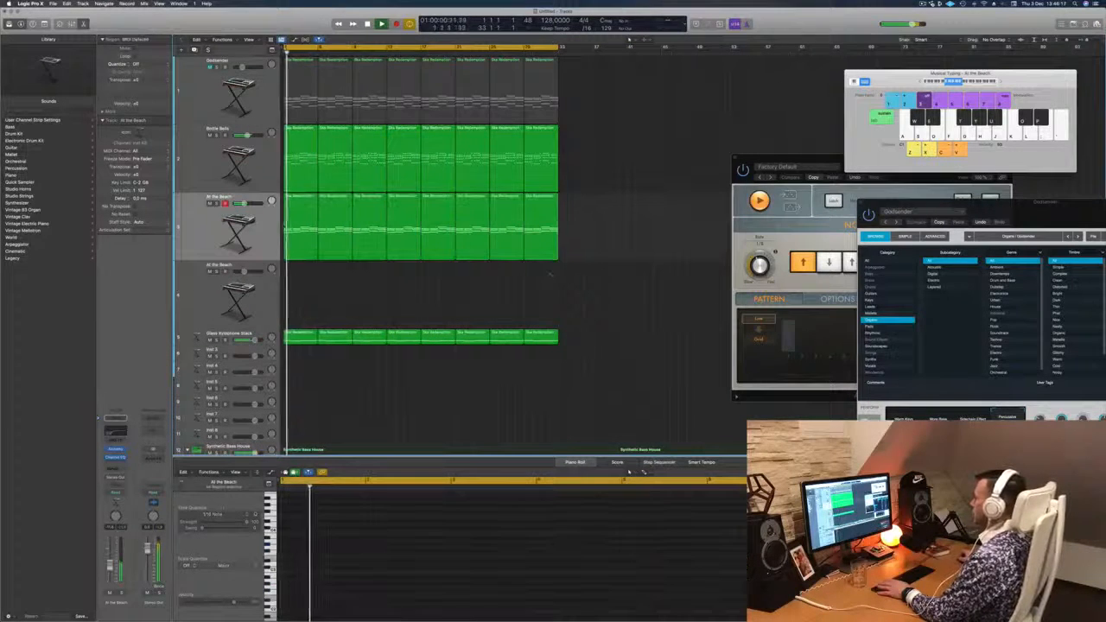
- Stop playback and copy the first region of the uppermost organ track onto the duplicated At the Beach track
key("space")
left_click_drag(316, 90, 301, 296)
scroll(334, 553, "left", 1)
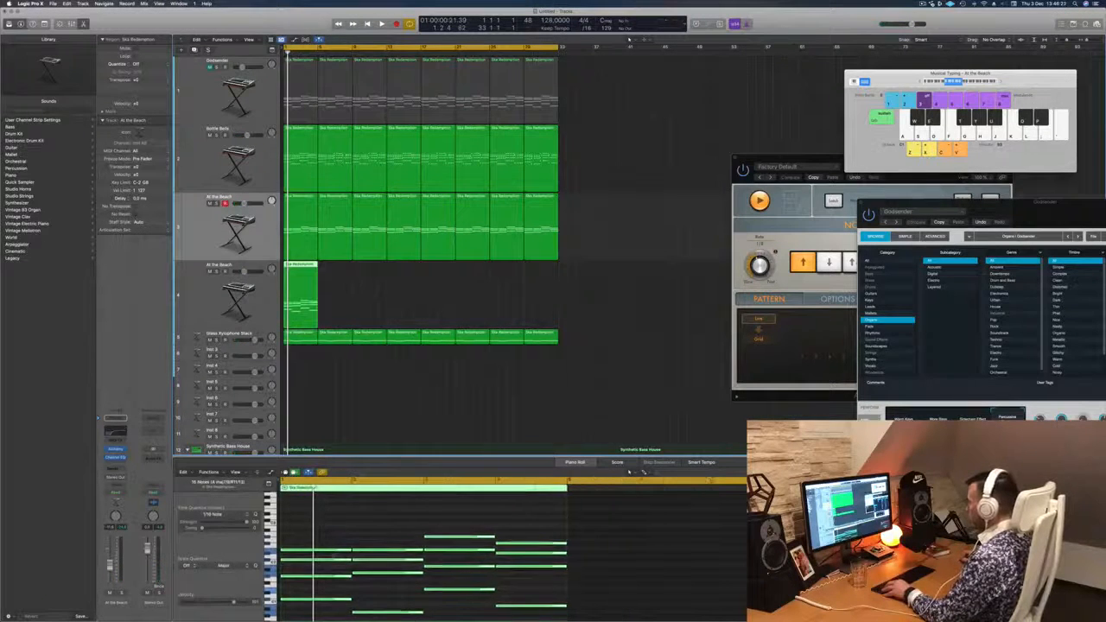
- Delete the lower notes of the copied chords, keeping only the topmost note in each of the four bars
scroll(333, 555, "up", 4)
scroll(335, 558, "down", 8)
scroll(335, 560, "up", 2)
left_click_drag(330, 588, 553, 511)
key("BackSpace")
scroll(497, 550, "up", 3)
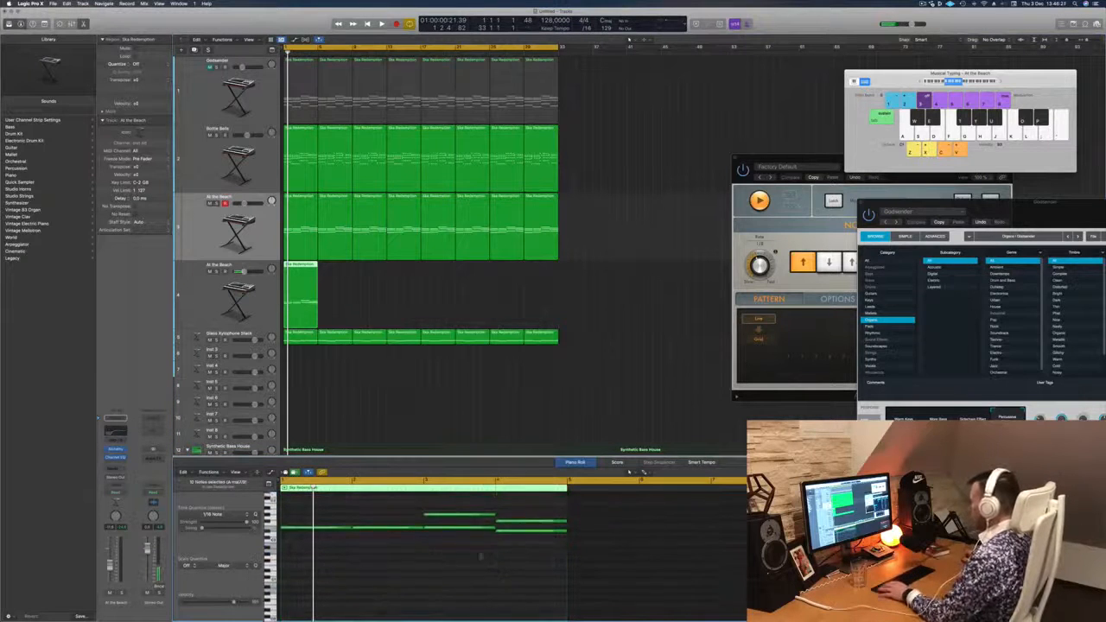
left_click_drag(473, 535, 508, 533)
key("BackSpace")
- Play back the melody, select its duplicated track and lower the low-cut frequency in that track's Channel EQ
key("space")
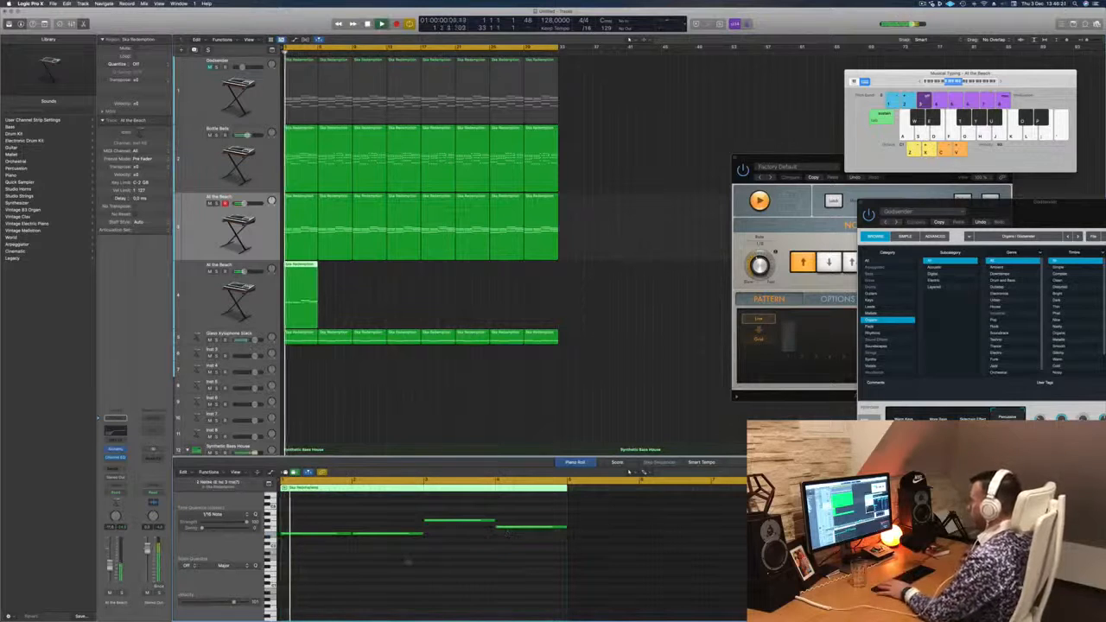
key("Down")
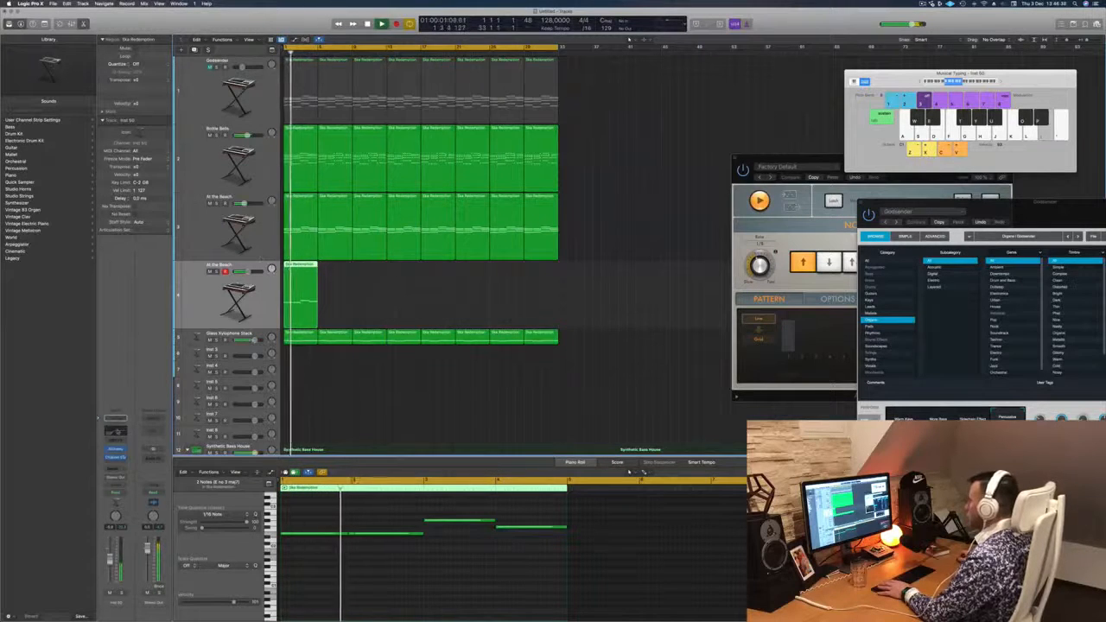
left_click(115, 431)
left_click_drag(549, 230, 365, 223)
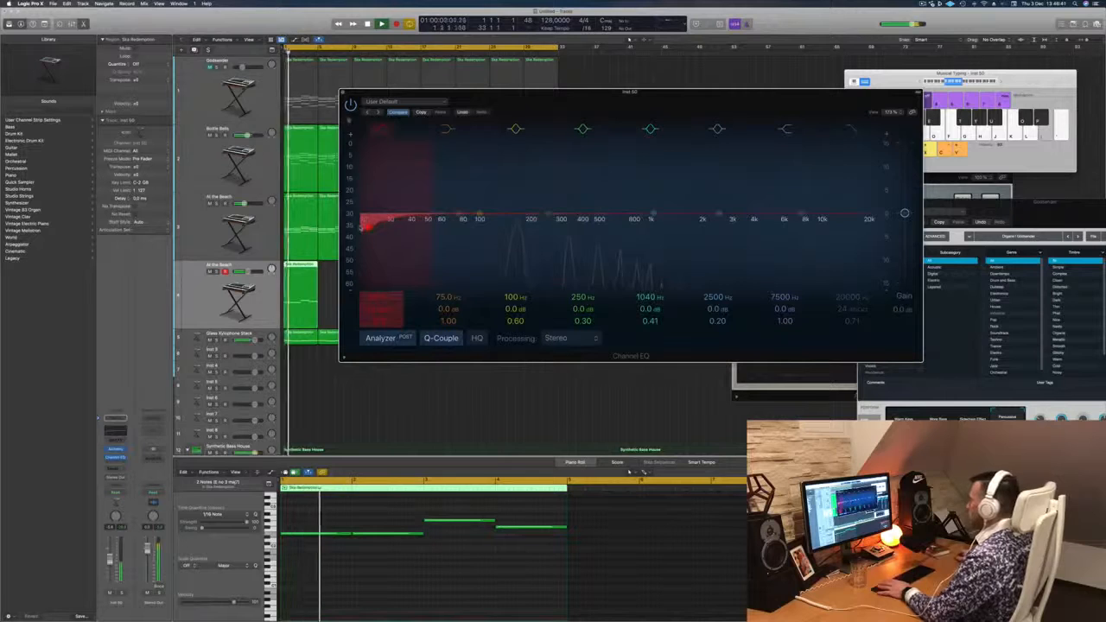
left_click(343, 92)
key("space")
key("space")
key("space")
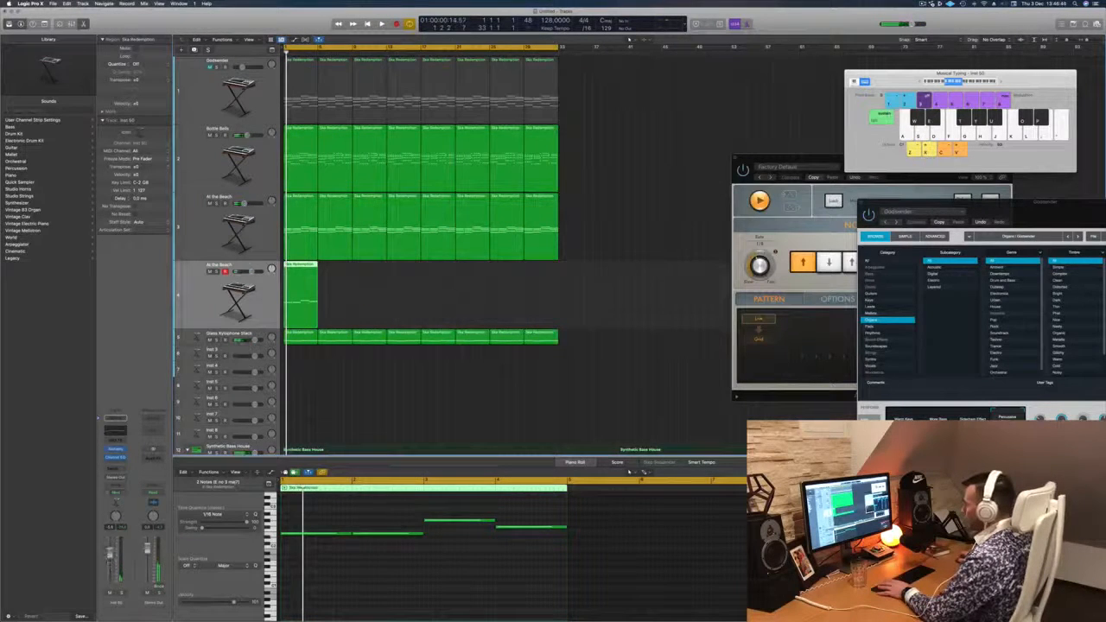
- Open the melody track's Alchemy synth, load the Blowholes From Mars preset from the Soundscapes category and play it back
left_click(115, 450)
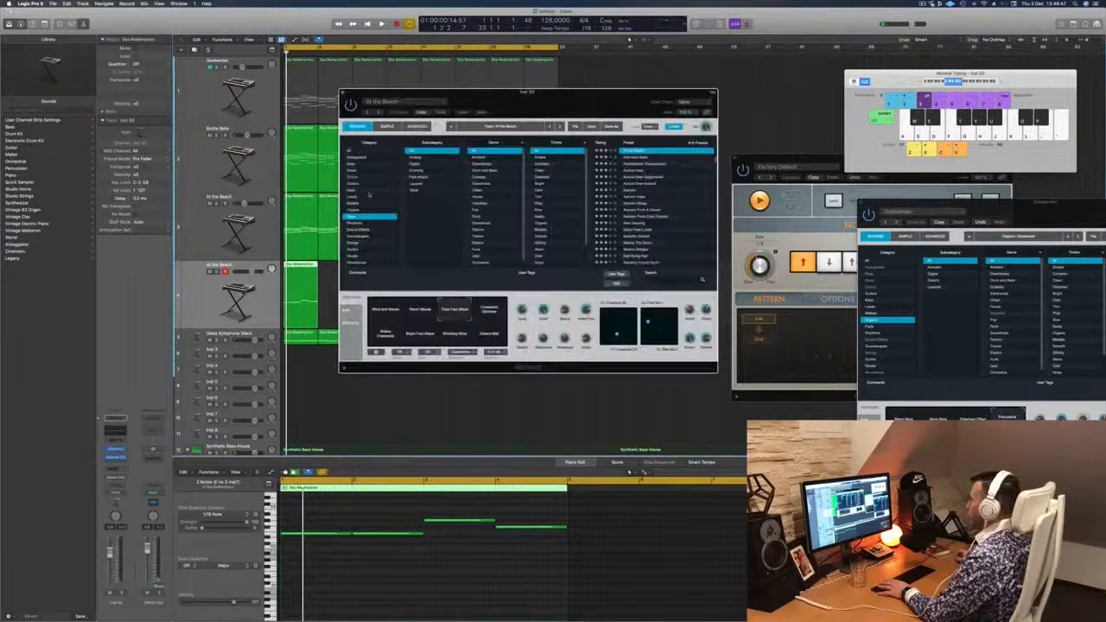
left_click_drag(537, 108, 530, 101)
key("space")
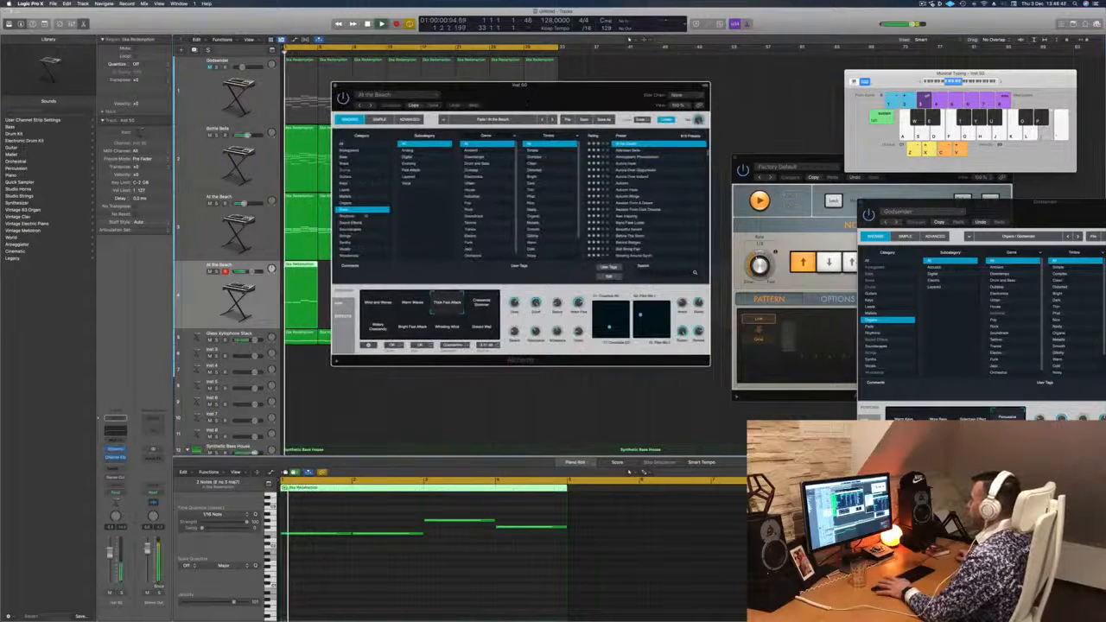
left_click(355, 230)
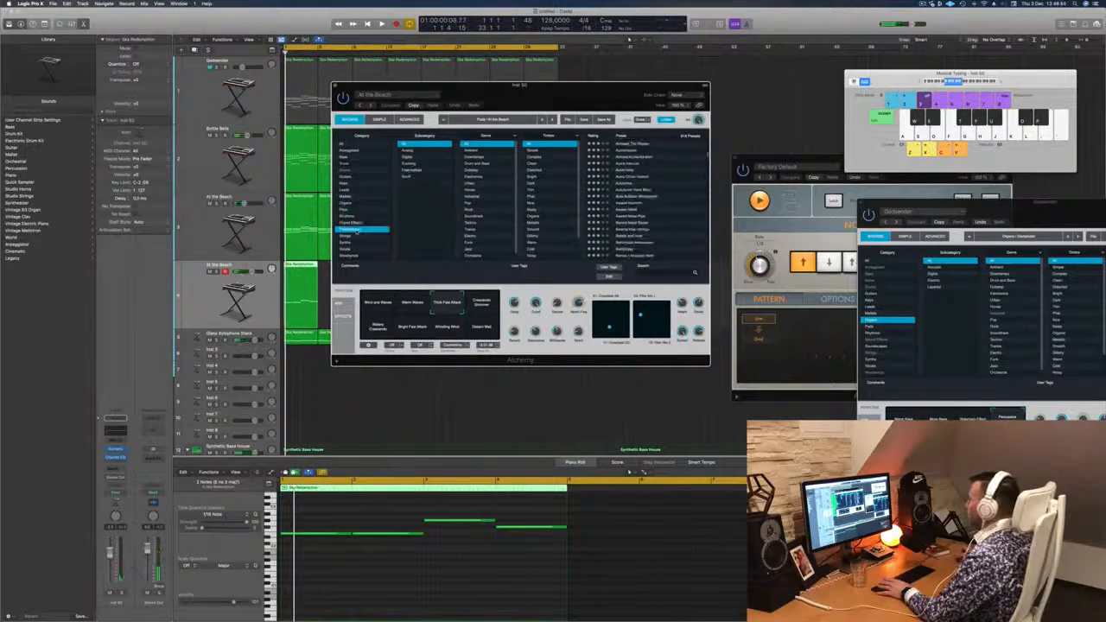
left_click(632, 190)
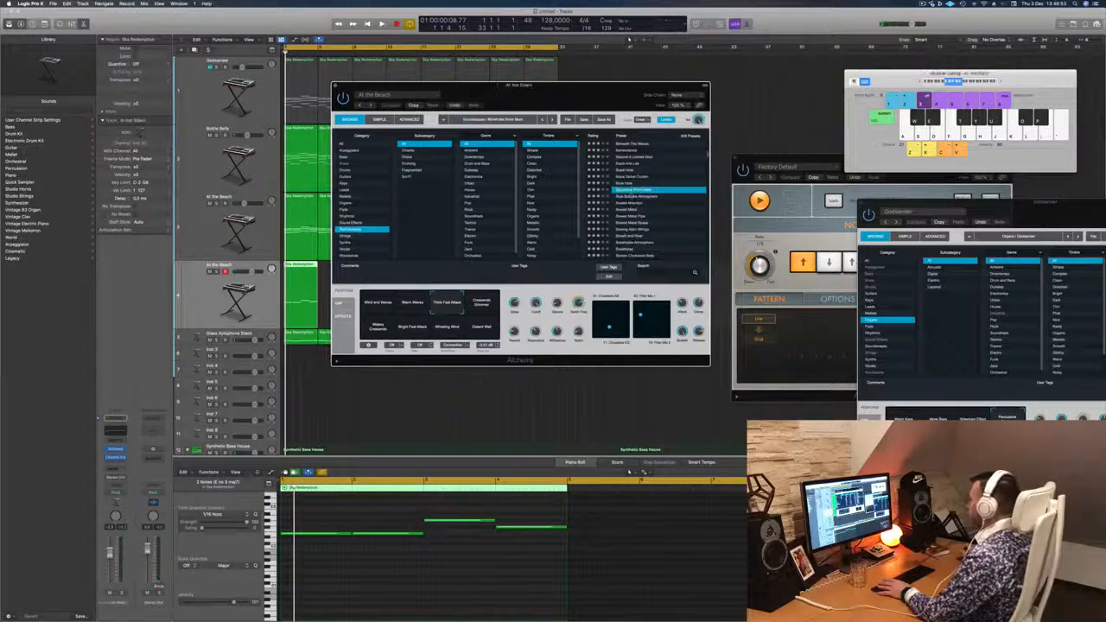
key("space")
left_click_drag(537, 92, 670, 63)
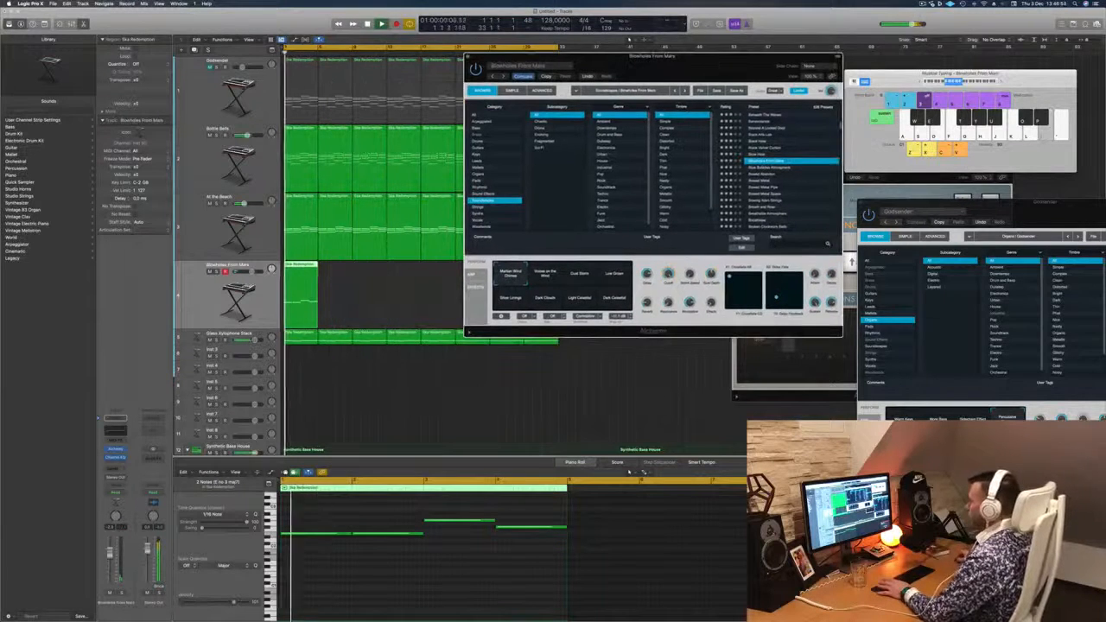
key("Return")
- Audition the soundscape presets Bubble Breathing, Bursts Into Echoes and Carnival Of Dreams on the melody
scroll(746, 189, "down", 3)
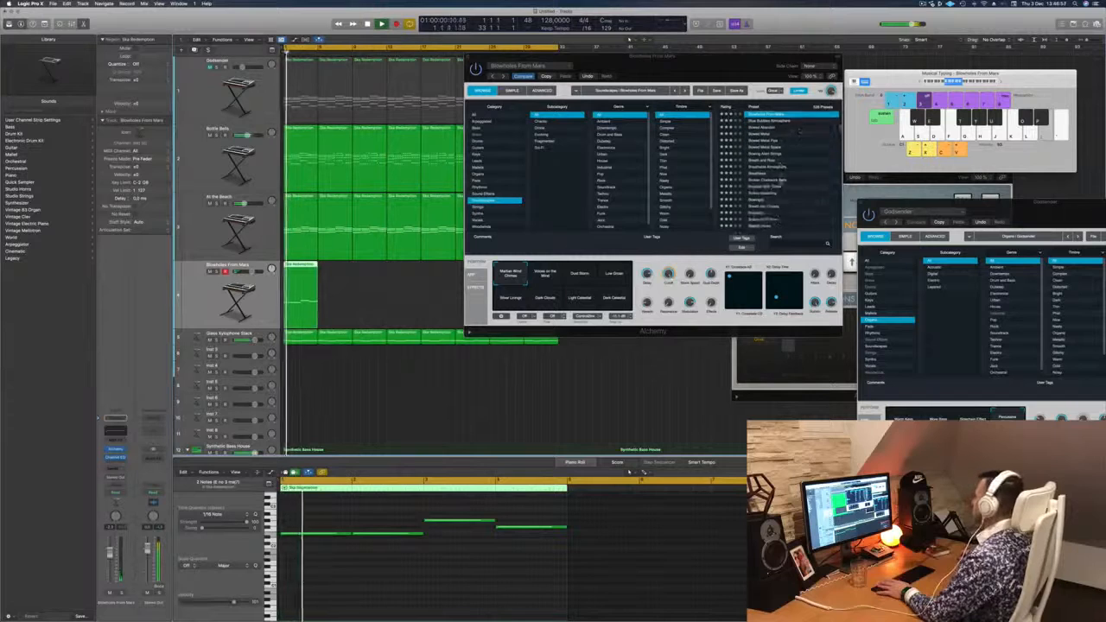
left_click(746, 189)
left_click(759, 184)
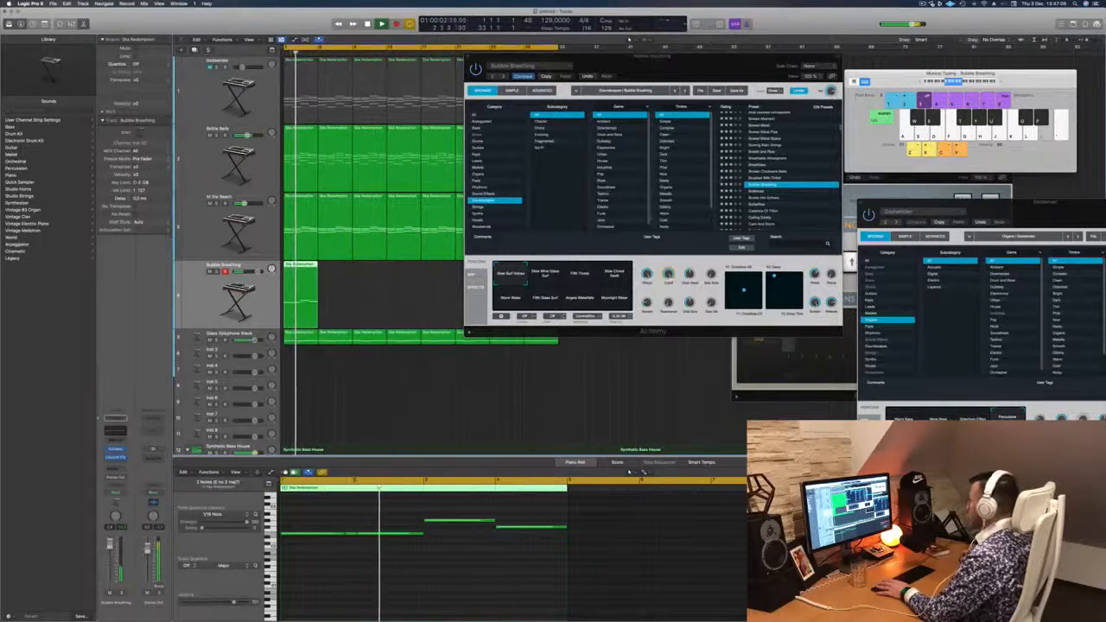
key("Down")
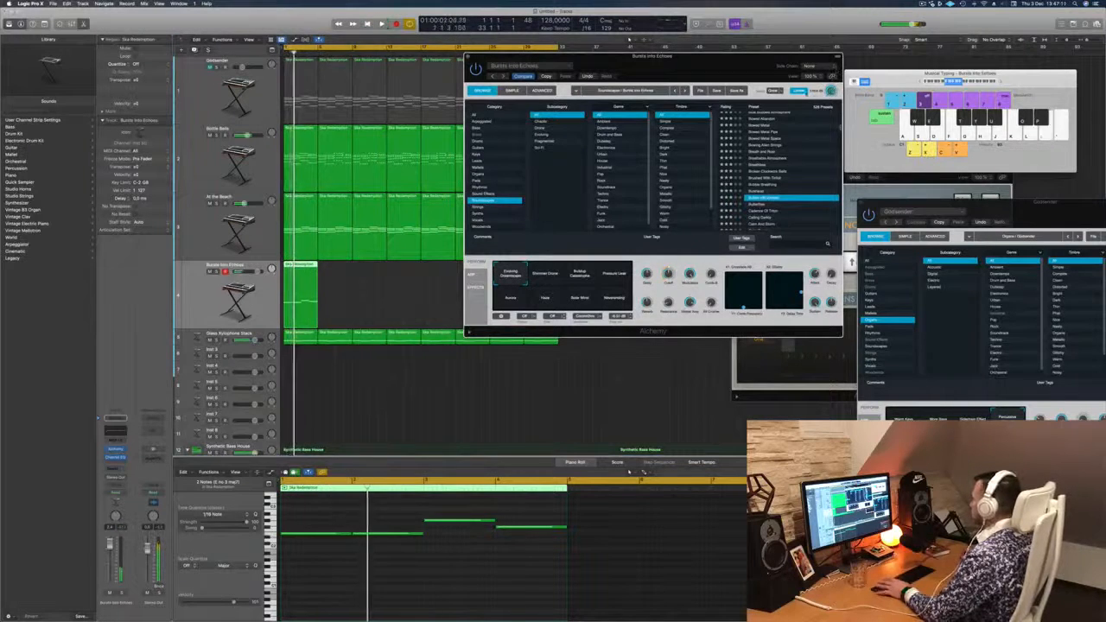
scroll(769, 178, "down", 4)
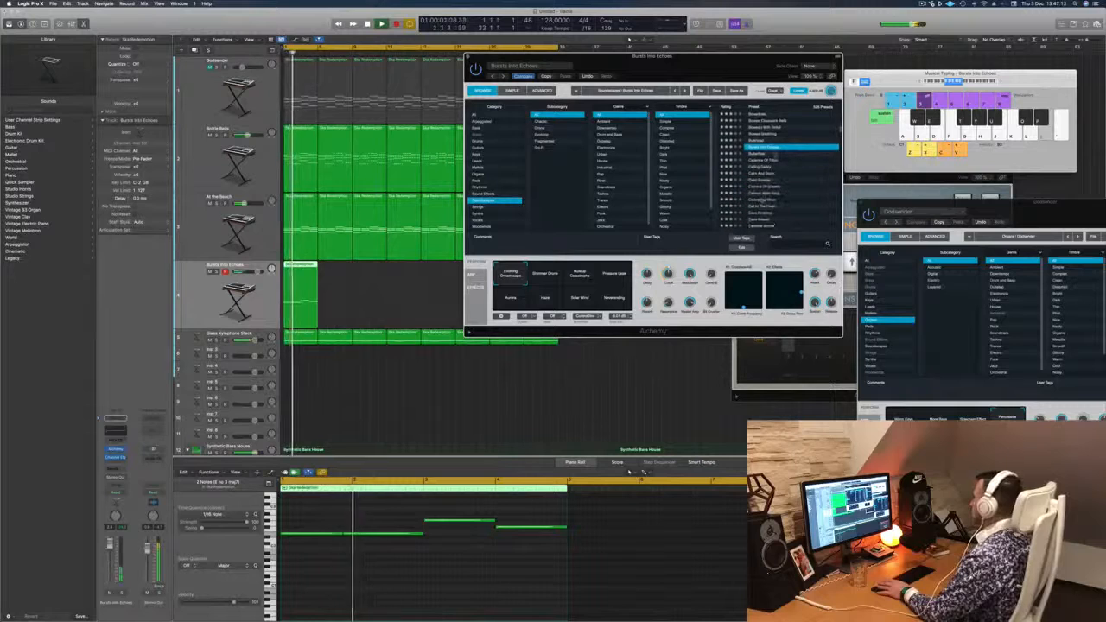
left_click(767, 187)
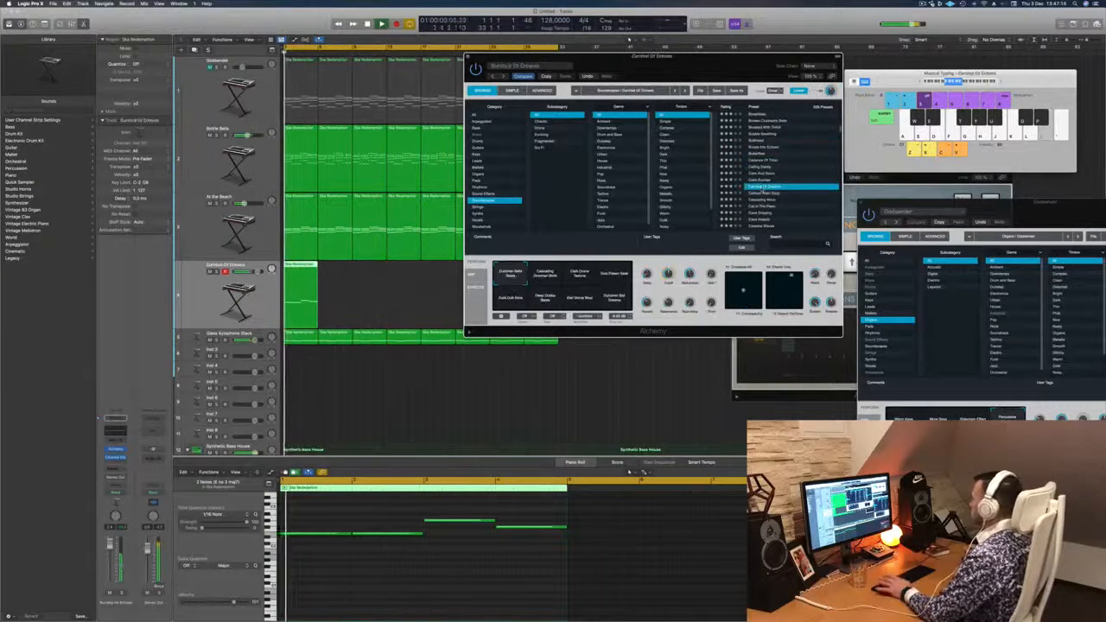
- Audition further soundscape presets on the melody, including Cave Insects and Celestial Waves
left_click(769, 201)
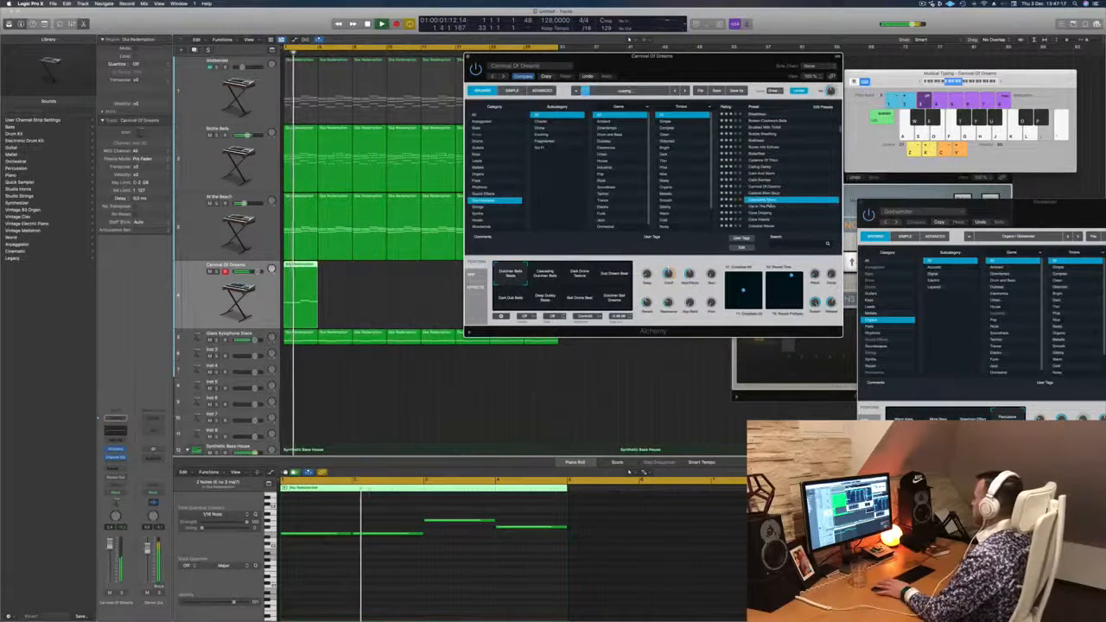
scroll(769, 199, "down", 2)
left_click(770, 197)
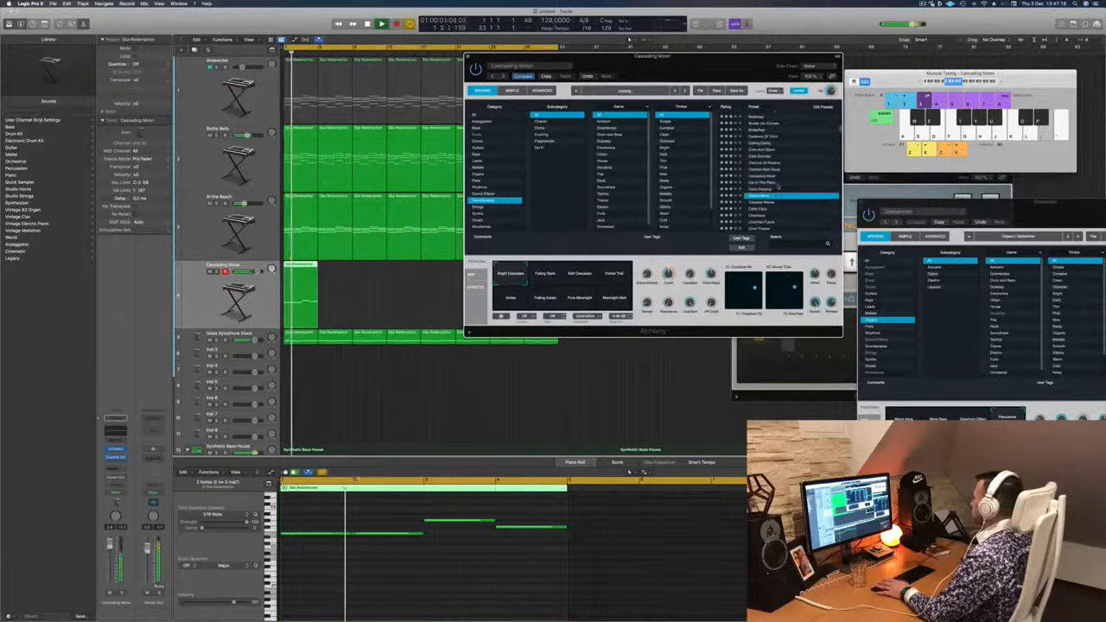
scroll(783, 175, "down", 2)
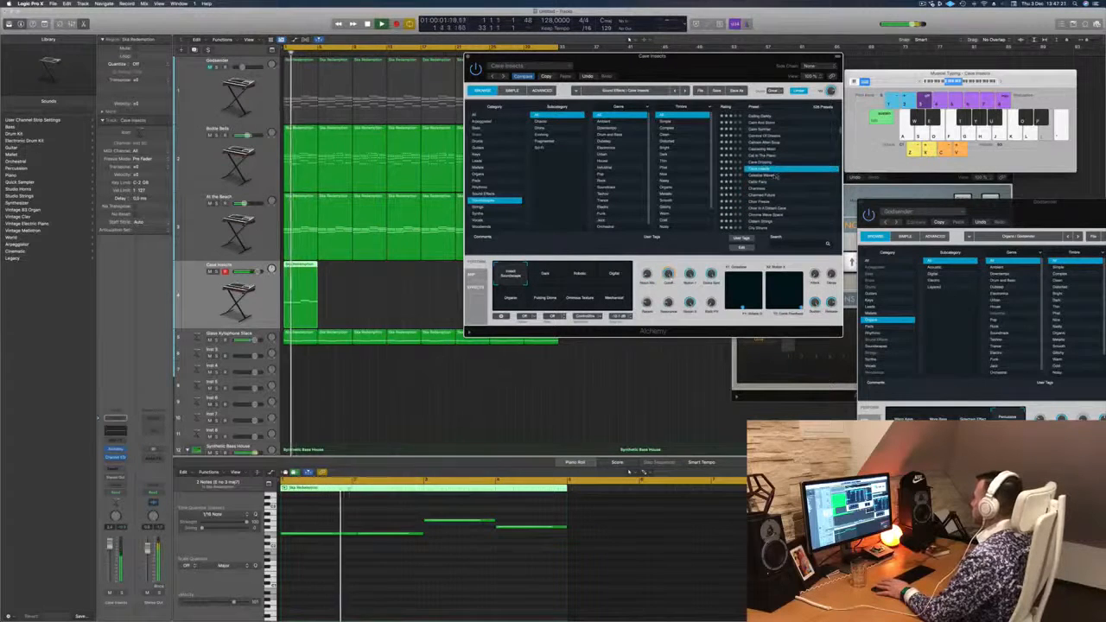
left_click(767, 175)
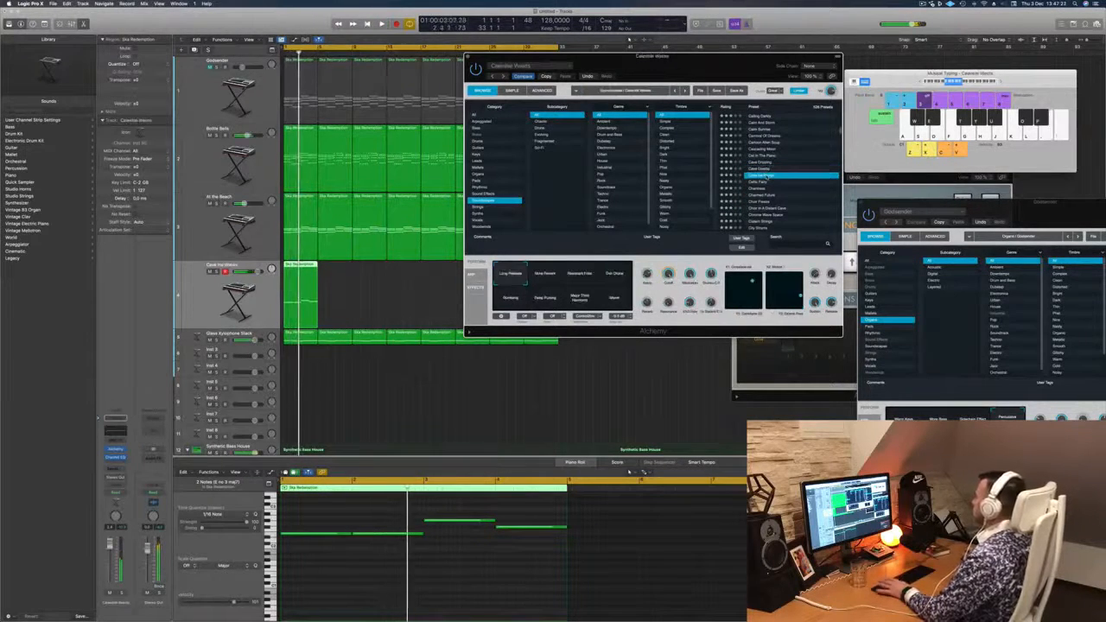
scroll(787, 137, "down", 2)
scroll(787, 136, "down", 1)
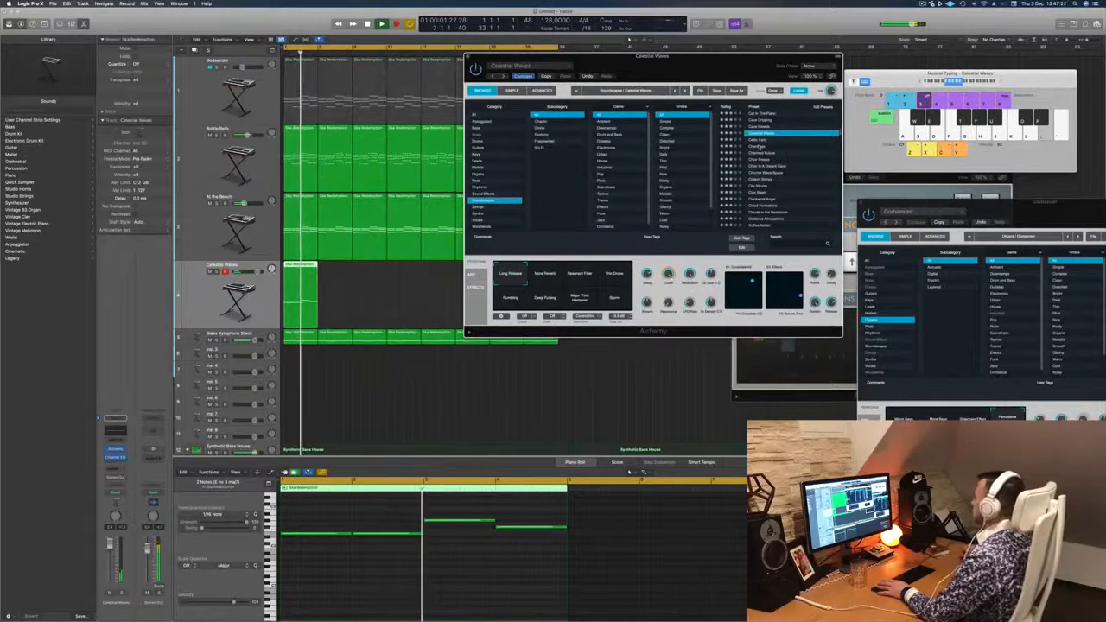
- Load the Chantress soundscape preset for the melody and choose its Ooh Up Min 3rd variation
left_click(758, 148)
key("space")
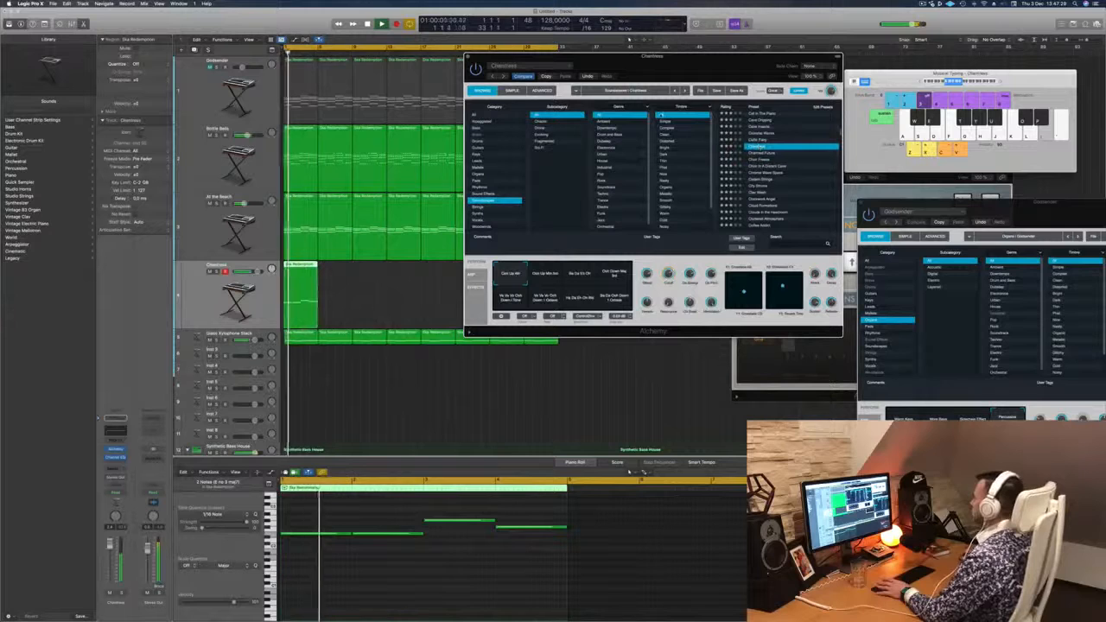
left_click(542, 275)
key("space")
key("space")
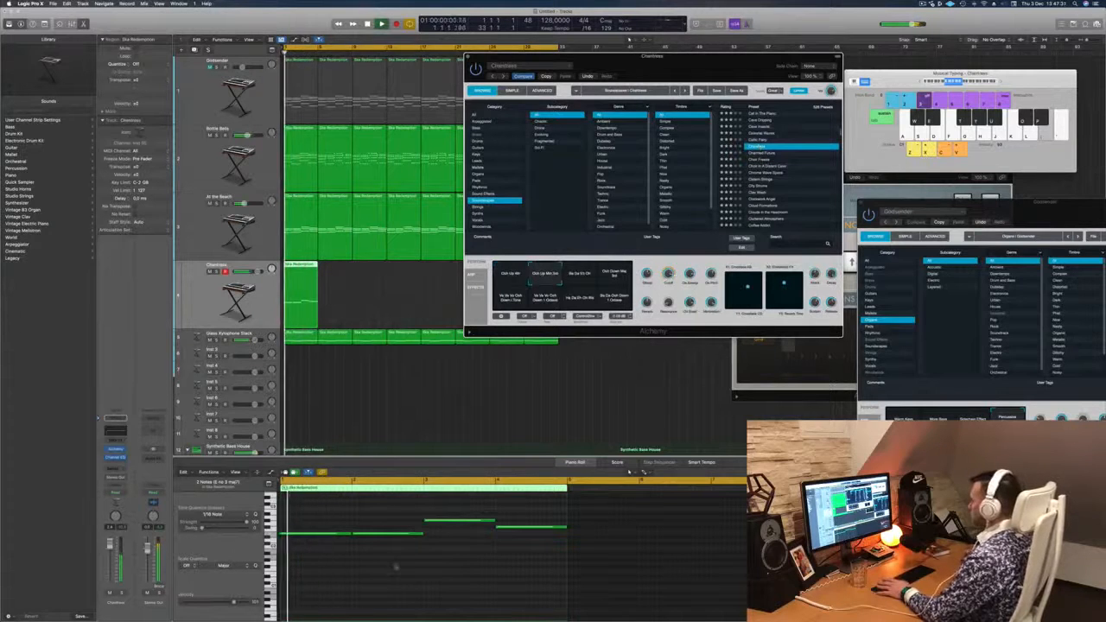
- Transpose all of the melody's notes up one octave, play the result and move the synth window aside
left_click(397, 567)
key("space")
key("super+a")
key("alt+shift+Up")
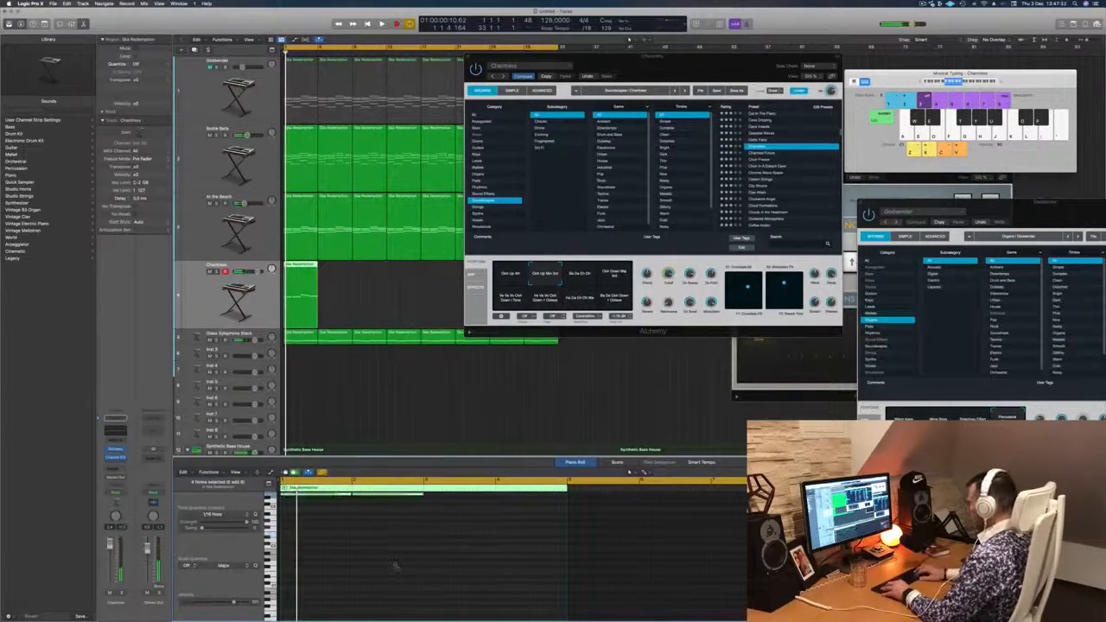
key("space")
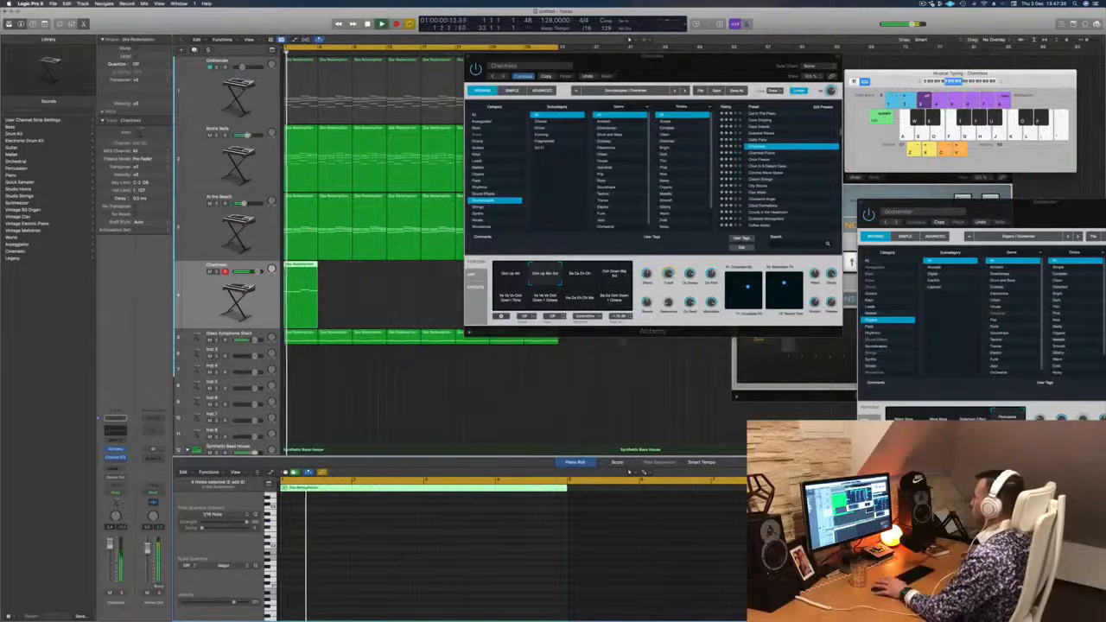
left_click_drag(690, 64, 741, 46)
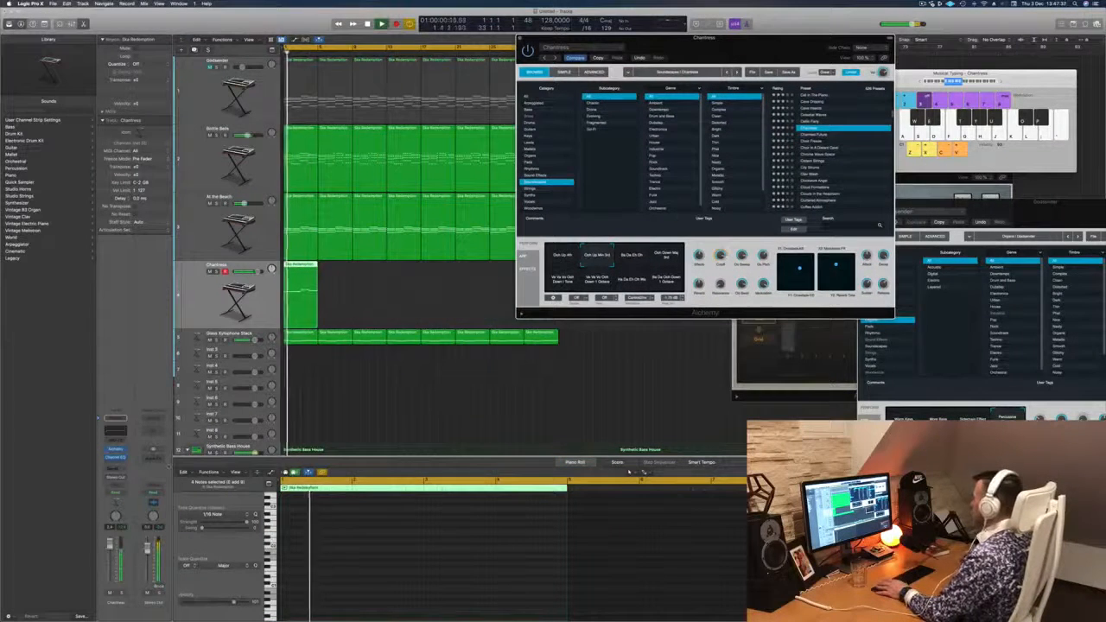
- Audition the Charmed Future and Choir Freeze soundscape presets on the melody
left_click(812, 134)
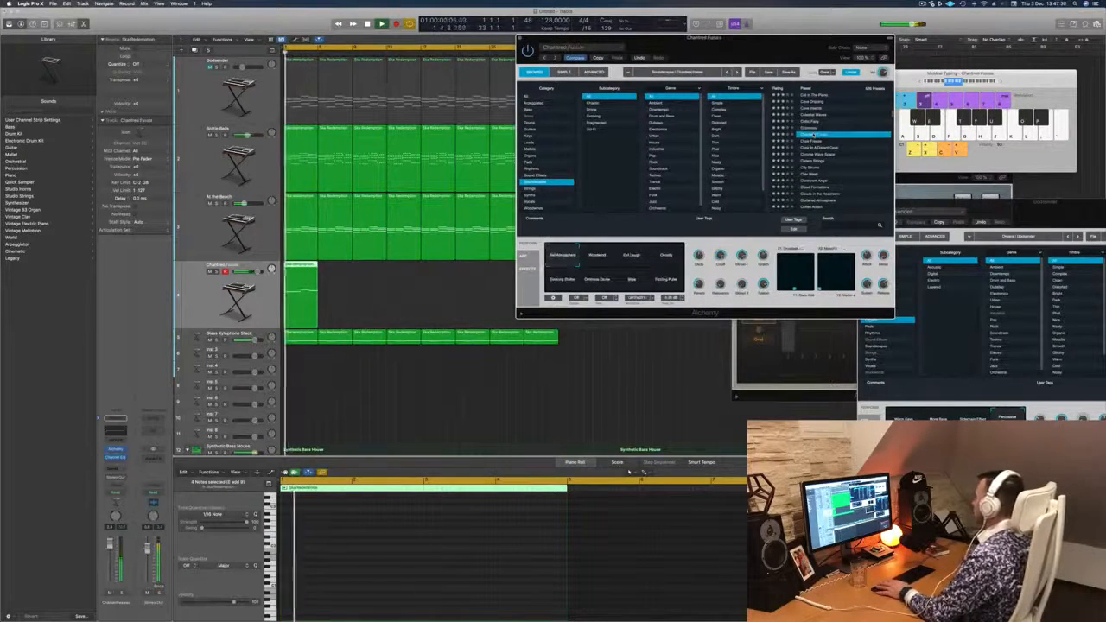
left_click_drag(800, 53, 764, 102)
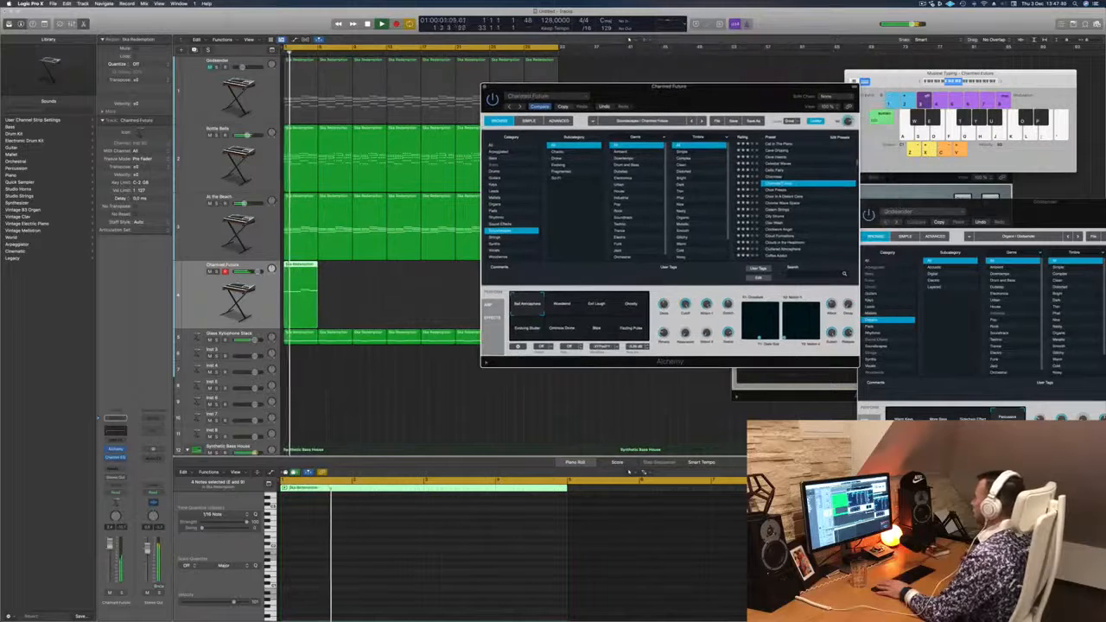
left_click(778, 189)
scroll(778, 190, "down", 2)
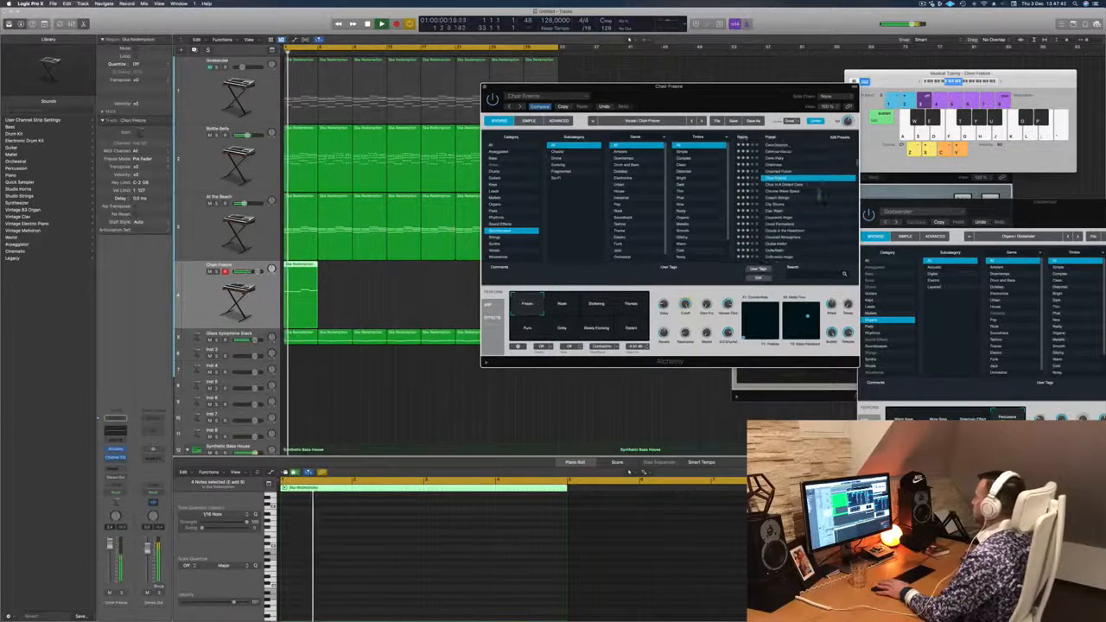
key("space")
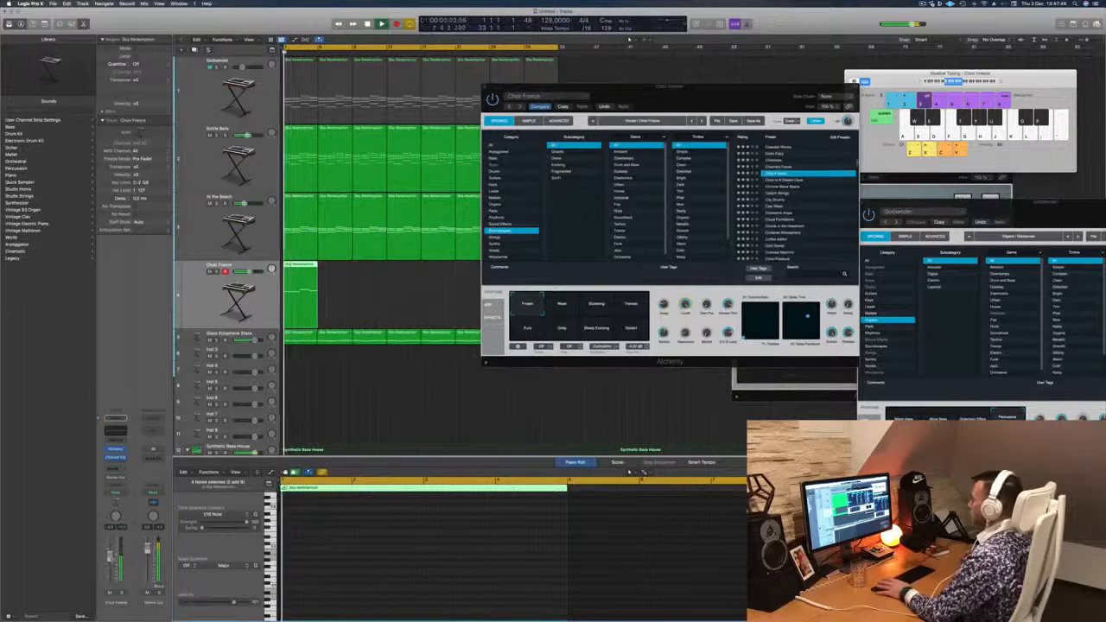
- Load the Clockwork Angel soundscape preset and play the melody from the start, checking it soloed and in the mix
left_click(777, 212)
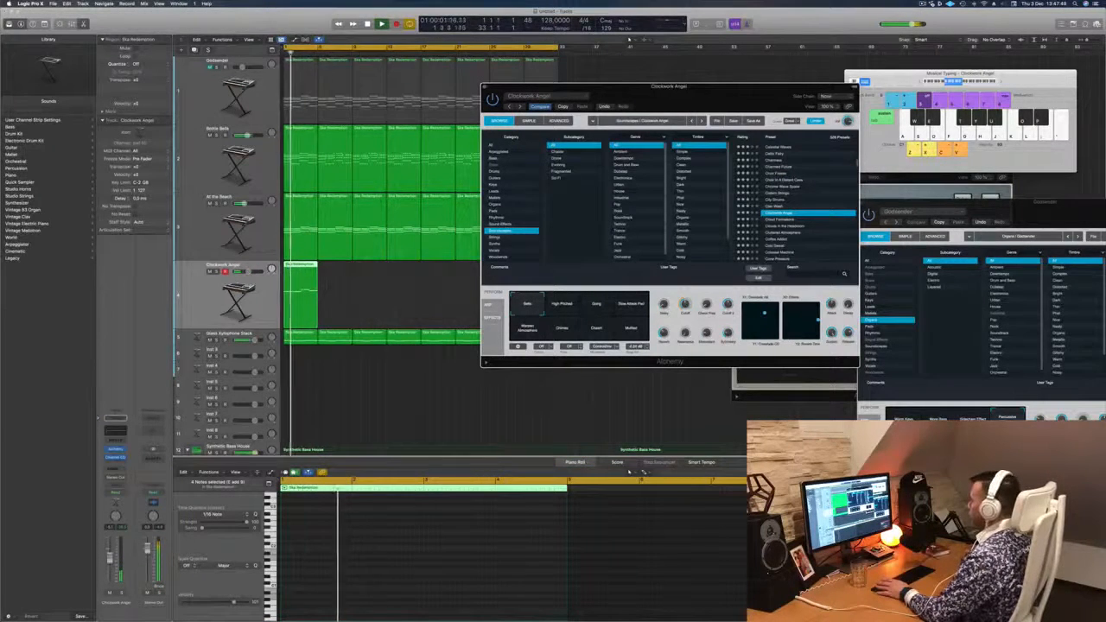
left_click(283, 482)
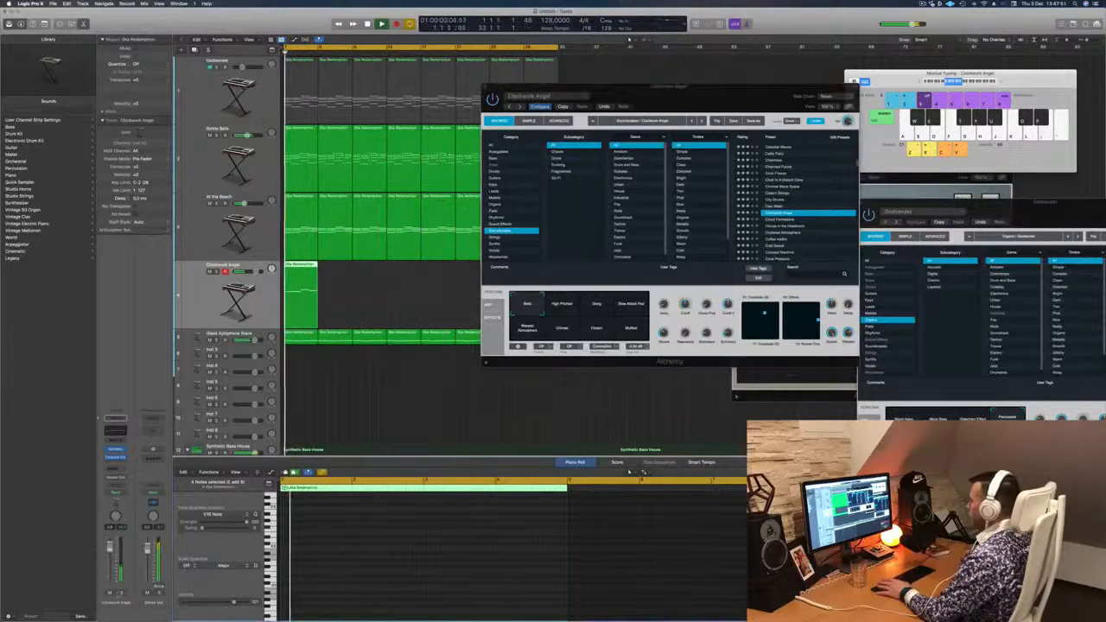
left_click(121, 592)
left_click(121, 592)
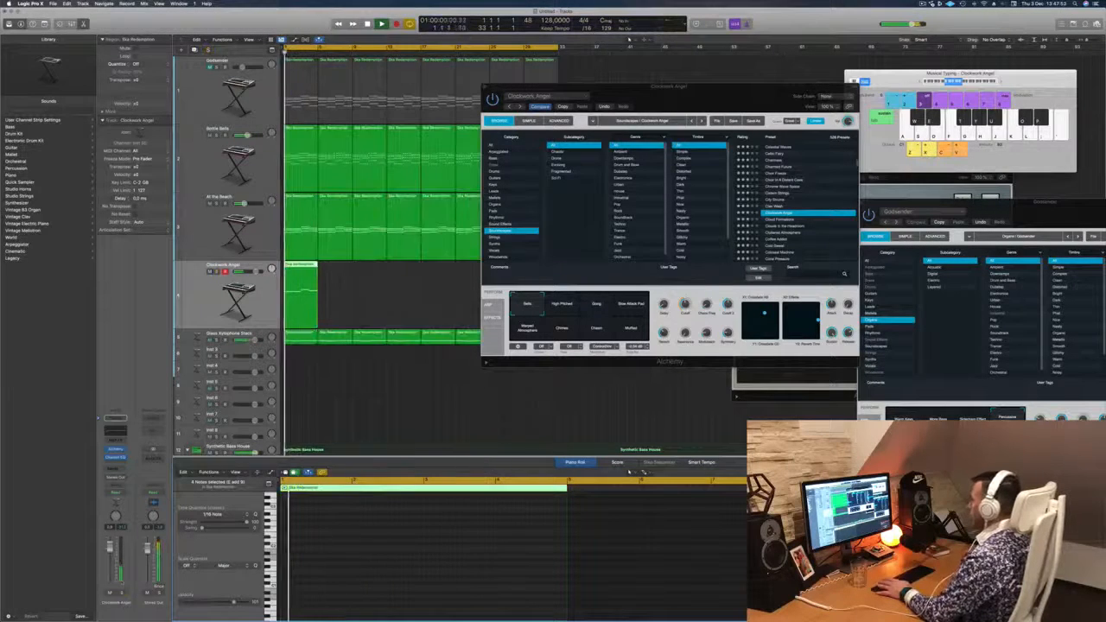
- Audition Clockwork Angel's High Pitched, Slow Attack Pad and Warped Atmosphere variations on the melody, both soloed and in the mix
left_click(564, 305)
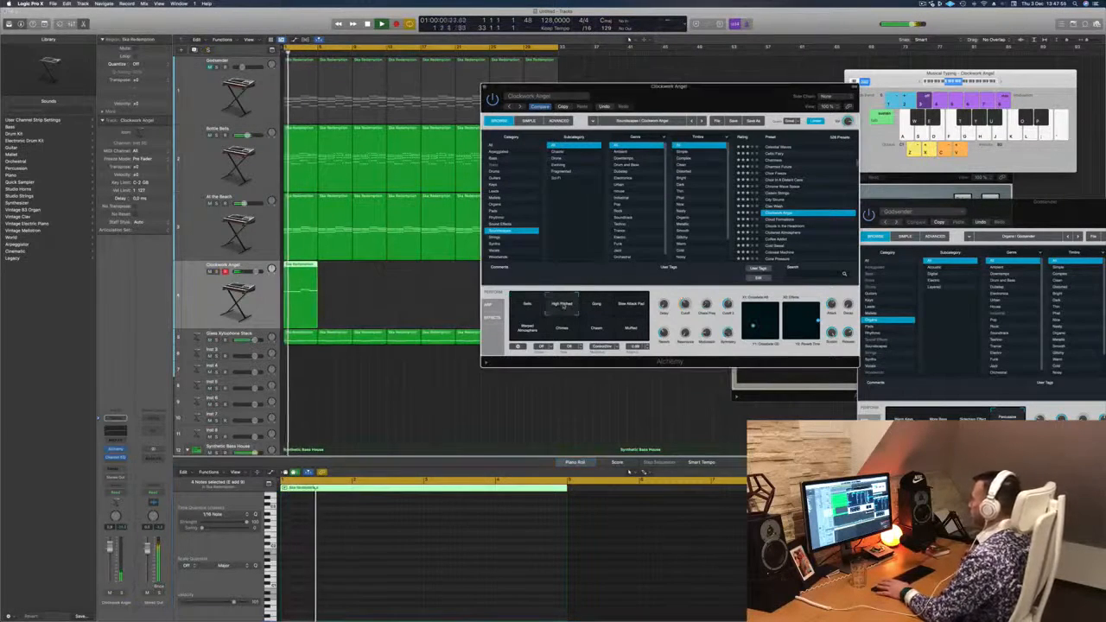
left_click(632, 305)
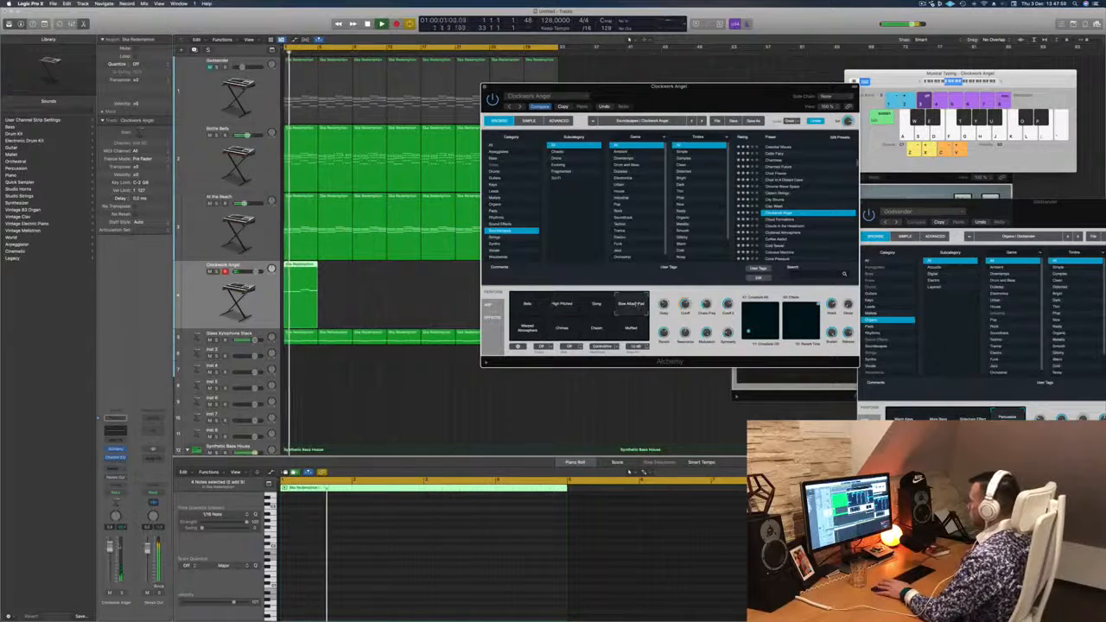
left_click(110, 593)
left_click(123, 594)
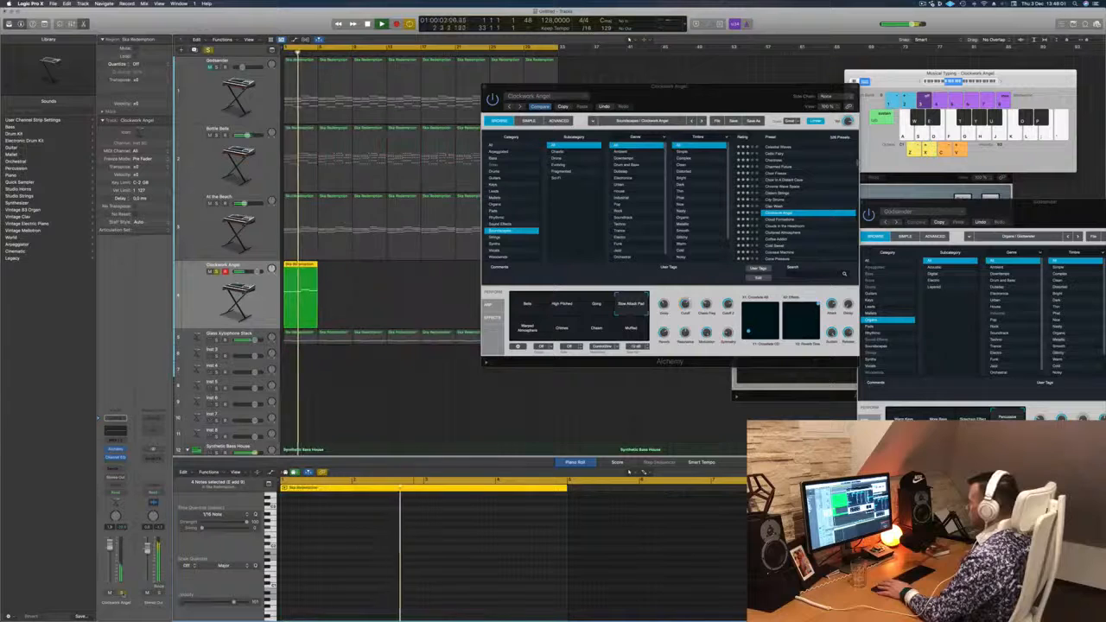
left_click(123, 594)
left_click(527, 328)
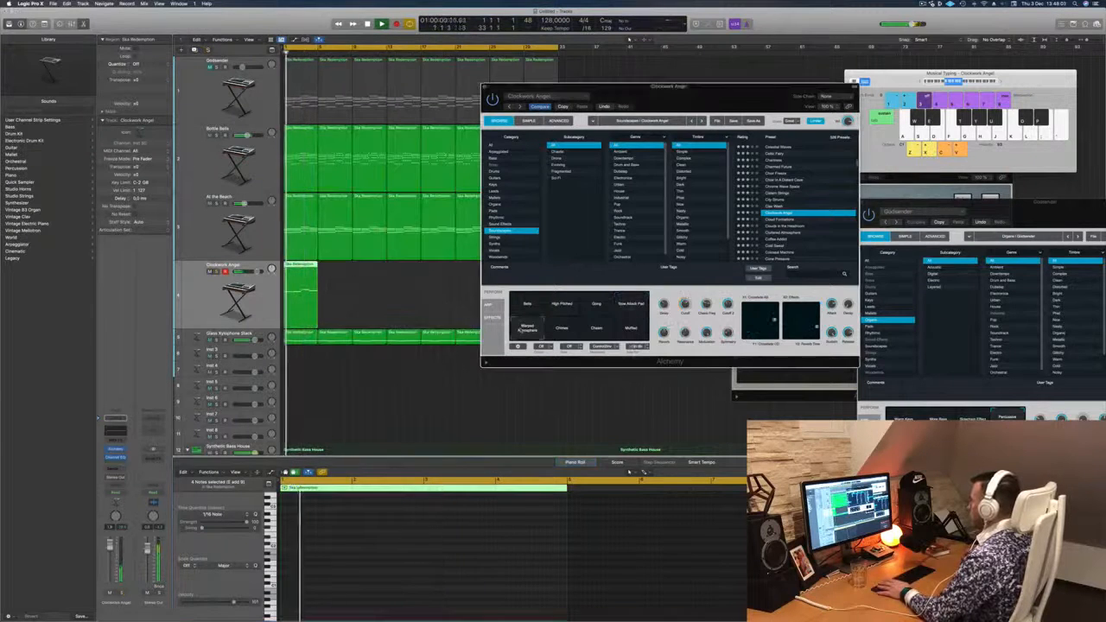
left_click(123, 594)
left_click(123, 594)
- Load the Cloud Formations soundscape preset and audition its variations, including Basement, on the melody
left_click(787, 219)
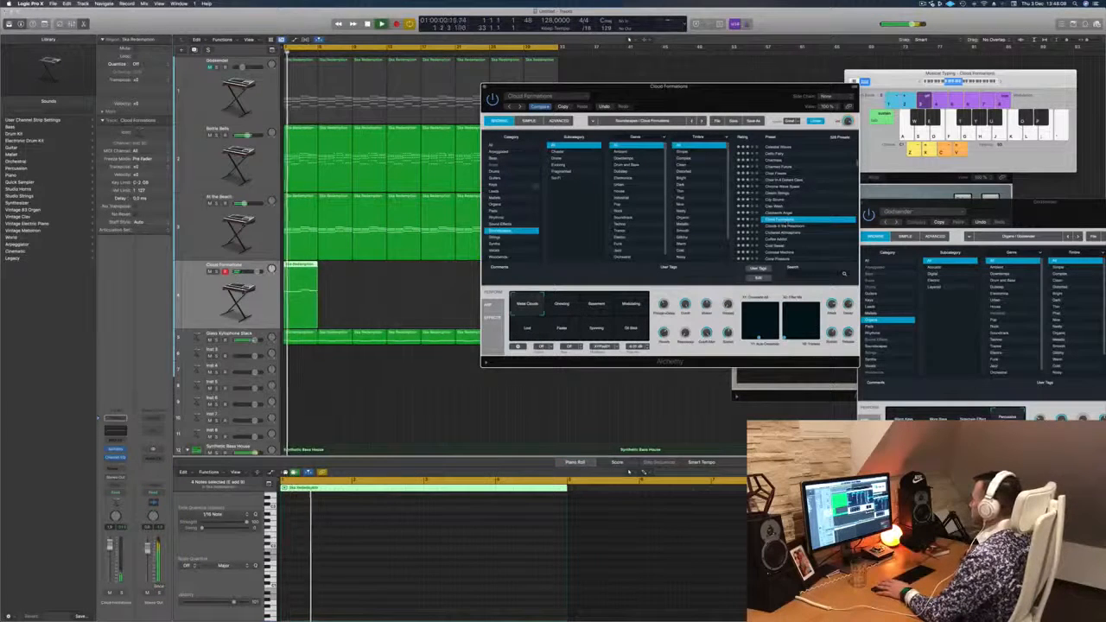
mouse_move(708, 105)
left_mouse_down()
mouse_move(686, 118)
mouse_move(721, 112)
mouse_move(709, 117)
left_mouse_up()
left_click(565, 316)
left_click(605, 317)
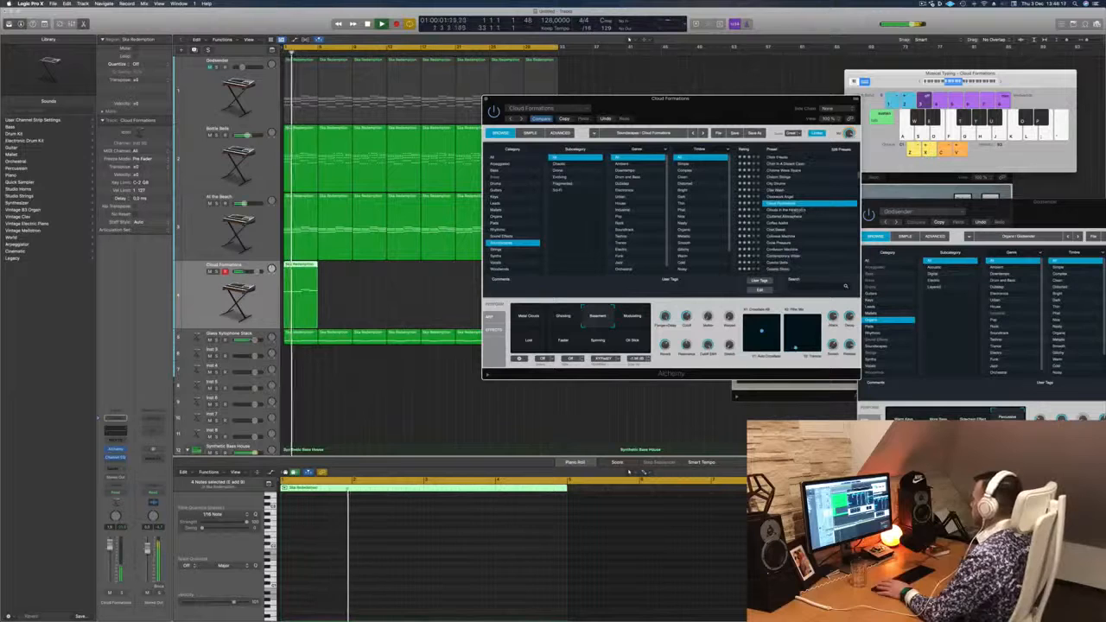
- Load the Clouds in the Headroom preset, lower the melody track's volume and audition its variations, from Muffled Sweep to Bright and Broken
left_click(791, 211)
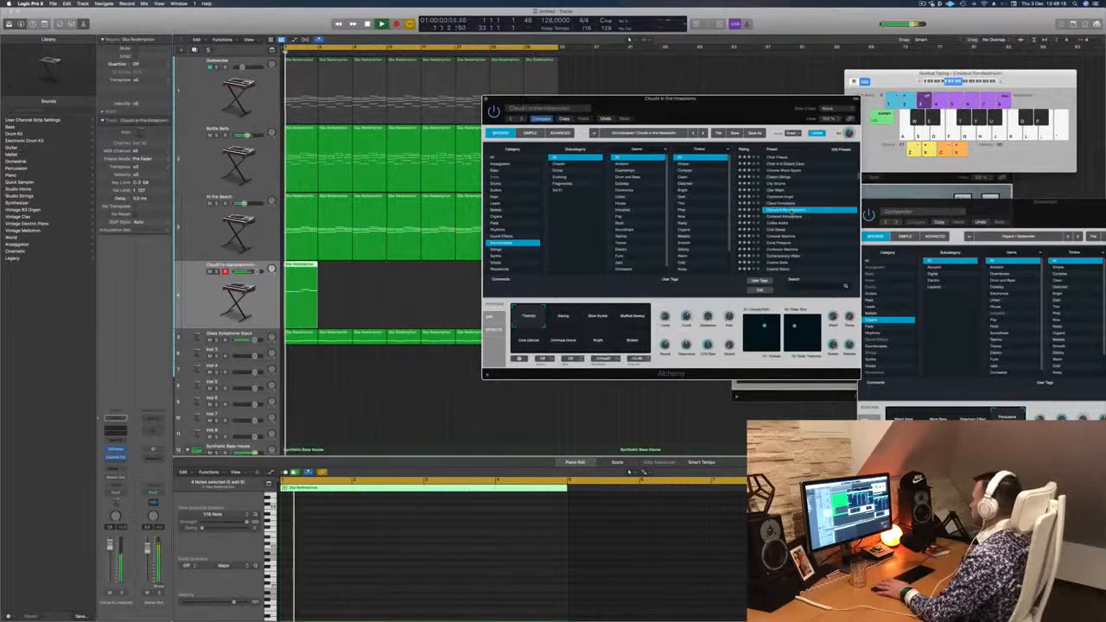
left_click_drag(110, 548, 108, 570)
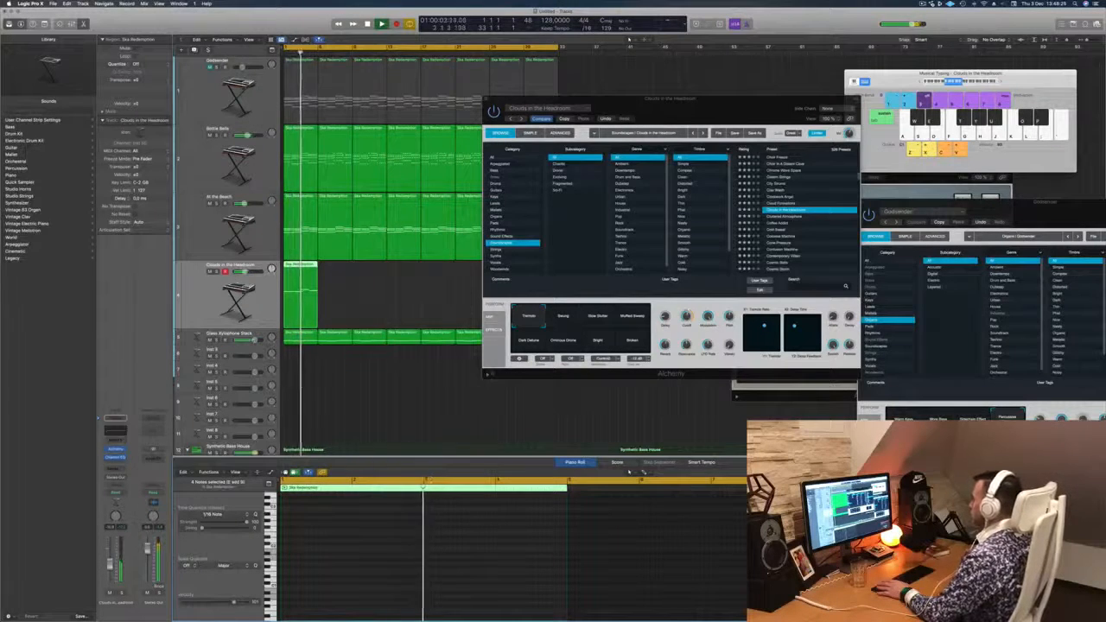
left_click(564, 317)
left_click(598, 316)
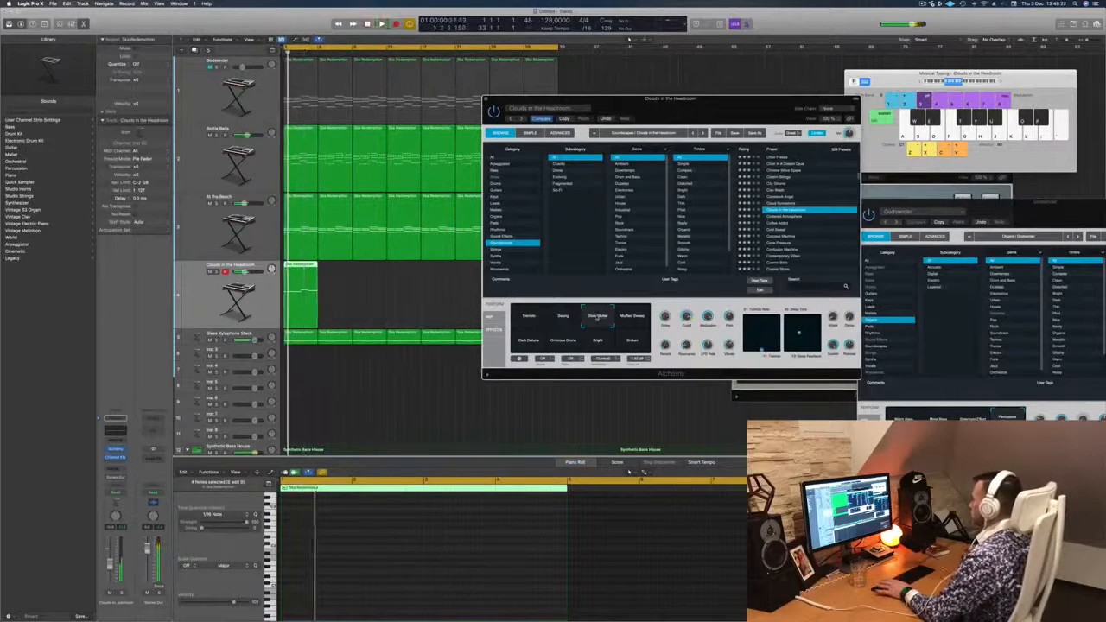
left_click(632, 317)
left_click(528, 340)
left_click(564, 342)
left_click(598, 342)
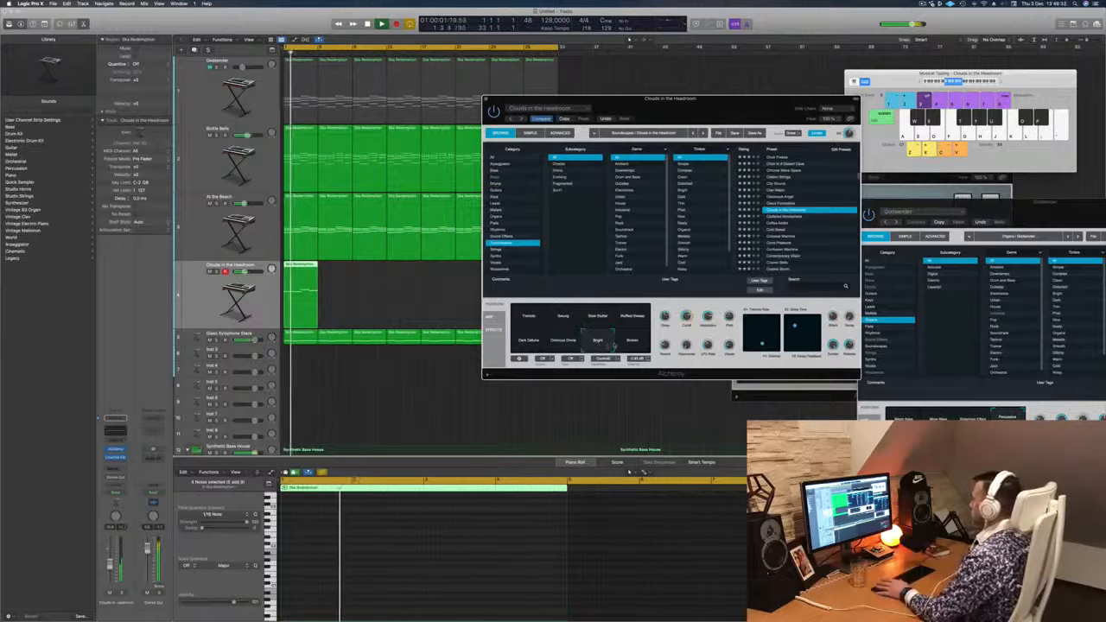
left_click(633, 343)
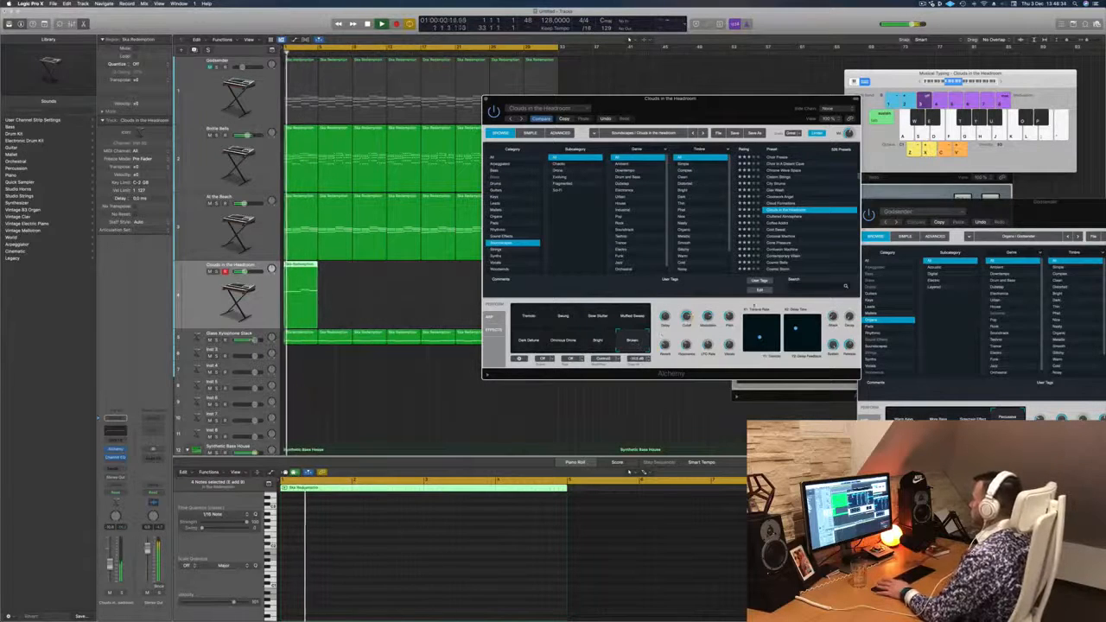
- Load the Coffee Addict soundscape preset and play the melody with it
left_click(776, 222)
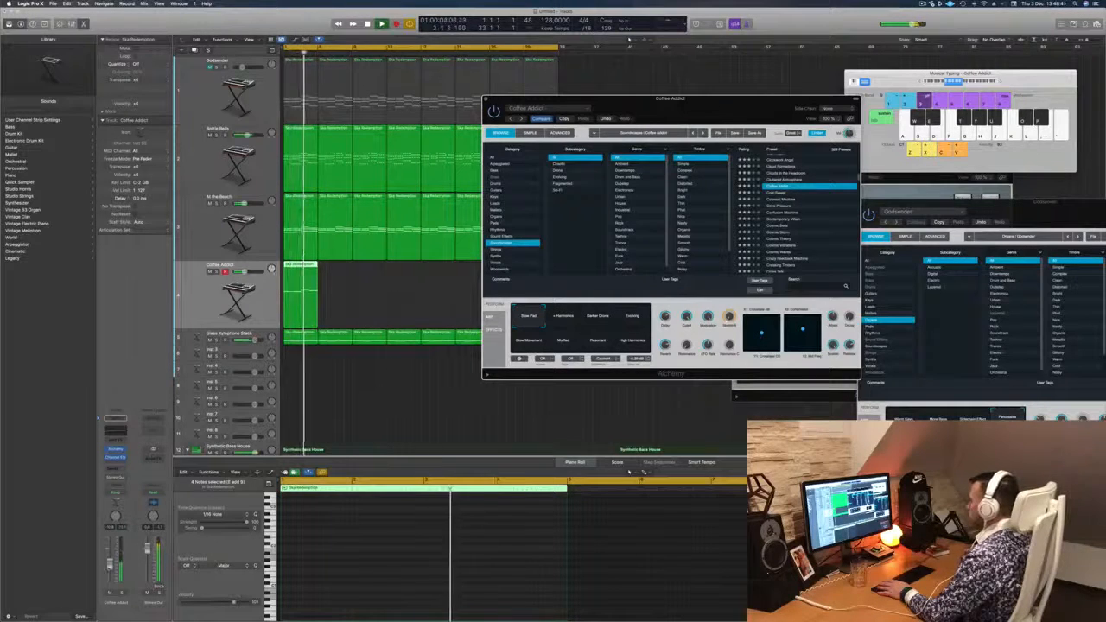
left_click(536, 553)
key("space")
key("space")
- Load the Colossal Machine preset, audition it soloed and in the mix, and switch to its Motor variation
left_click(782, 200)
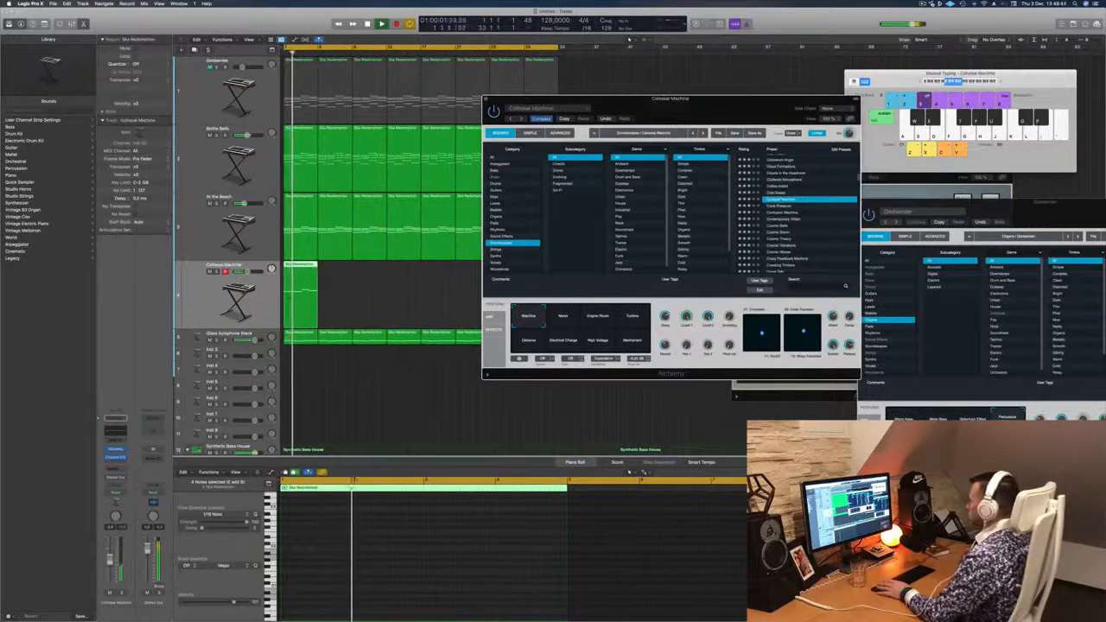
left_click(630, 471)
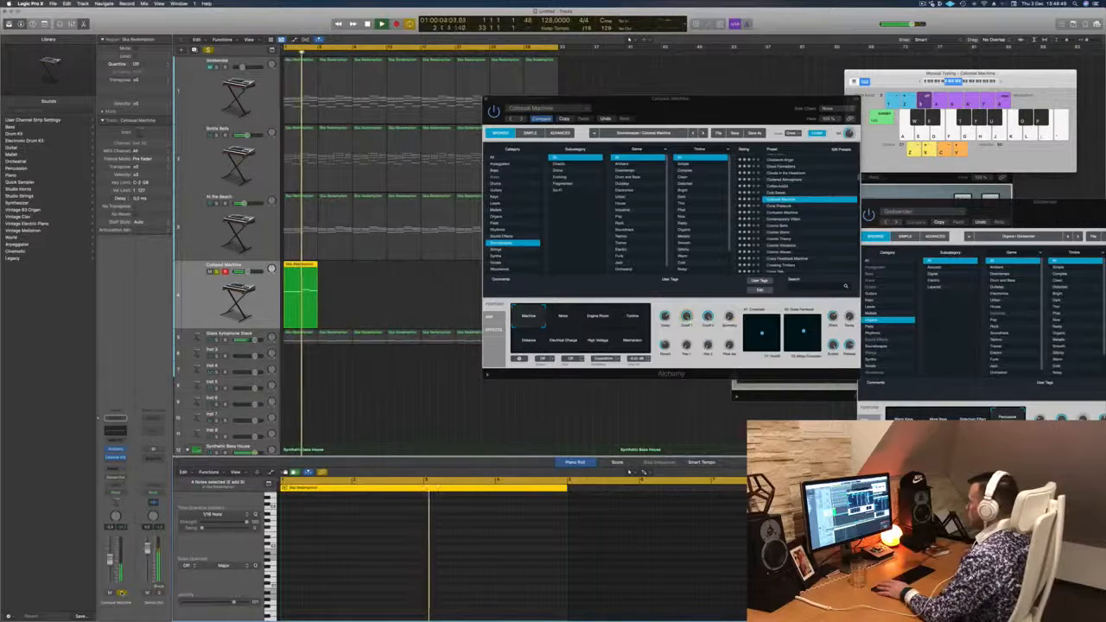
left_click(122, 593)
key("Return")
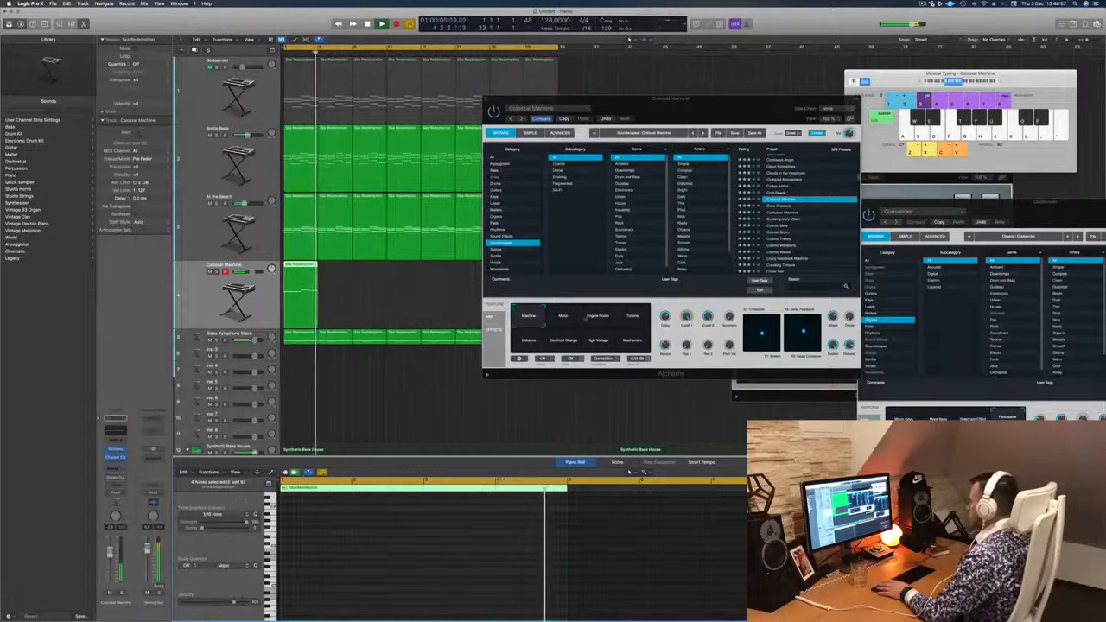
left_click(558, 321)
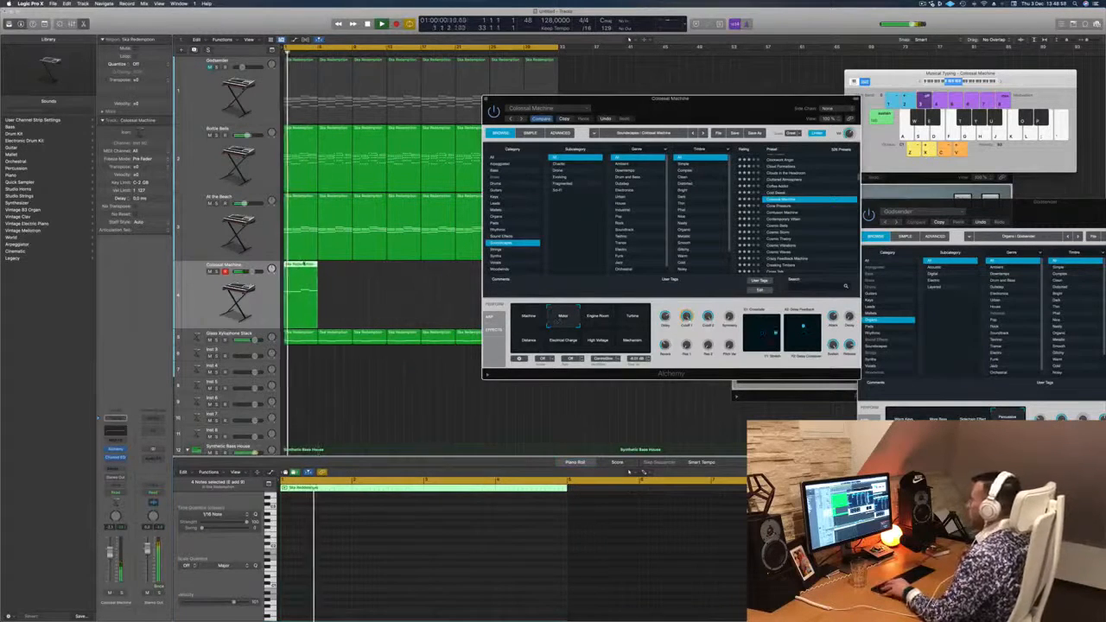
- Repeat the four-bar melody region along its track until it fills all 32 bars, moving the synth window out of the way
left_click_drag(314, 264, 340, 271)
left_click_drag(605, 97, 544, 275)
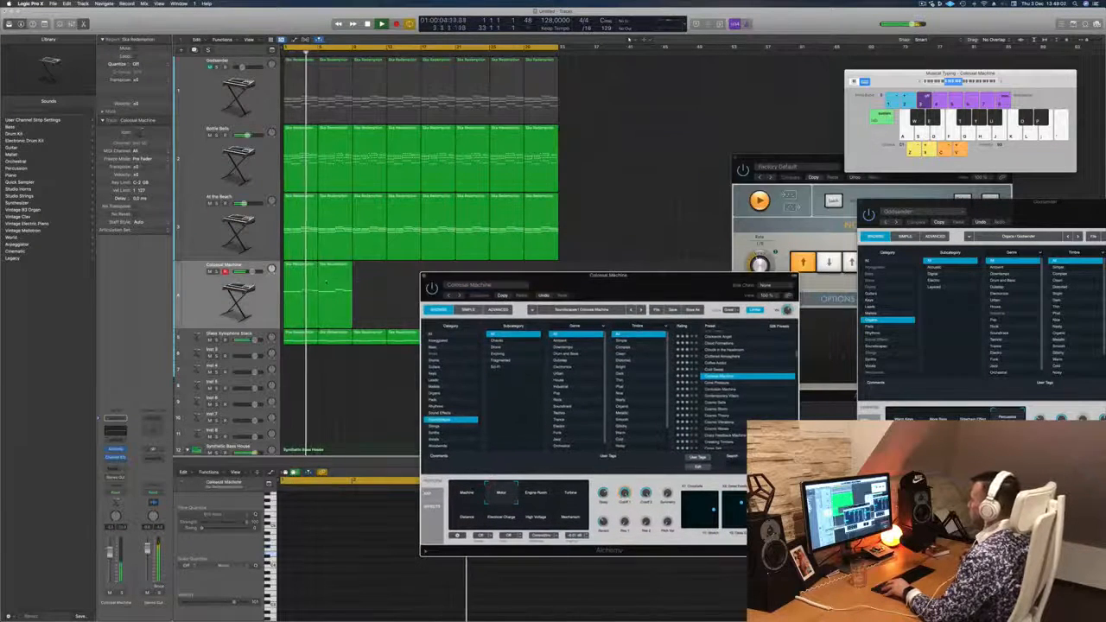
left_click(306, 278, "shift")
left_click_drag(305, 272, 366, 275)
left_click_drag(605, 275, 595, 356)
mouse_move(450, 278)
left_mouse_down()
mouse_move(303, 292)
mouse_move(312, 277)
mouse_move(459, 278)
mouse_move(441, 275)
left_mouse_up()
left_click_drag(594, 357, 655, 153)
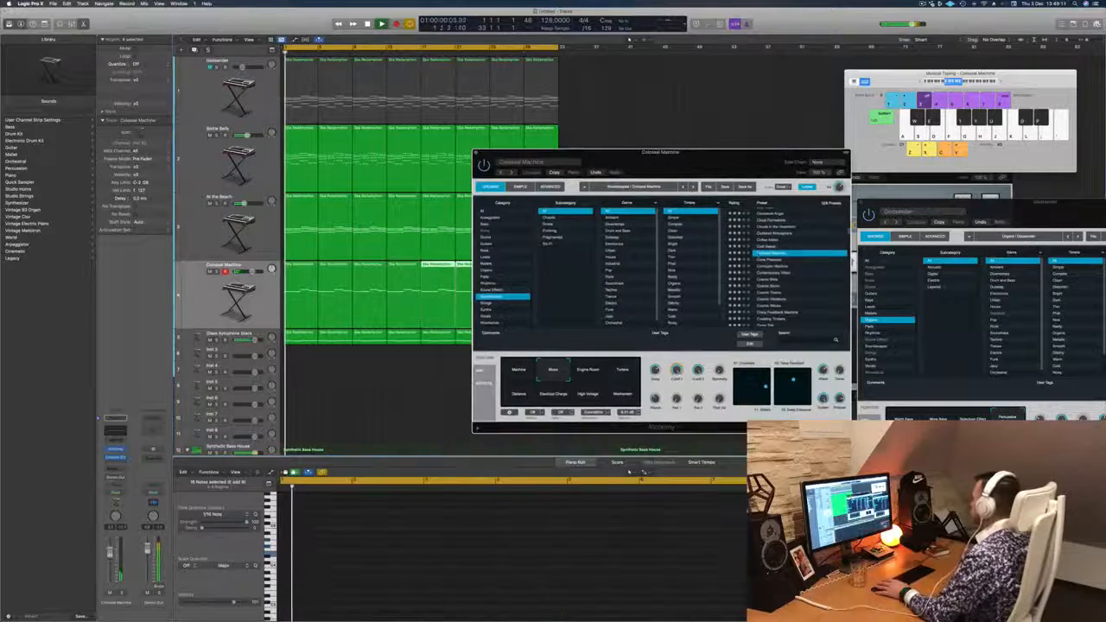
- Audition the soundscape presets Cone Pressure, Contemporary Villain, Cosmic Storm and Cosmic Vibrations on the melody
left_click(767, 261)
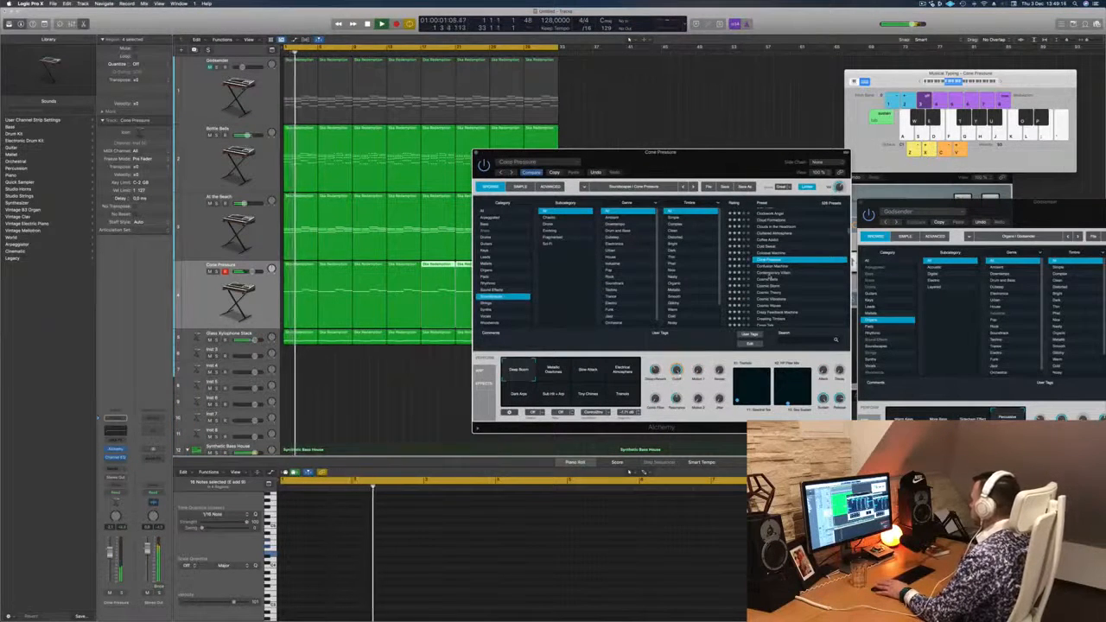
left_click(769, 274)
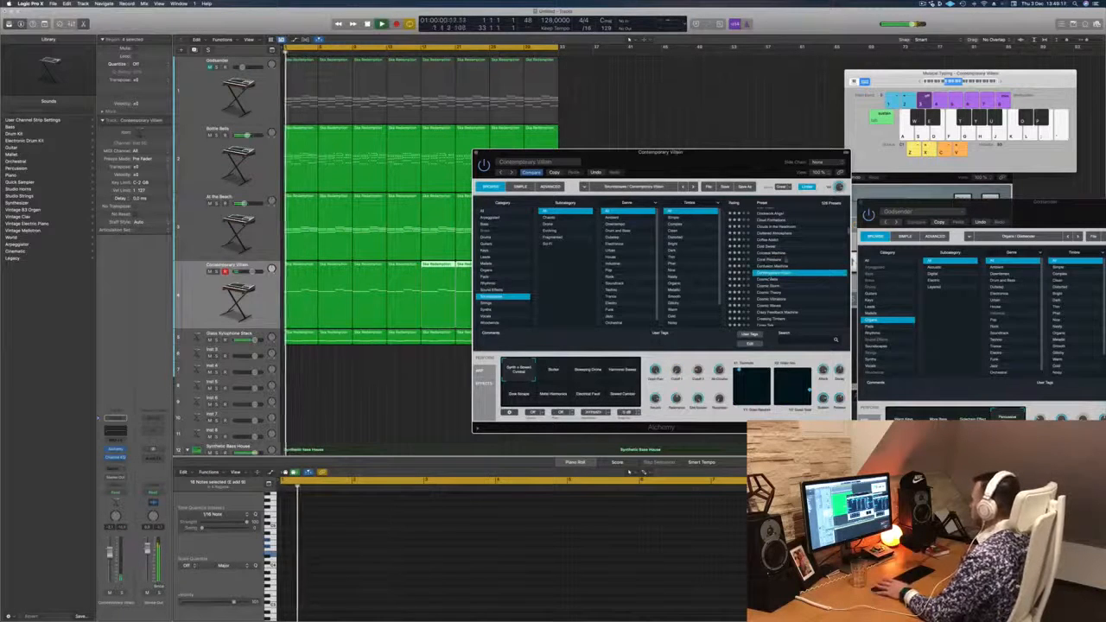
left_click(769, 286)
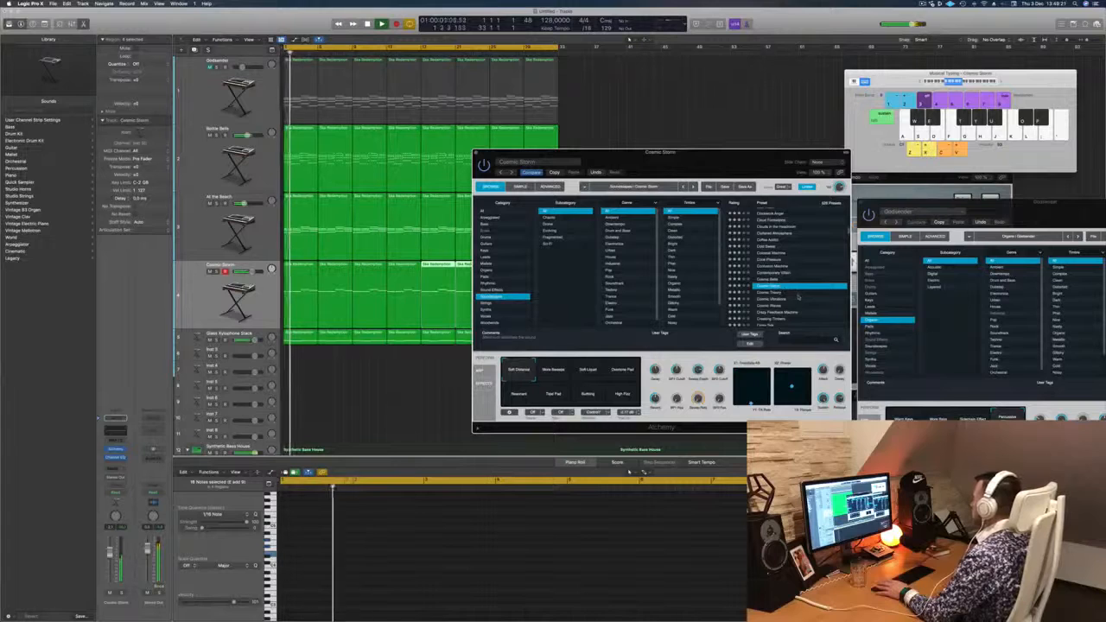
scroll(795, 290, "down", 1)
left_click(768, 278)
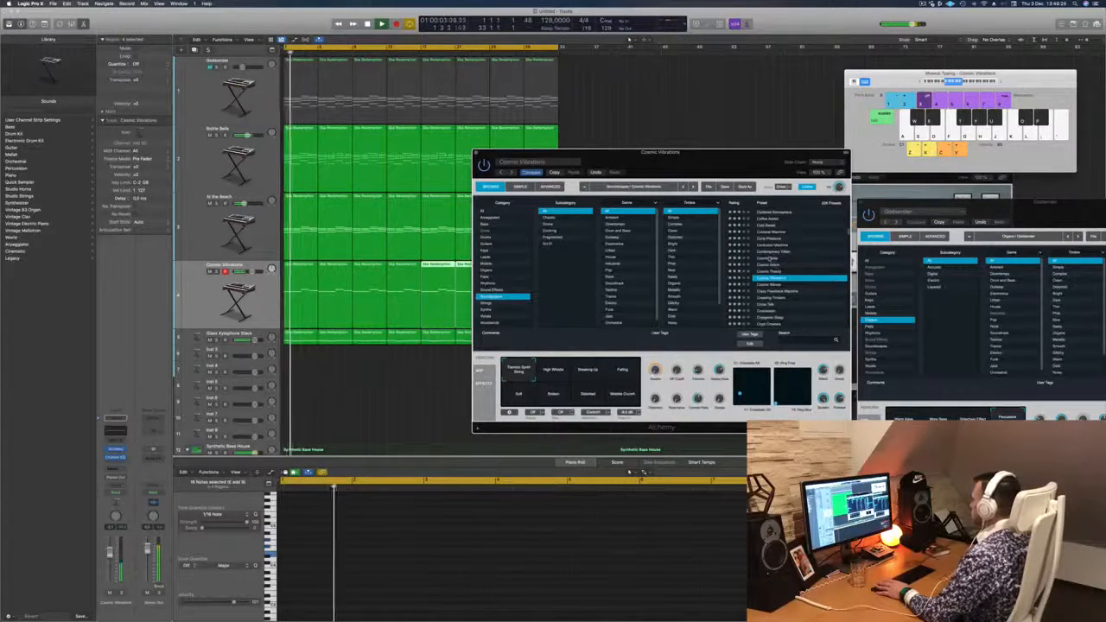
left_click_drag(729, 167, 700, 160)
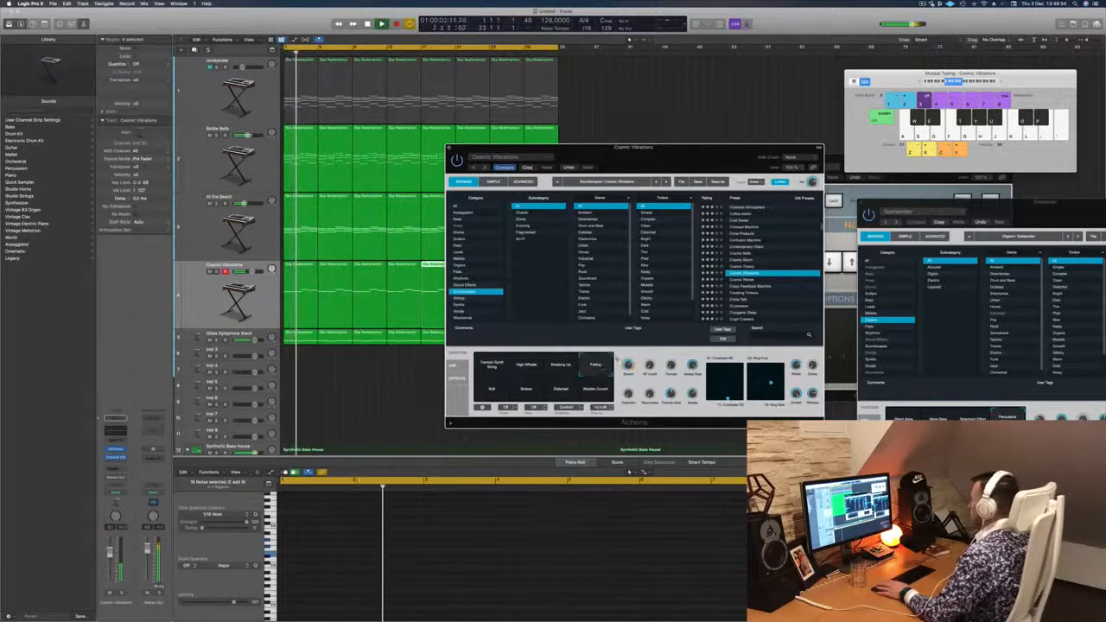
- Load the Cross Talk soundscape preset, choose its Subtle Shifts variation and play the melody from the start
left_click(737, 300)
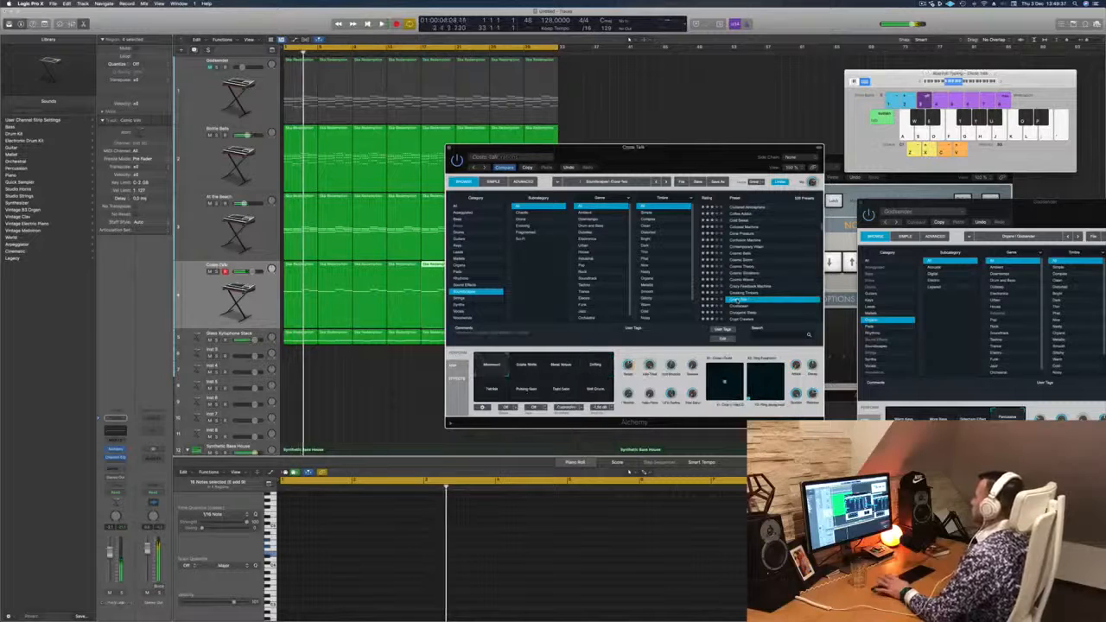
scroll(752, 276, "down", 2)
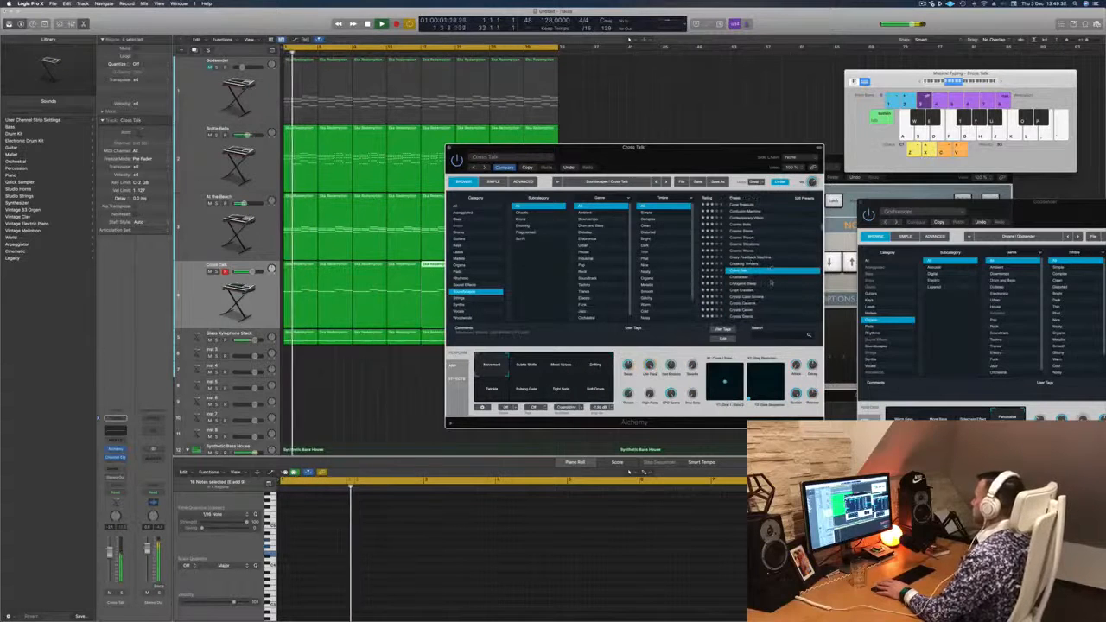
key("Return")
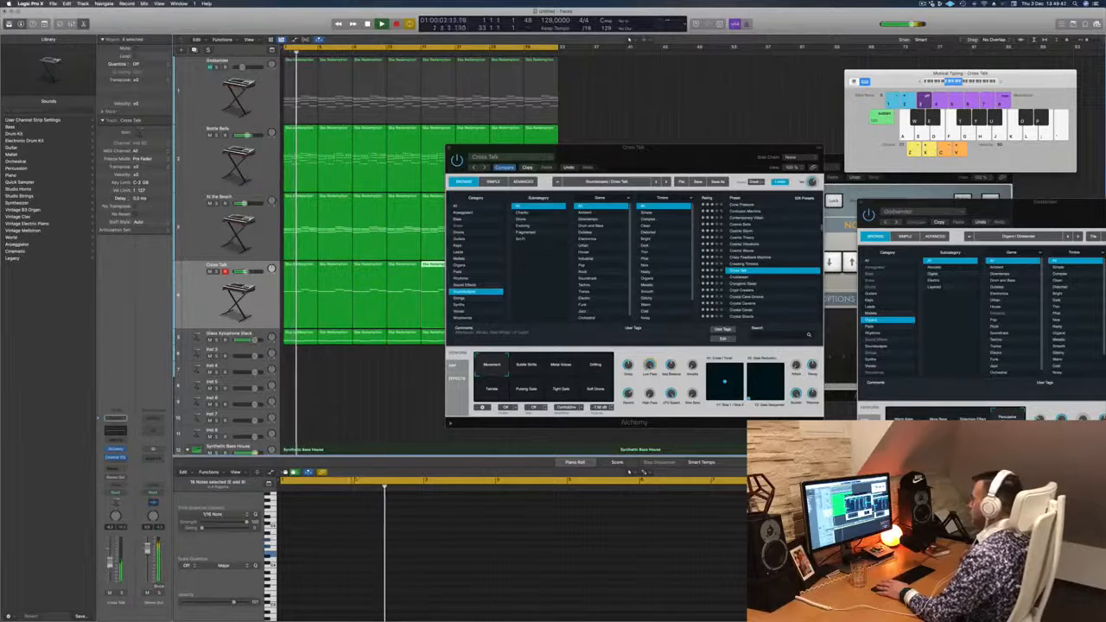
left_click(526, 368)
key("Return")
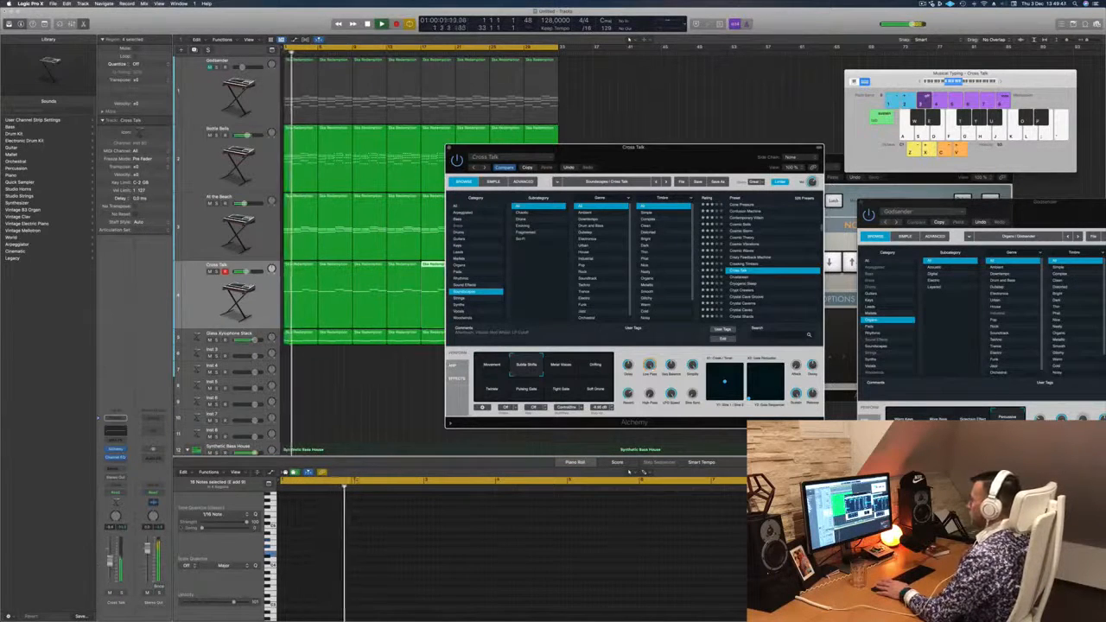
left_click(519, 536)
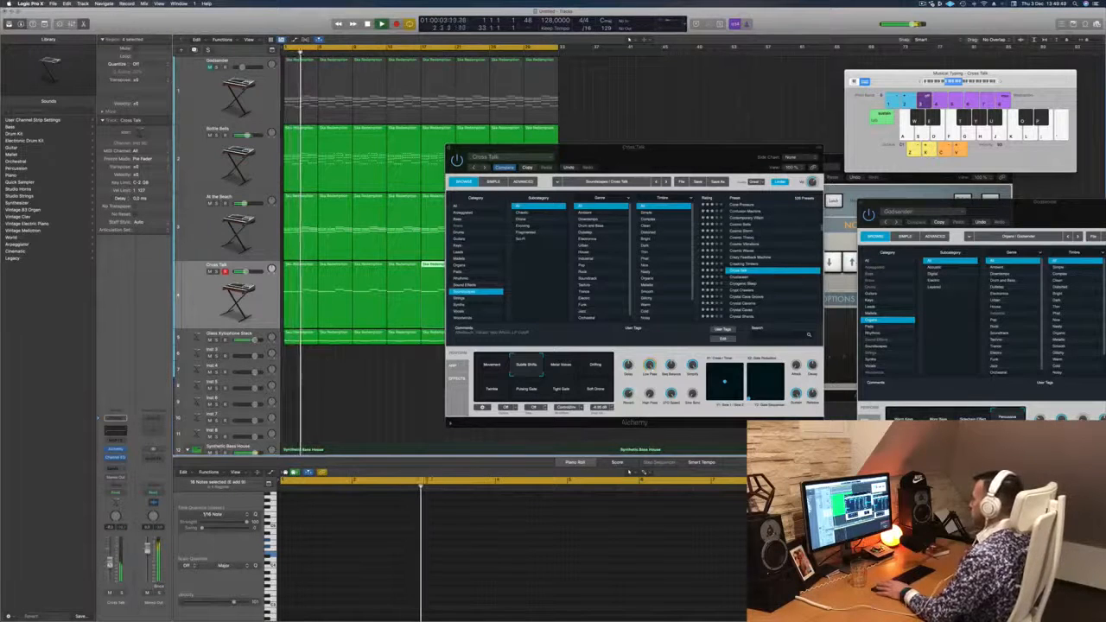
- Select the Glass Xylophone Stack track and add a send to an effects bus on its channel
key("Down")
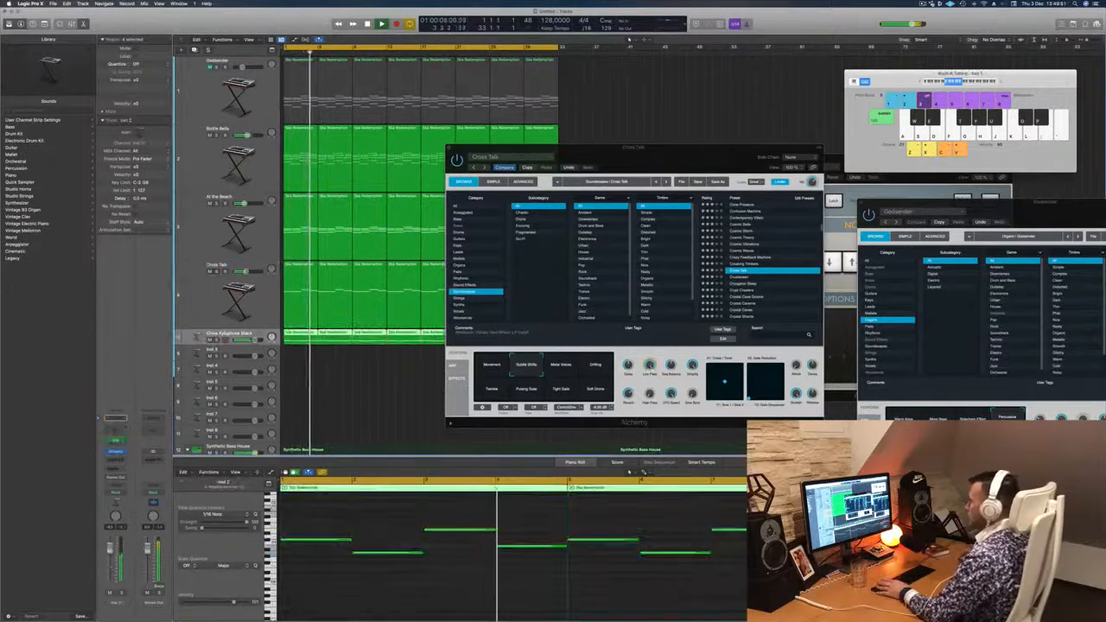
left_click(115, 419)
mouse_move(111, 478)
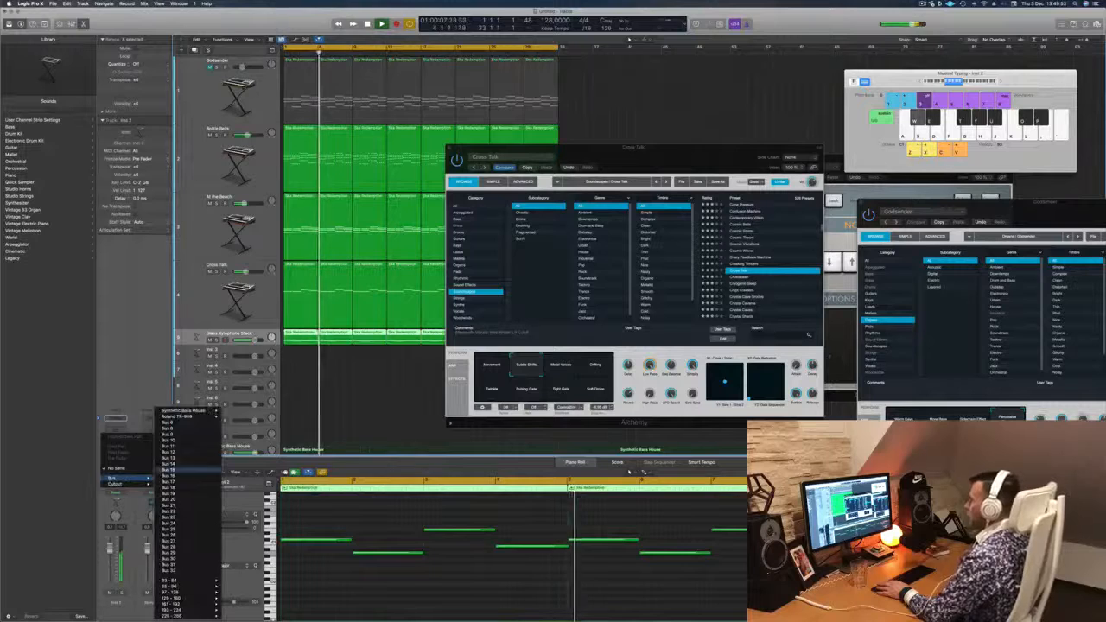
left_click(185, 422)
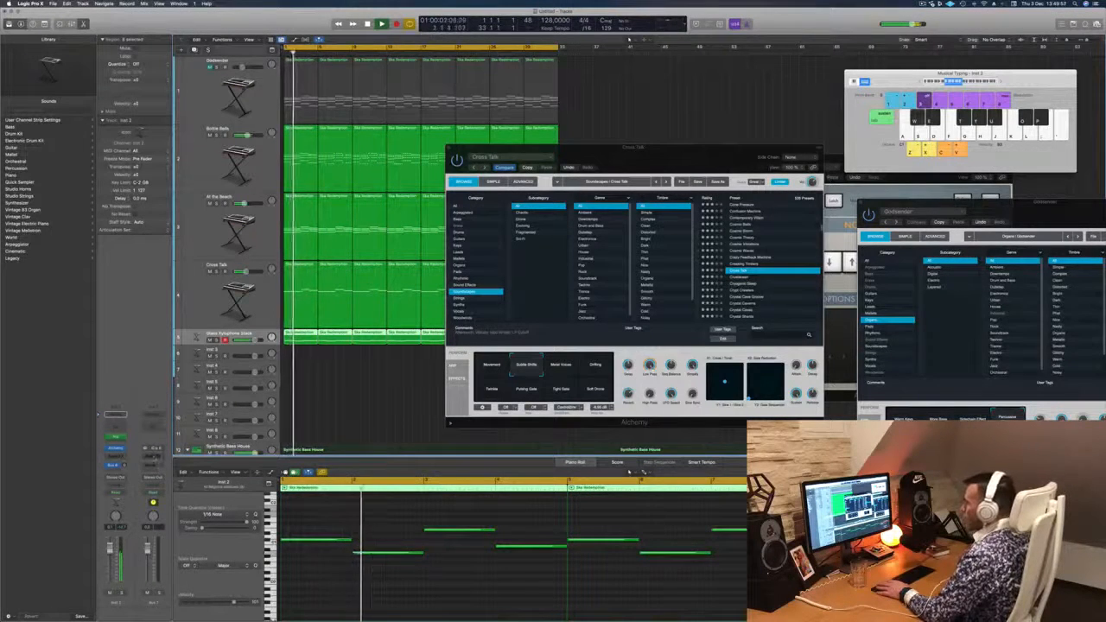
- Insert a stereo SilverVerb on the bus's aux channel, load the saved user preset and close the effect window
left_click(152, 451)
mouse_move(170, 484)
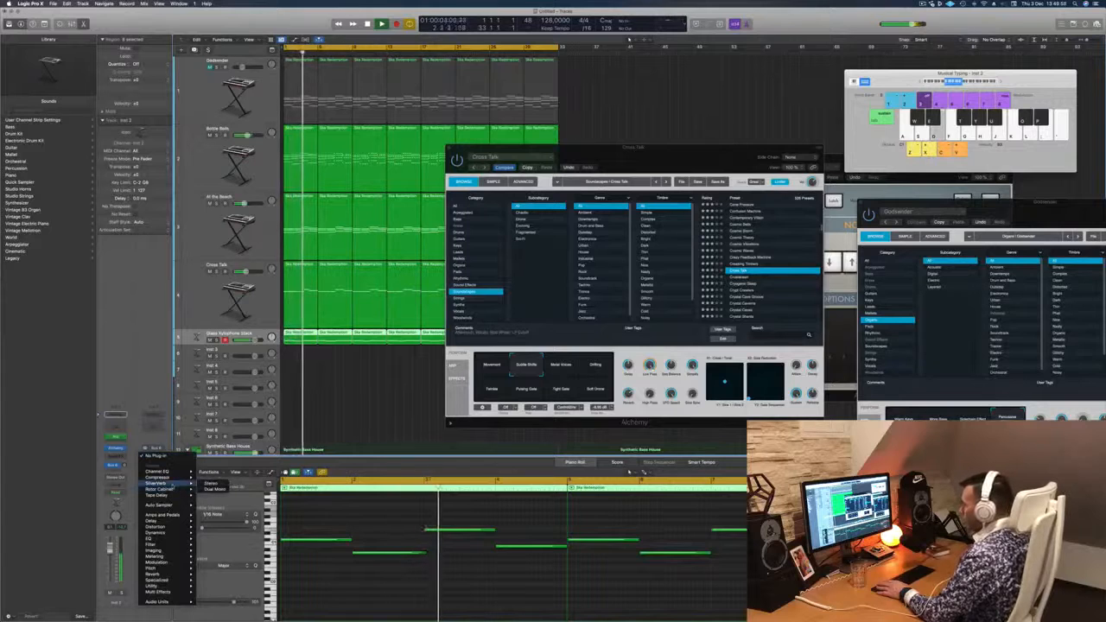
left_click(213, 485)
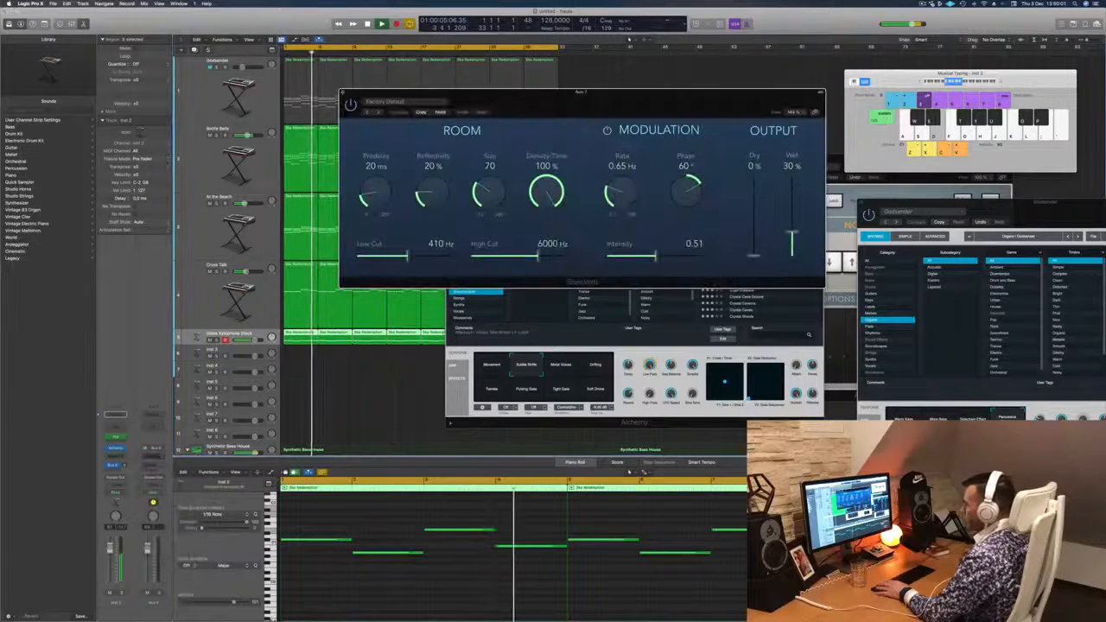
left_click(384, 101)
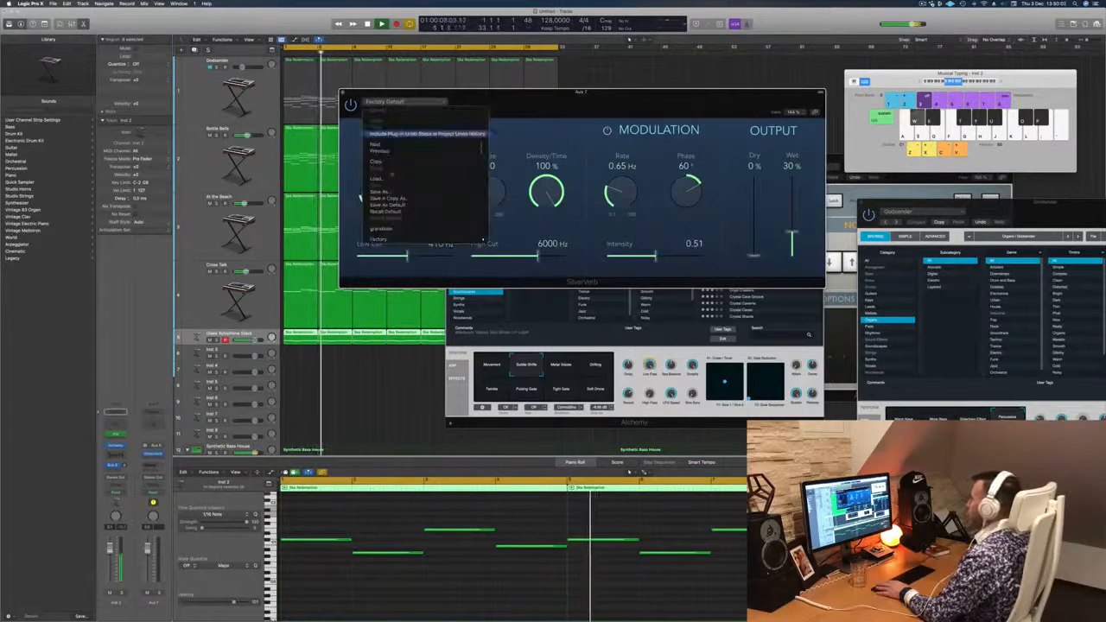
left_click(381, 228)
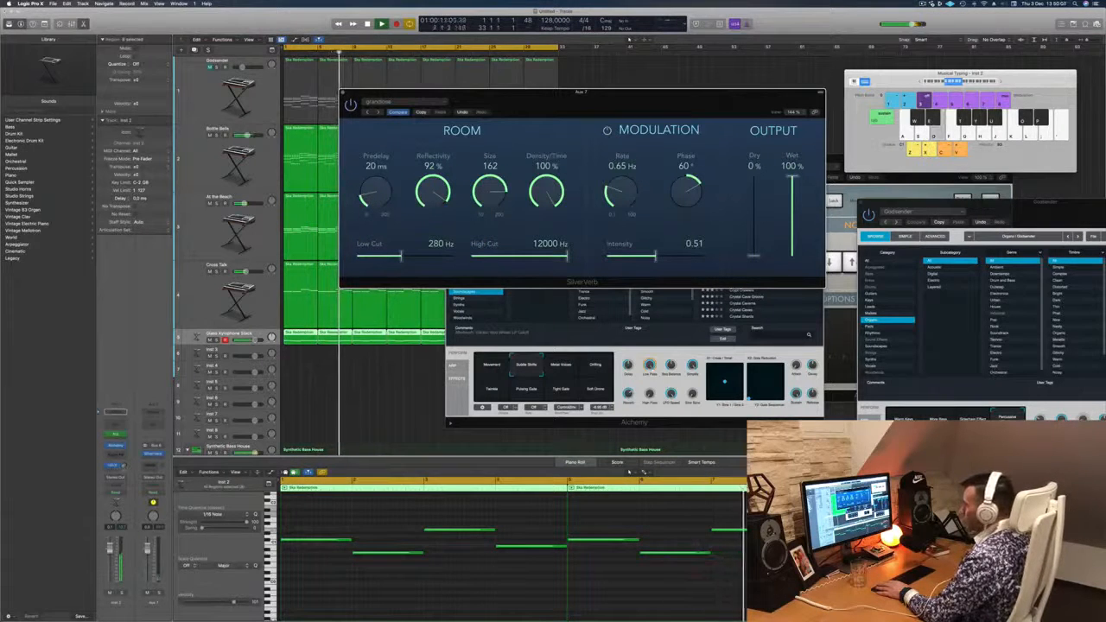
left_click(343, 93)
- Play the Glass Xylophone Stack track soloed from the start while trying Cross Talk's Metal Voices and Drifting variations, then unsolo it
left_click_drag(680, 157, 715, 146)
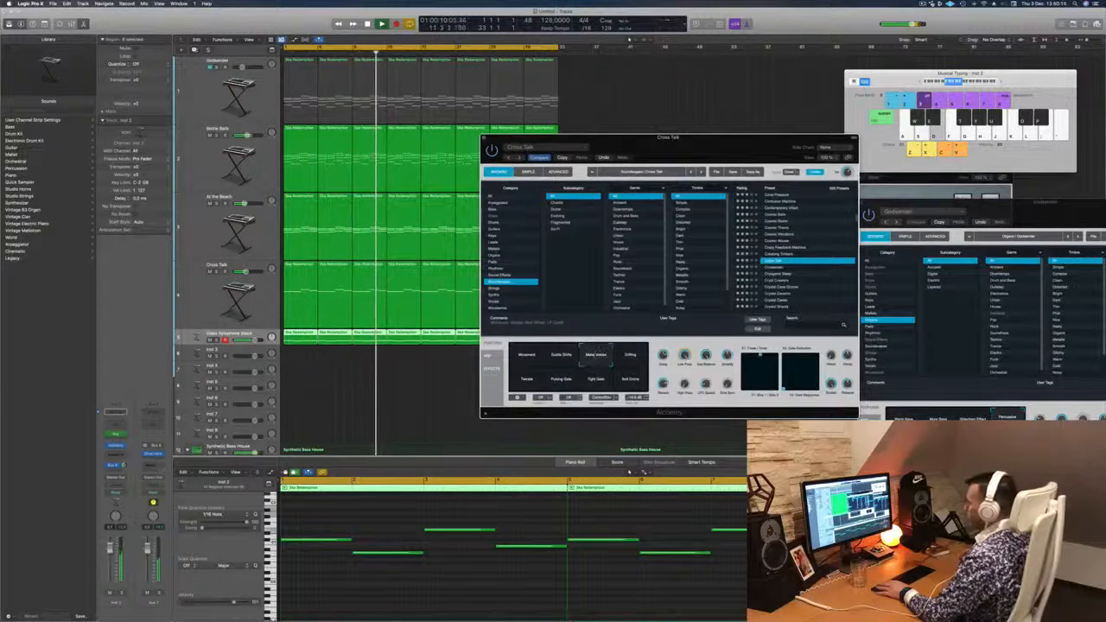
left_click(122, 593)
key("Return")
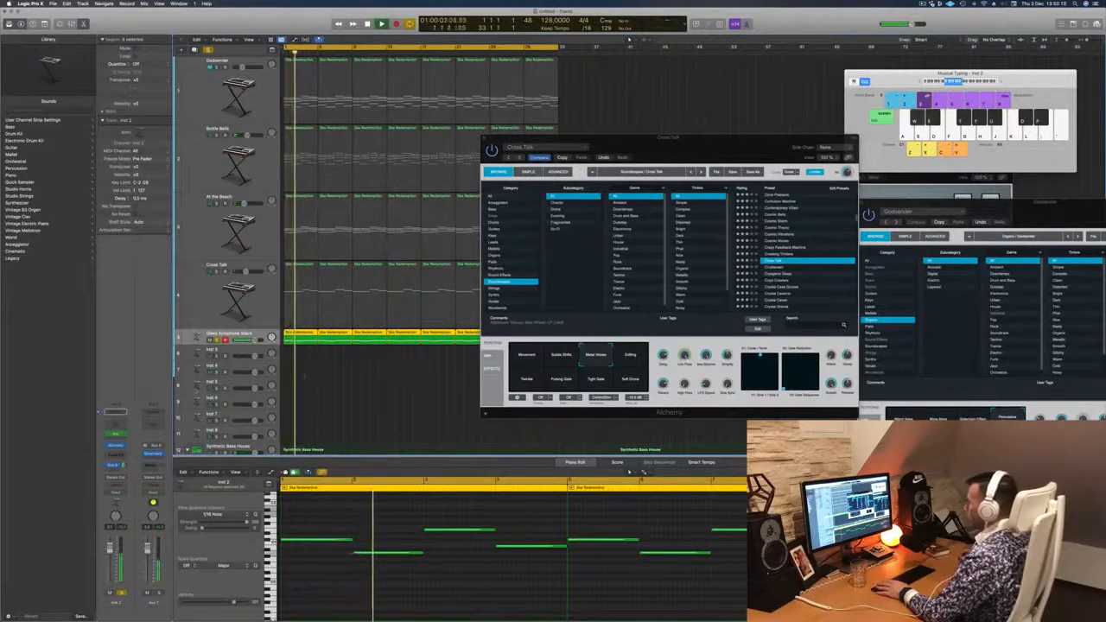
left_click(631, 356)
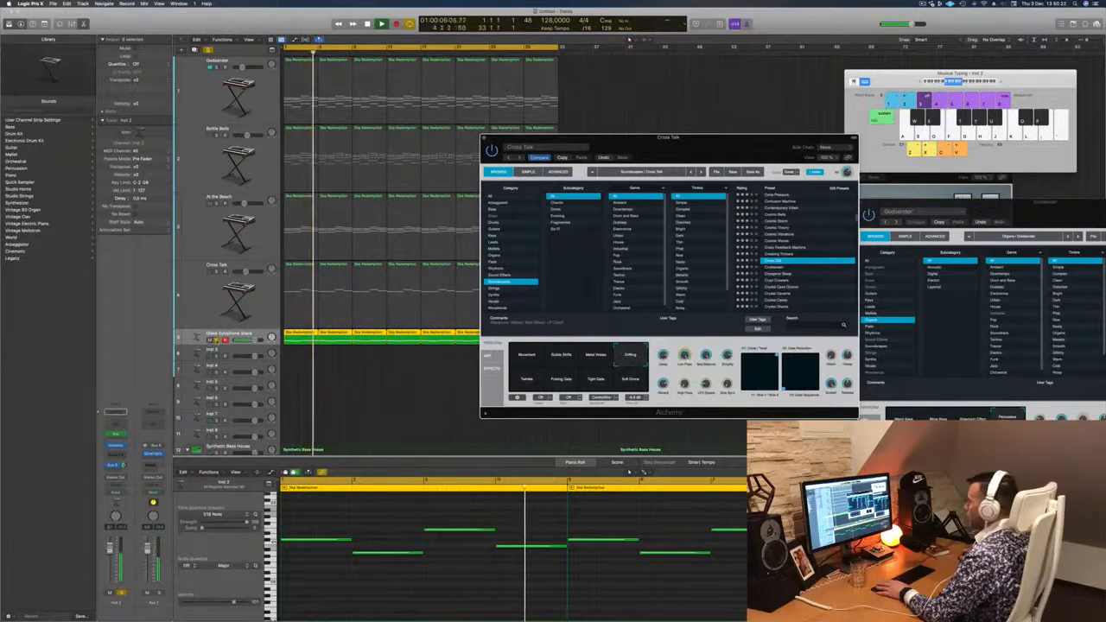
left_click(216, 340)
- Listen to the mix while switching between the Cross Talk and Glass Xylophone Stack tracks, with the synth window closed
key("space")
key("space")
left_click(211, 294)
key("space")
key("space")
key("space")
left_click(116, 451)
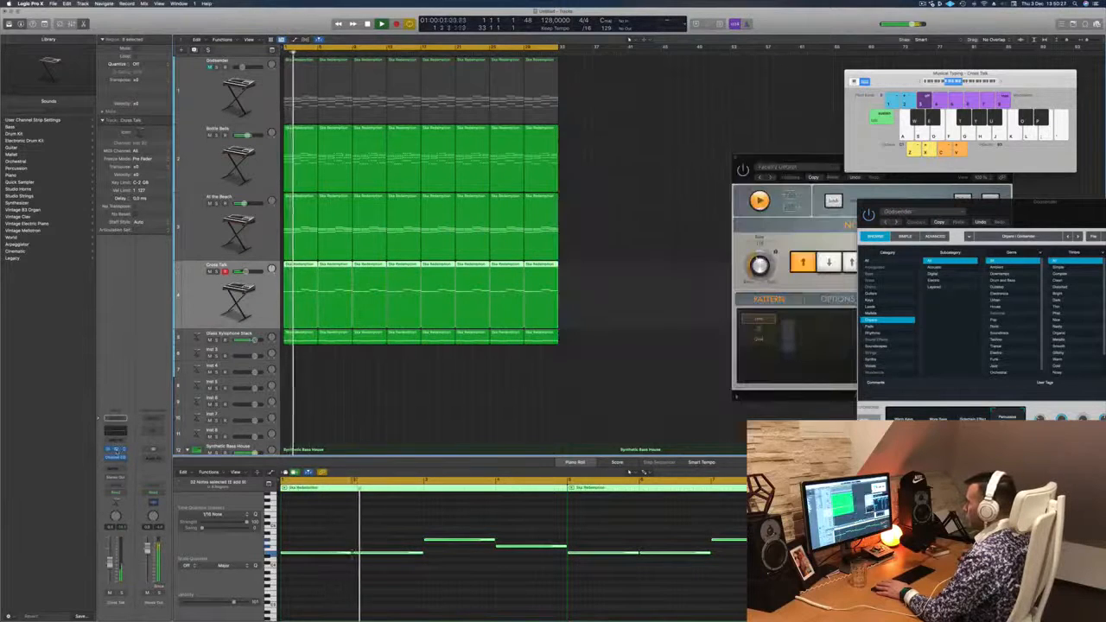
key("space")
key("space")
left_click(210, 336)
key("space")
key("space")
- Select the Cross Talk track and send it to the same SilverVerb bus
key("space")
key("space")
left_click(205, 298)
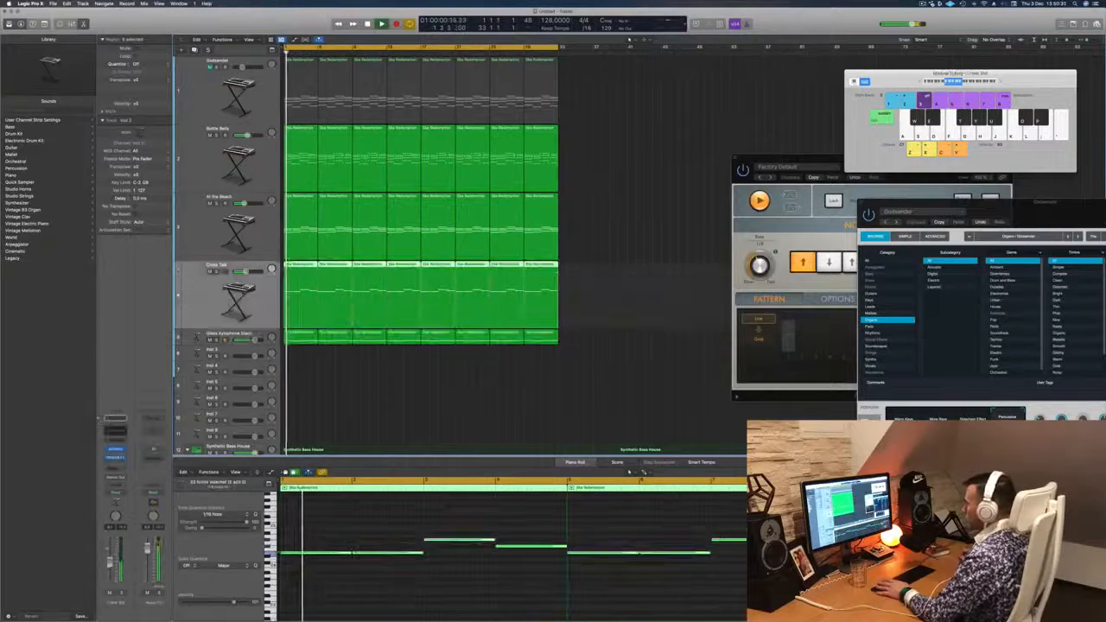
key("space")
key("space")
left_click(117, 469)
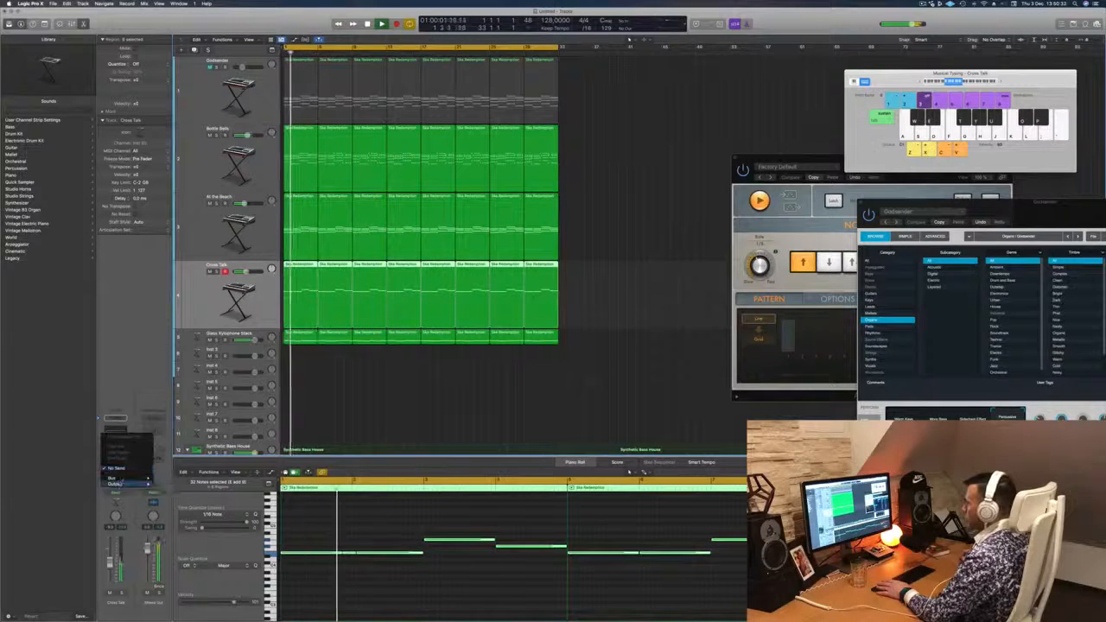
mouse_move(130, 478)
left_click(195, 423)
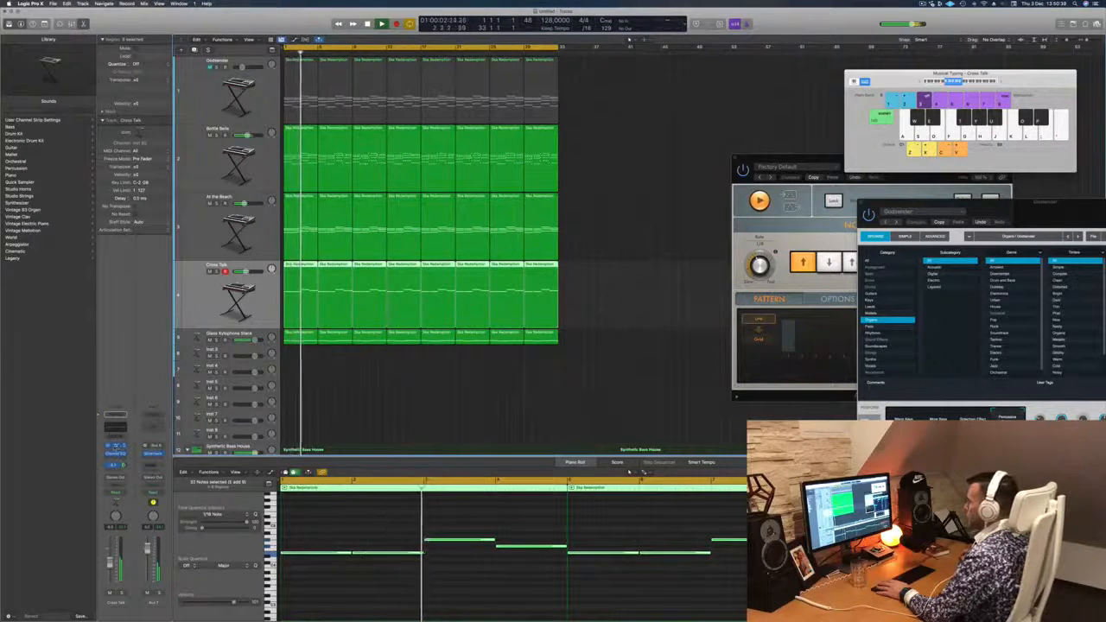
- Open the Cross Talk track's Alchemy synth, move its window lower and play from the start
left_click(115, 447)
left_click_drag(728, 153, 706, 221)
key("Return")
- Audition Cross Talk's variations from the start, including Subtle Shifts, Metal Voices, Soft Drone and Pulsing Gate
left_click(544, 421)
key("Return")
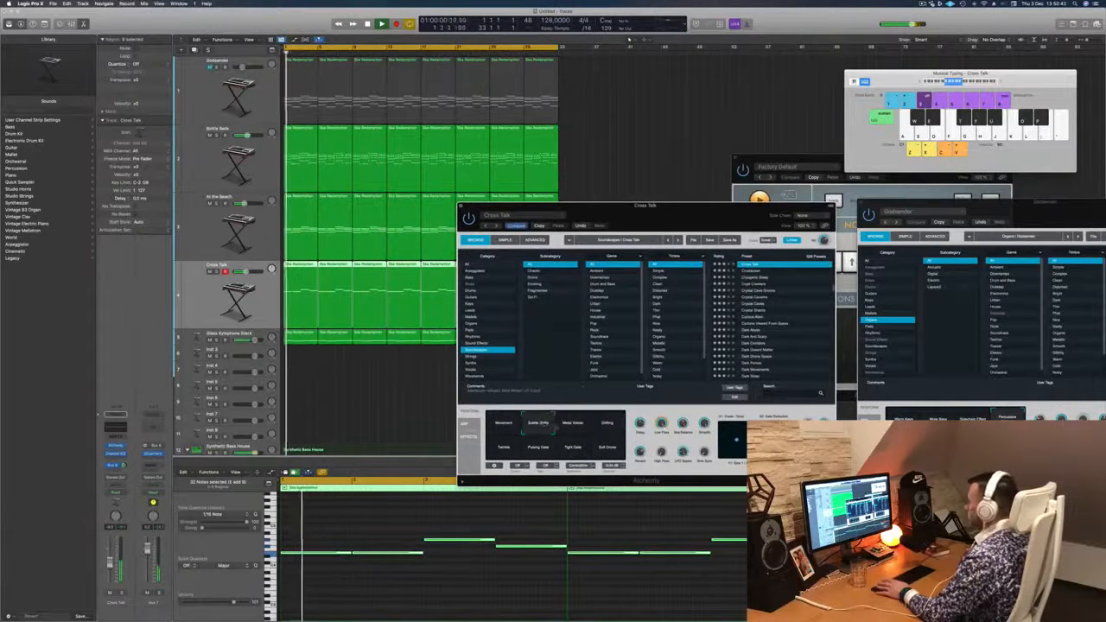
left_click(583, 428)
left_click(606, 454)
key("Return")
left_click(509, 453)
key("Return")
left_click(538, 447)
key("Return")
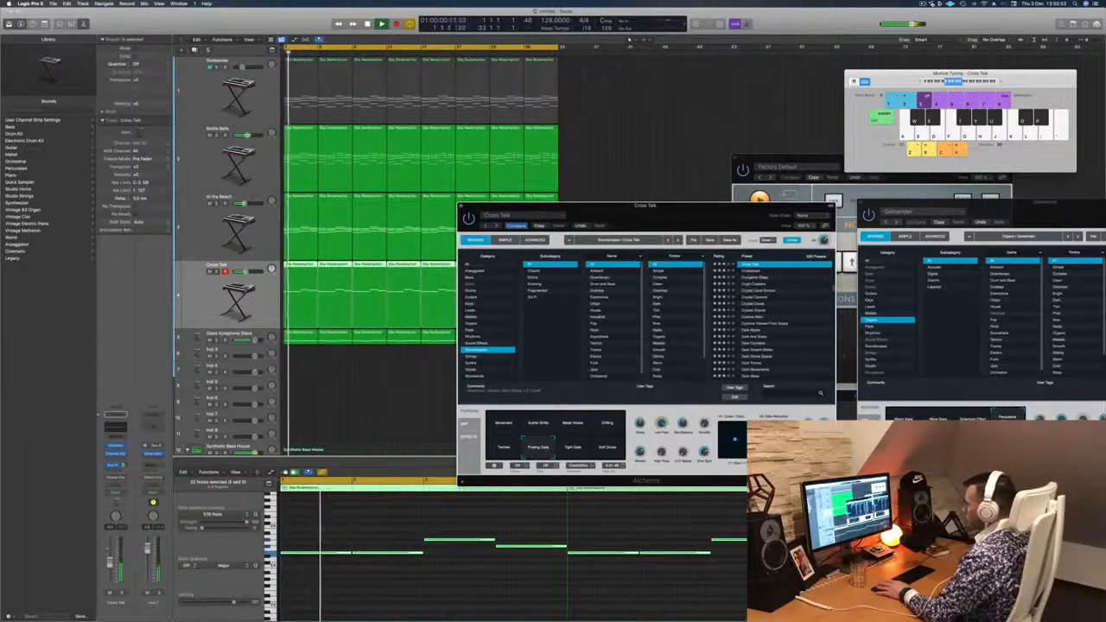
left_click(407, 473)
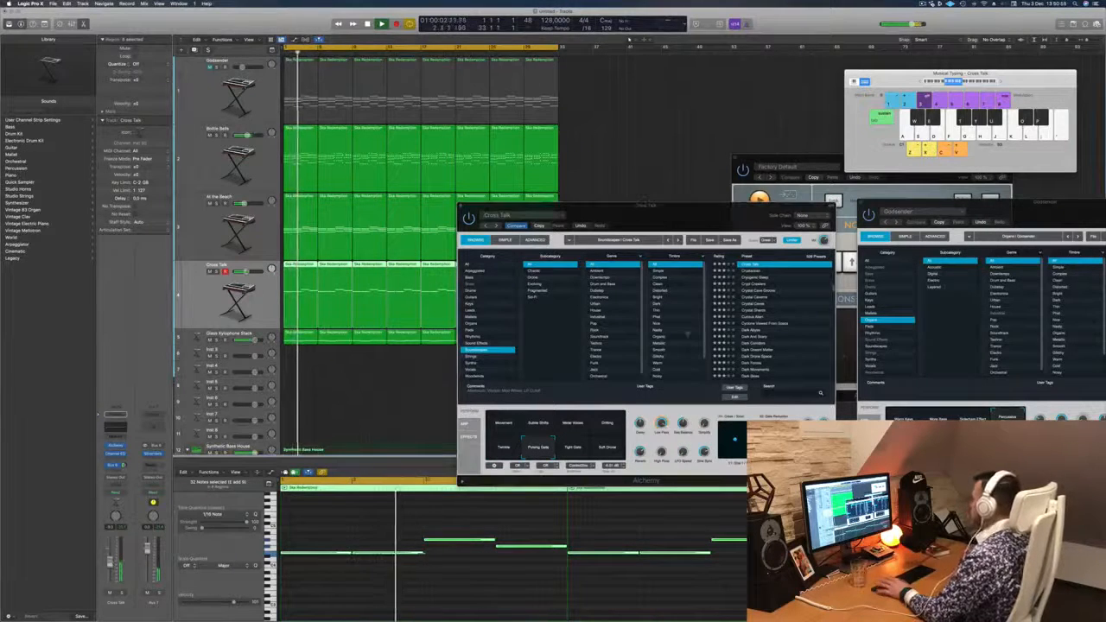
- Audition the presets Cyclone Viewed From Space and Crystal Caves on the melody from the start
left_click(766, 325)
left_click(767, 324)
key("Return")
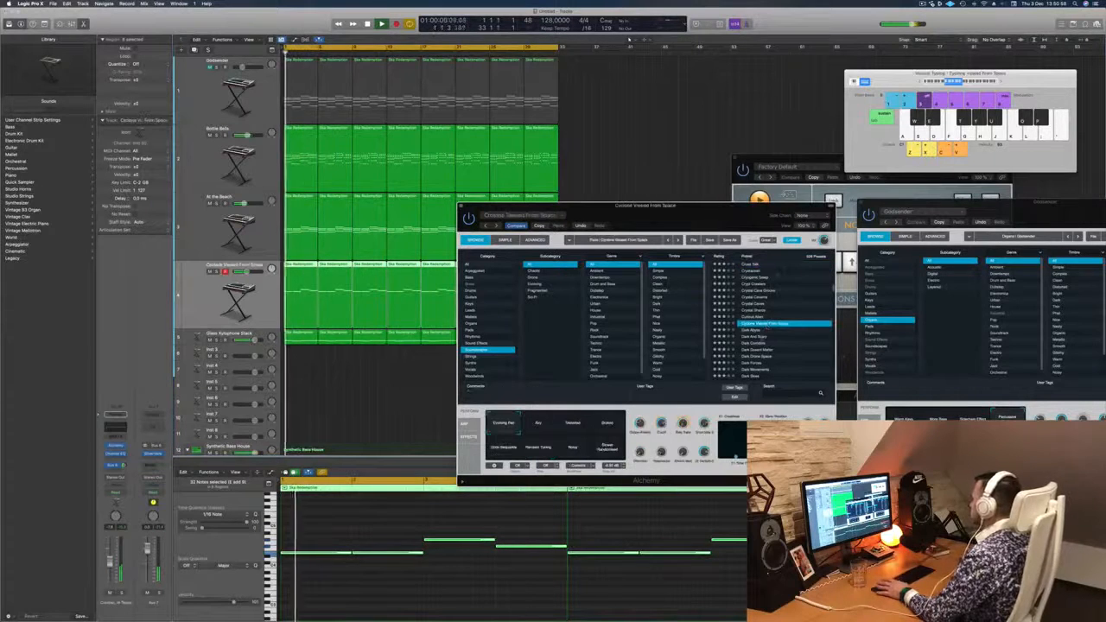
left_click_drag(756, 221, 652, 224)
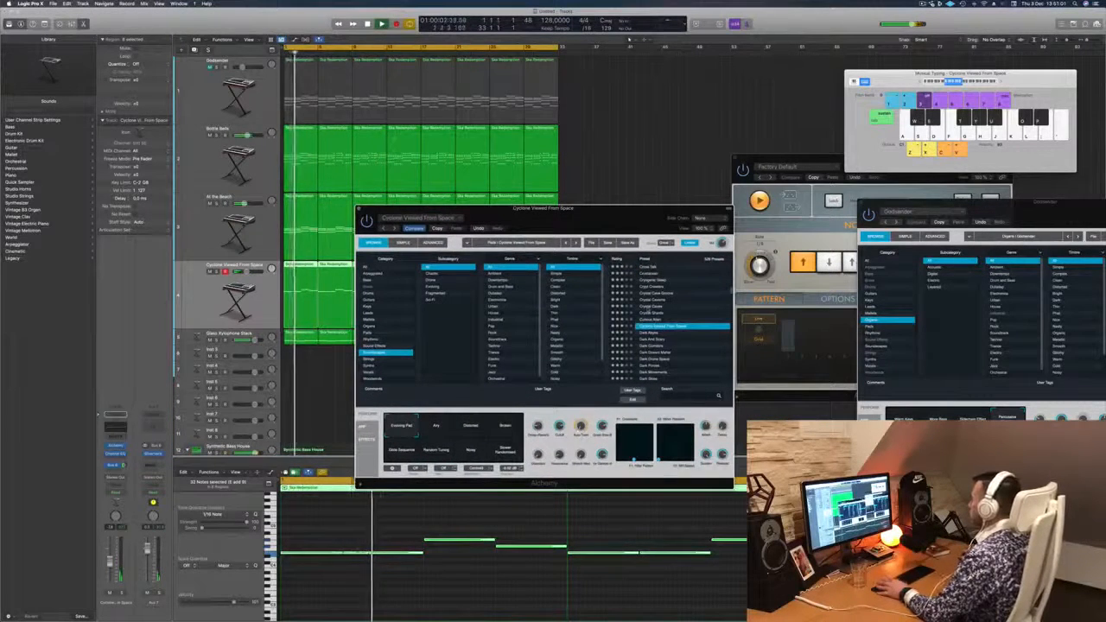
left_click(650, 307)
key("Return")
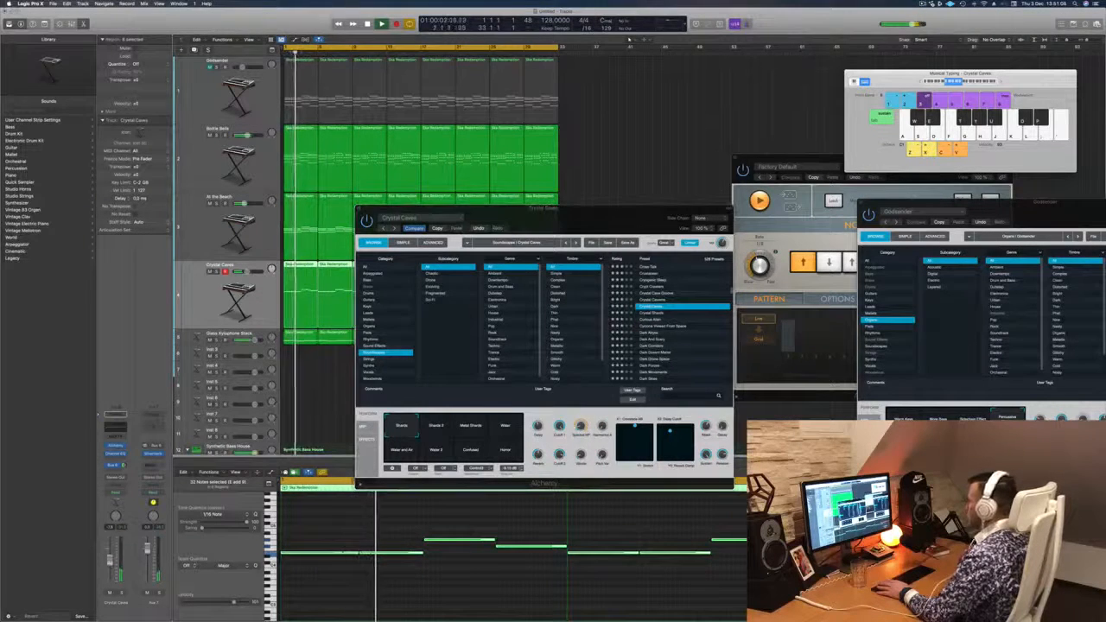
- Audition the soundscape presets Dark Times and Darkness and Light on the melody, then pick Deception
scroll(682, 352, "down", 2)
scroll(685, 347, "down", 1)
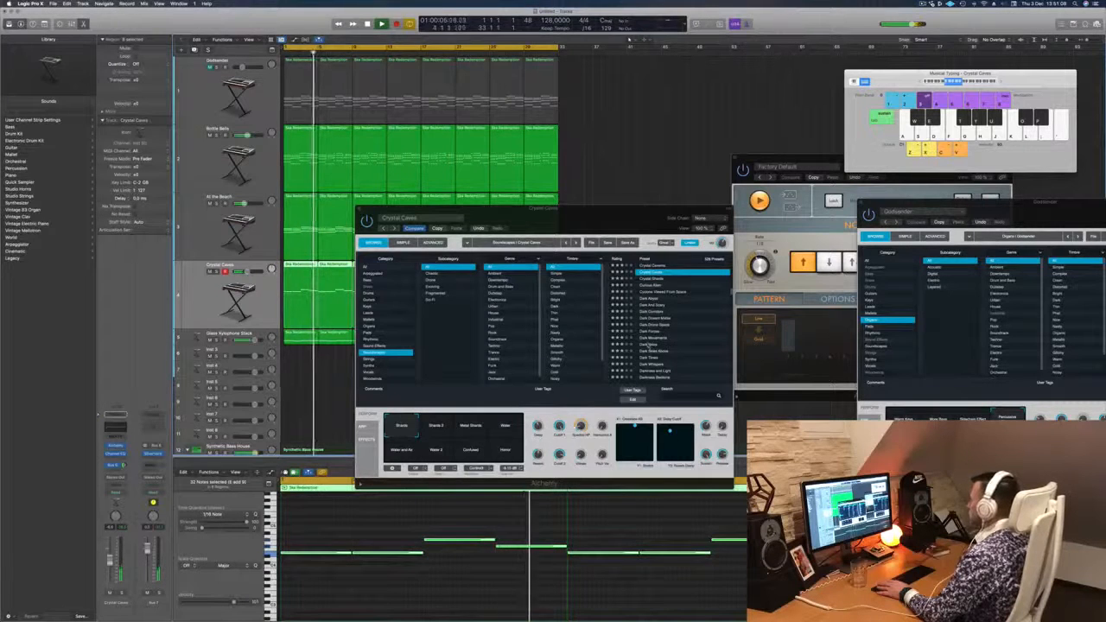
left_click(649, 357)
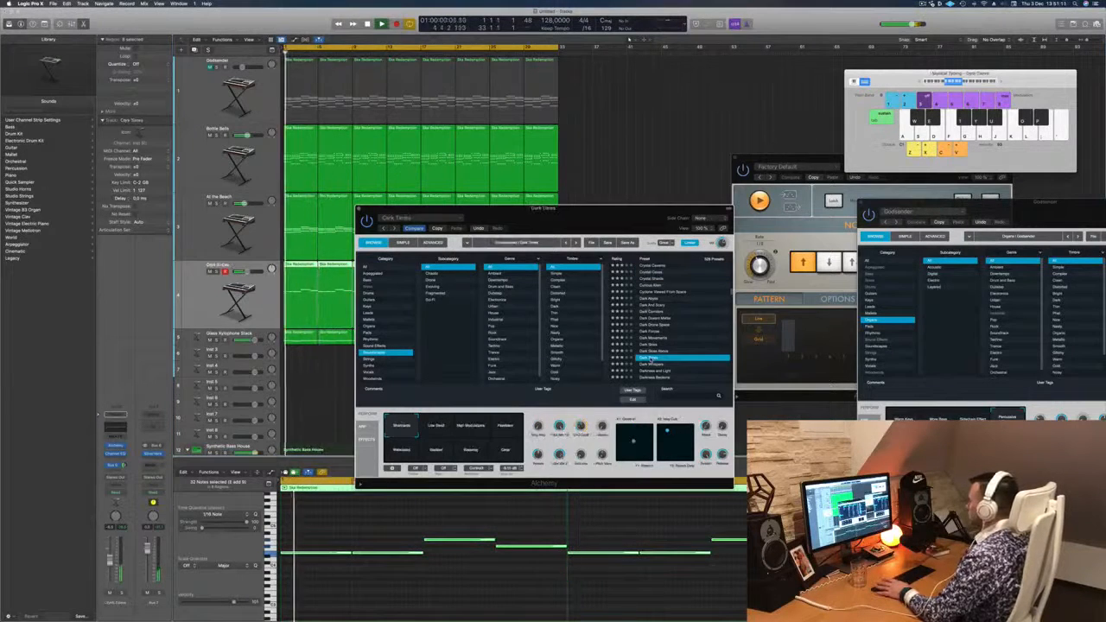
scroll(671, 347, "down", 3)
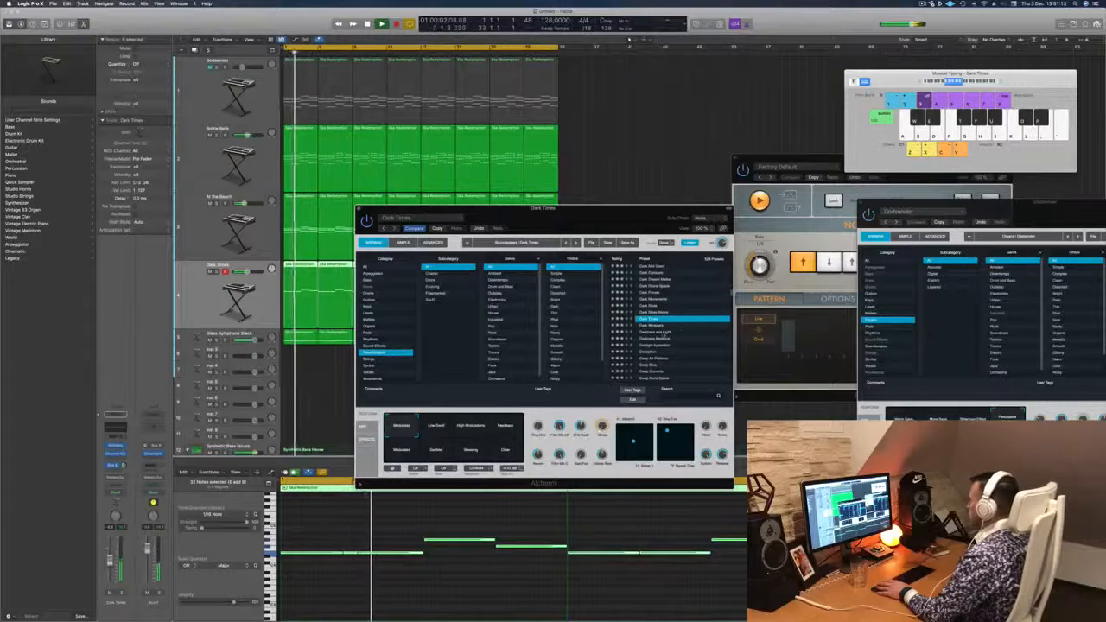
left_click(663, 333)
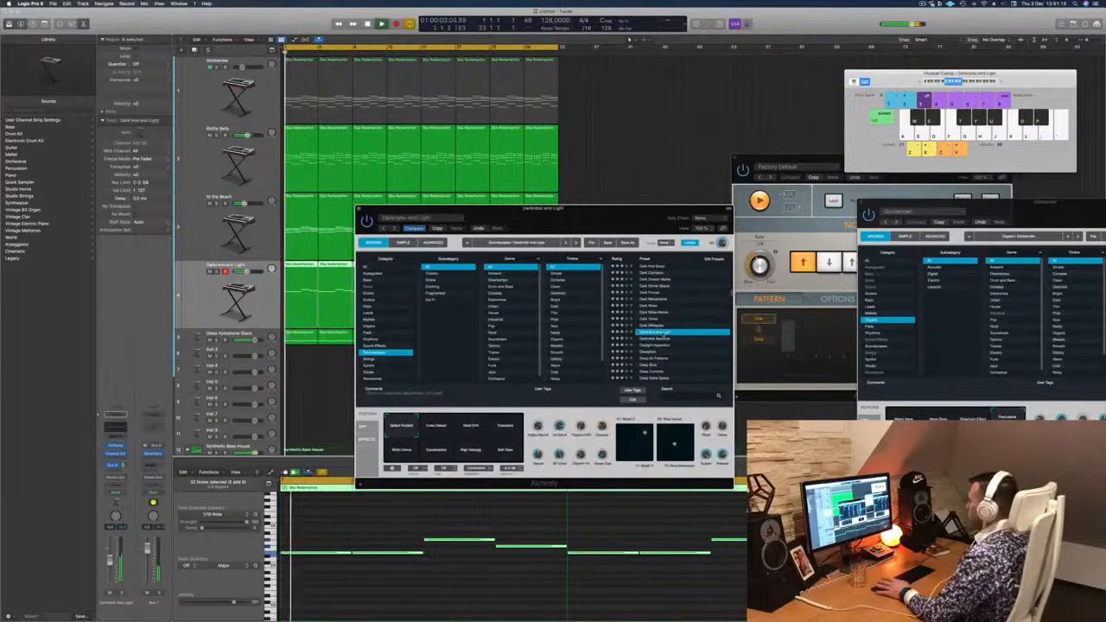
scroll(670, 323, "down", 2)
left_click(659, 323)
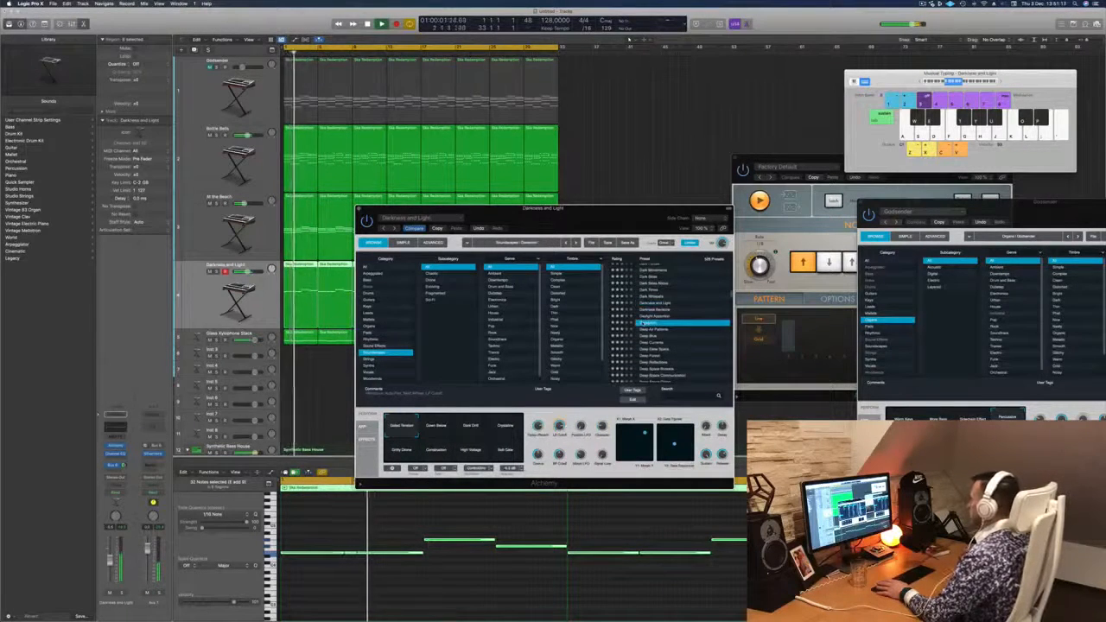
- Load the Deep Air Patterns preset, try its variations and choose Shimmering Pad
left_click(658, 329)
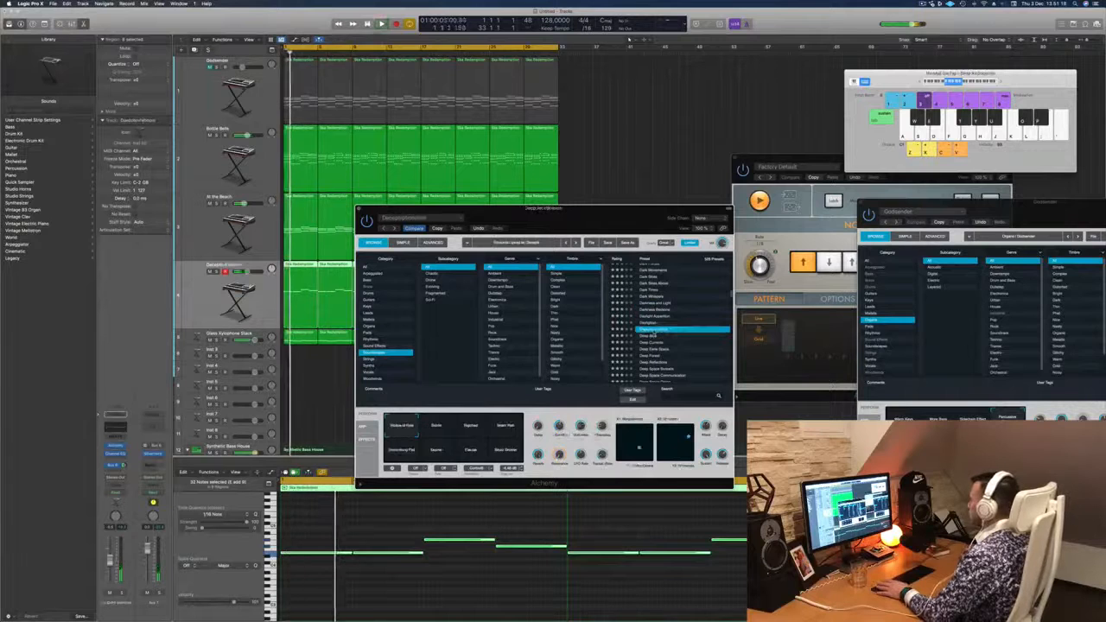
left_click_drag(611, 221, 835, 158)
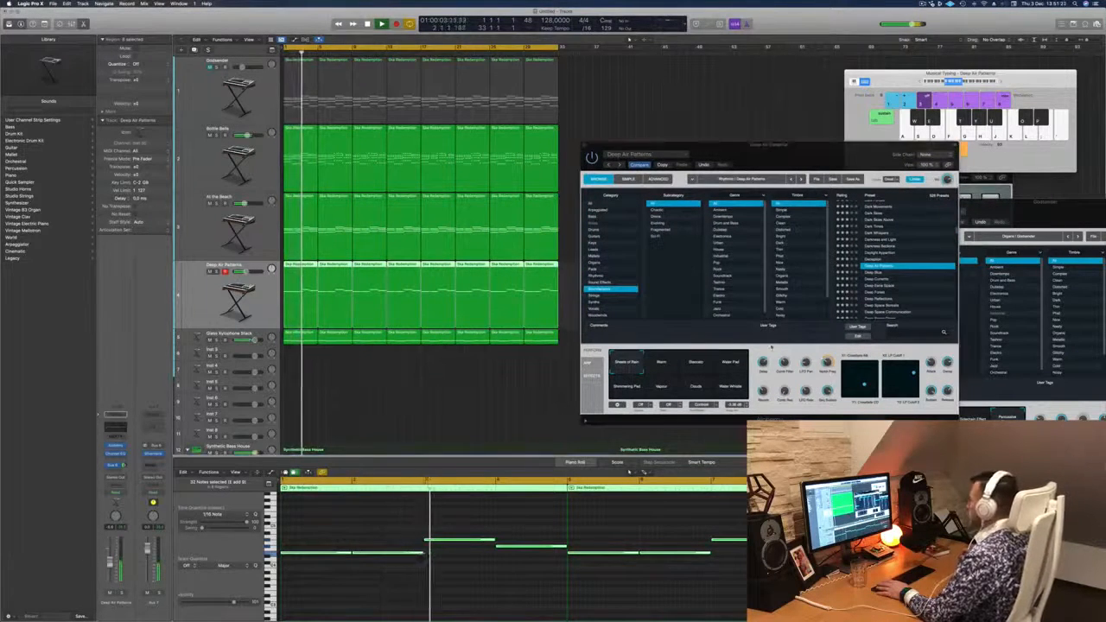
left_click(658, 367)
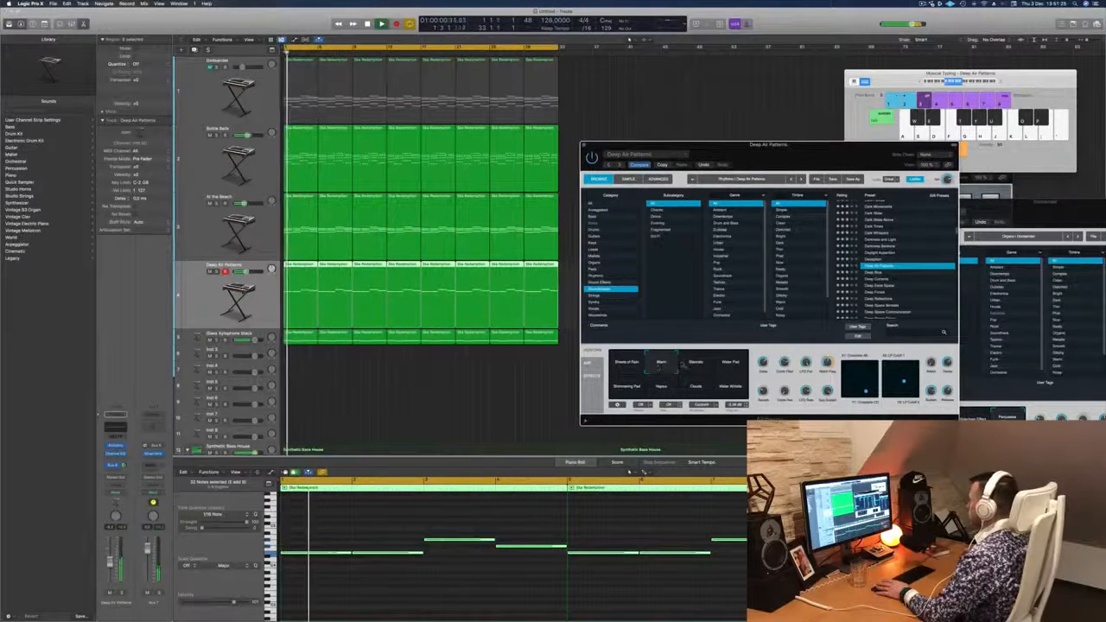
left_click(728, 363)
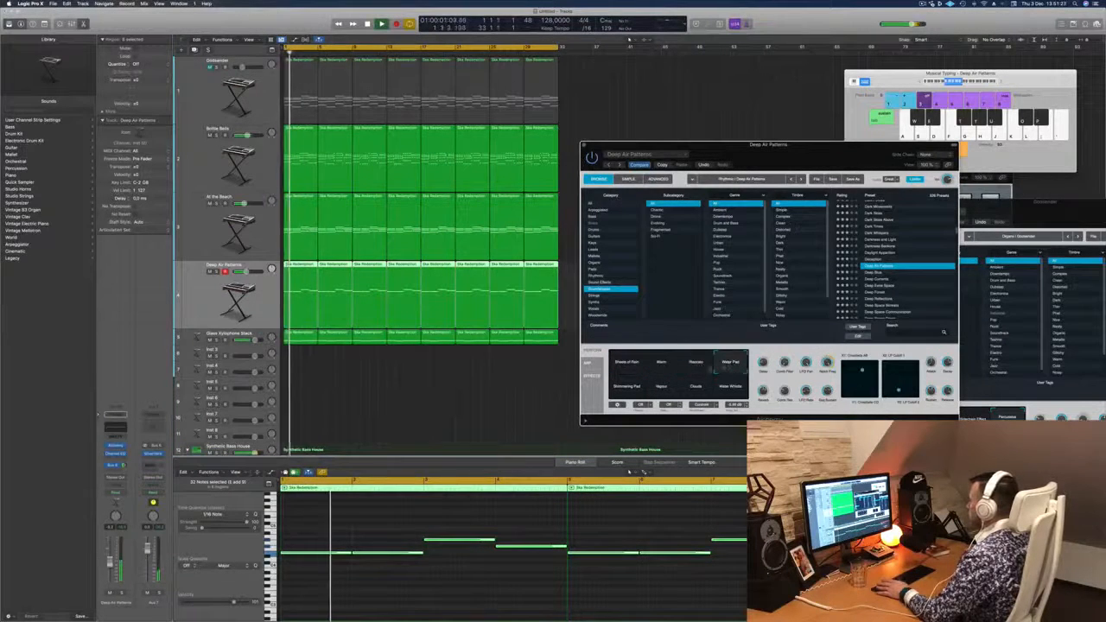
left_click(631, 388)
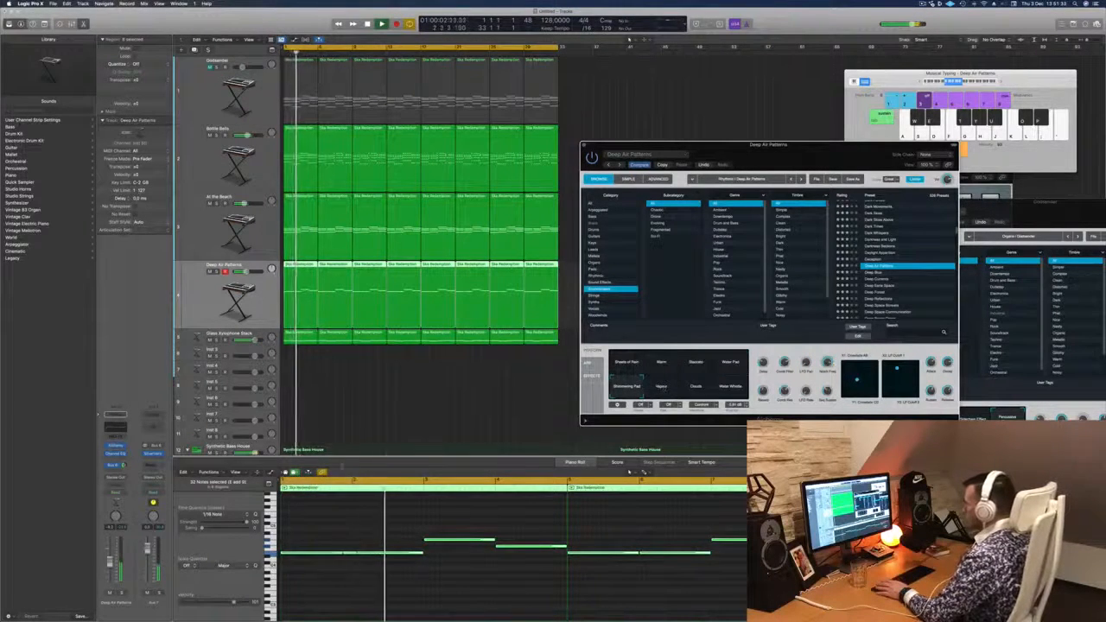
- Listen to the Deep Air Patterns track soloed and then in the full mix from the start
key("ctrl+s")
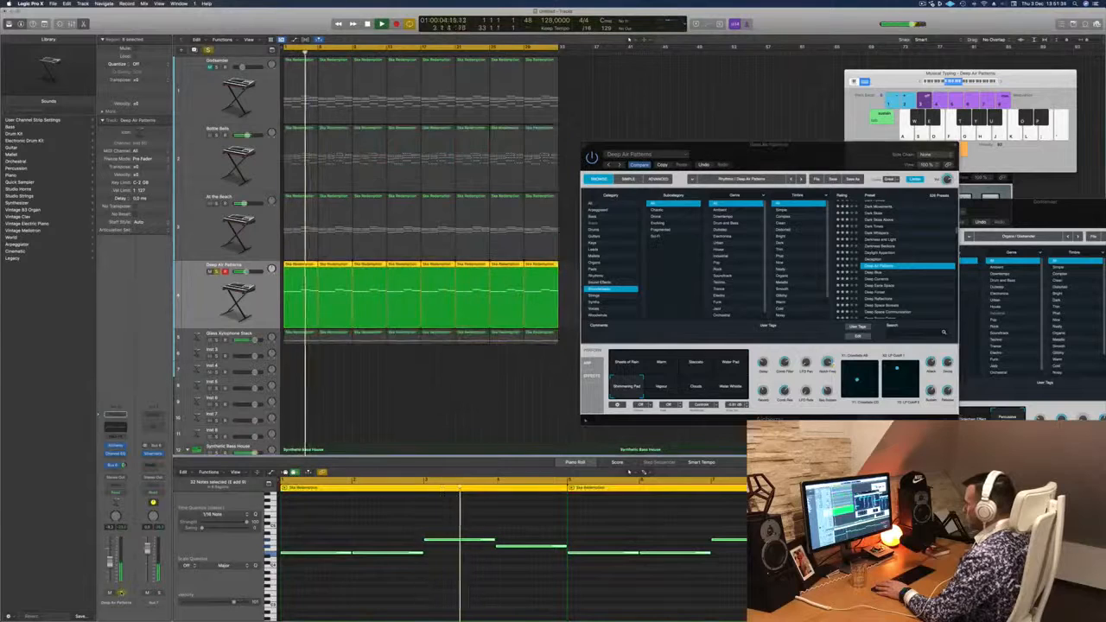
key("ctrl+s")
key("Return")
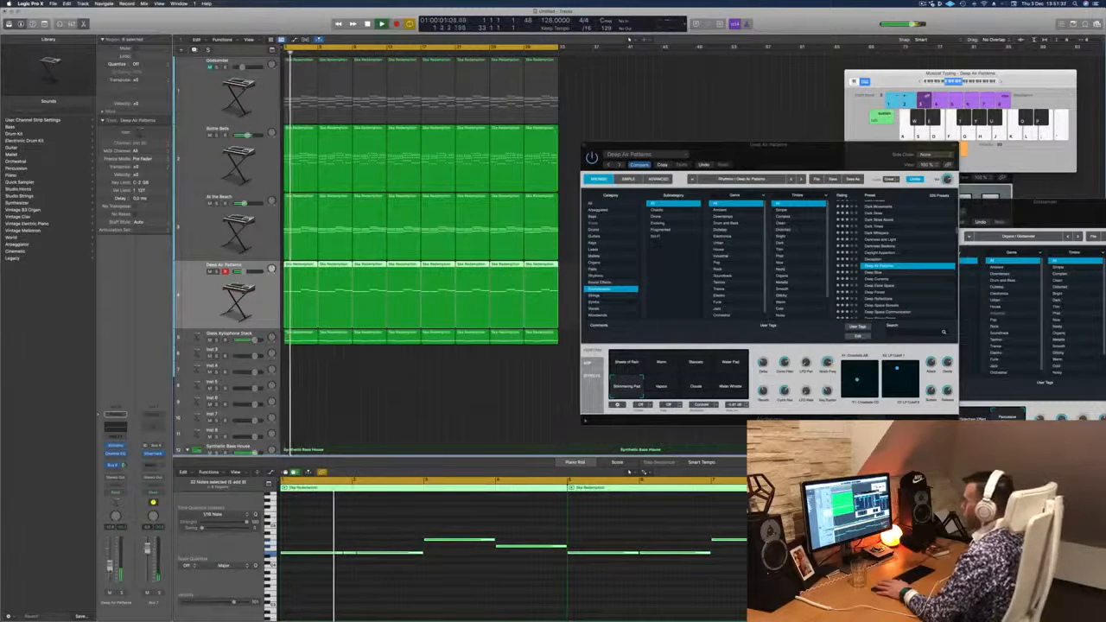
- Close the synth window, fit the arrangement into view, select the Glass Xylophone Stack track and play from the start
left_click_drag(801, 166, 681, 215)
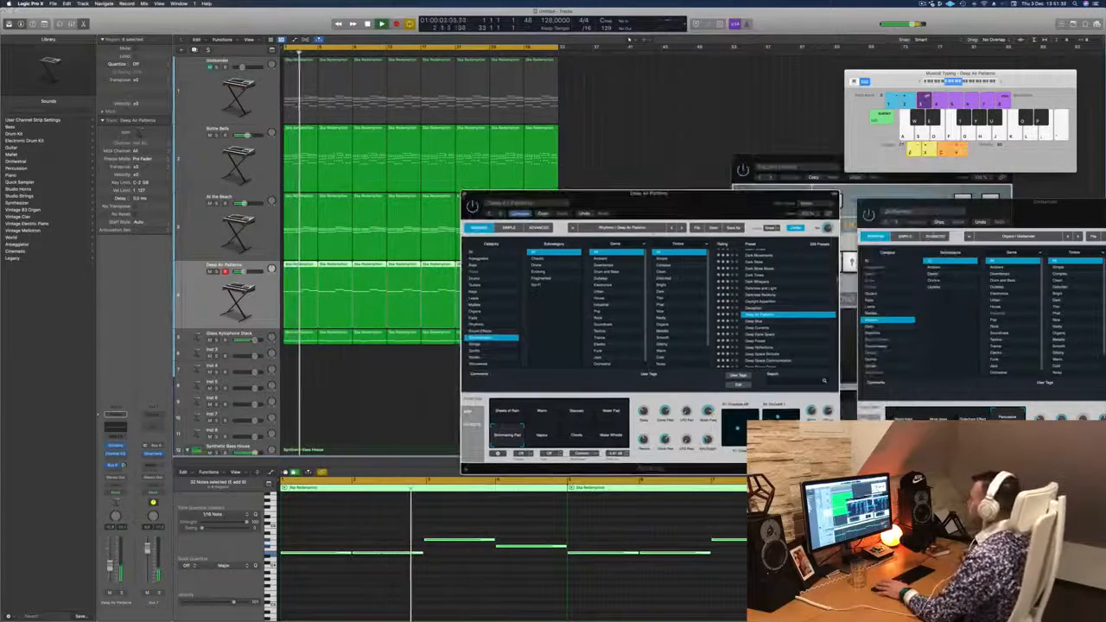
key("super+w")
key("z")
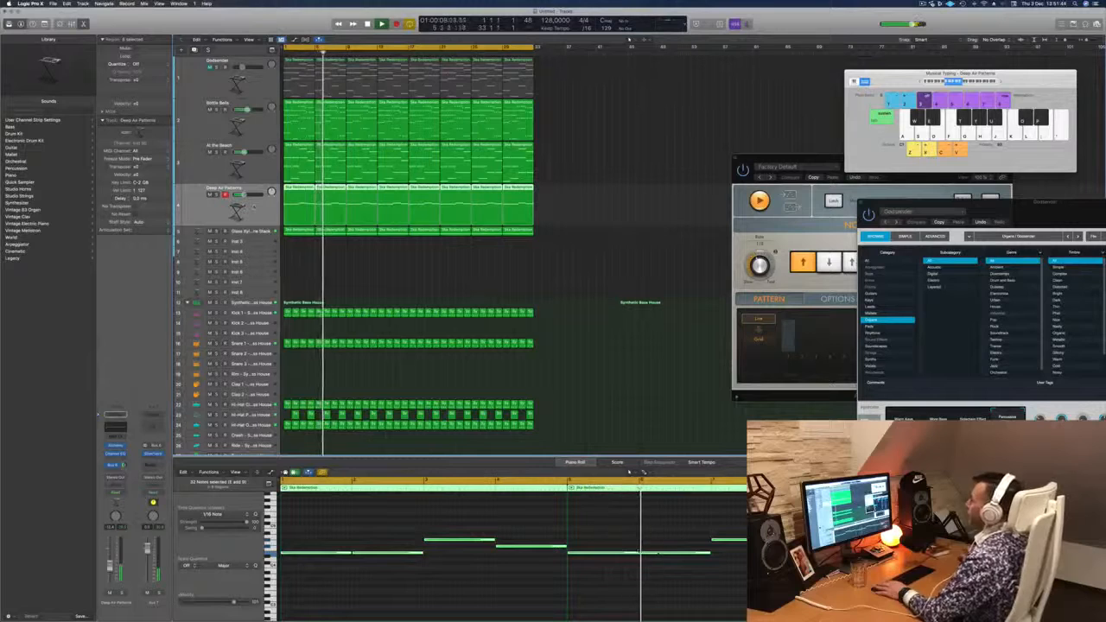
key("Down")
key("Return")
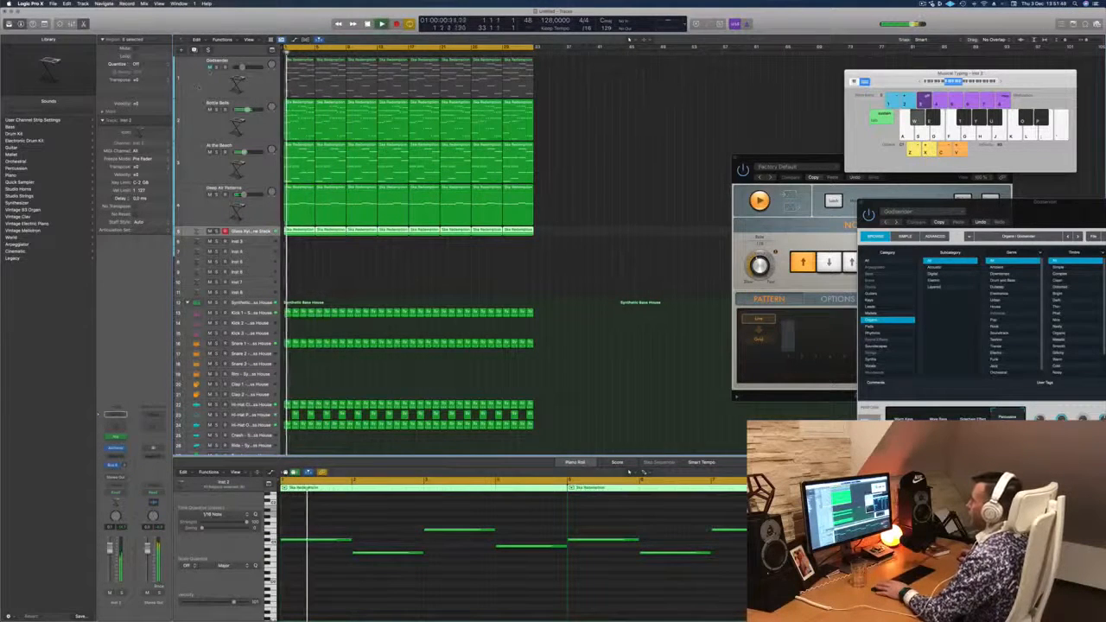
- Unmute the Godsender track and listen to it in the mix with all regions deselected
left_click(209, 67)
left_click(199, 84)
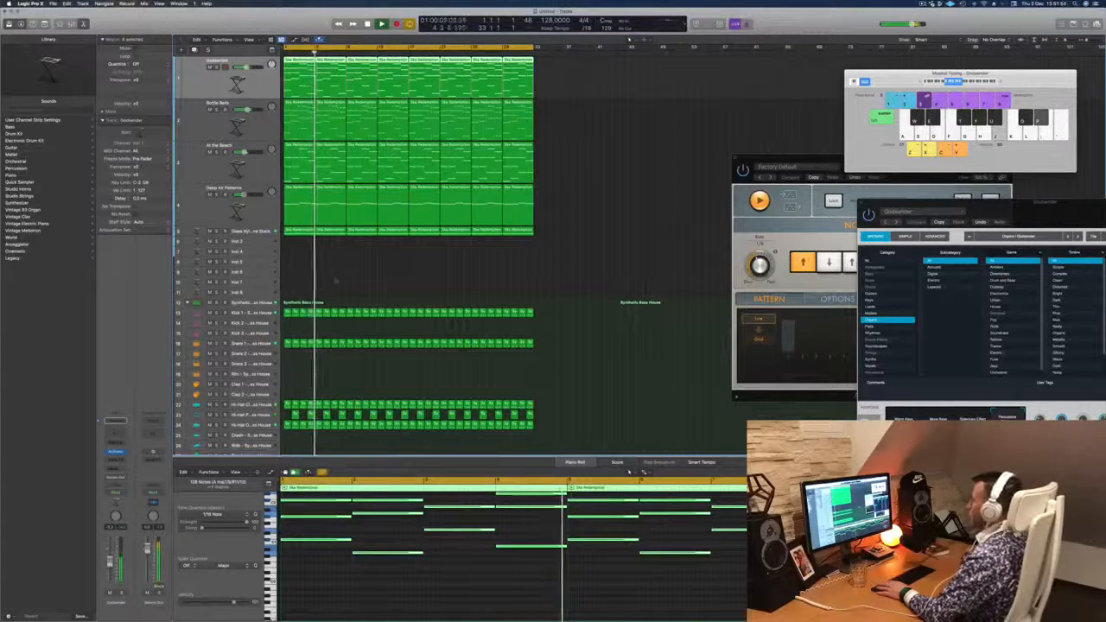
left_click(374, 261)
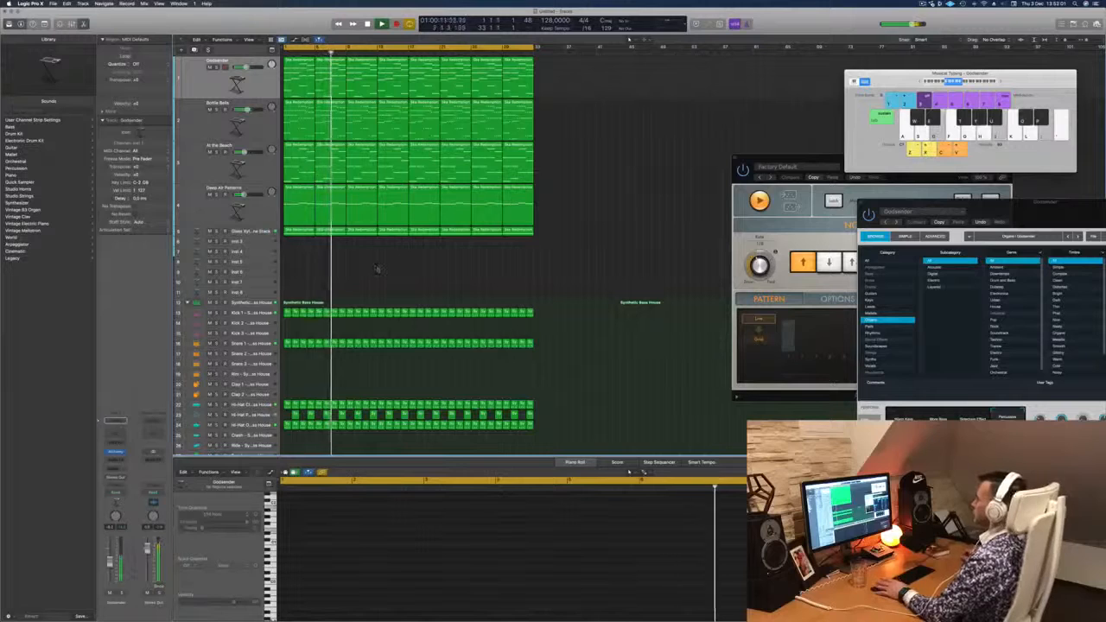
- Duplicate the Glass Xylophone Stack track, enlarge the copy's track height and play the mix from the start
left_click(256, 232)
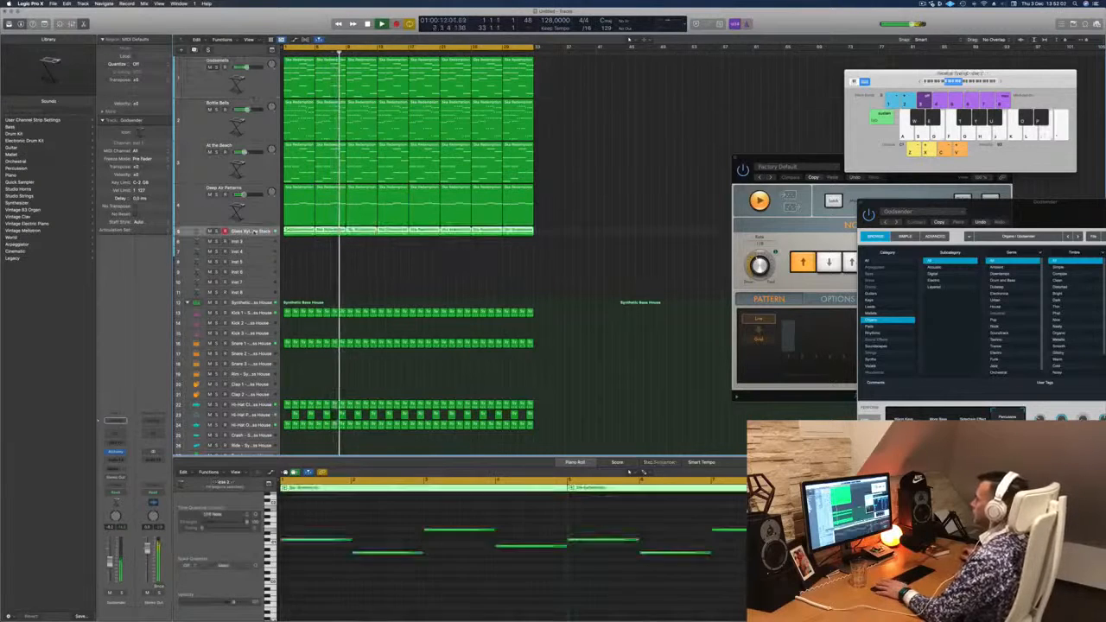
key("Return")
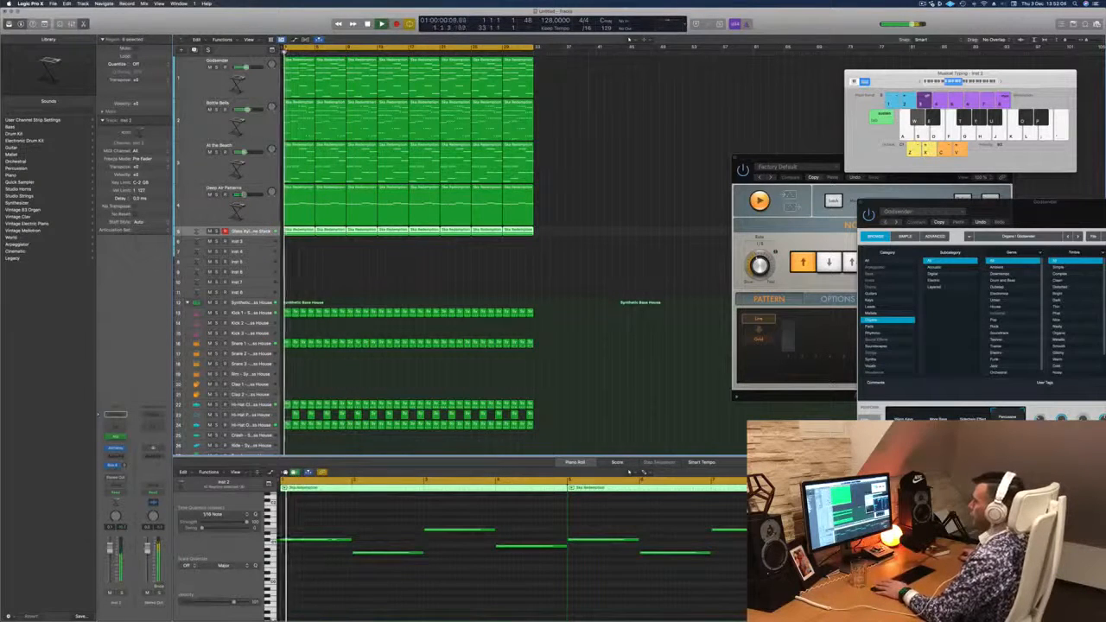
key("super+d")
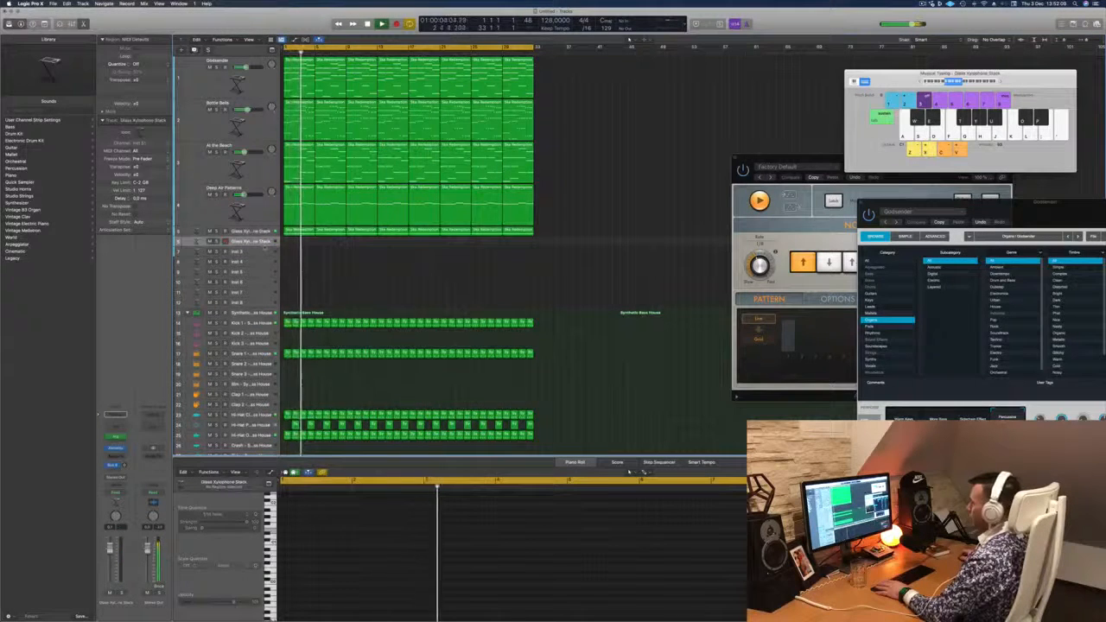
left_click_drag(263, 255, 264, 315)
key("Return")
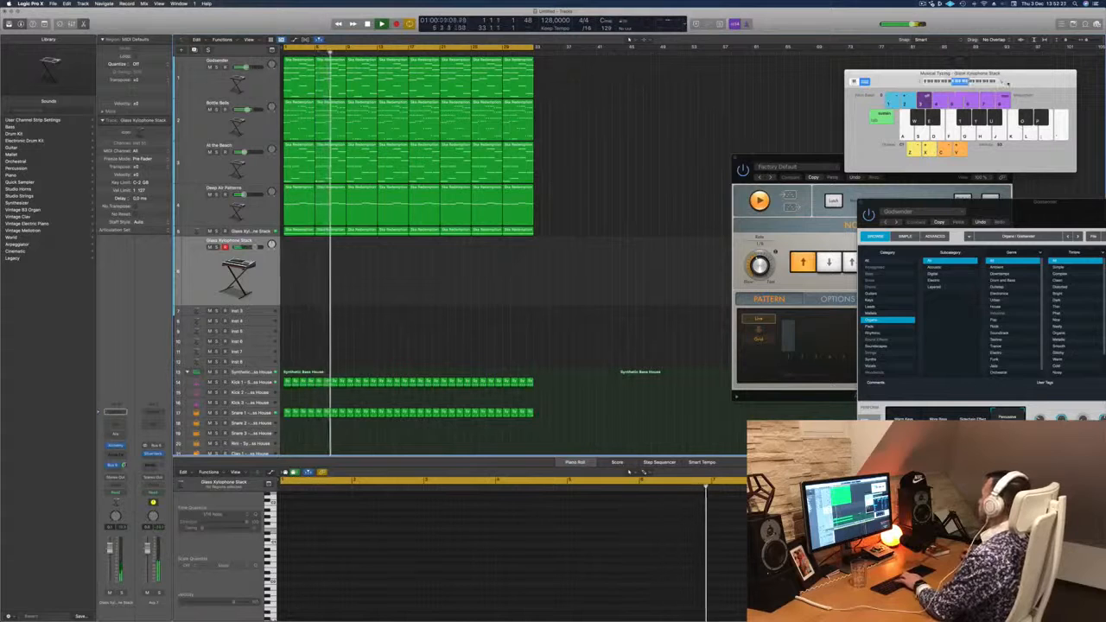
left_click_drag(1005, 75, 786, 85)
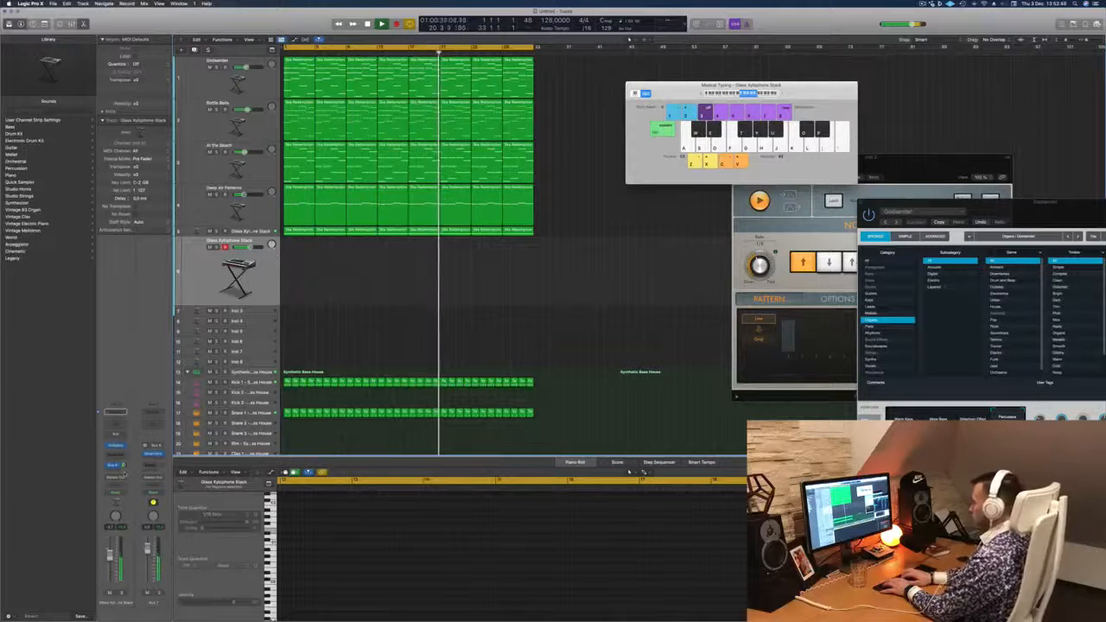
- Record a short repeating xylophone melody with Musical Typing on the duplicated track, from bar 25 to the end of the cycle
key("r")
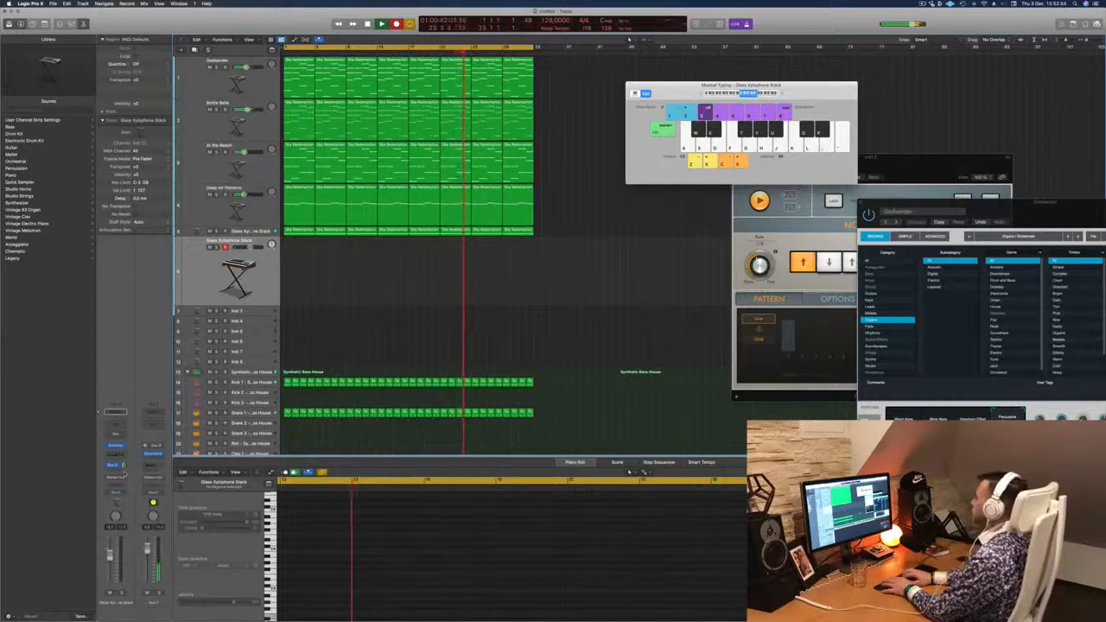
key("j")
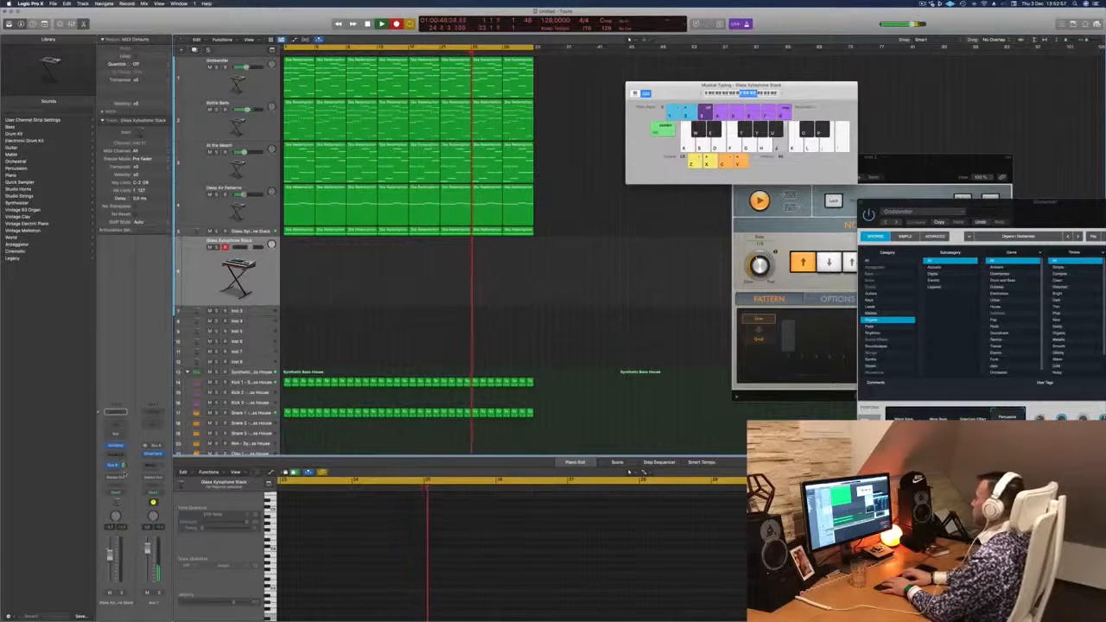
key("h")
key("semicolon")
key("semicolon")
key("semicolon")
key("j")
key("j")
key("j")
key("j")
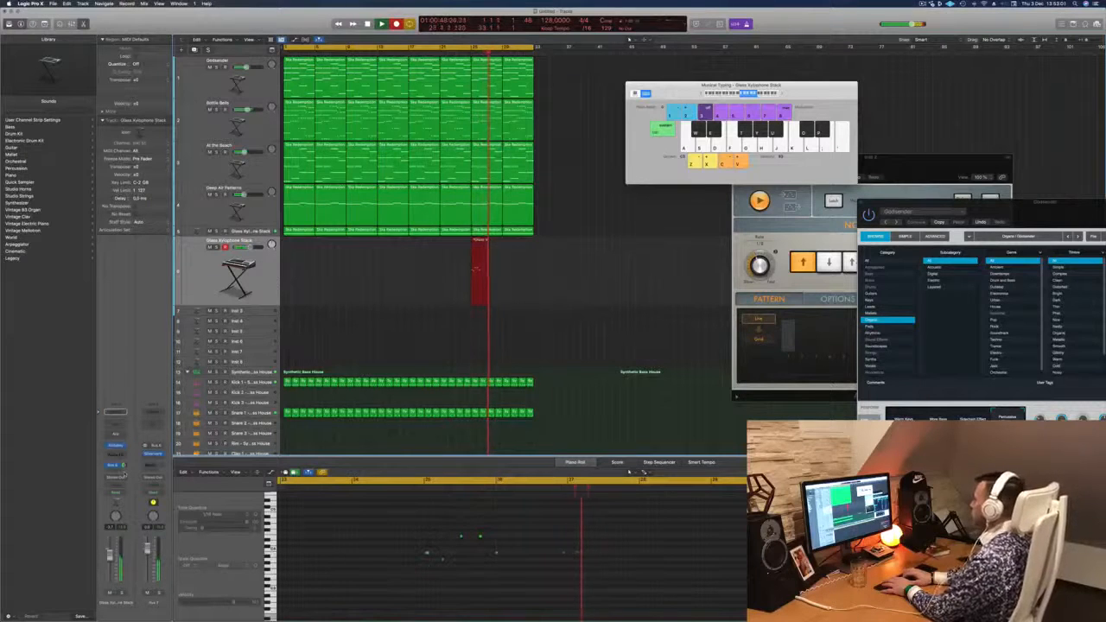
key("h")
key("semicolon")
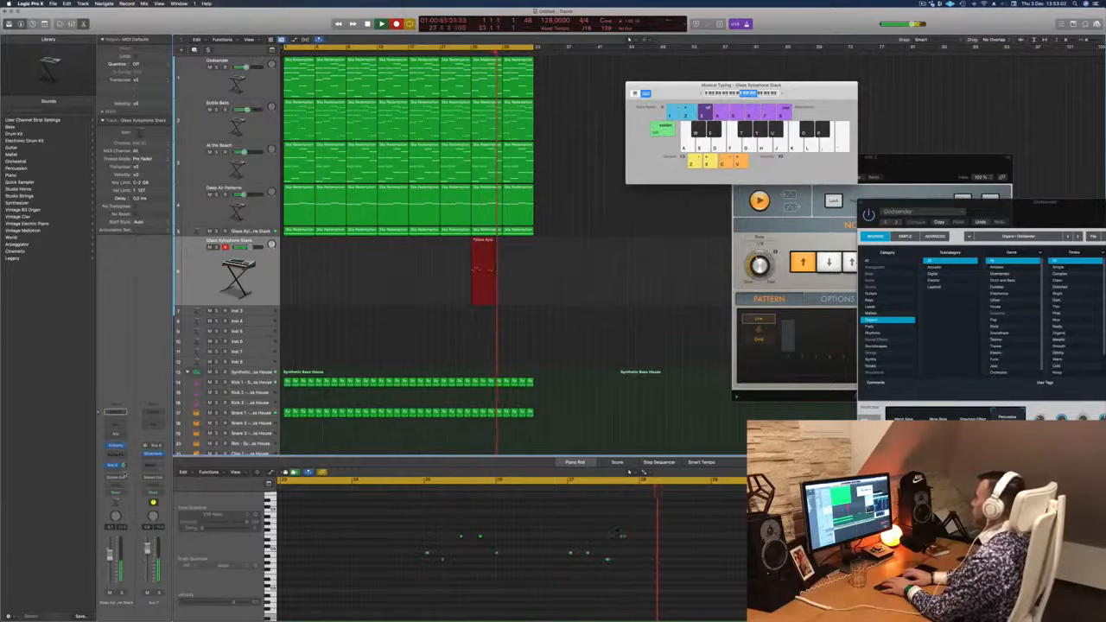
key("j")
key("j")
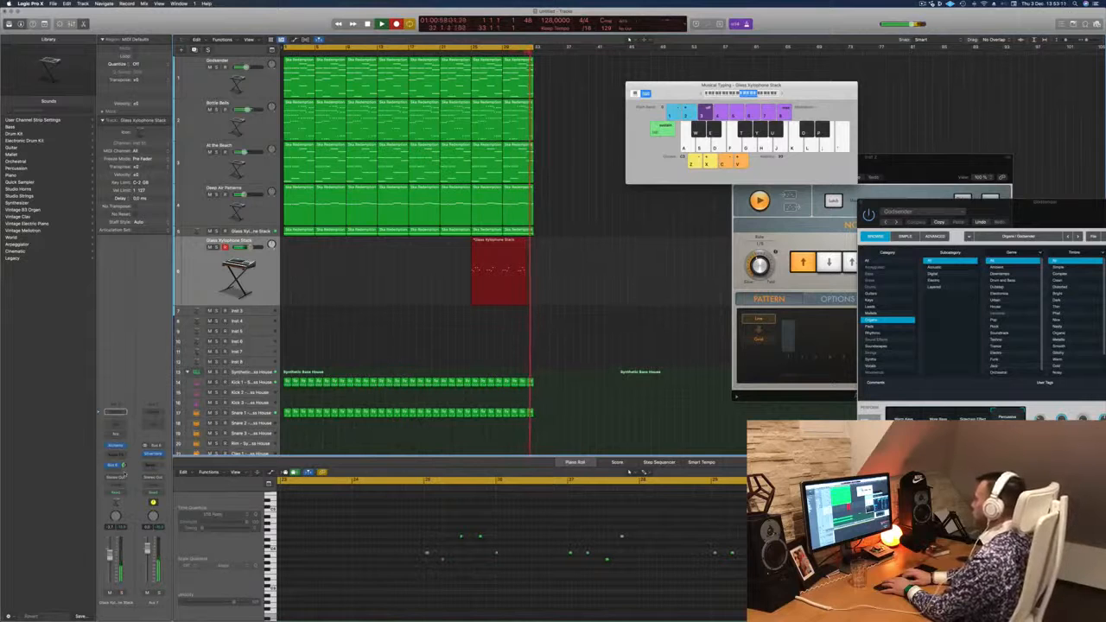
key("space")
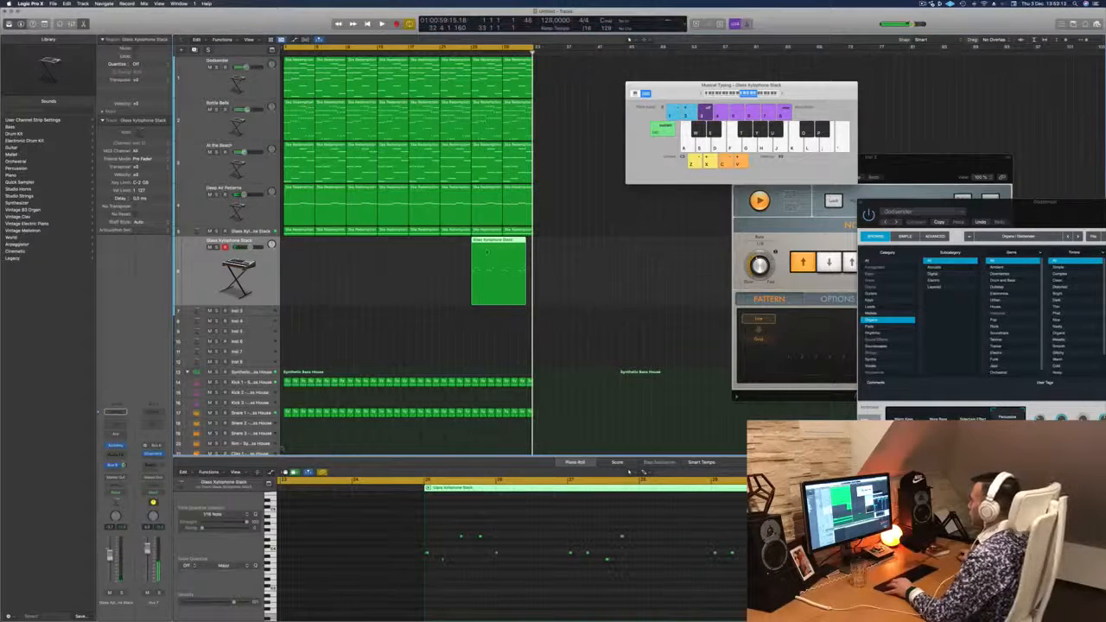
- Split the recorded xylophone region at bar 29, move the second part to bar 1 and play it from the start
left_click(504, 242, "super")
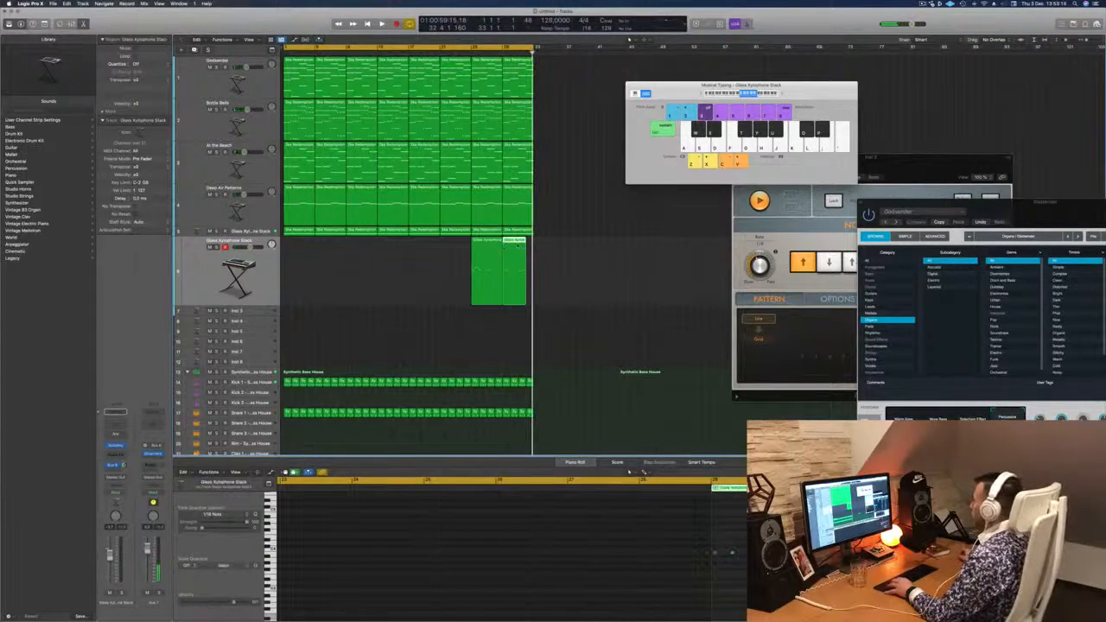
left_click_drag(516, 242, 296, 244)
key("shift+space")
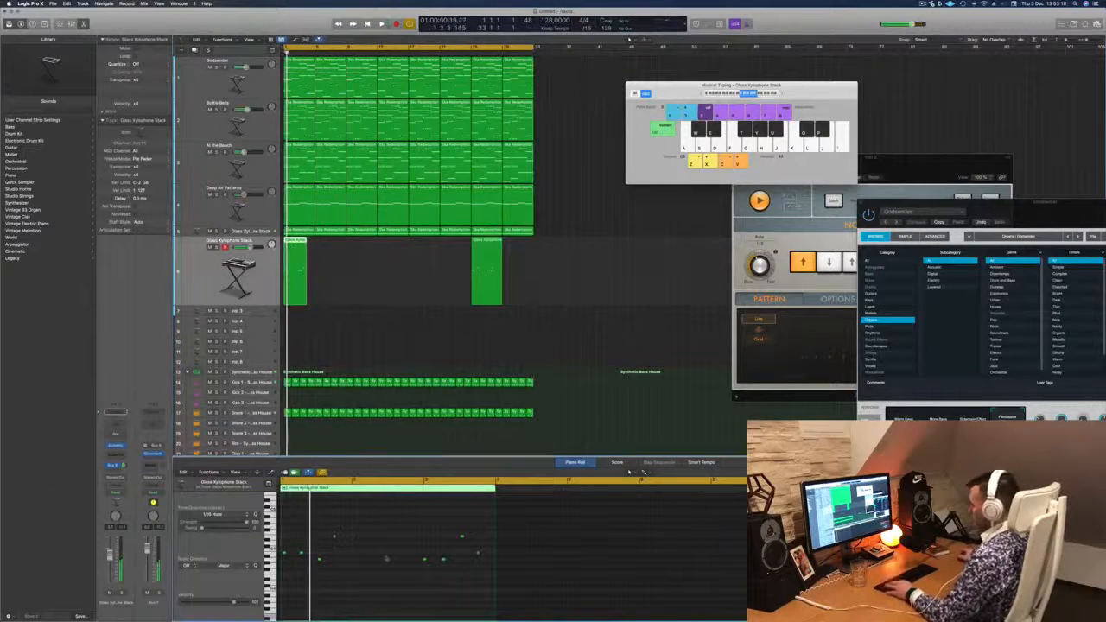
key("space")
scroll(390, 558, "up", 3)
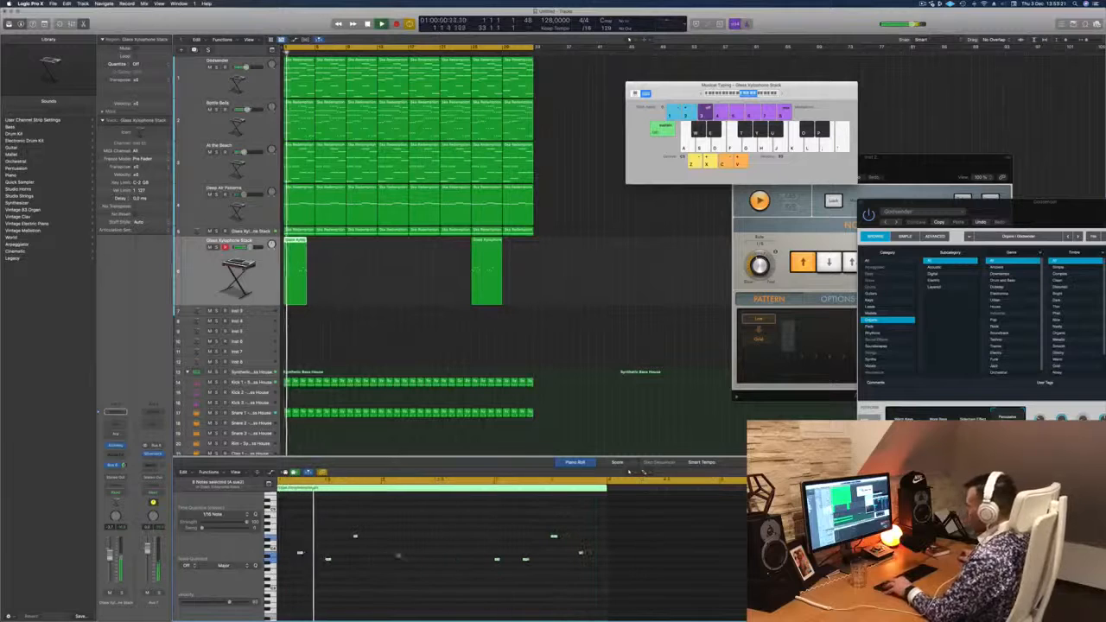
scroll(413, 557, "down", 1)
key("Return")
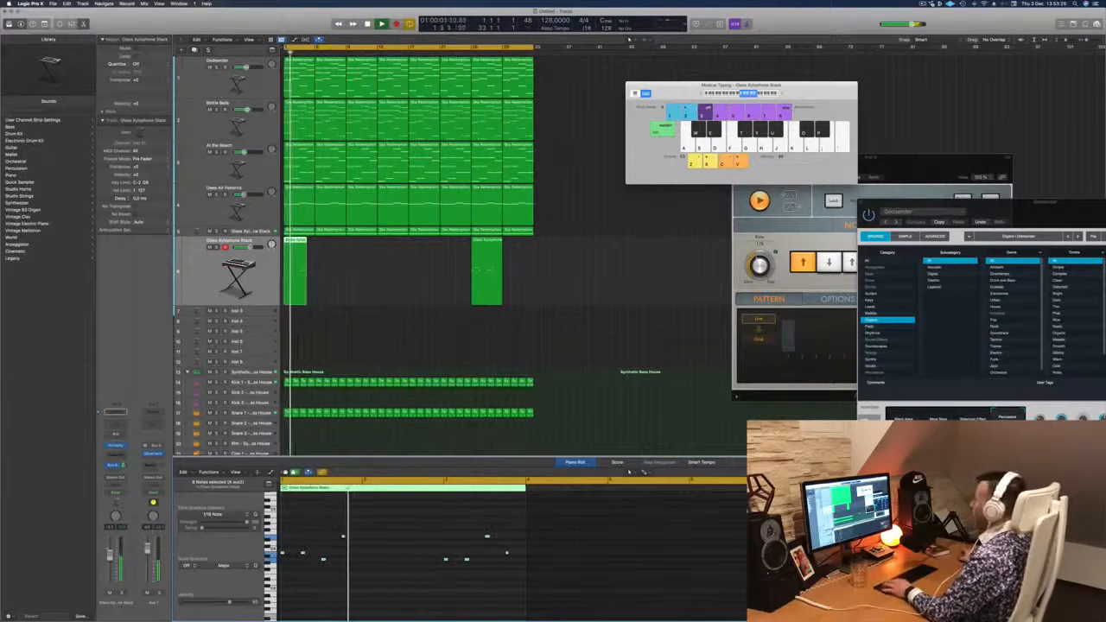
- Delete the leftover xylophone region at bar 25 and repeat the bar 1 region as four-bar copies through bar 32
left_click_drag(562, 262, 498, 277)
key("Delete")
left_click(294, 243)
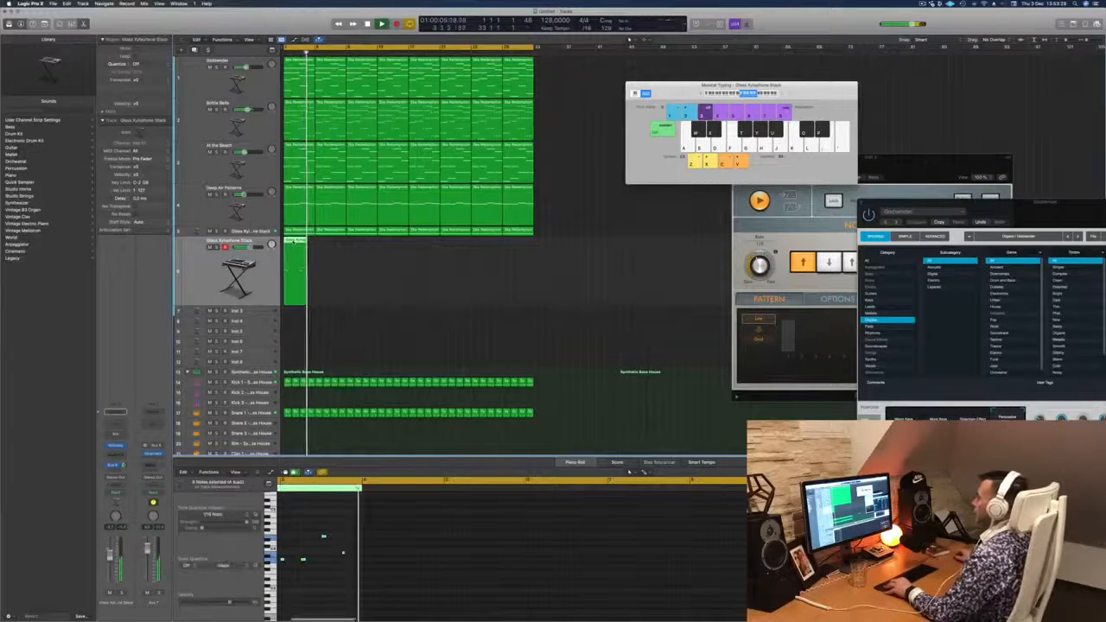
left_click_drag(294, 243, 294, 243)
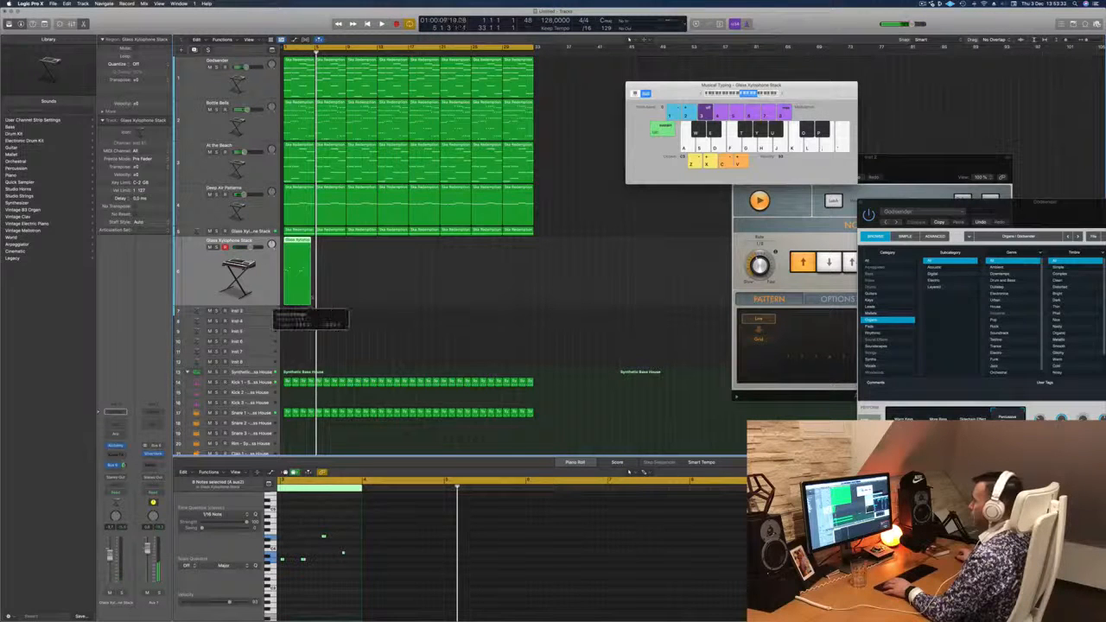
left_click_drag(321, 249, 426, 257)
key("space")
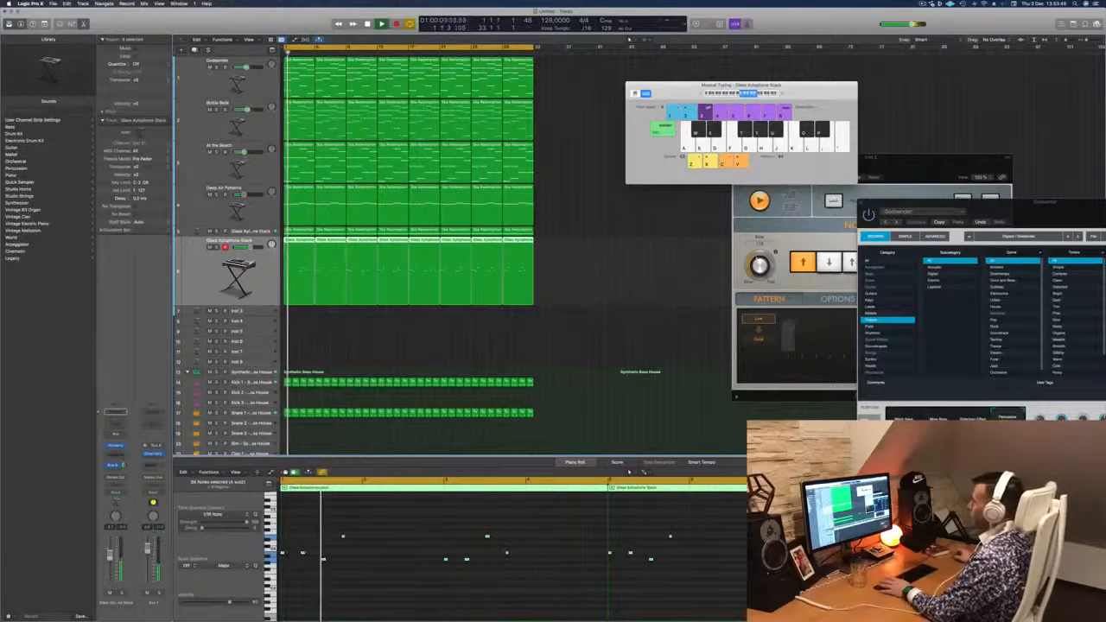
- Mute the Godsender and Bottle Bells tracks while playing the mix from the start
left_click(209, 67)
key("space")
key("space")
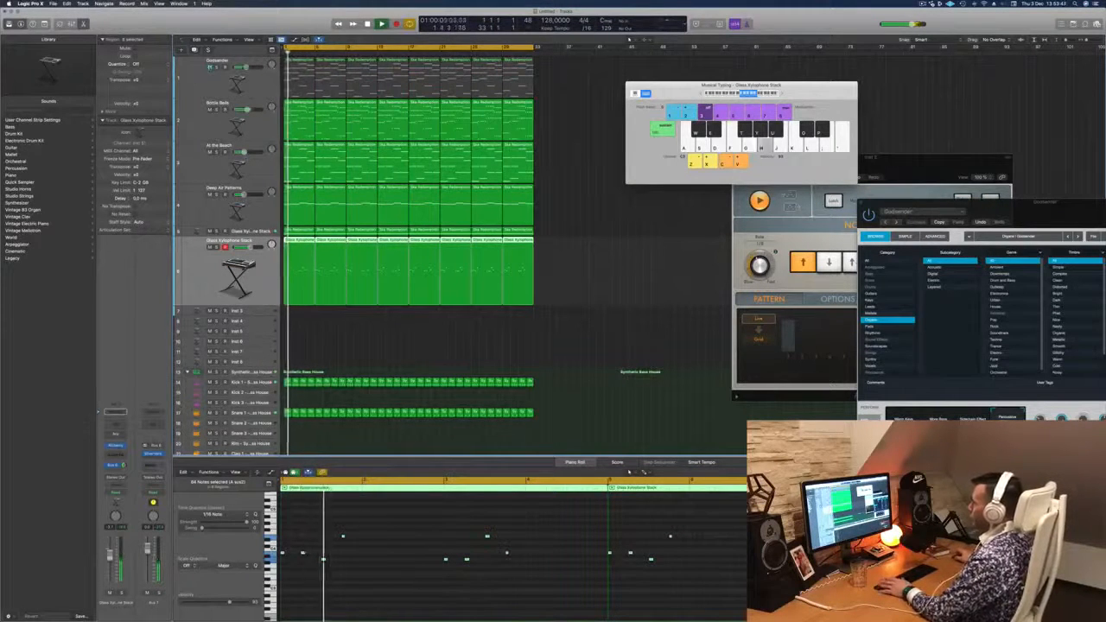
left_click(217, 109)
left_click(217, 109)
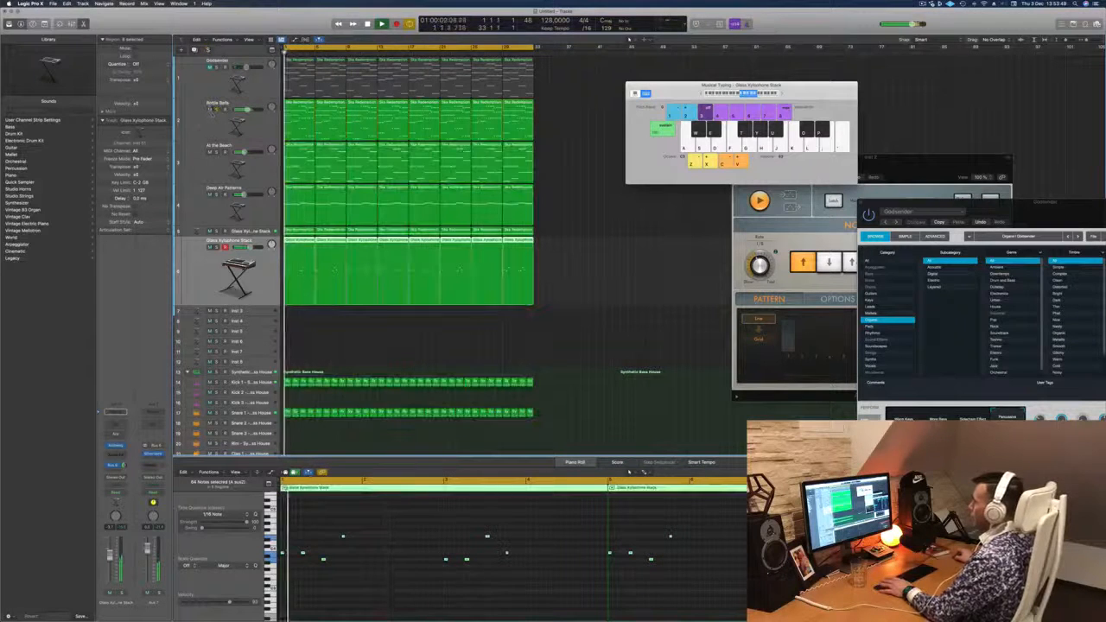
left_click(209, 109)
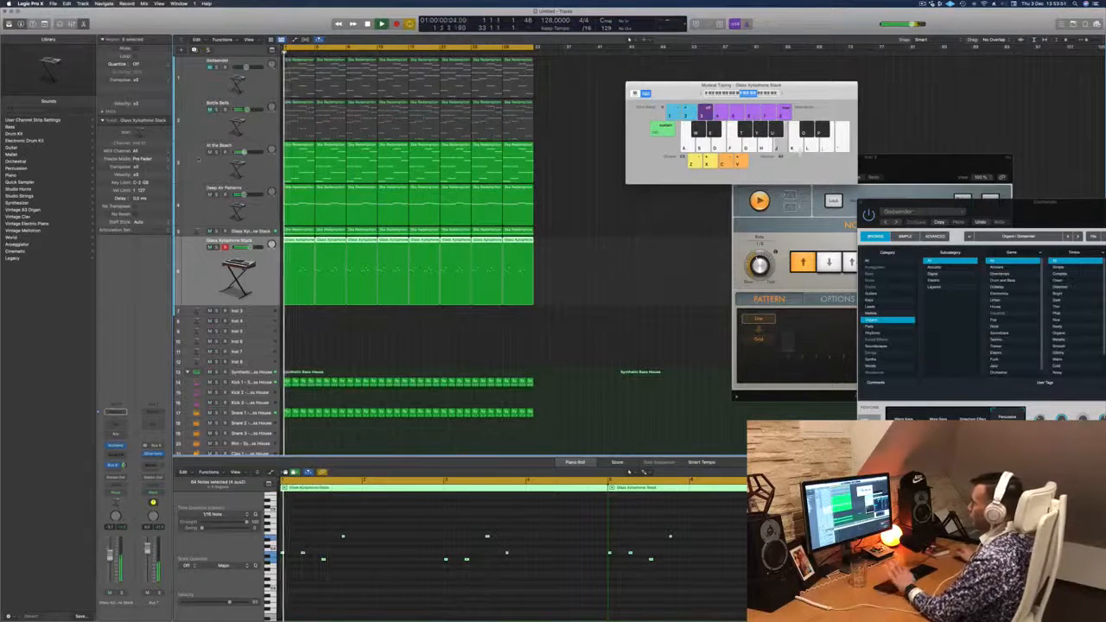
- Listen to the At the Beach track soloed and in the full mix from the start
left_click(199, 160)
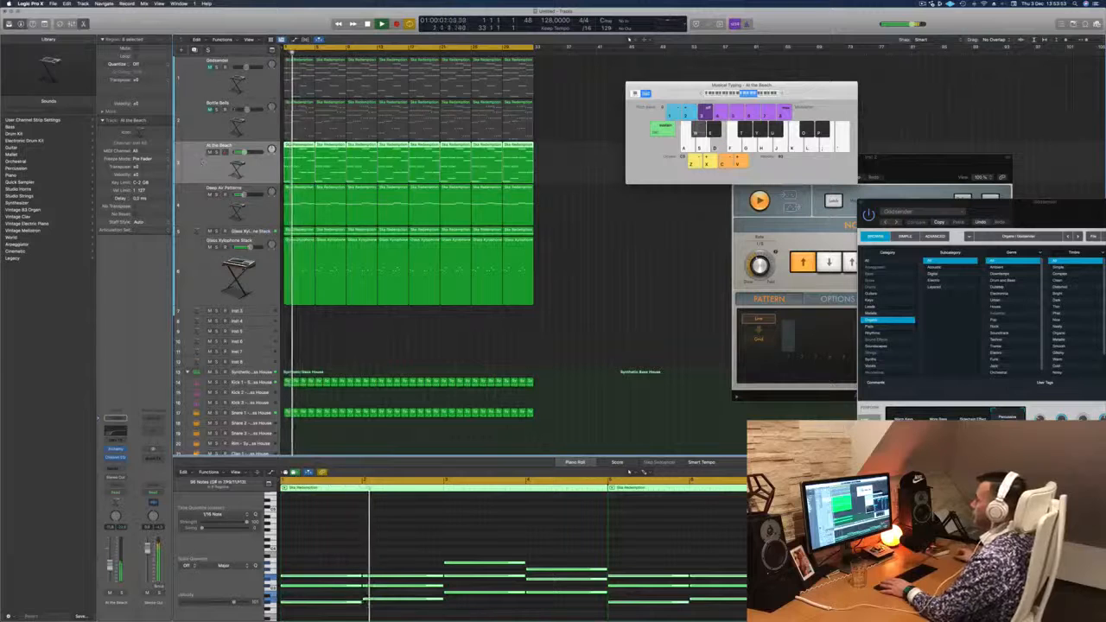
left_click(257, 232)
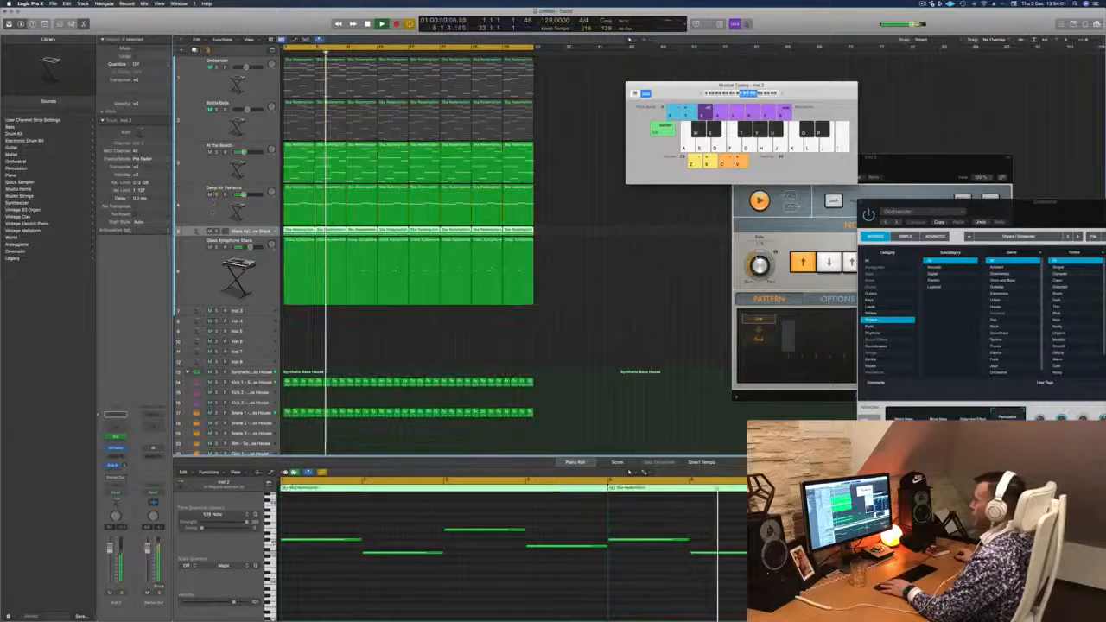
left_click(216, 152)
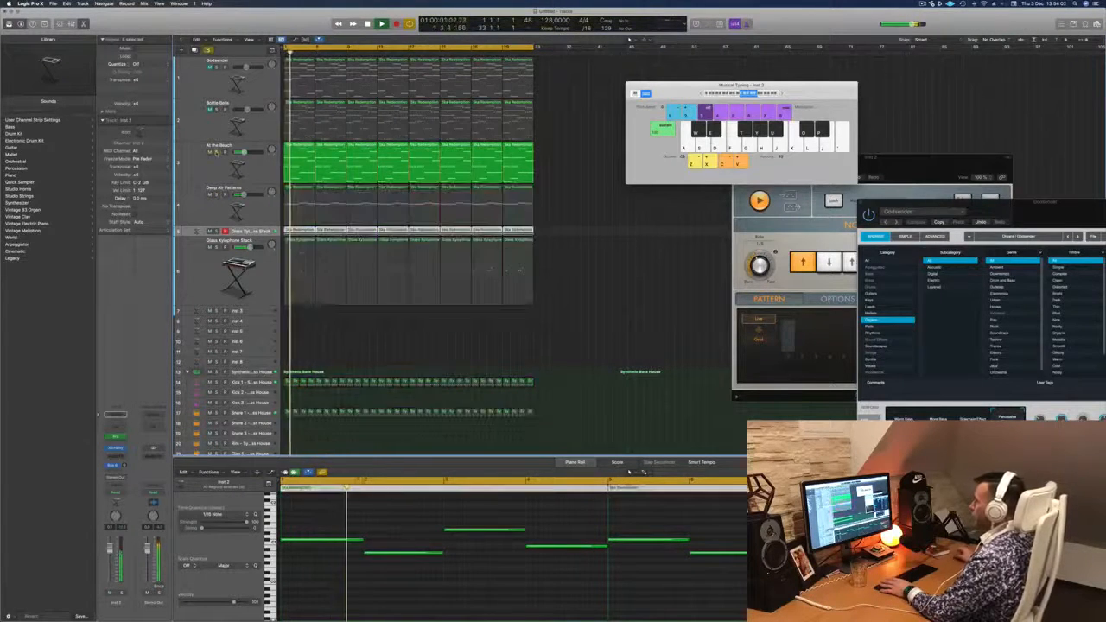
left_click(216, 153)
key("Return")
left_click(223, 147)
key("Return")
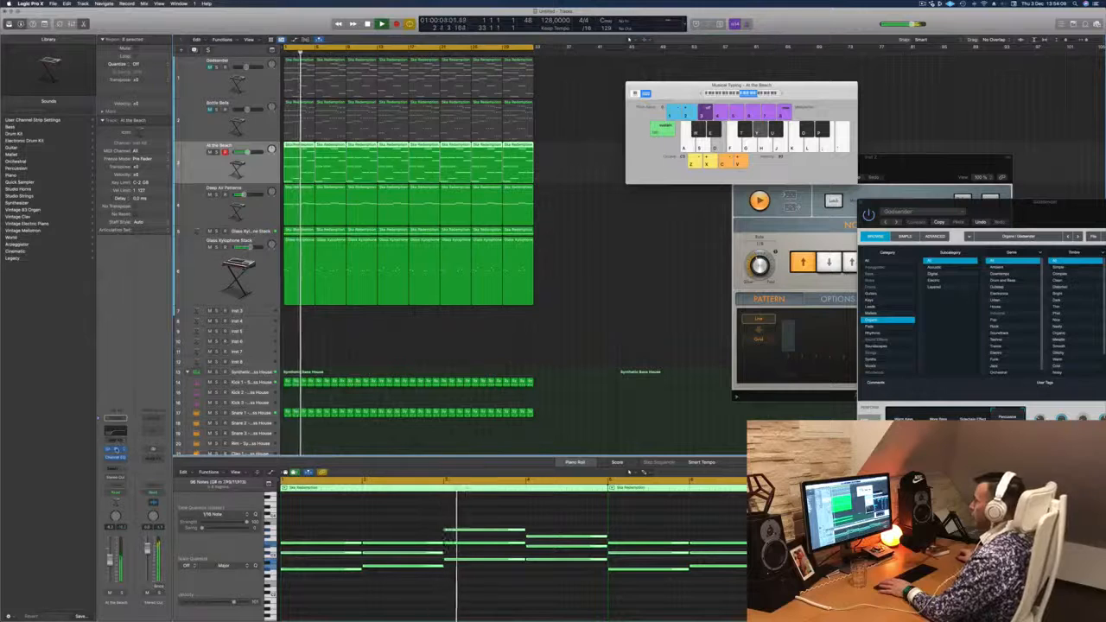
- Open the At the Beach track's Alchemy synth, check its sound from the start and close the synth window
left_click(115, 449)
key("Return")
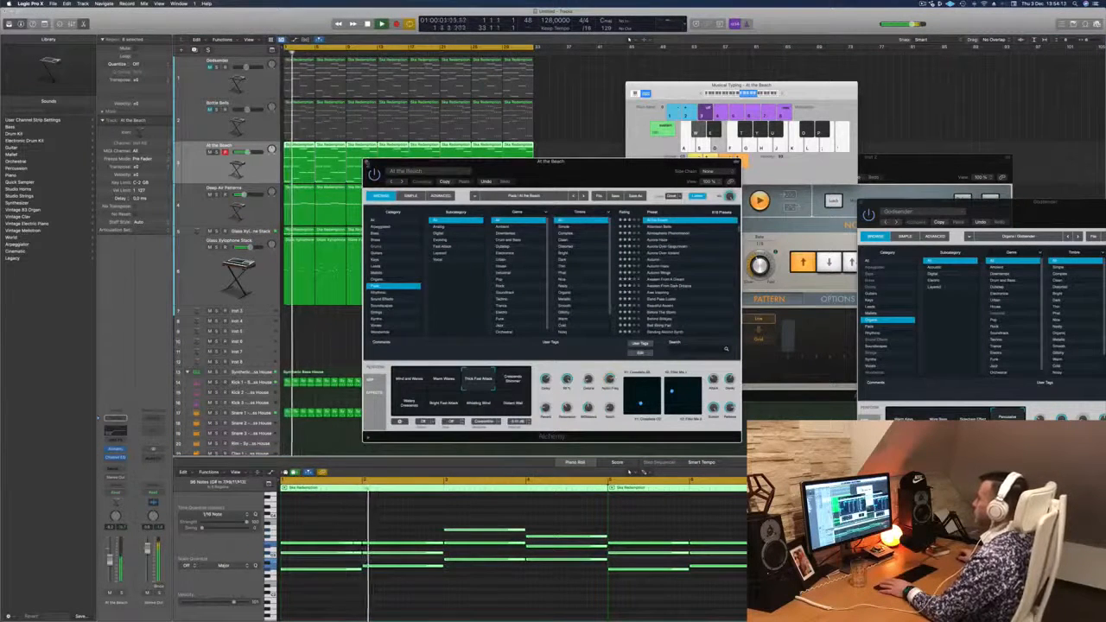
left_click(366, 162)
key("Return")
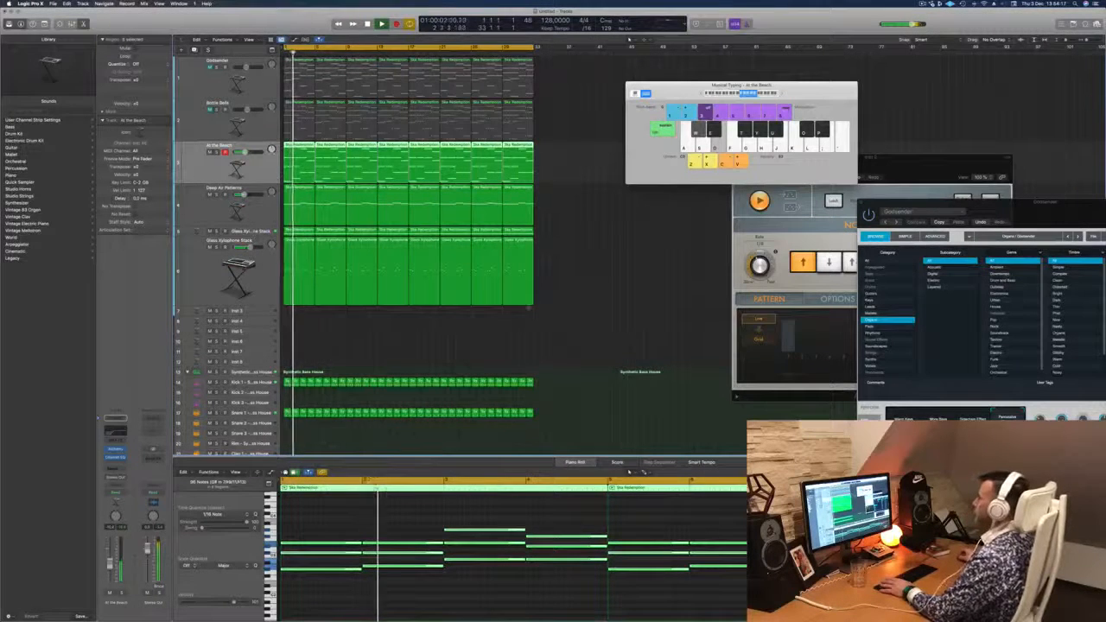
- Copy the Kick 1 regions onto the Kick 2 track across all 32 bars and play the result
scroll(562, 281, "down", 2)
scroll(538, 283, "down", 5)
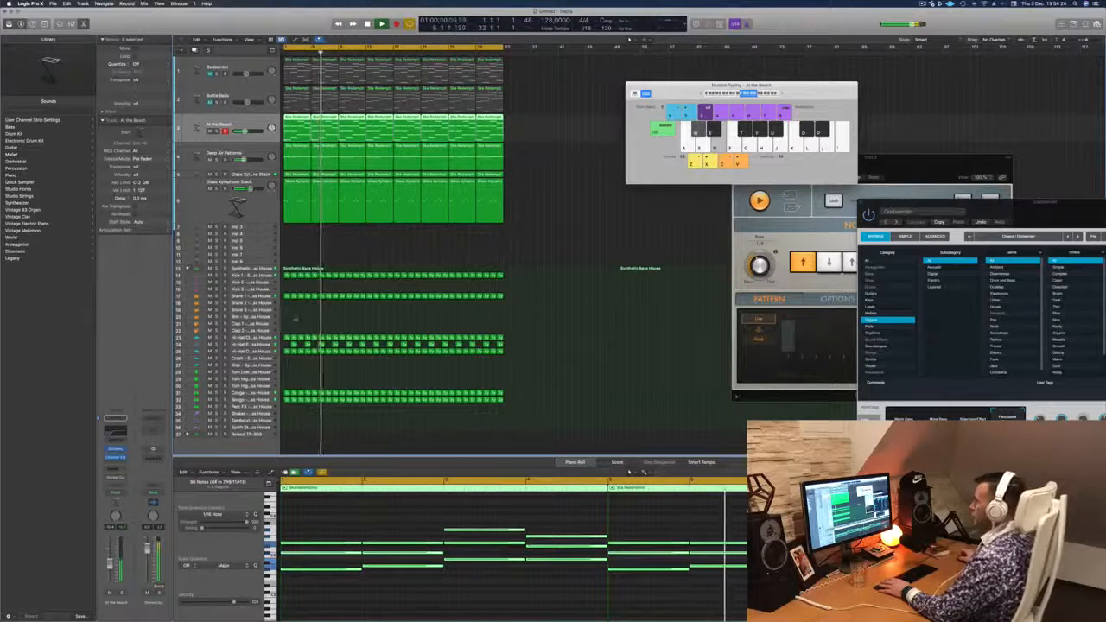
key("space")
left_click_drag(516, 282, 286, 284)
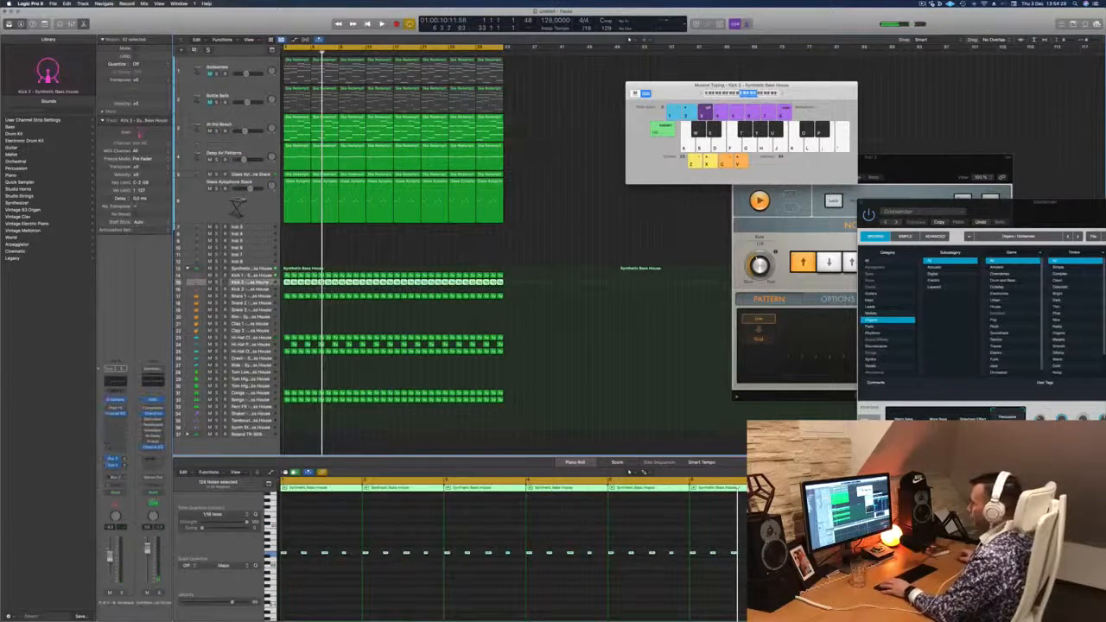
key("space")
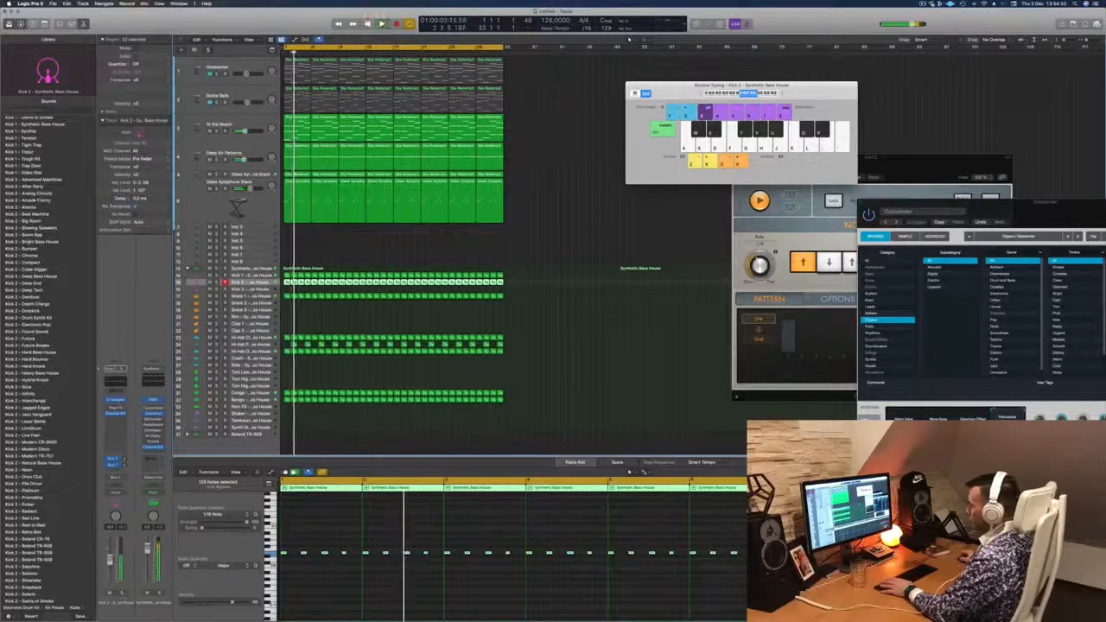
- Move the copied kick regions to the Kick 3 track and compare that kick soloed and in the full mix
key("s")
key("s")
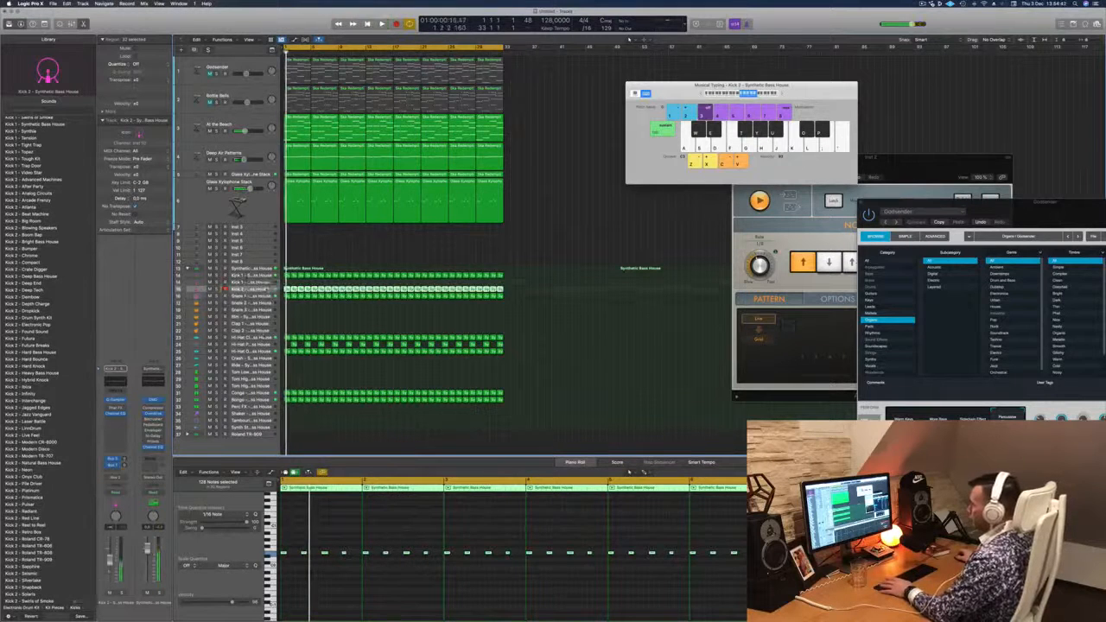
key("Down")
key("s")
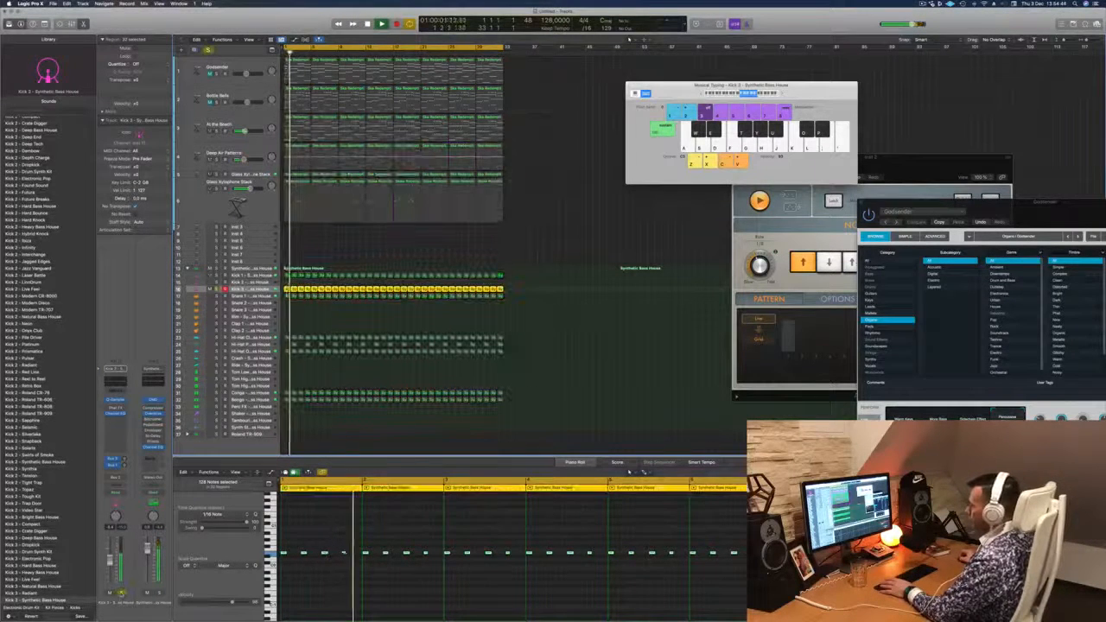
key("s")
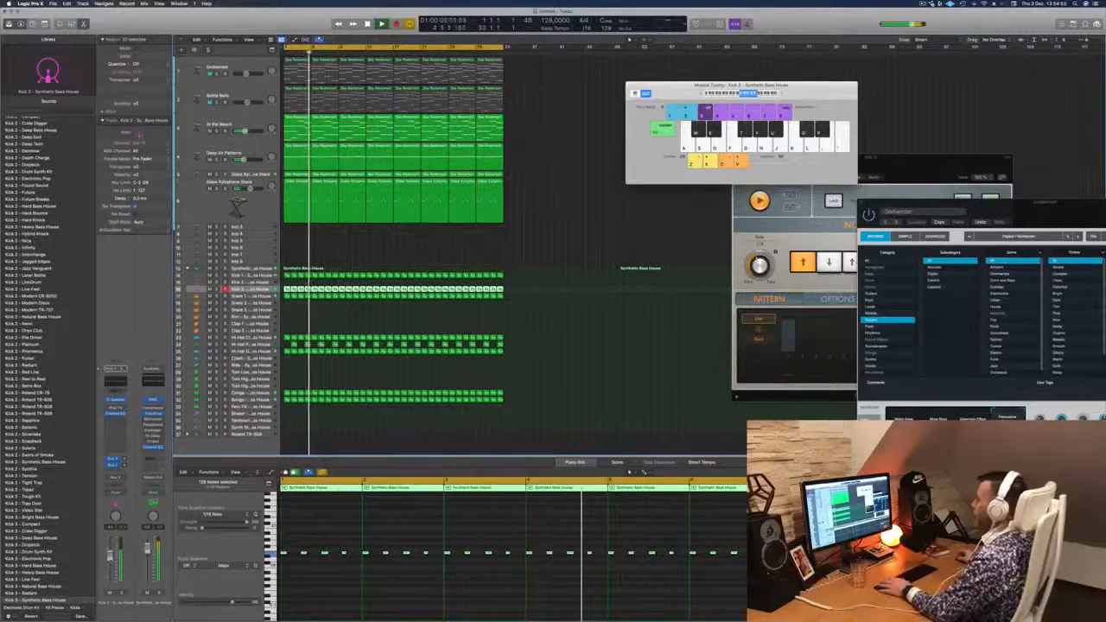
- Play the full arrangement from the start and check the Kick 1 and Snare 1 tracks' note patterns
left_click(571, 241)
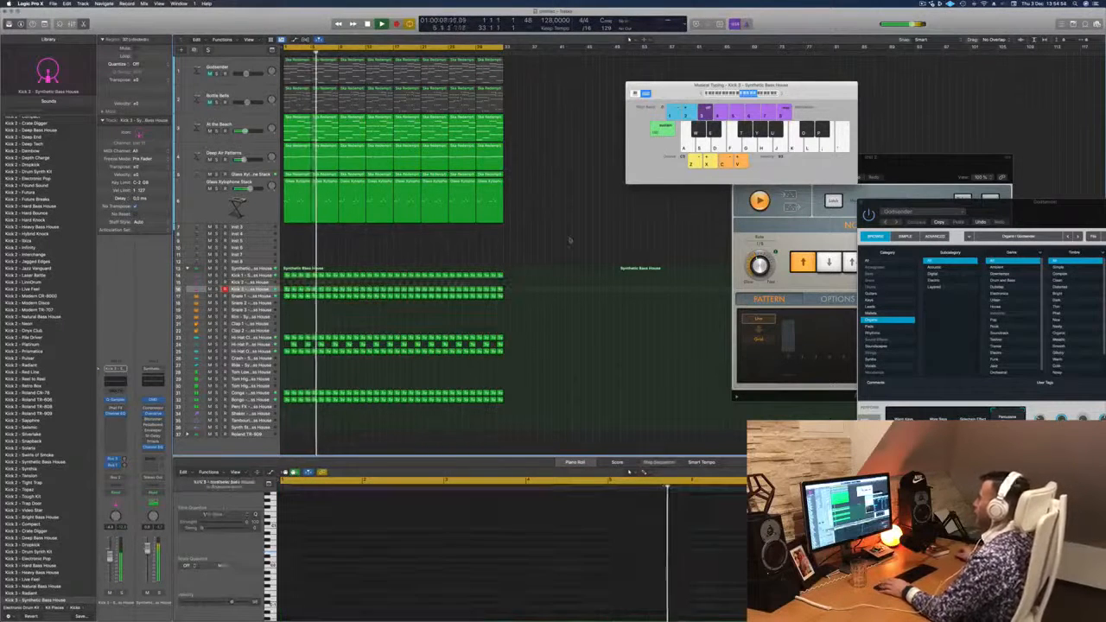
scroll(549, 249, "up", 1)
key("Return")
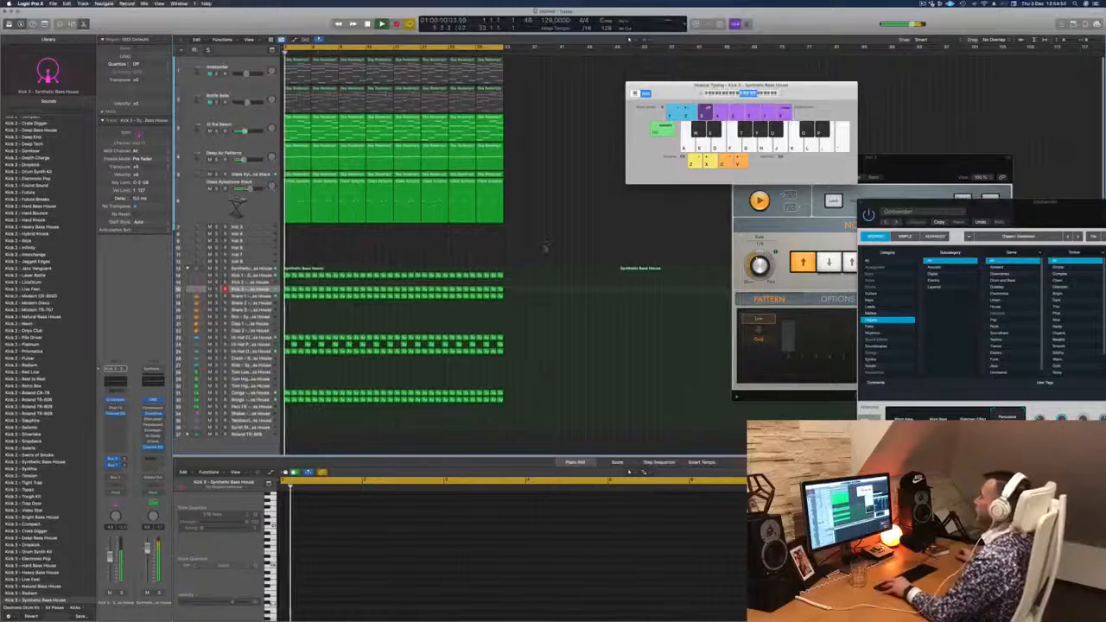
key("super+Right")
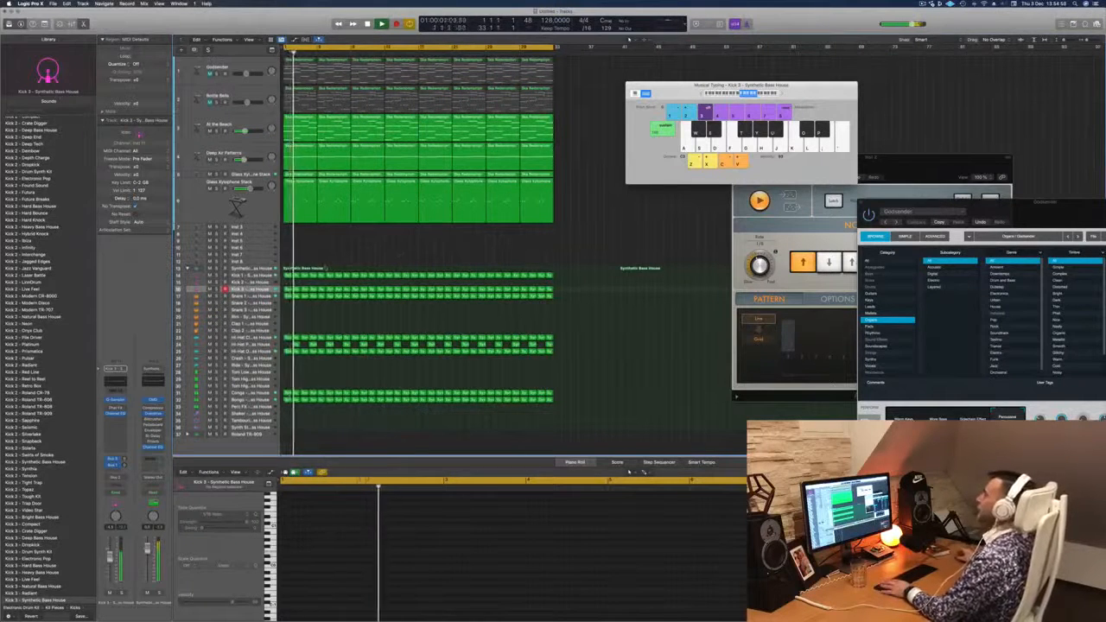
key("Return")
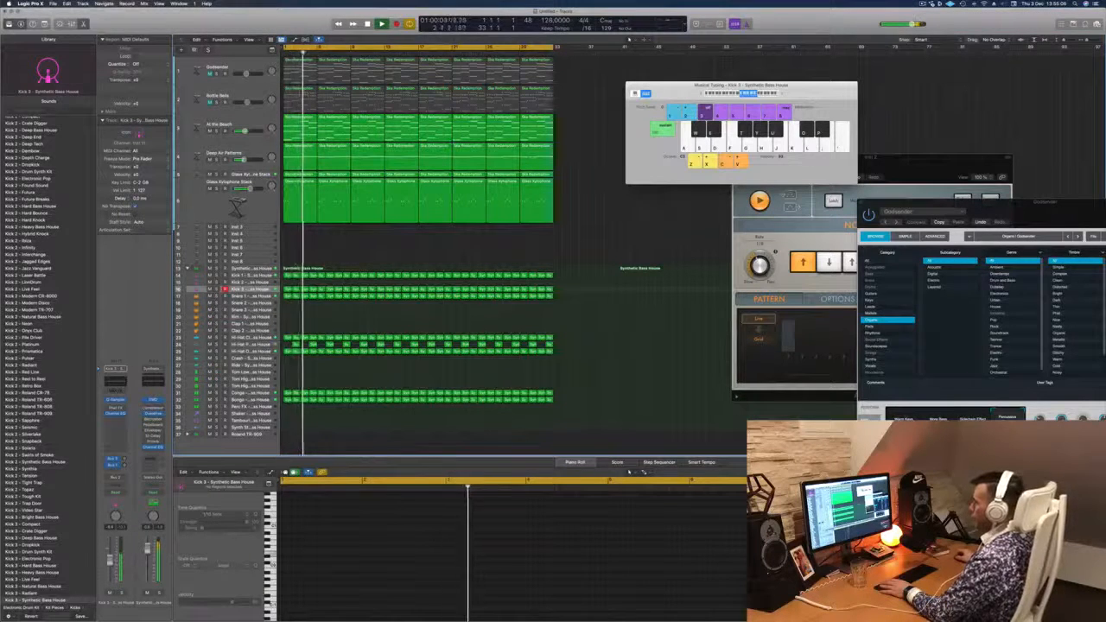
left_click(268, 275)
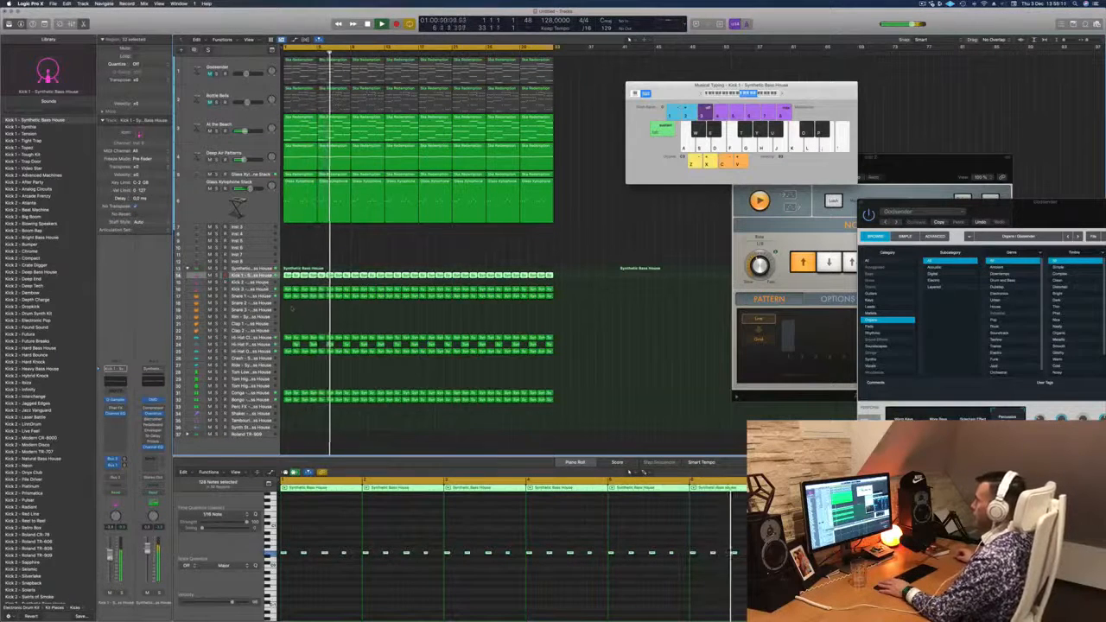
left_click(264, 296)
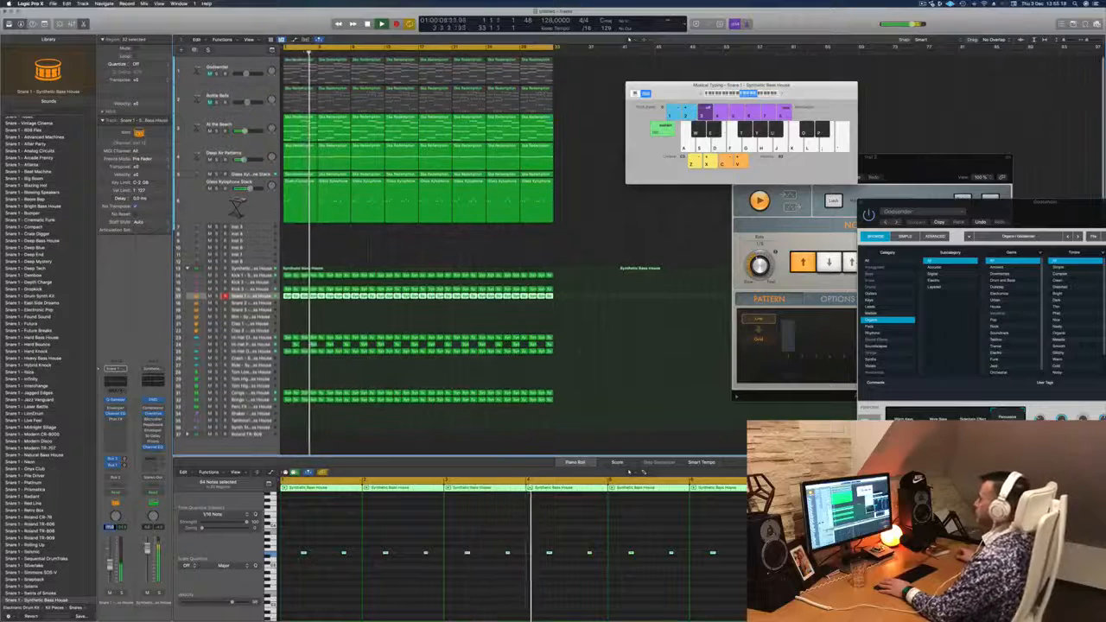
- Duplicate the Glass Xylophone Stack track and copy its first four-bar region onto the duplicate
left_click(238, 205)
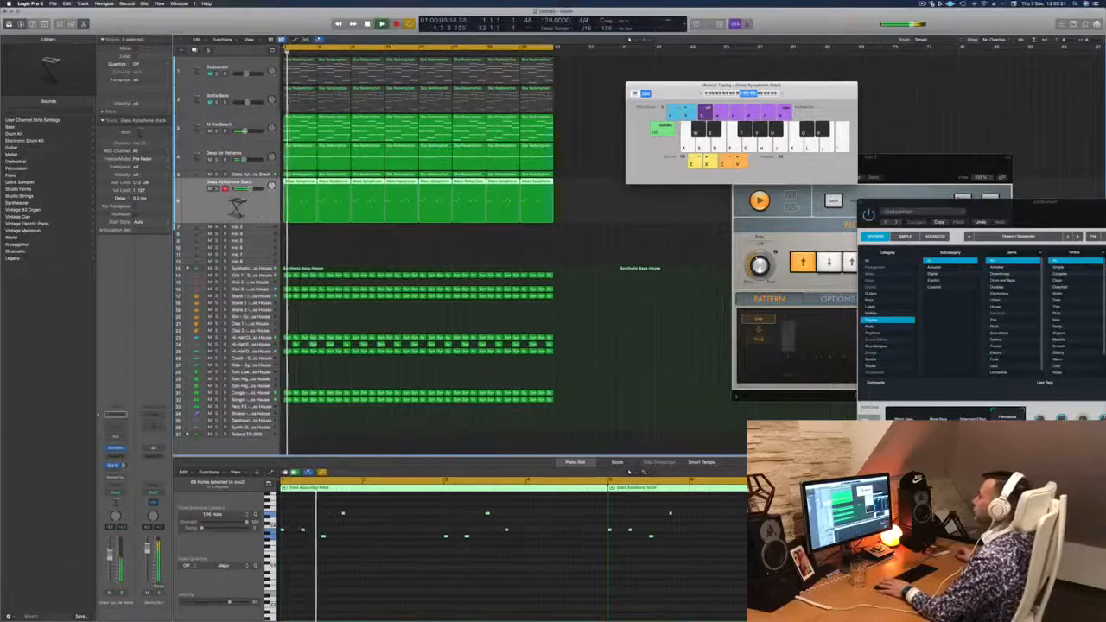
key("super+d")
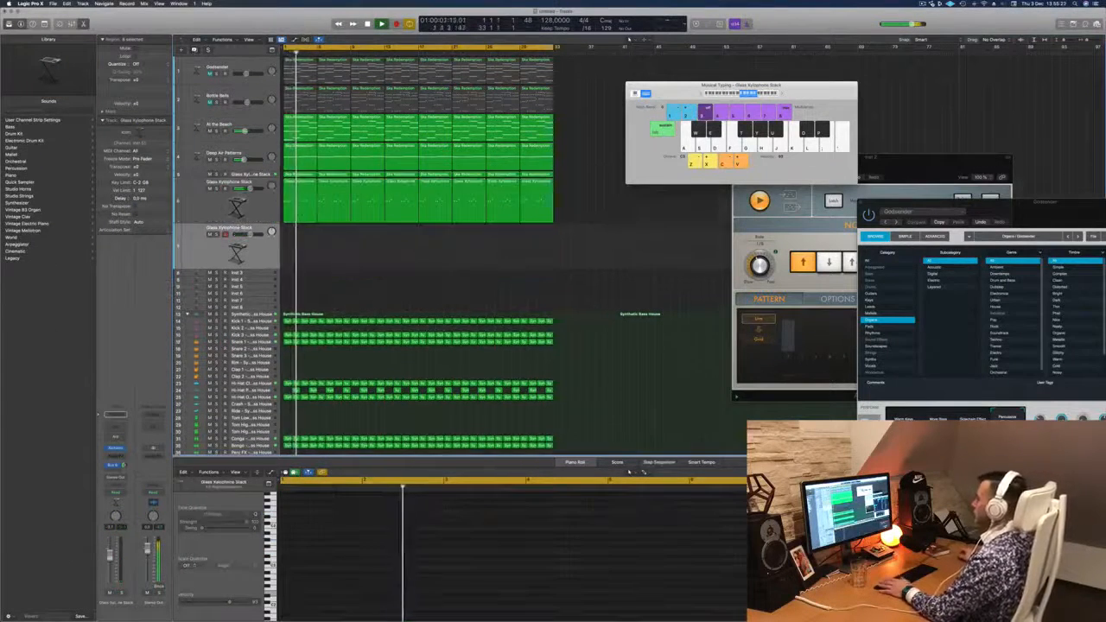
left_click_drag(291, 224, 292, 247)
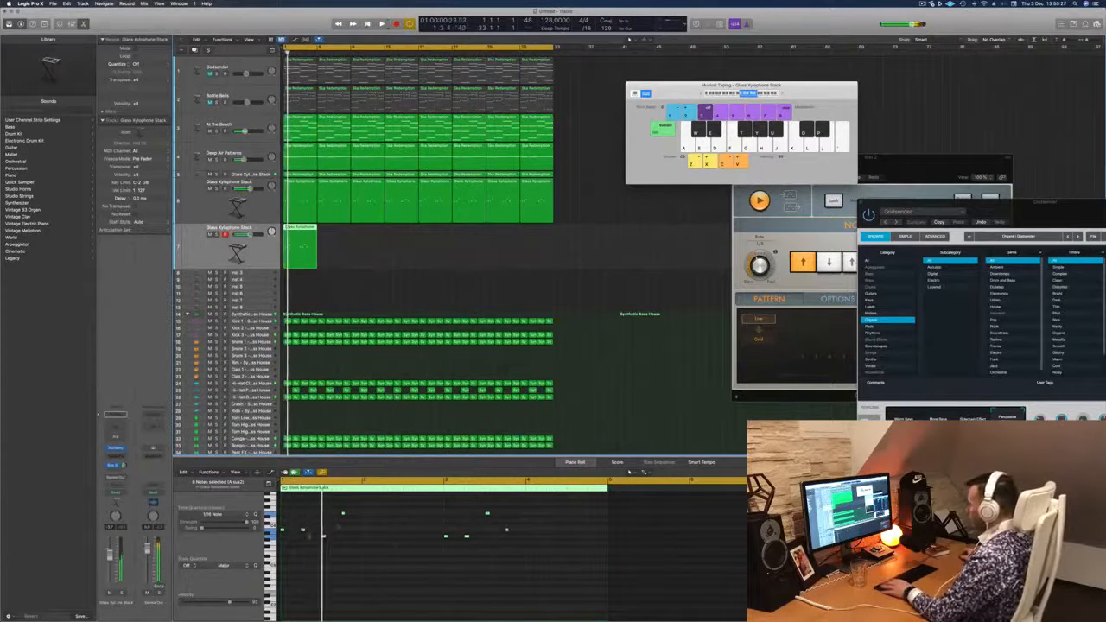
- Thin the copied xylophone region to two notes, starting at bars 2 and 4, and play it
mouse_move(302, 530)
left_mouse_down()
mouse_move(361, 529)
mouse_move(444, 555)
left_mouse_up()
key("Delete")
left_click_drag(555, 502, 607, 554)
key("Delete")
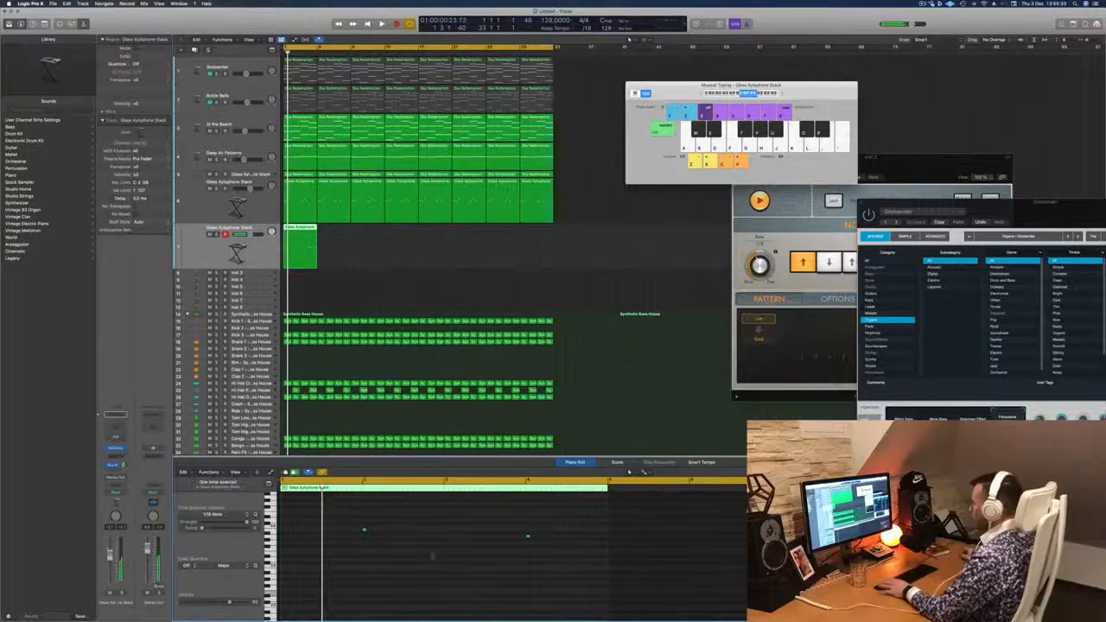
key("space")
key("space")
left_click_drag(338, 567, 553, 530)
key("space")
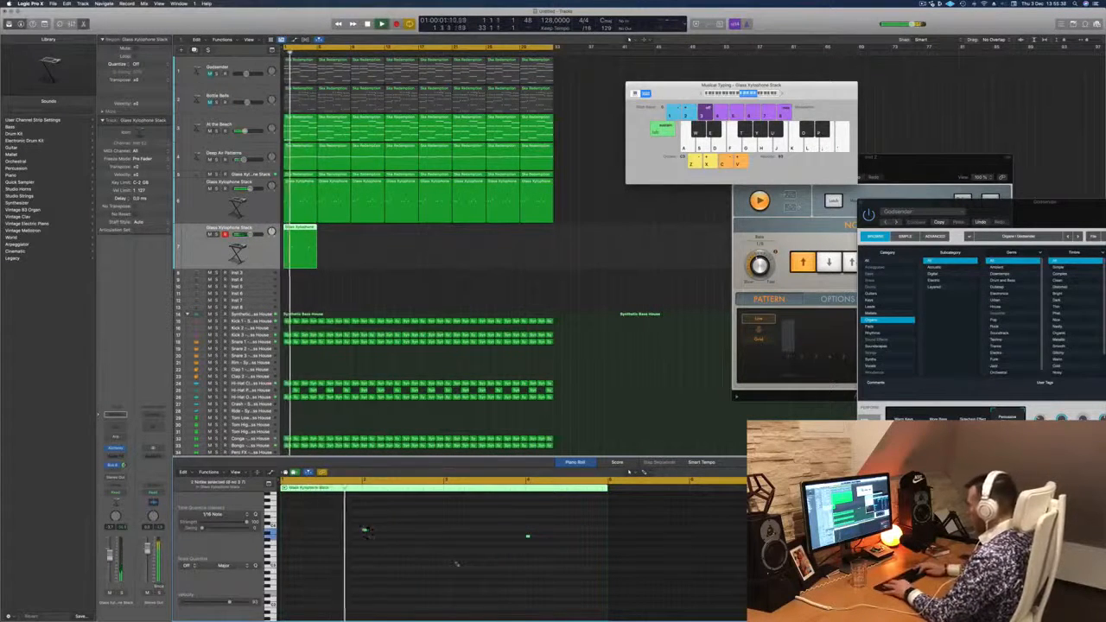
key("space")
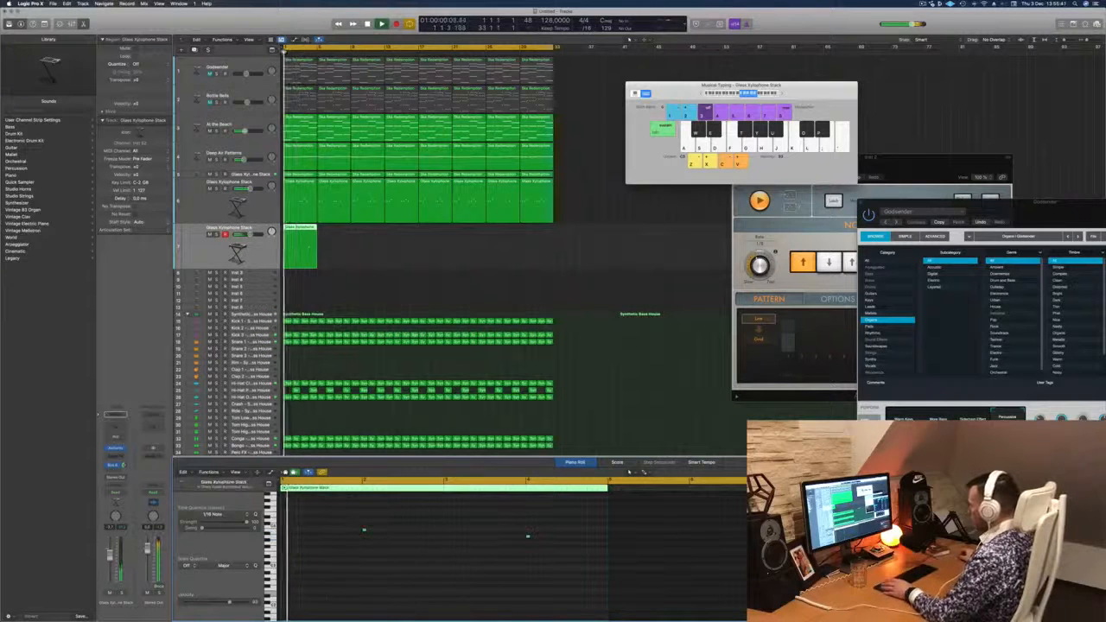
- Lengthen both notes in the copied xylophone region to about one and a half beats
left_click_drag(343, 521, 566, 584)
key("space")
key("space")
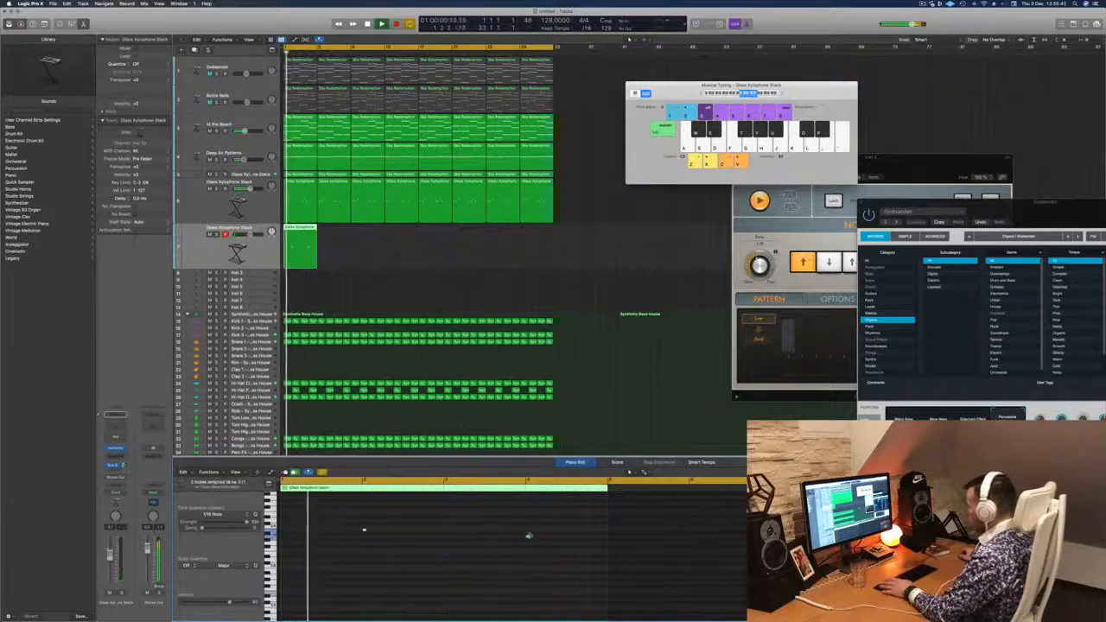
left_click_drag(529, 537, 559, 537)
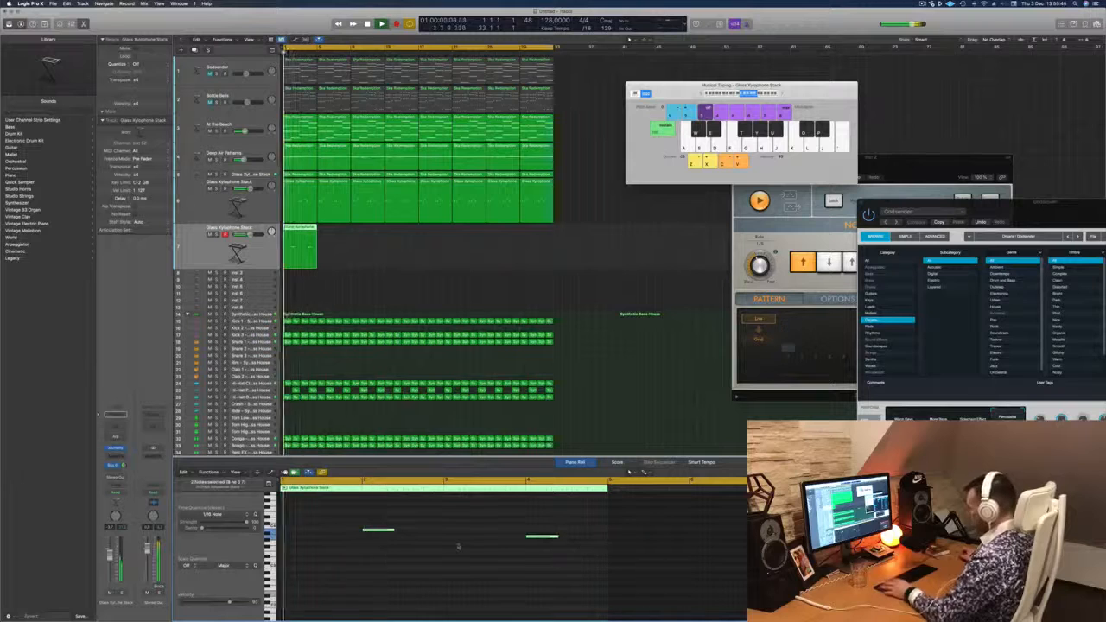
key("alt+Left")
key("alt+Left")
key("alt+Left")
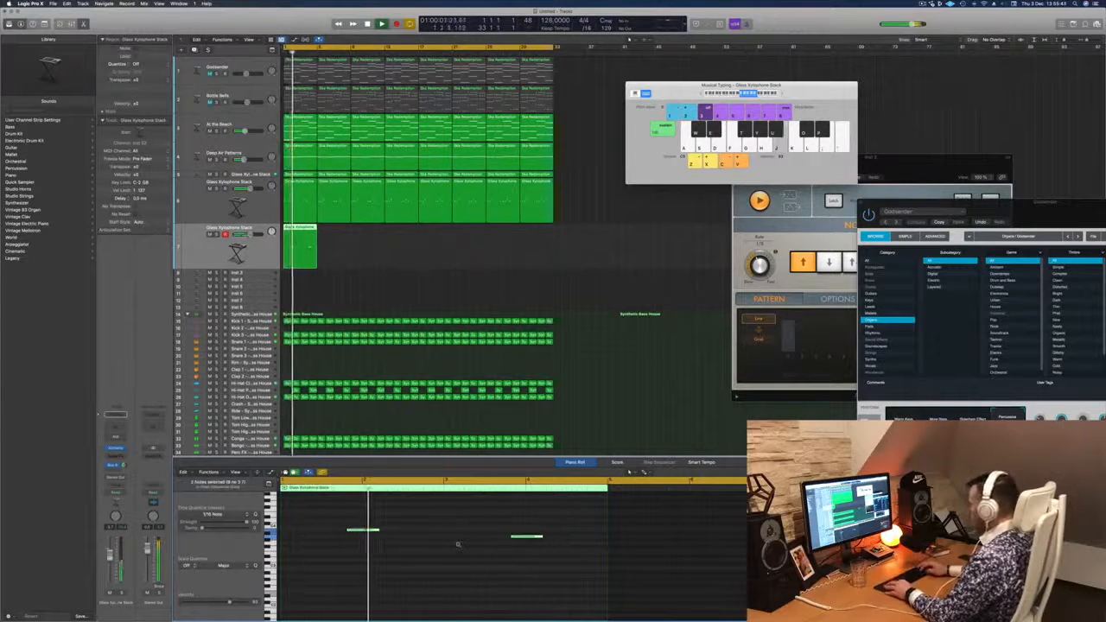
key("alt+Right")
key("alt+Right")
key("alt+Right")
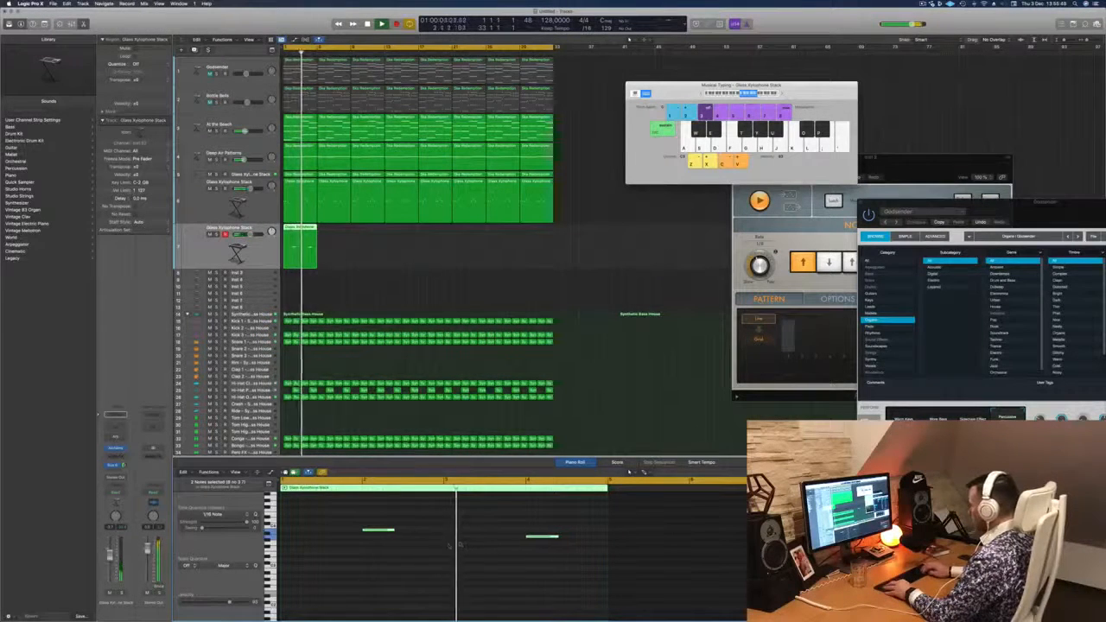
- Transpose both notes down an octave, open the duplicate track's Alchemy synth and listen to the part
key("shift+alt+Down")
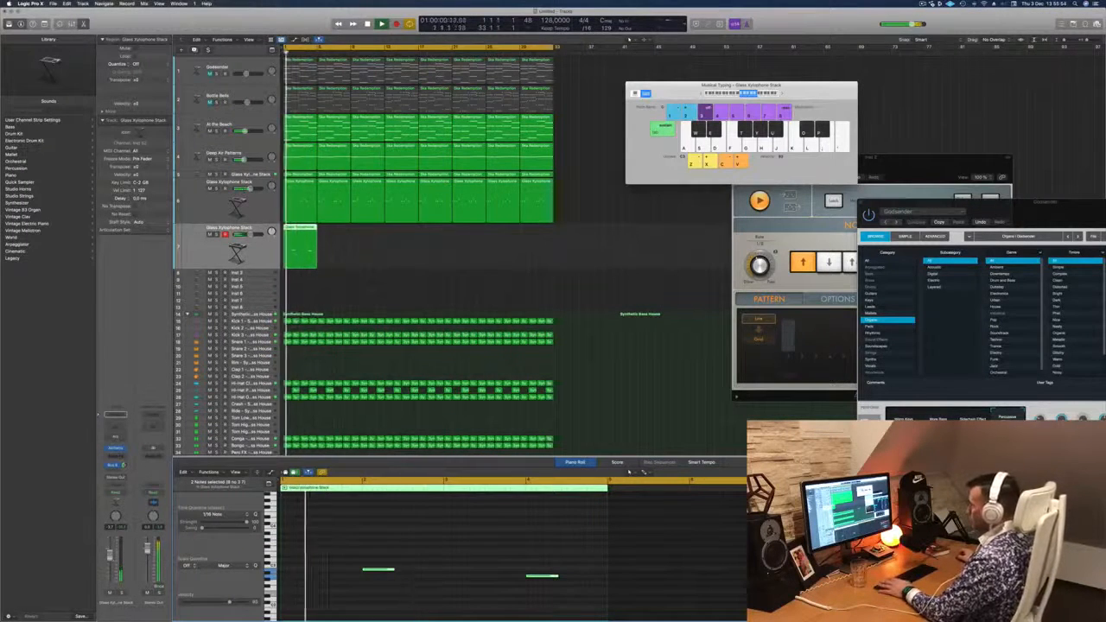
left_click(116, 448)
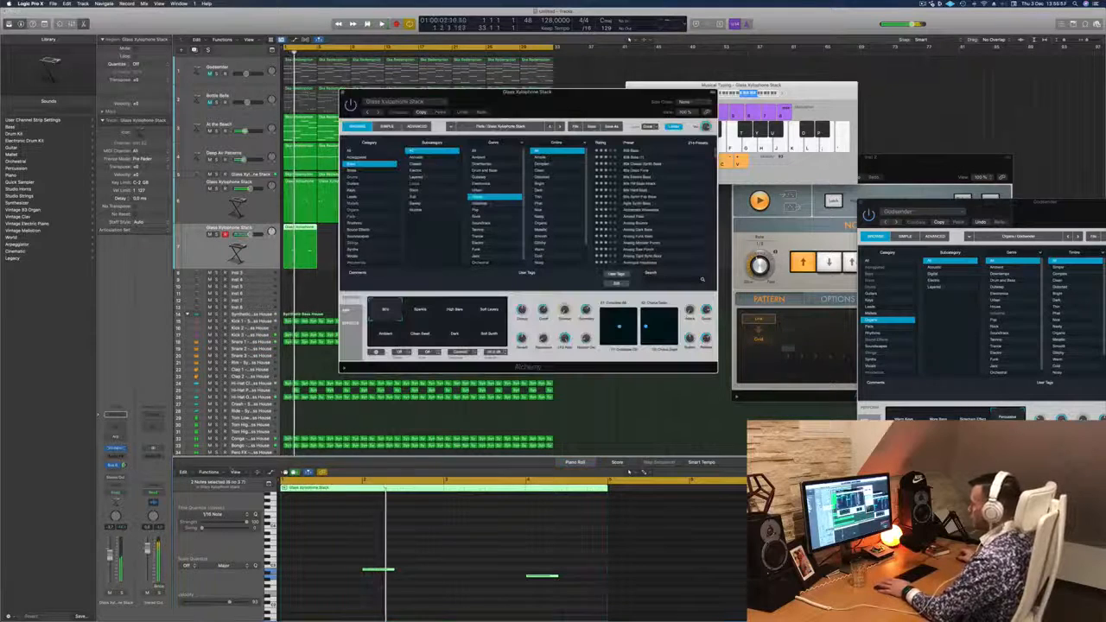
left_click_drag(574, 107, 674, 213)
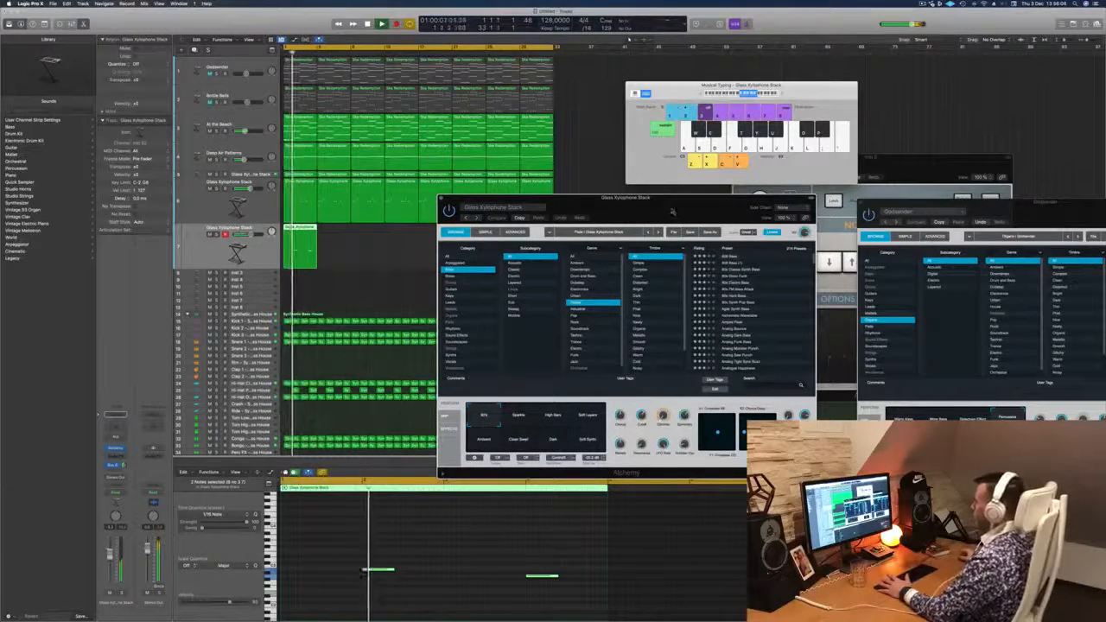
left_click_drag(674, 212, 662, 213)
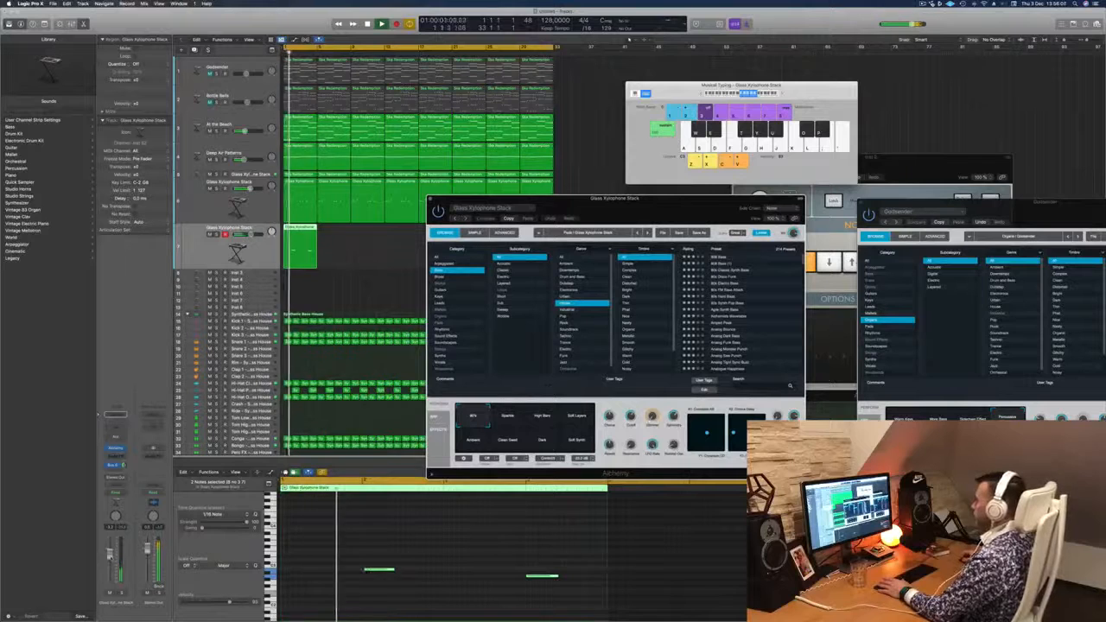
left_click(483, 556)
key("space")
key("space")
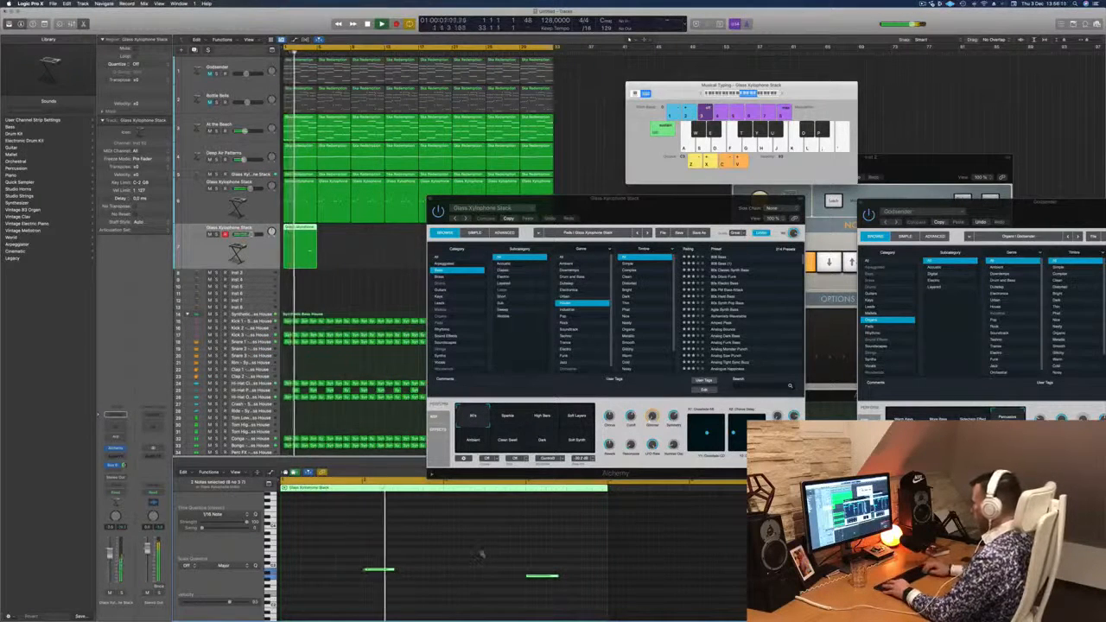
scroll(482, 554, "up", 3)
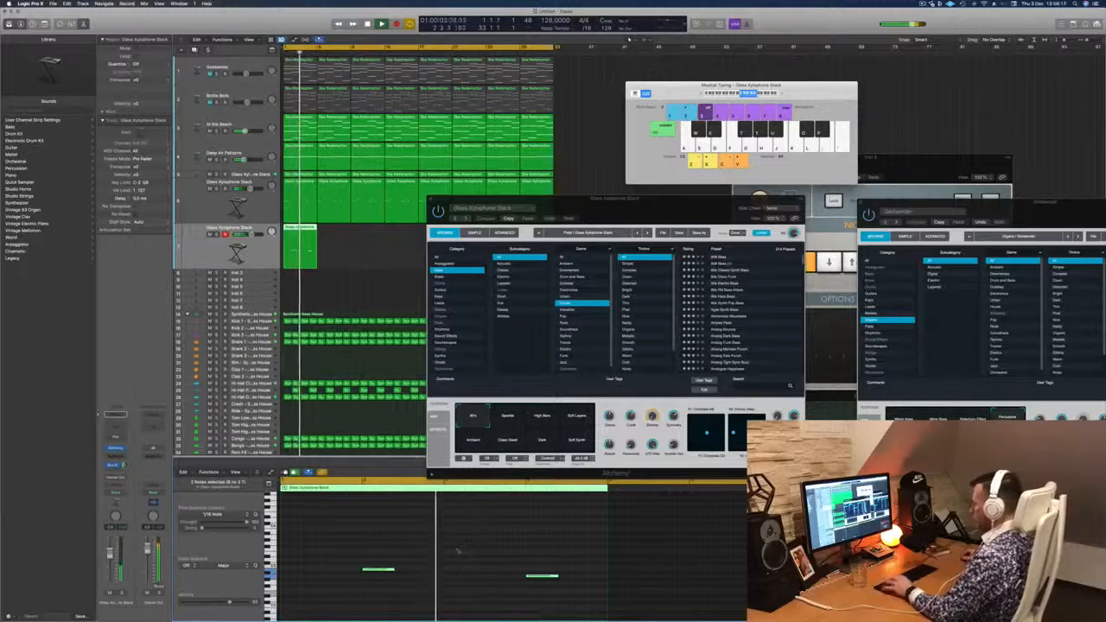
- Compare the original xylophone region with its two-note copy during playback, keeping the Alchemy window clear of them
left_click_drag(642, 208, 643, 119)
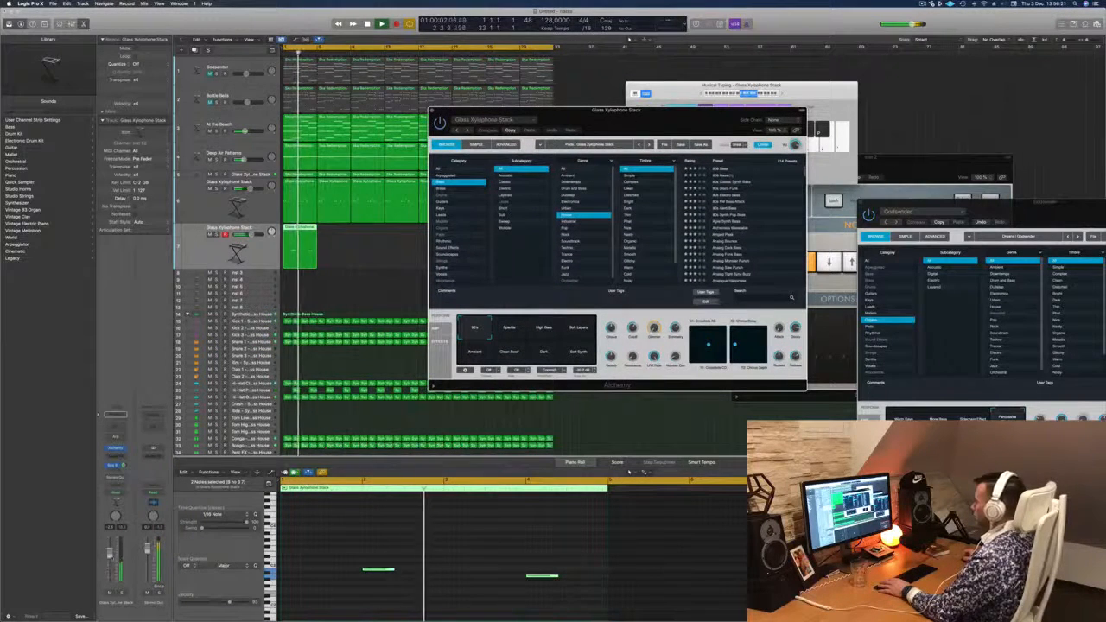
left_click(575, 463)
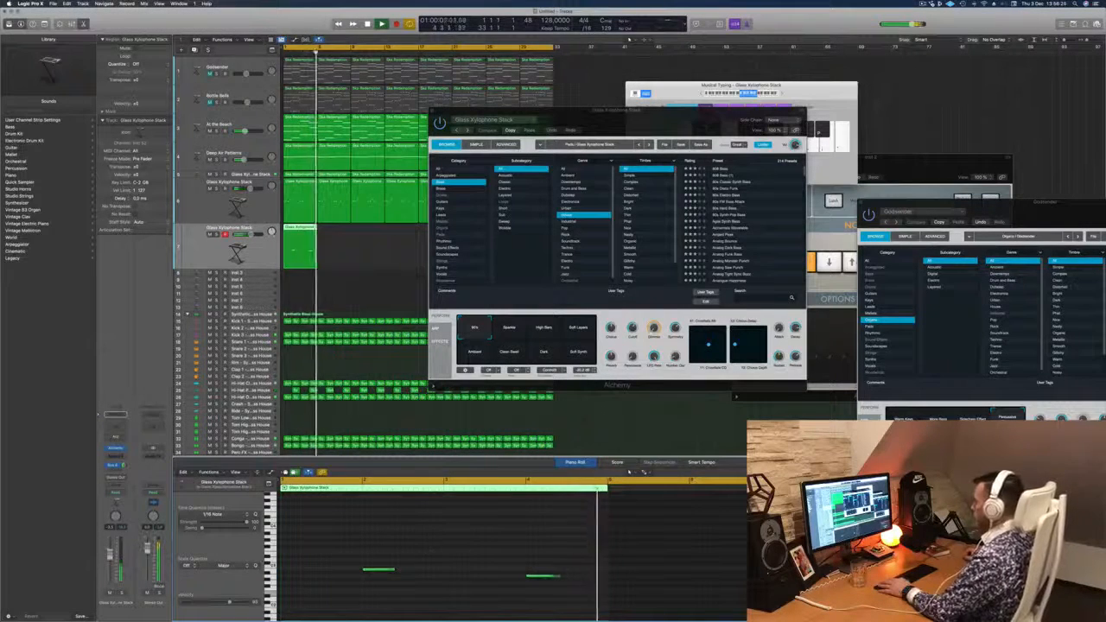
left_click(309, 196)
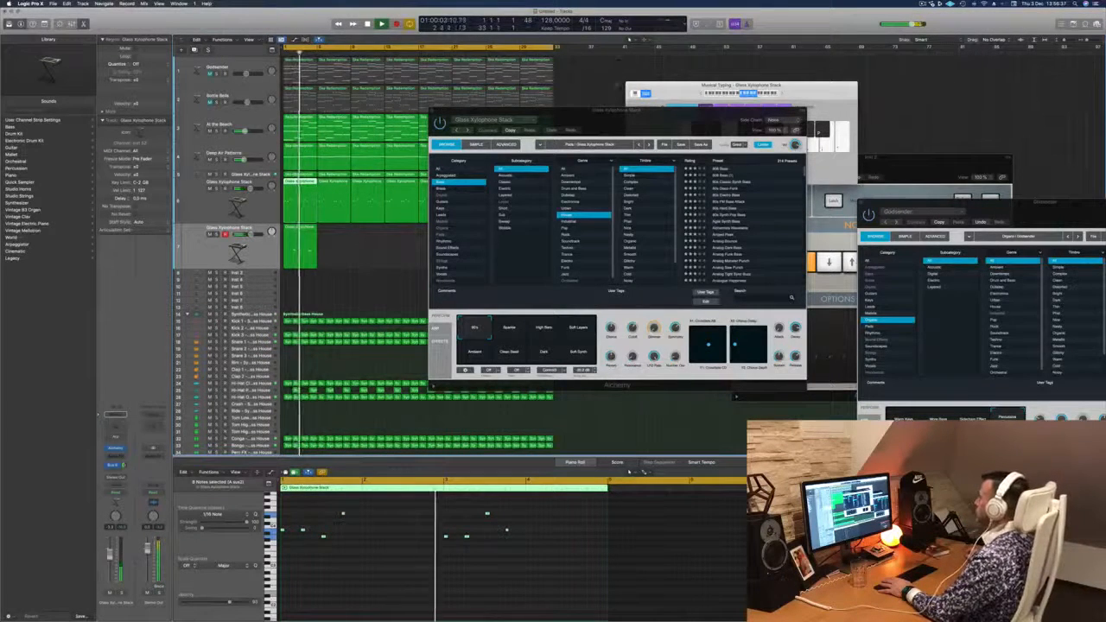
left_click_drag(615, 117, 668, 114)
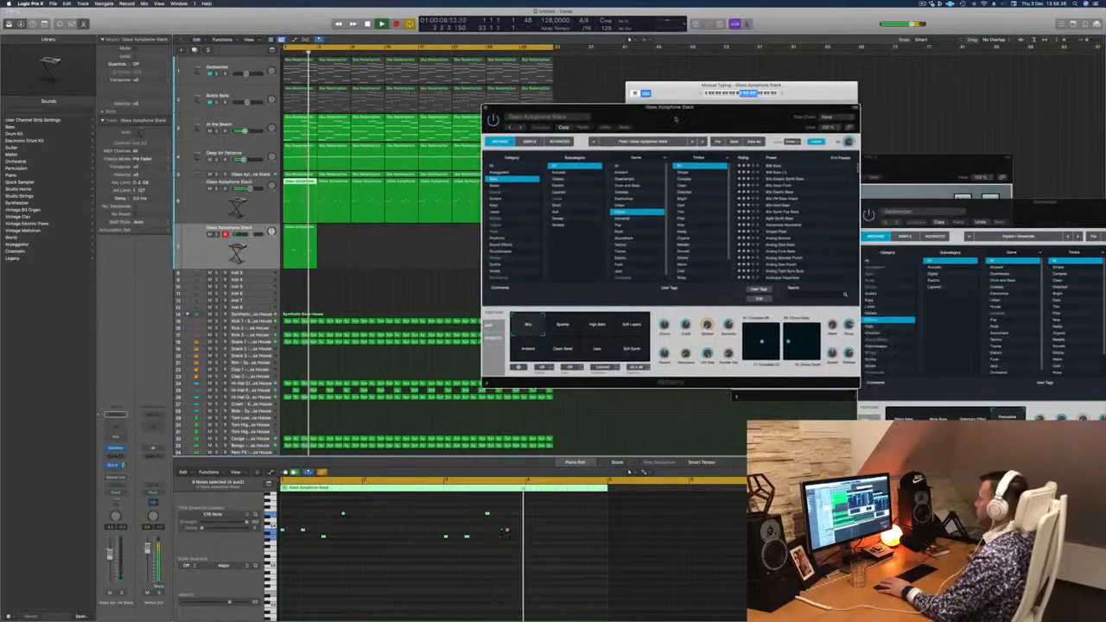
left_click(300, 249)
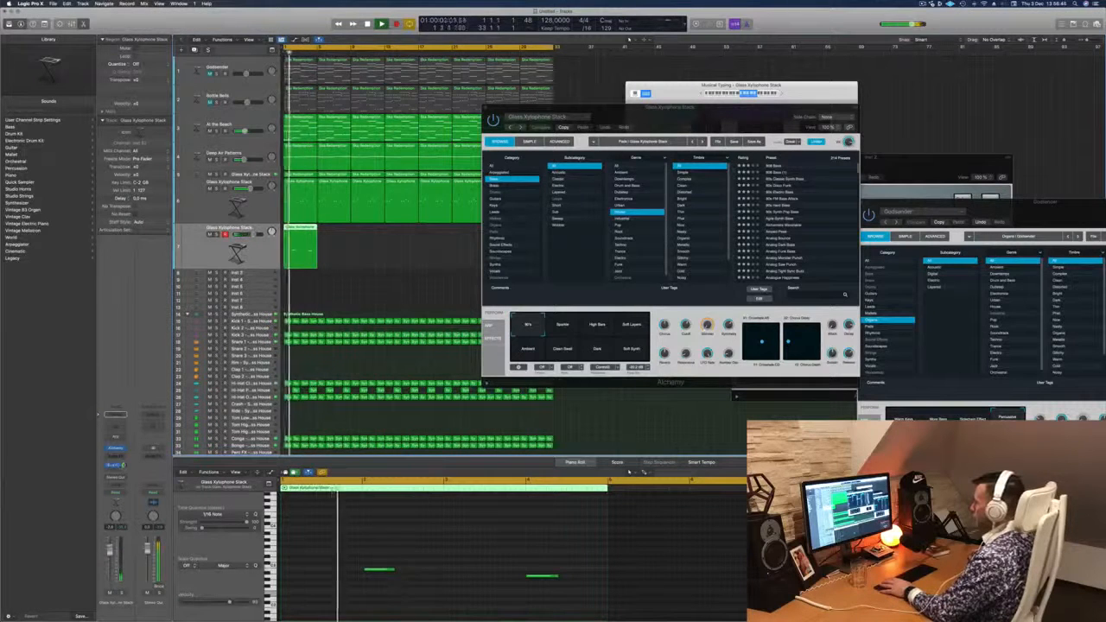
- Adjust the duplicate xylophone track's bus send and copy its region across all 32 bars
left_click(119, 465)
left_click(121, 465)
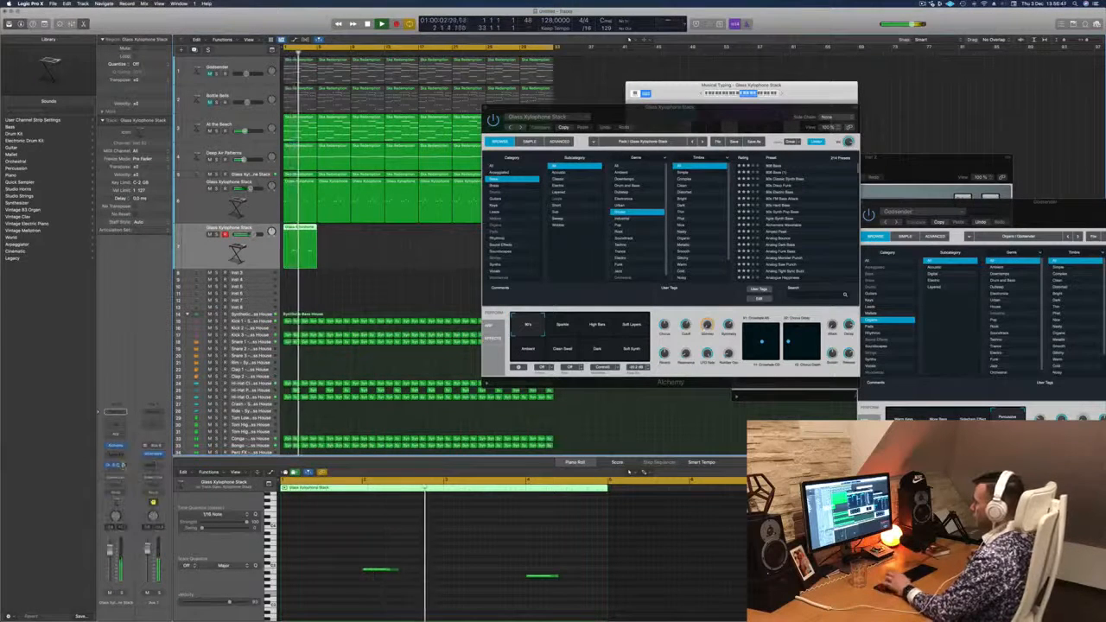
left_click_drag(730, 107, 892, 105)
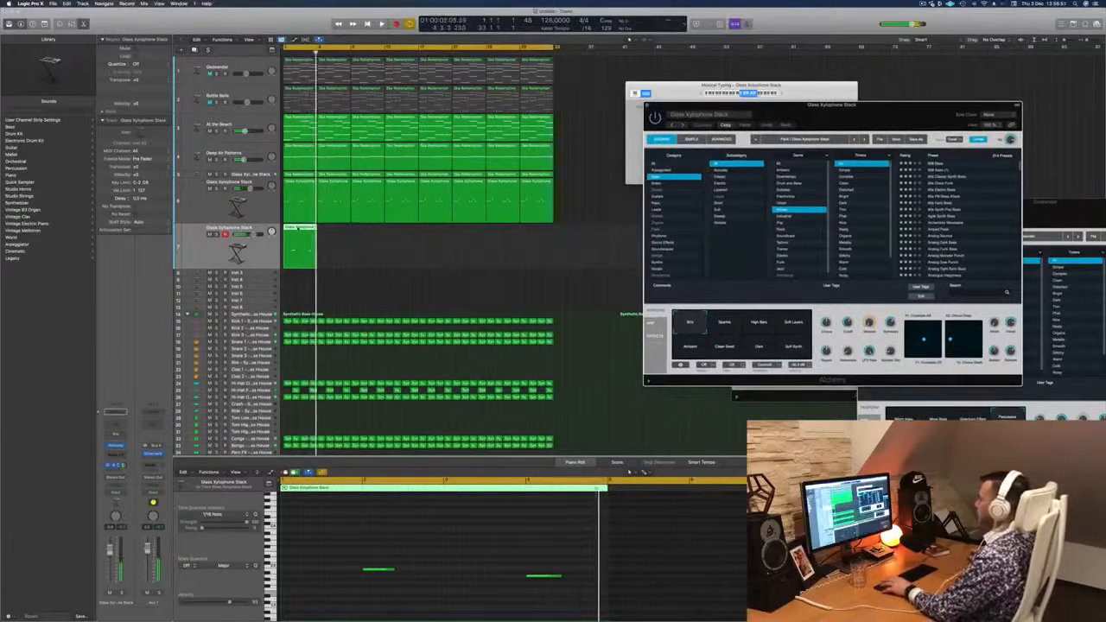
left_click_drag(298, 229, 380, 237)
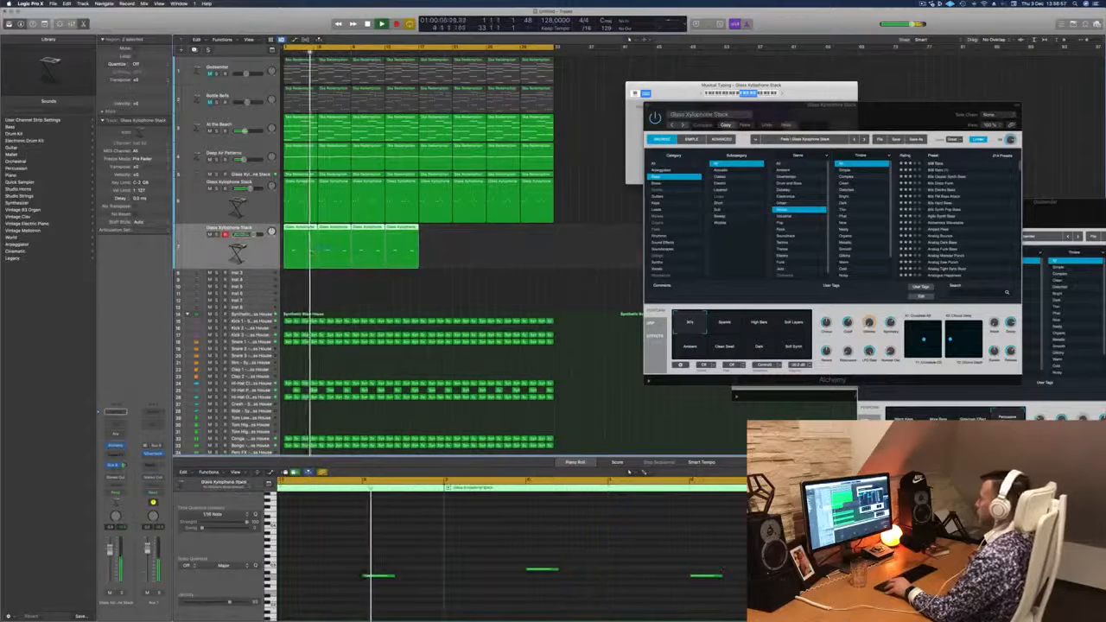
left_click_drag(305, 238, 441, 240)
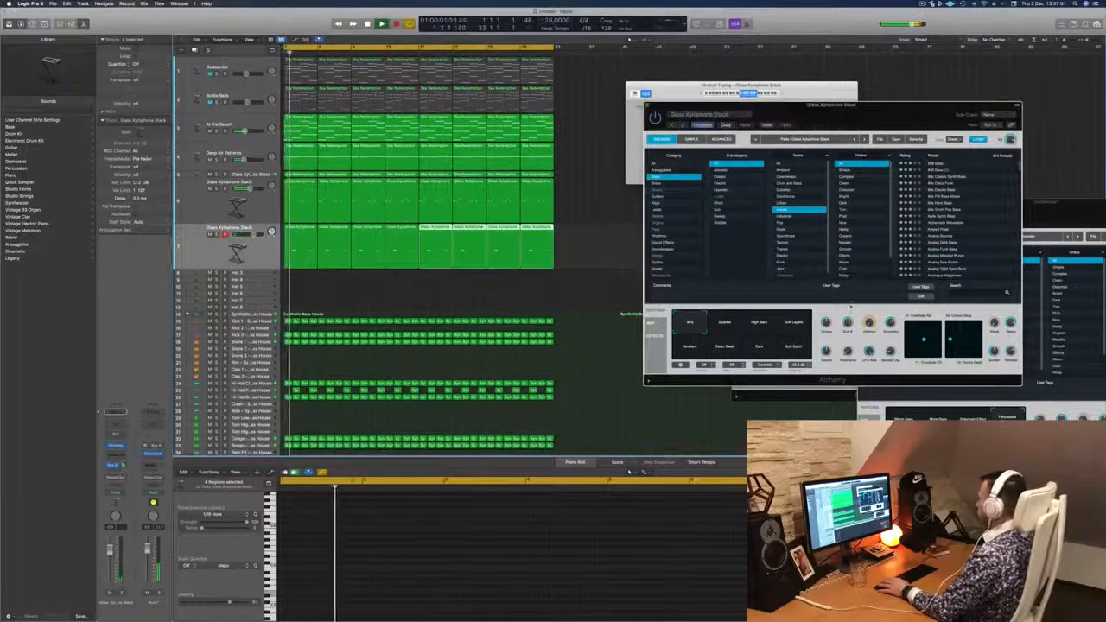
- Adjust the duplicate track's Alchemy Cutoff and lengthen all its notes to about two and a half beats
left_click_drag(943, 106, 665, 152)
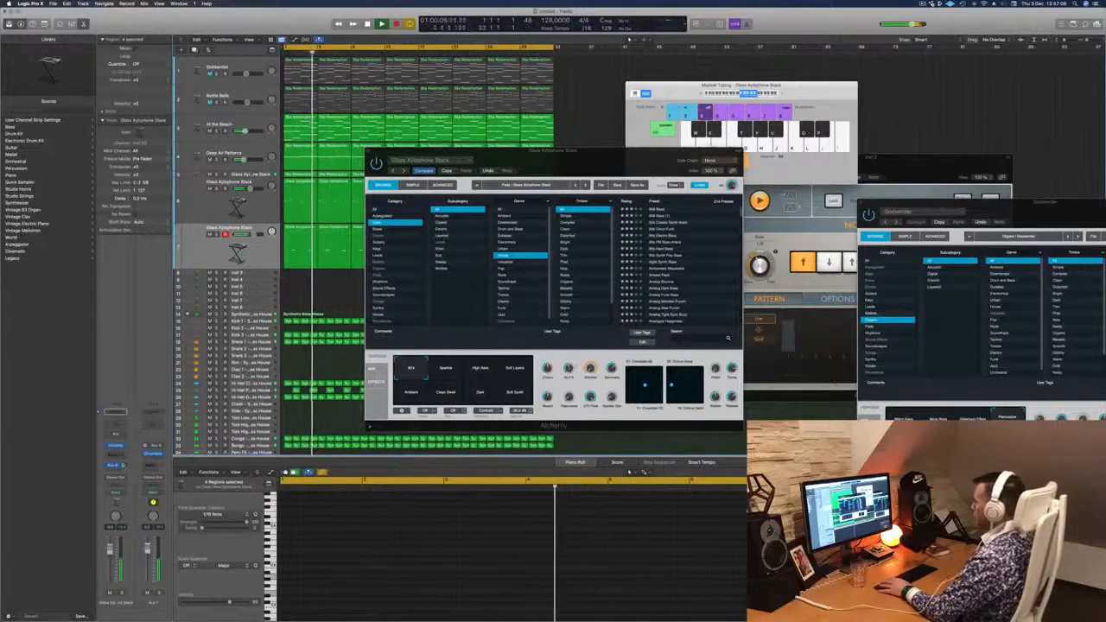
left_click(571, 359)
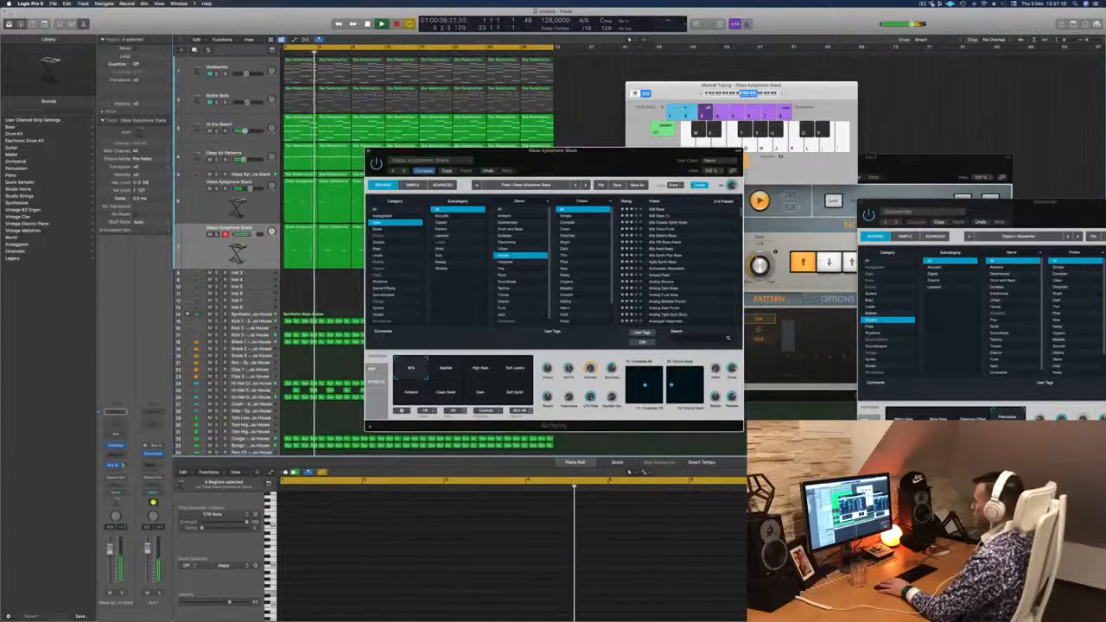
left_click(205, 251)
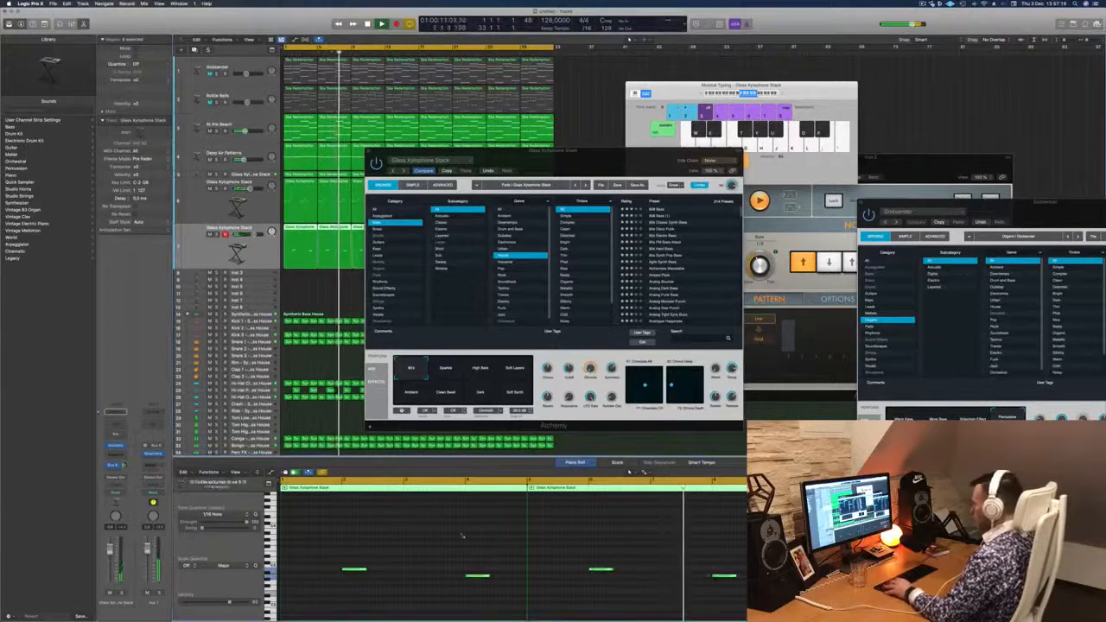
key("super+a")
left_click_drag(366, 570, 381, 573)
left_click_drag(588, 163, 686, 121)
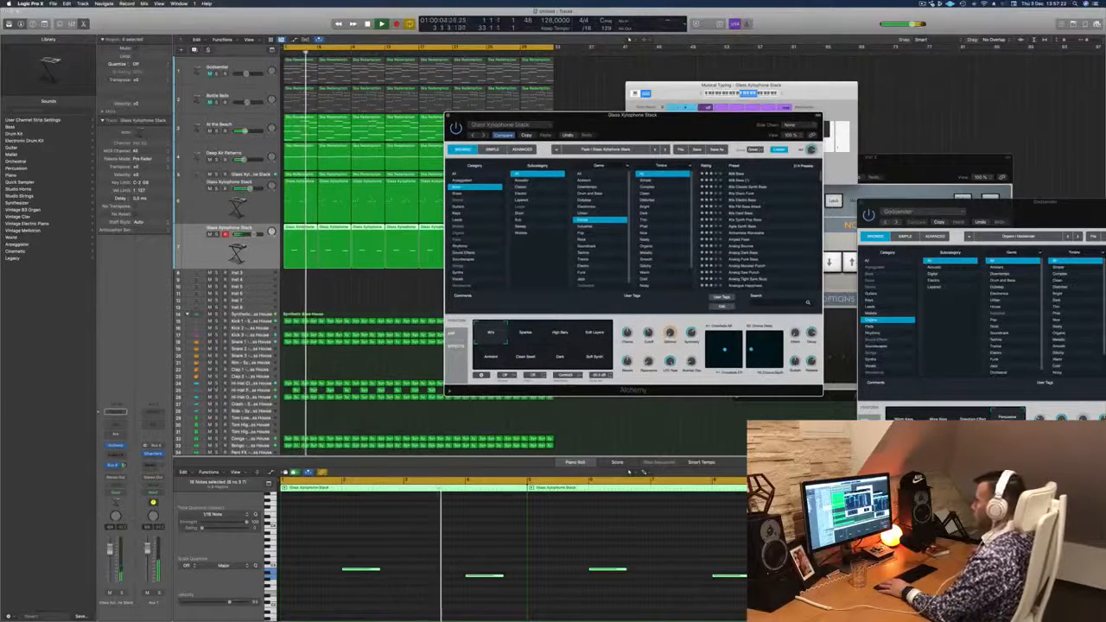
- Filter the duplicate xylophone track's Alchemy presets to the Brass category across all genres
left_click(466, 576)
left_click(637, 120)
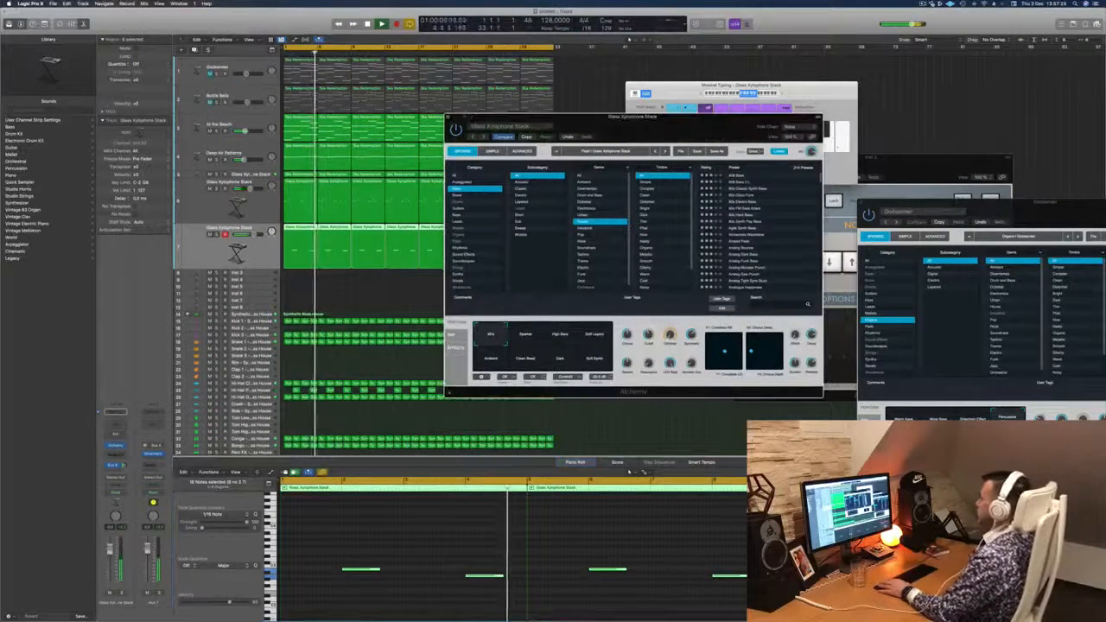
key("super+w")
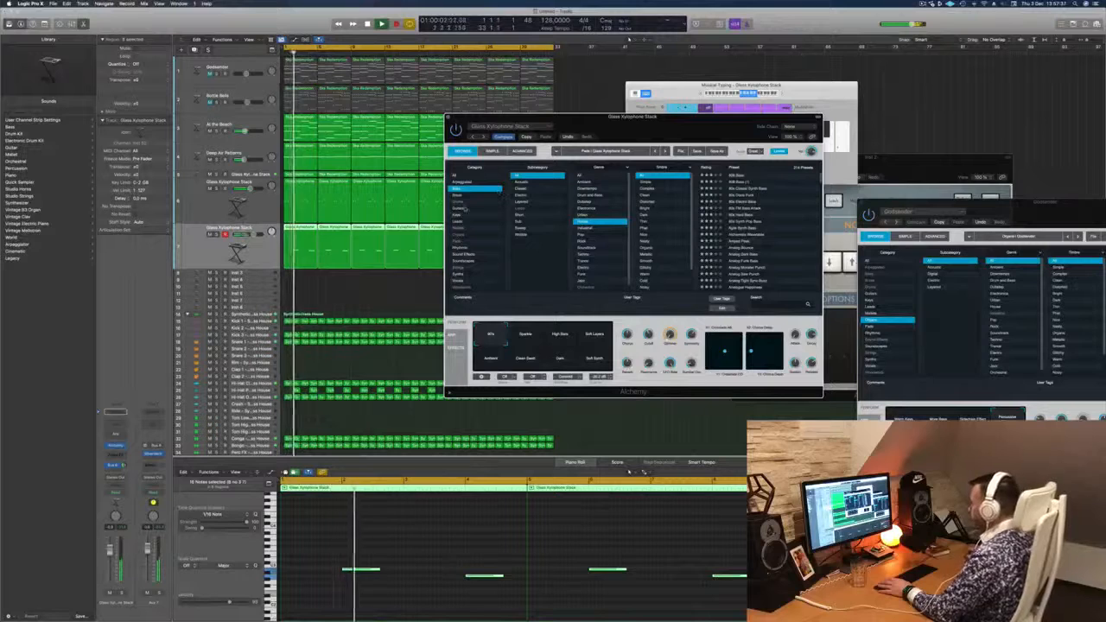
left_click(494, 196)
key("space")
key("space")
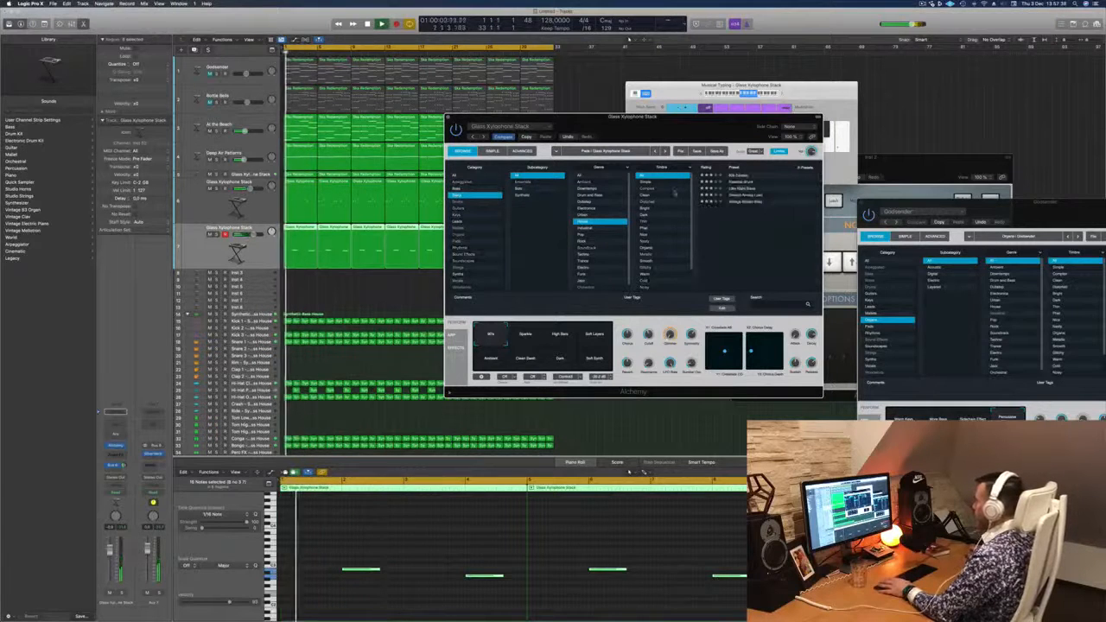
left_click(584, 175)
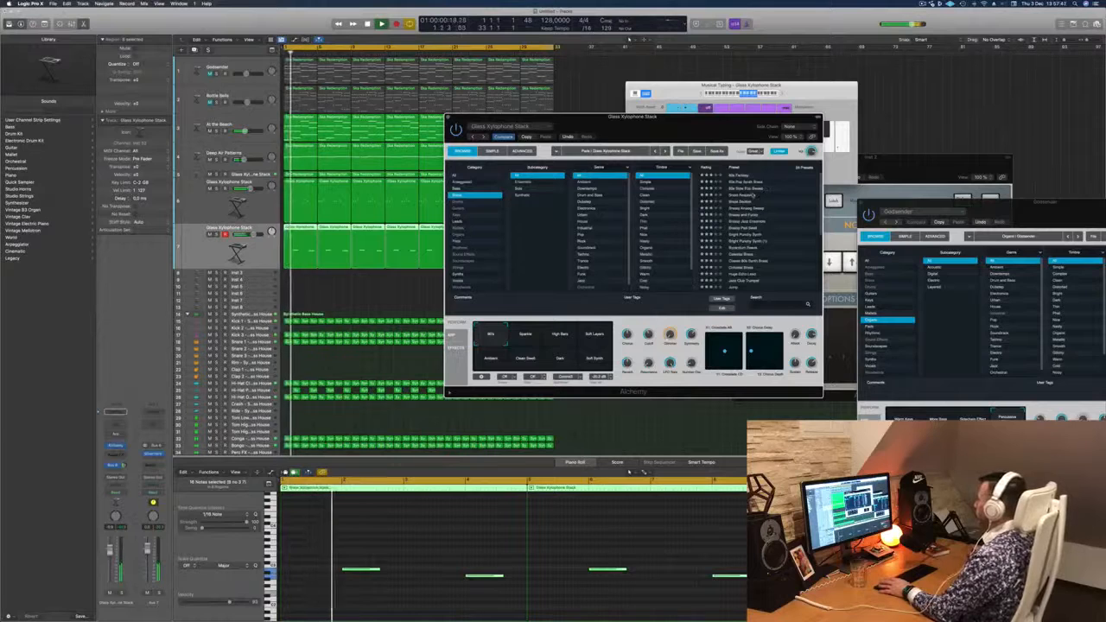
- Audition the Brass Response, Slow Pop Sweep and Byzantium Reeds presets with the beat, restarting playback between sounds
left_click(753, 196)
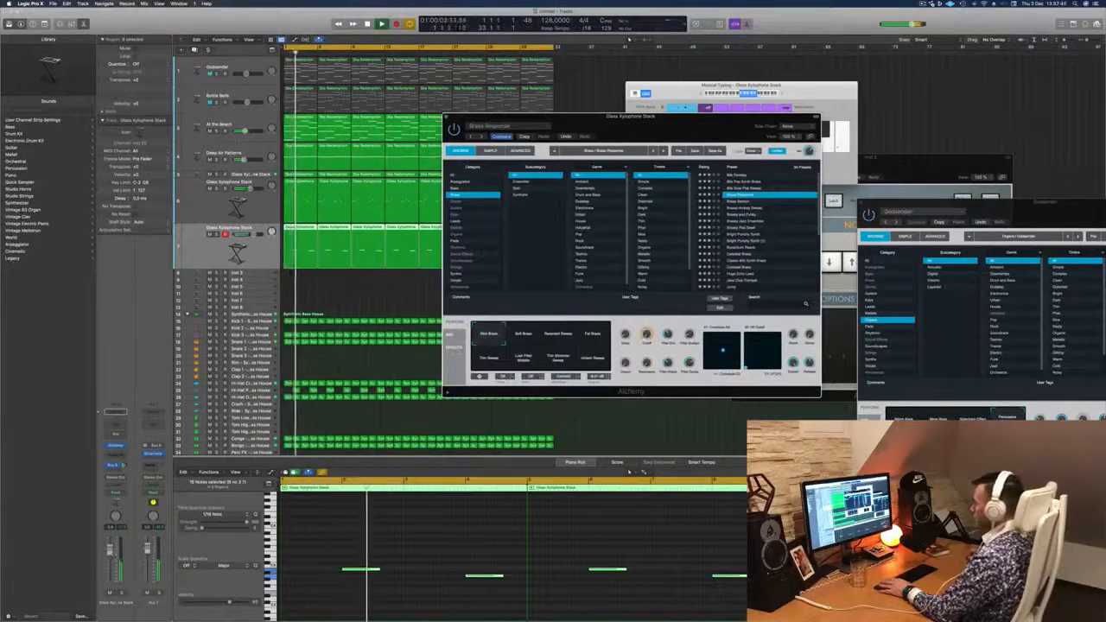
key("Return")
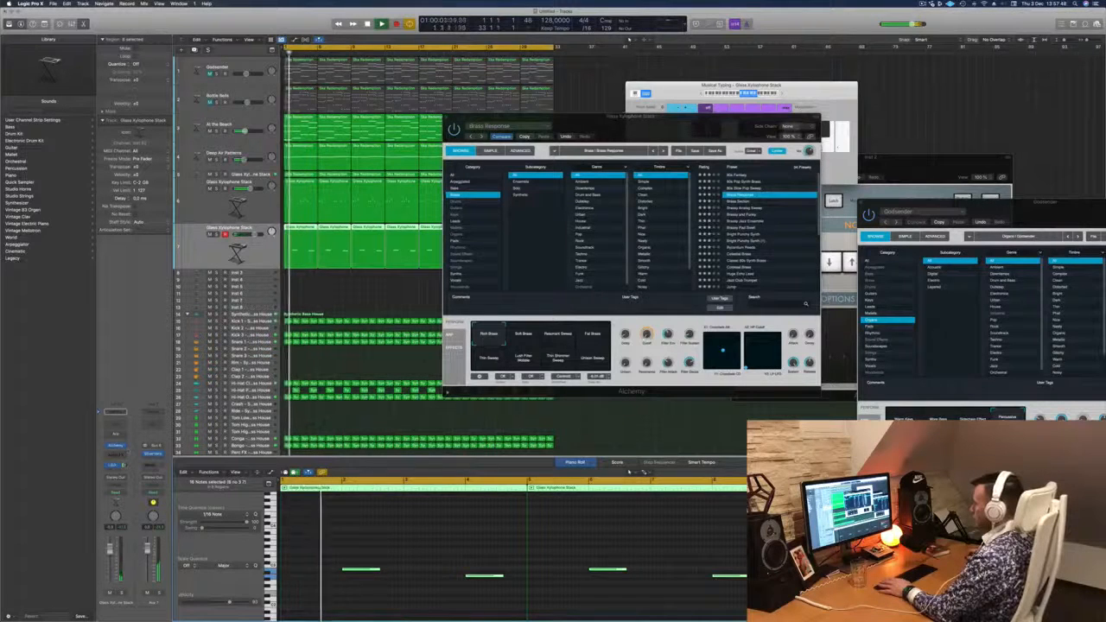
left_click(752, 188)
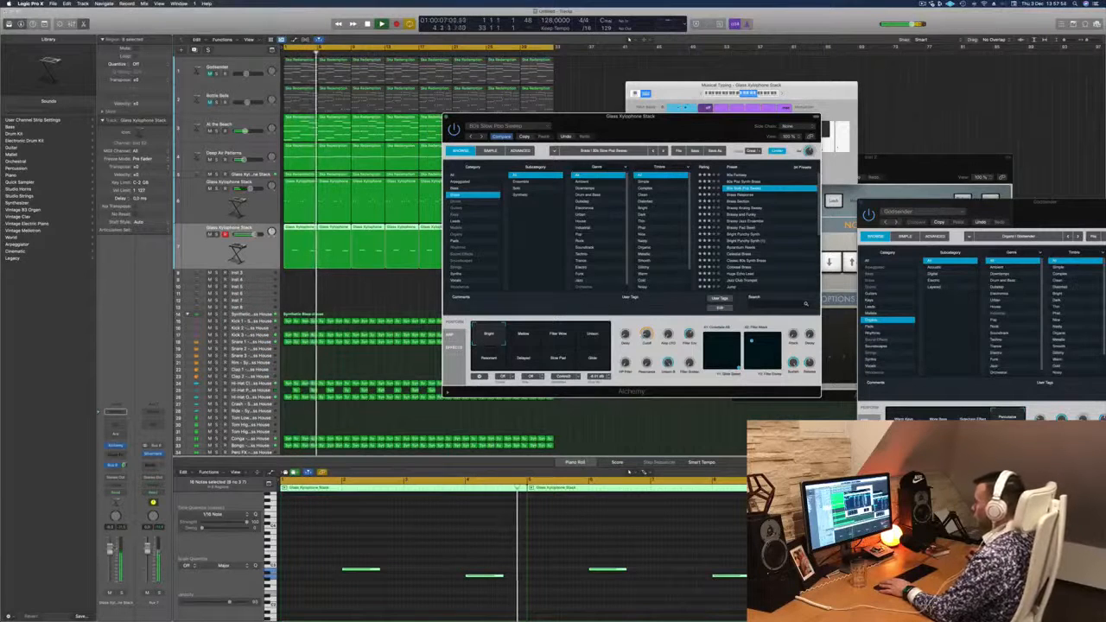
key("Return")
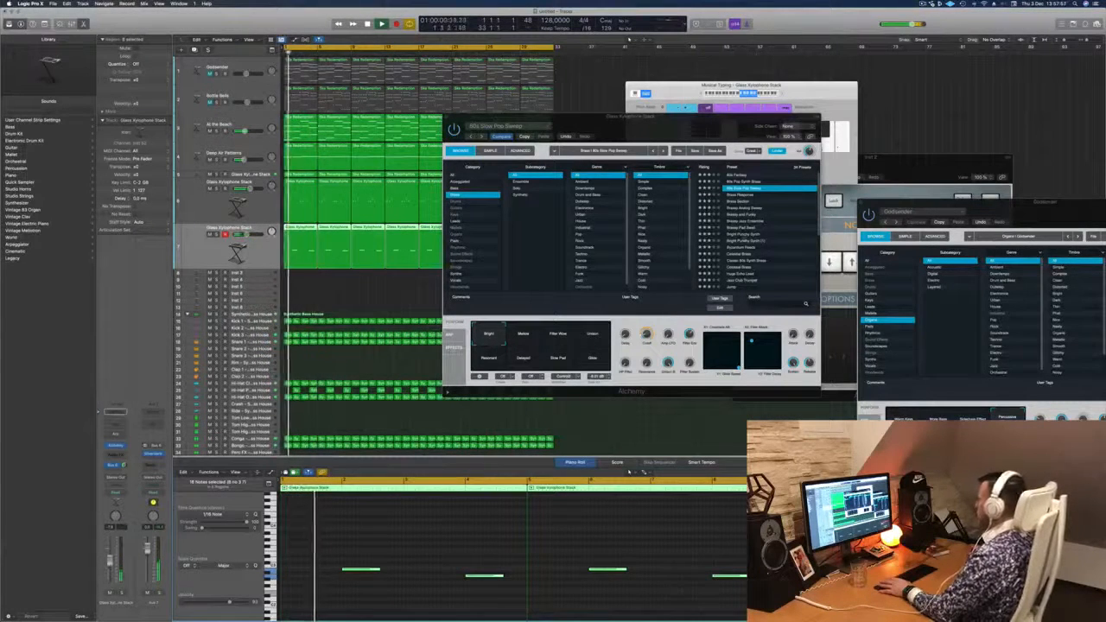
left_click(748, 247)
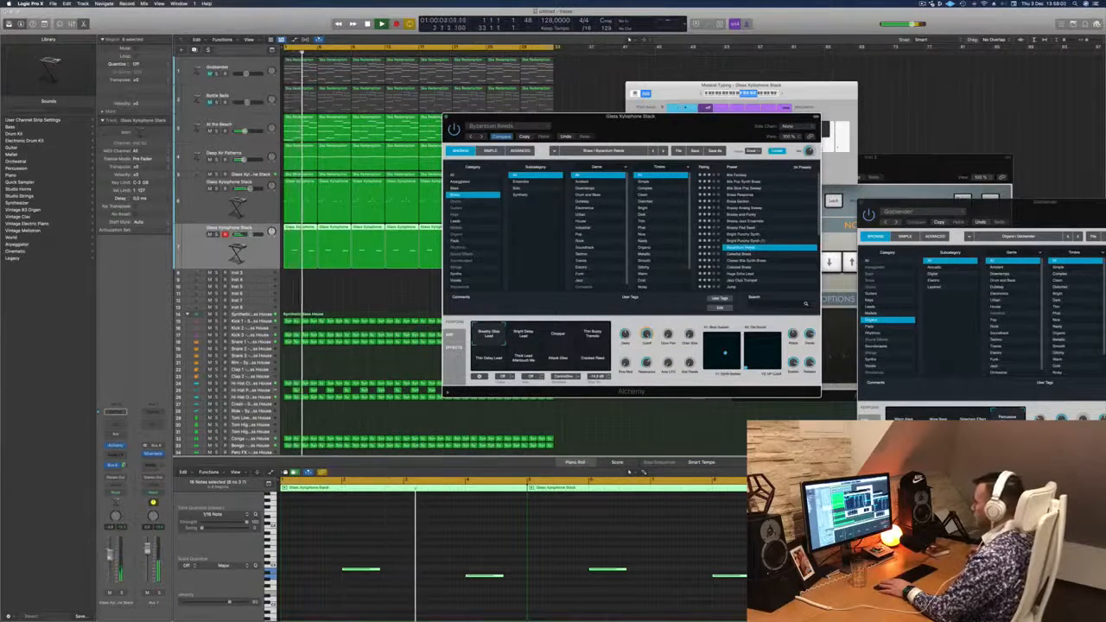
- Raise the duplicate xylophone track's volume slightly and load the Huge Echo Lead preset in Alchemy
left_click_drag(109, 560, 110, 553)
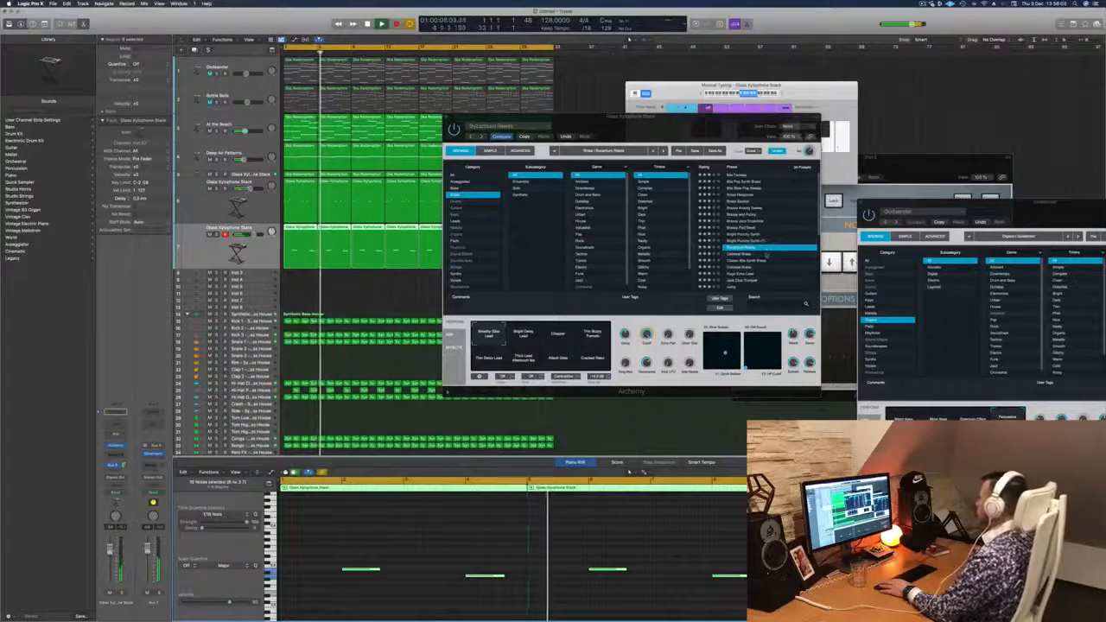
scroll(769, 229, "down", 3)
left_click(772, 230)
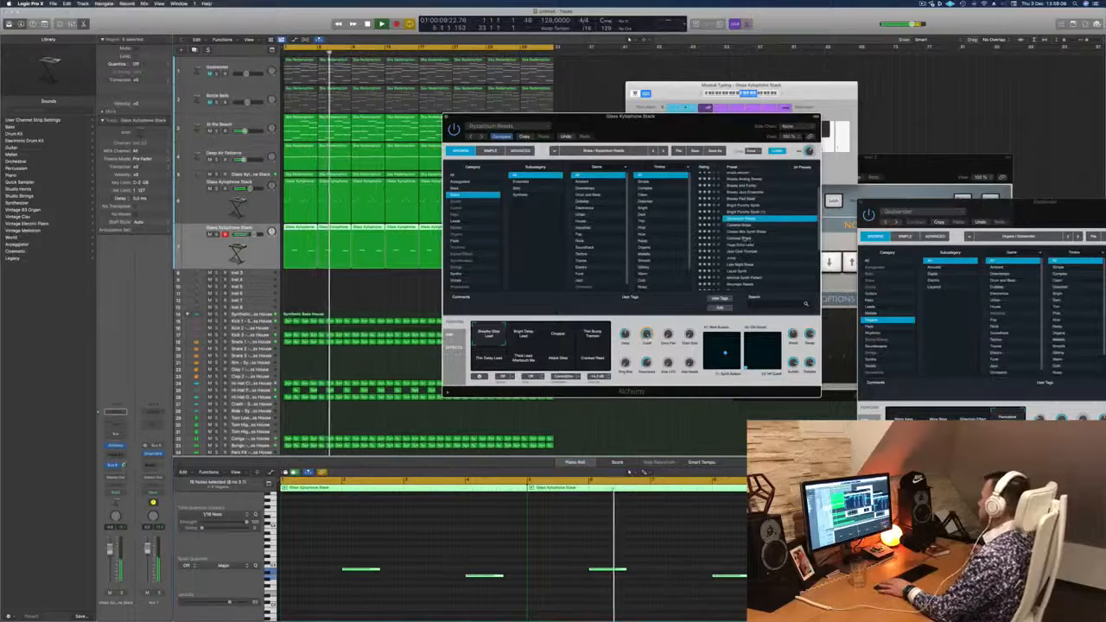
left_click(762, 240)
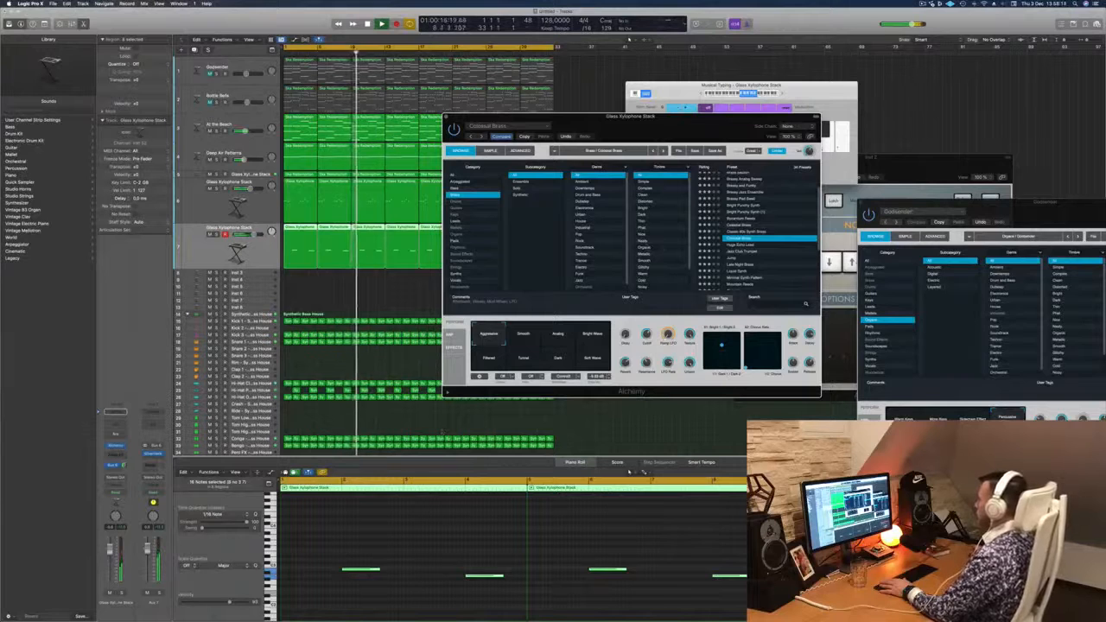
key("Down")
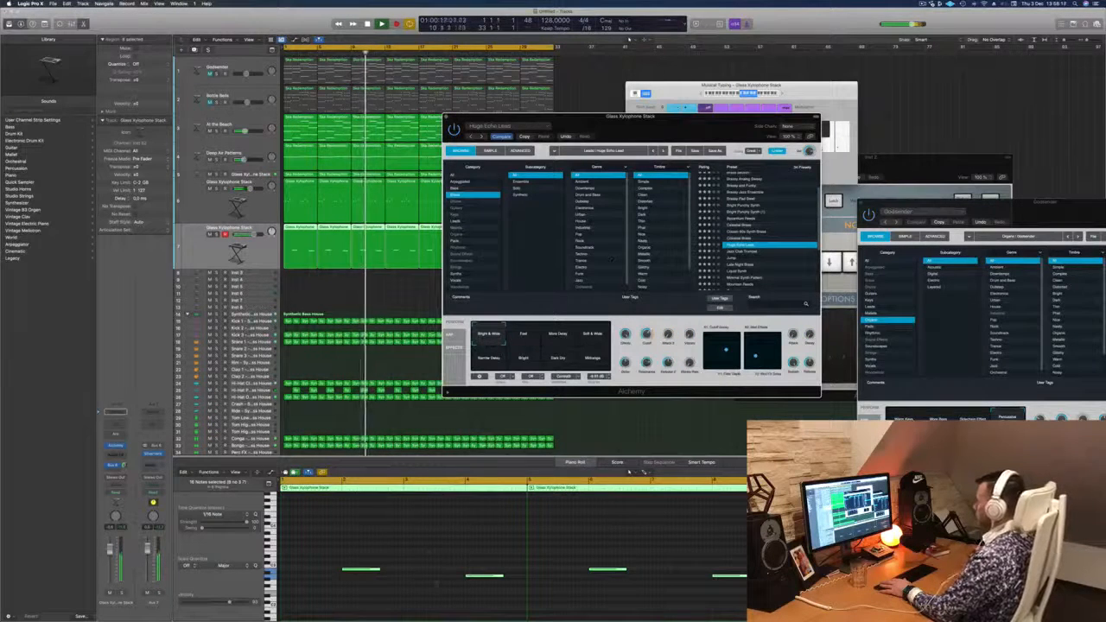
- Transpose all of the duplicate track's notes up two octaves, replay from the start and clear away the Alchemy window
left_click(430, 555)
key("alt+shift+Up")
key("alt+shift+Up")
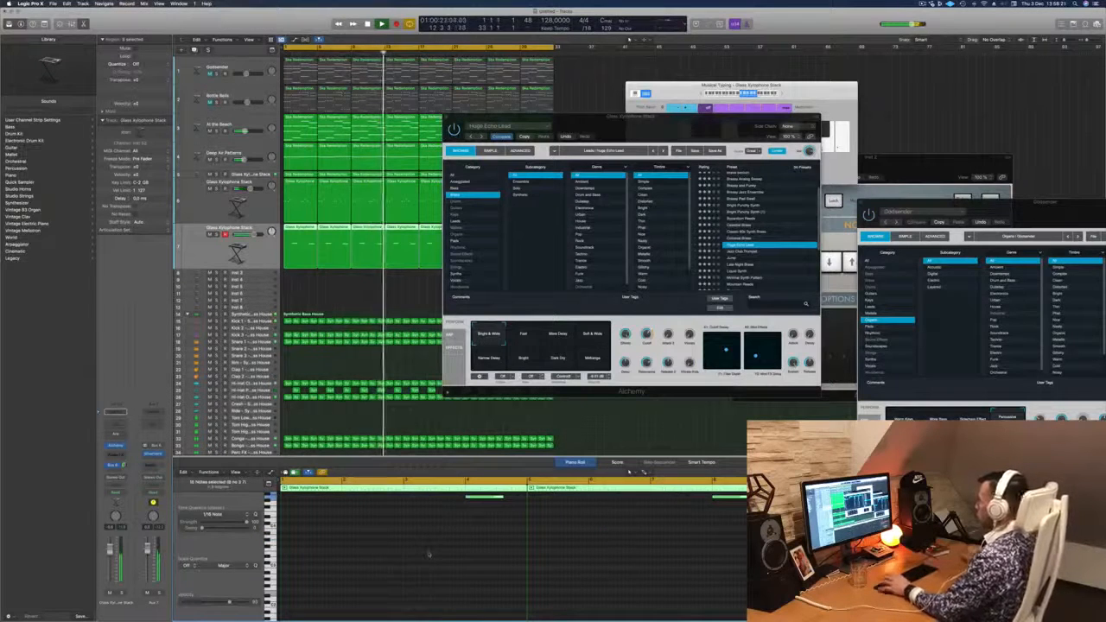
key("Return")
left_click_drag(631, 116, 644, 101)
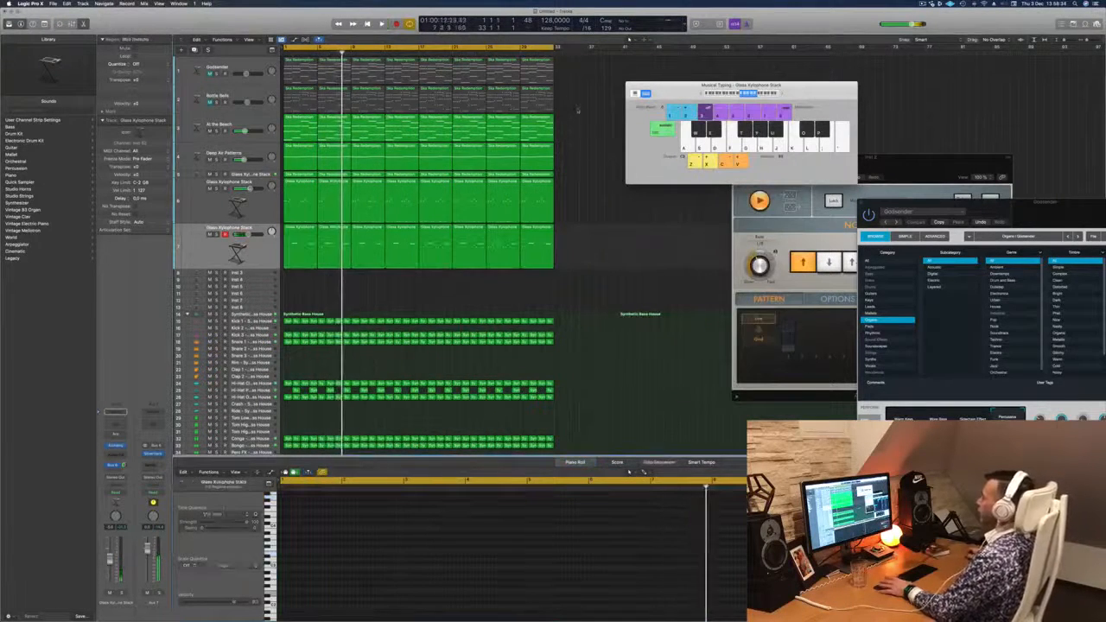
- Bring the muted Bottle Bells track back into the mix, checking it briefly in solo
left_click(221, 98)
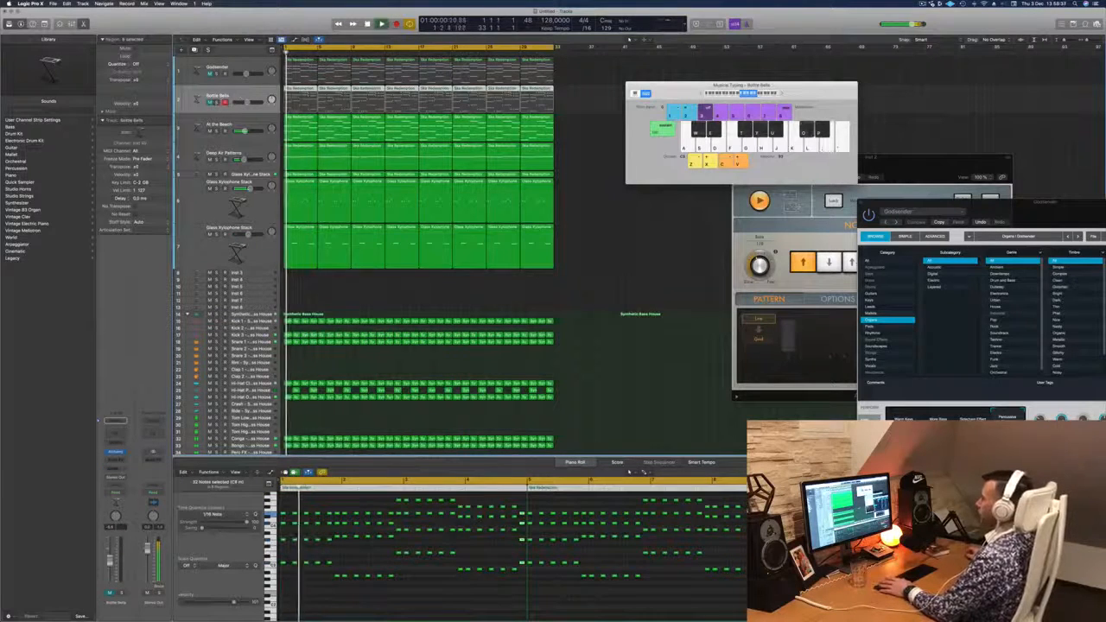
key("s")
key("s")
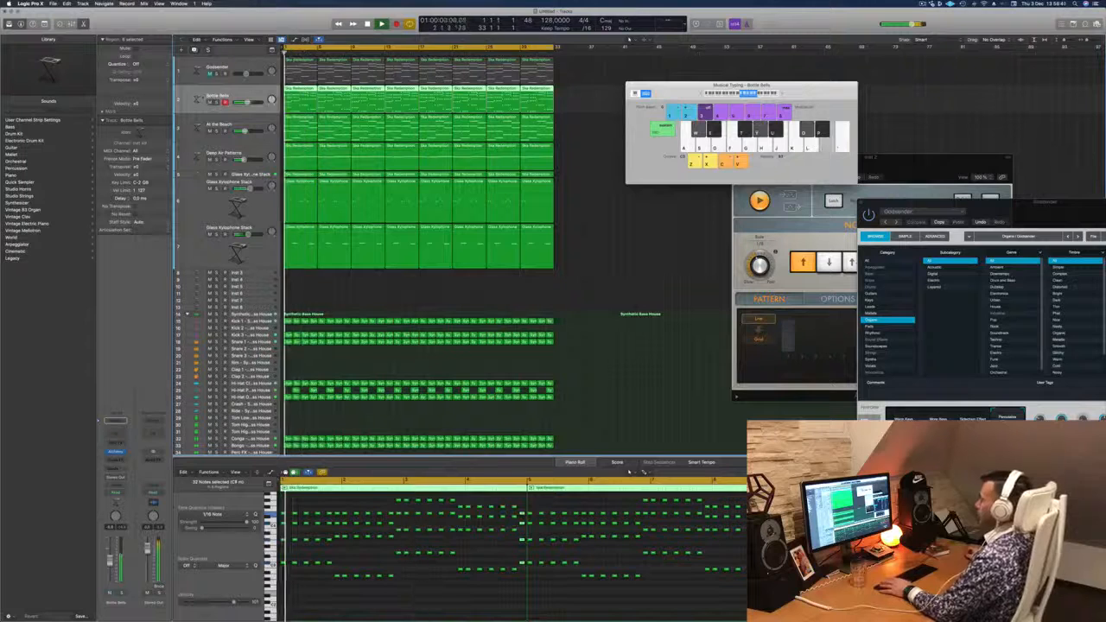
- Add a Channel EQ to the Bottle Bells track with its low cut at 300 Hz, 12 dB/Oct and Q 0.79
left_click(115, 432)
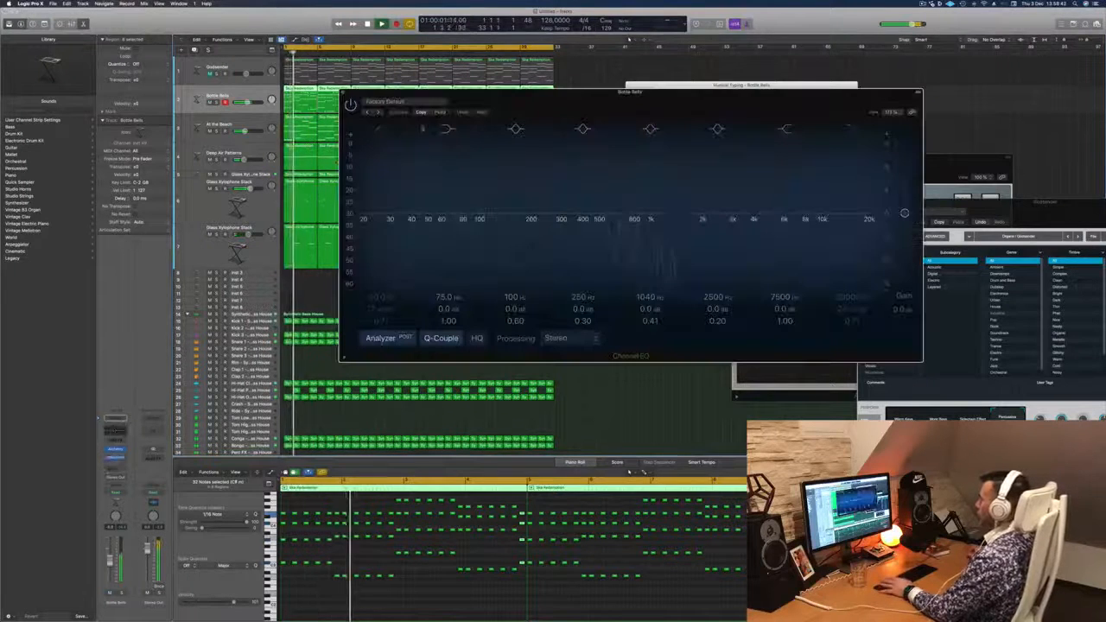
left_click(379, 129)
left_click_drag(388, 164, 566, 164)
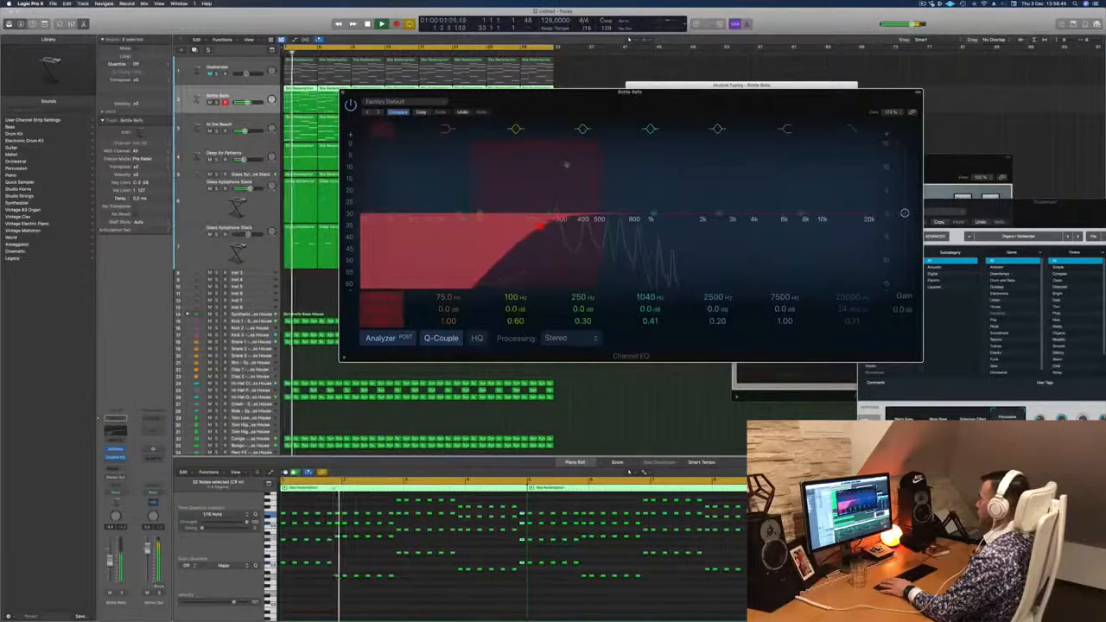
left_click_drag(541, 226, 562, 223)
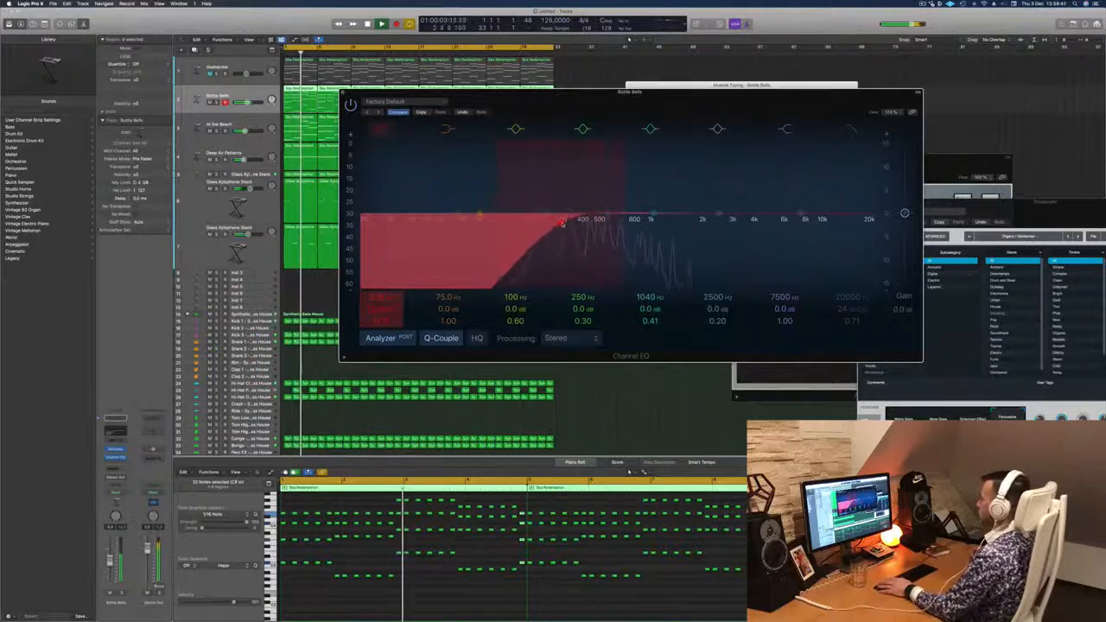
key("Return")
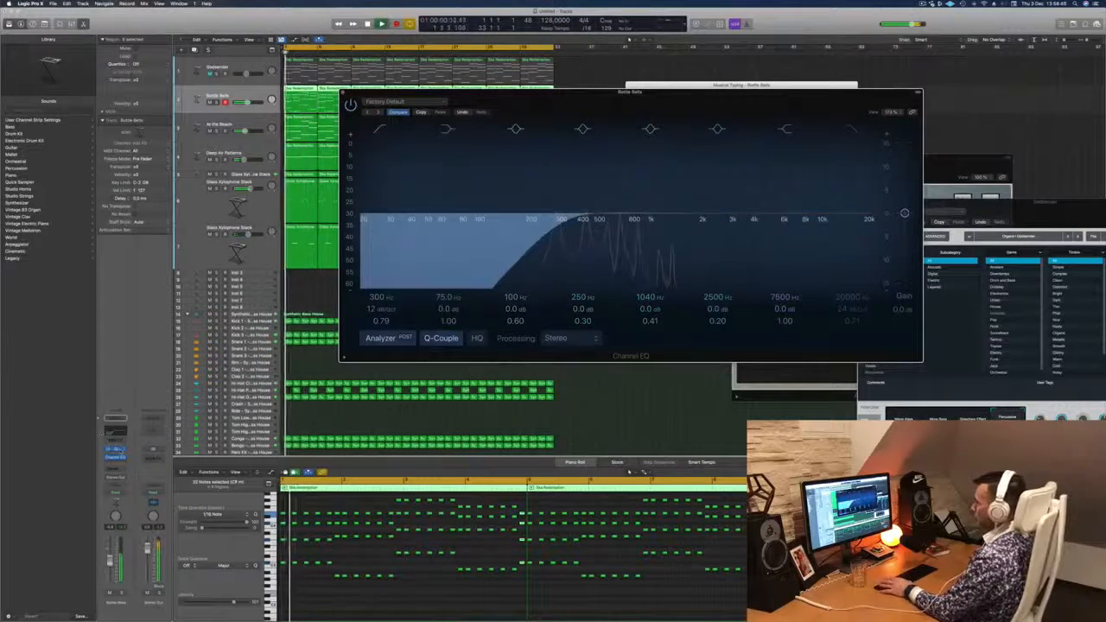
- Adjust the Cutoff in the Bottle Bells track's Alchemy and move its window clear of the Channel EQ
left_click(116, 449)
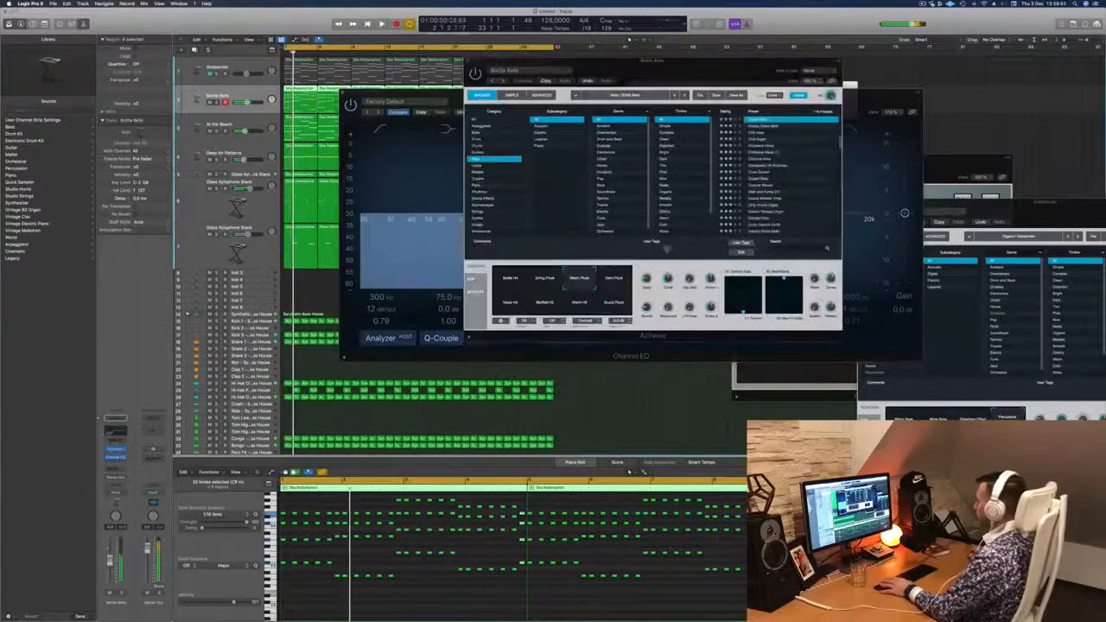
left_click_drag(666, 279, 668, 285)
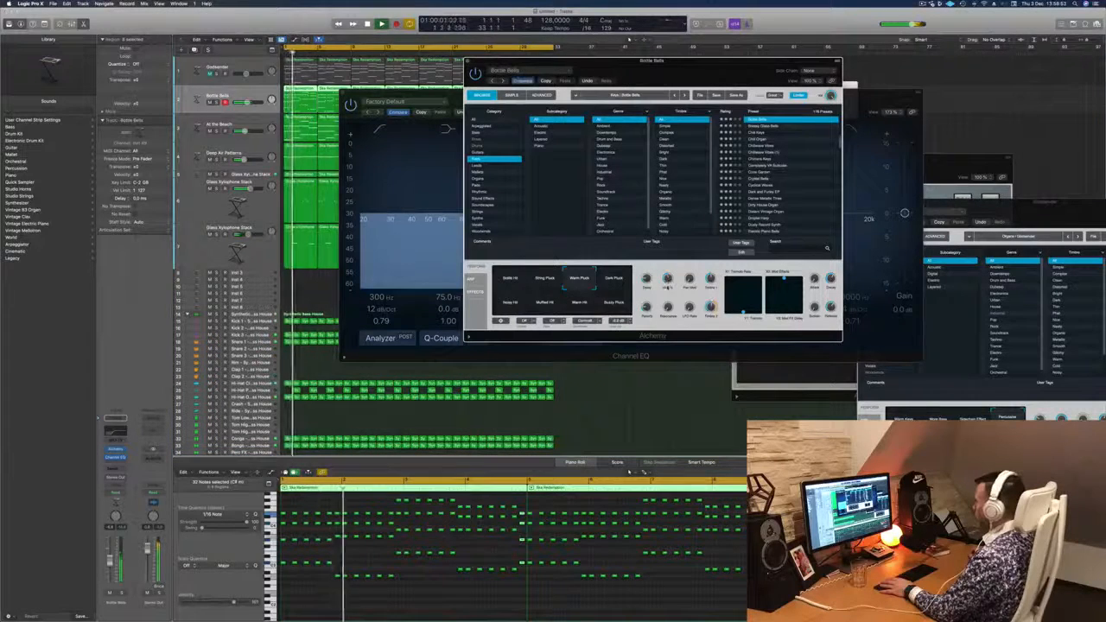
left_click_drag(664, 70, 1005, 82)
- Set the Bottle Bells low cut to 206 Hz with Q 0.93 and raise the track's volume slightly
key("Return")
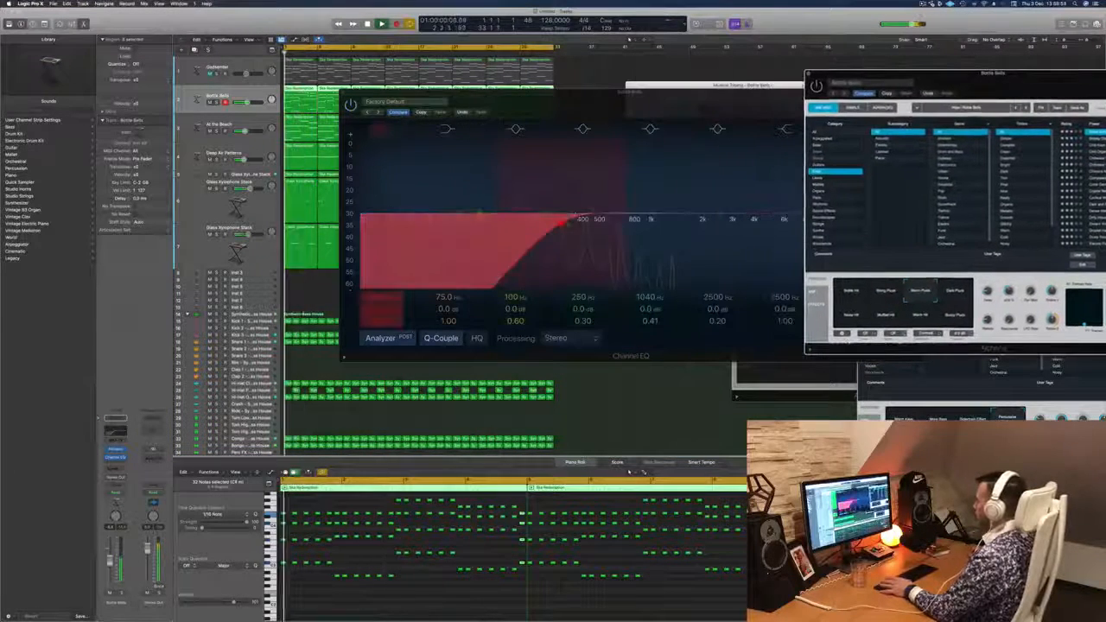
left_click(561, 221)
left_click_drag(562, 220, 536, 216)
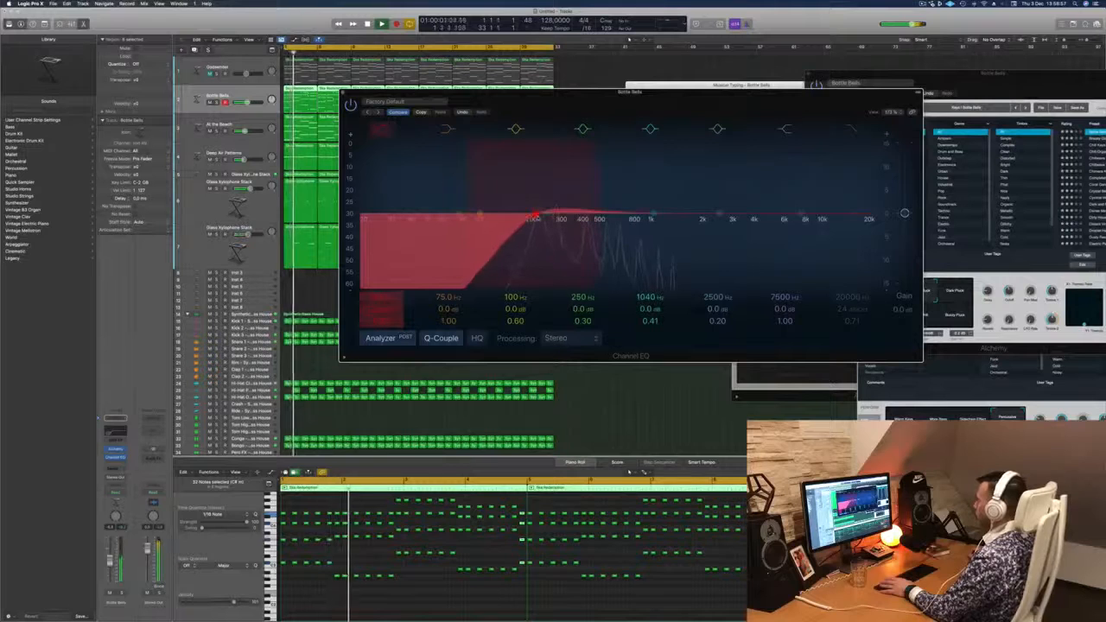
key("Return")
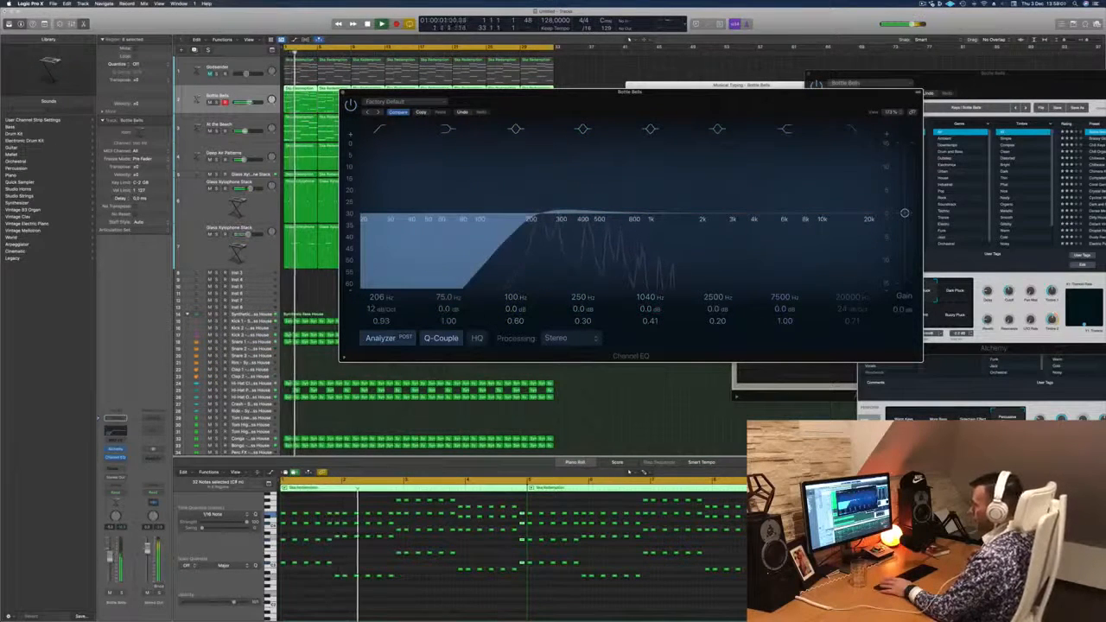
left_click(109, 556)
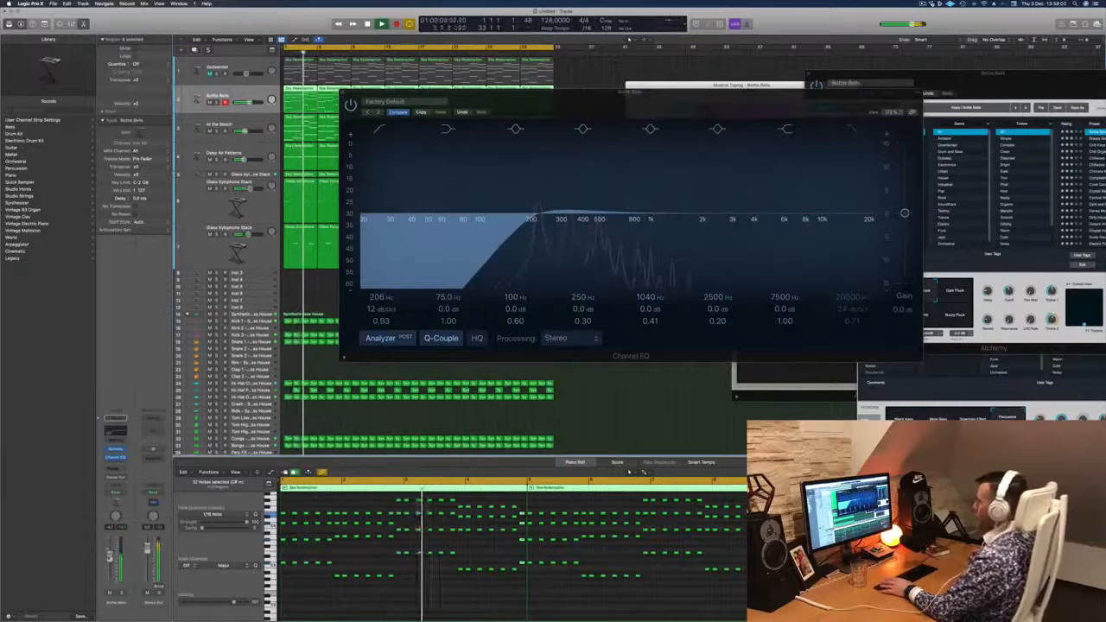
left_click_drag(782, 93, 778, 235)
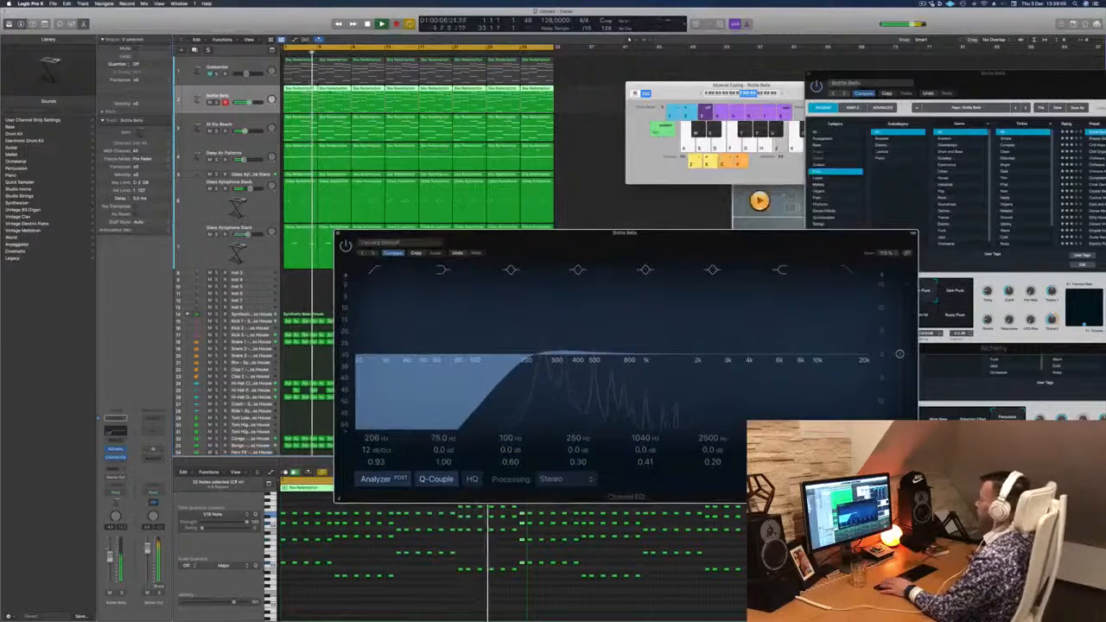
- Fine-tune the duplicate xylophone track's bus send and Alchemy Cutoff, then clear the plug-in windows off the regions
left_click(248, 234)
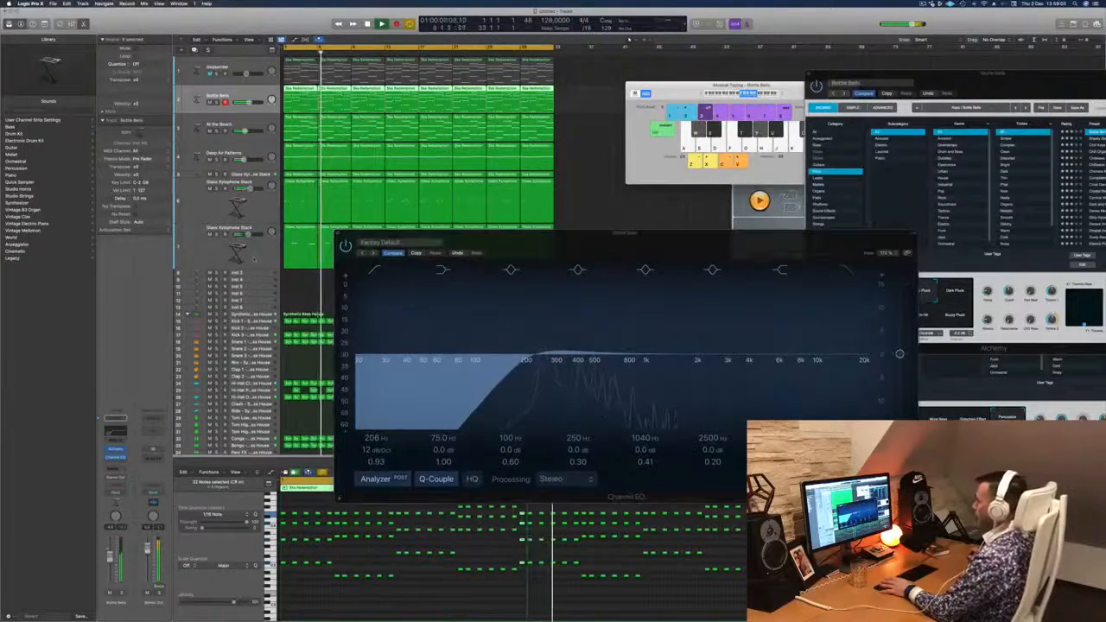
left_click(254, 252)
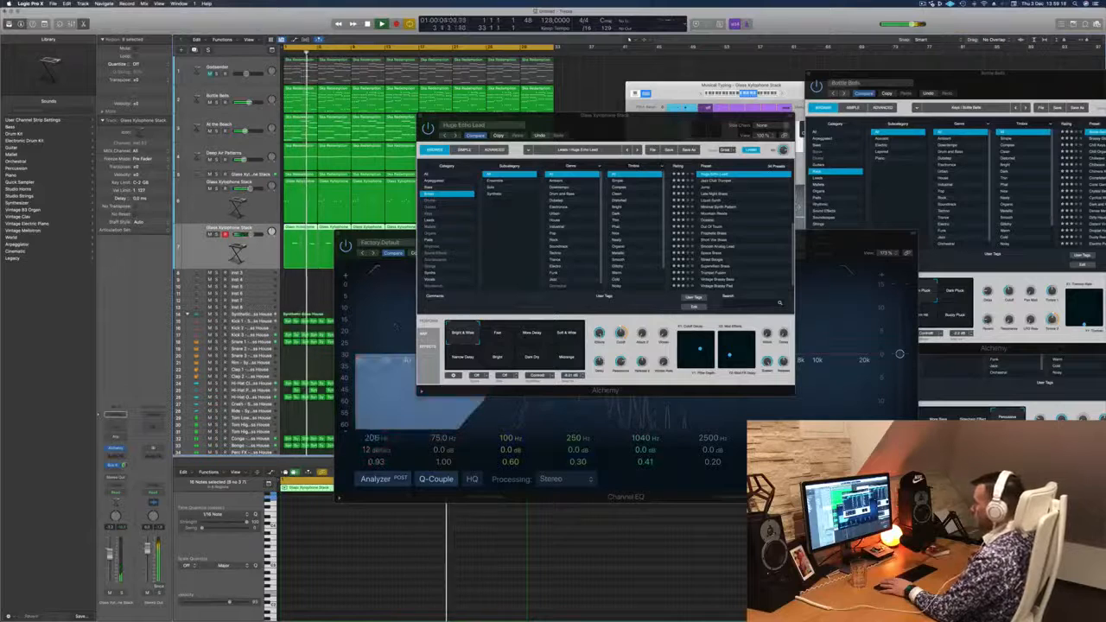
left_click_drag(125, 465, 125, 465)
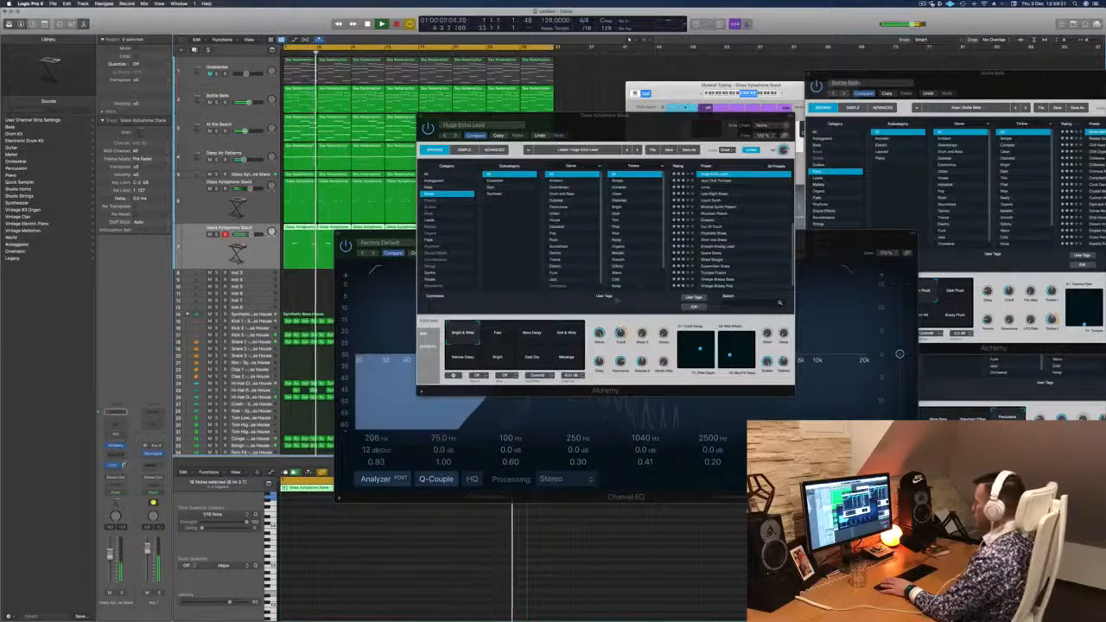
left_click(619, 331)
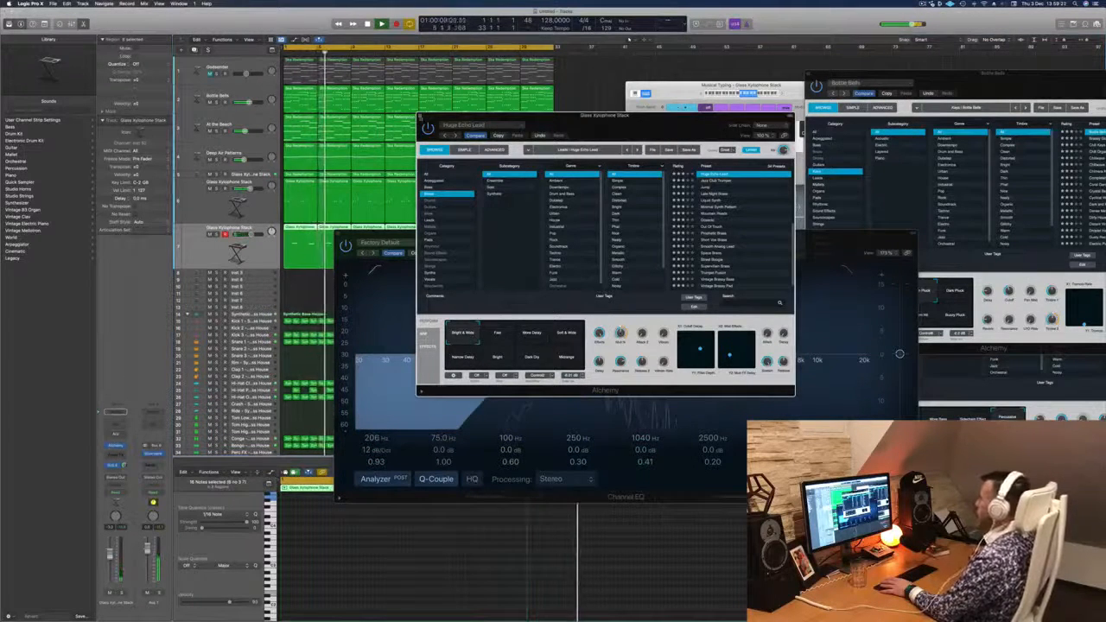
key("super+w")
left_click_drag(693, 238, 881, 237)
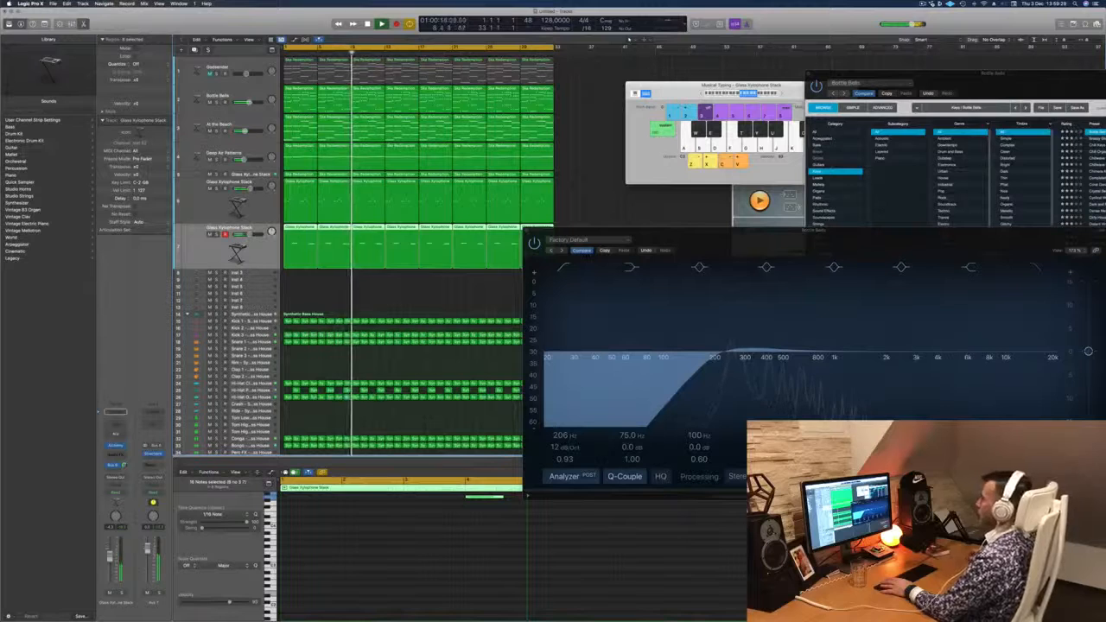
- Unmute the Godsender track and compare it in and out of solo from the start of the song
left_click(232, 66)
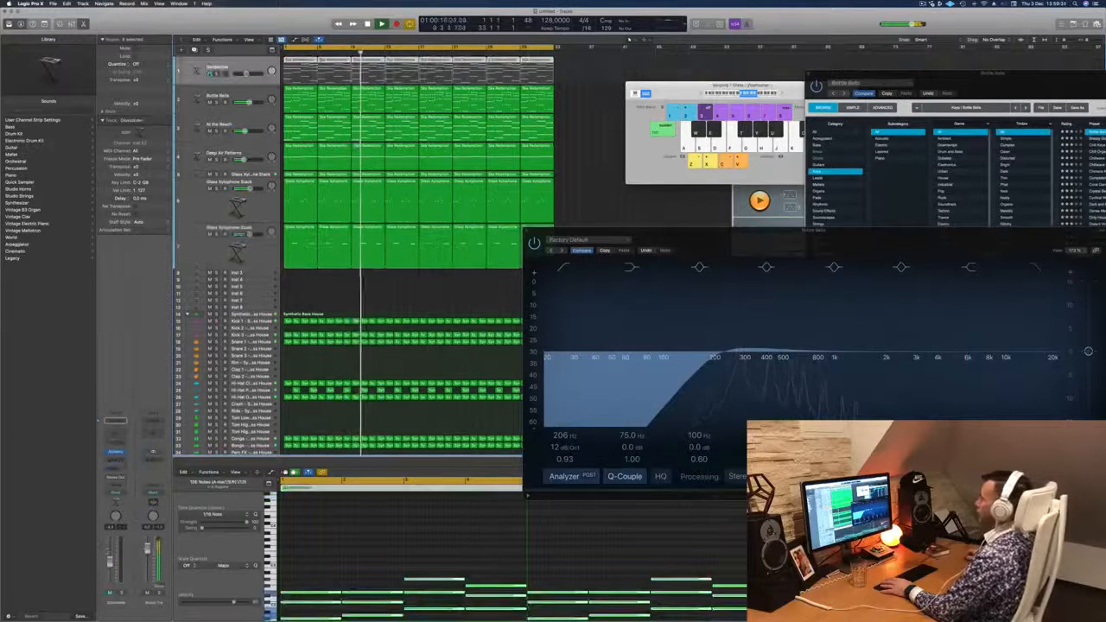
left_click(210, 74)
key("Return")
left_click(216, 74)
left_click(216, 74)
key("Return")
- Add a Channel EQ to the Godsender track with its low cut at 730 Hz, 12 dB/Oct and Q 0.83
left_click(116, 433)
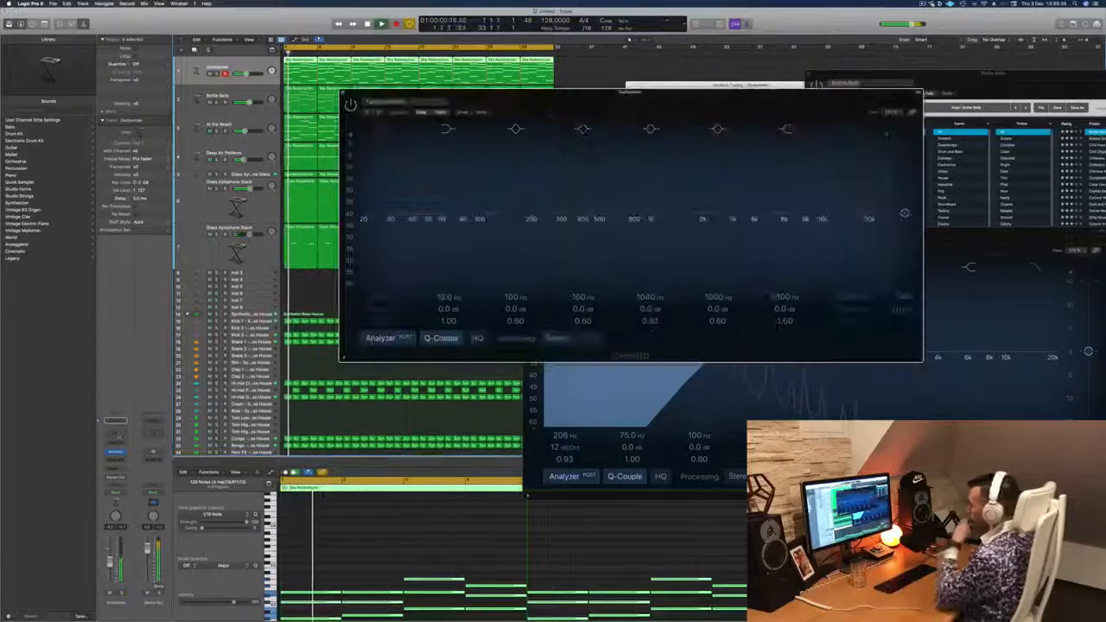
left_click(382, 130)
left_click_drag(384, 139, 634, 132)
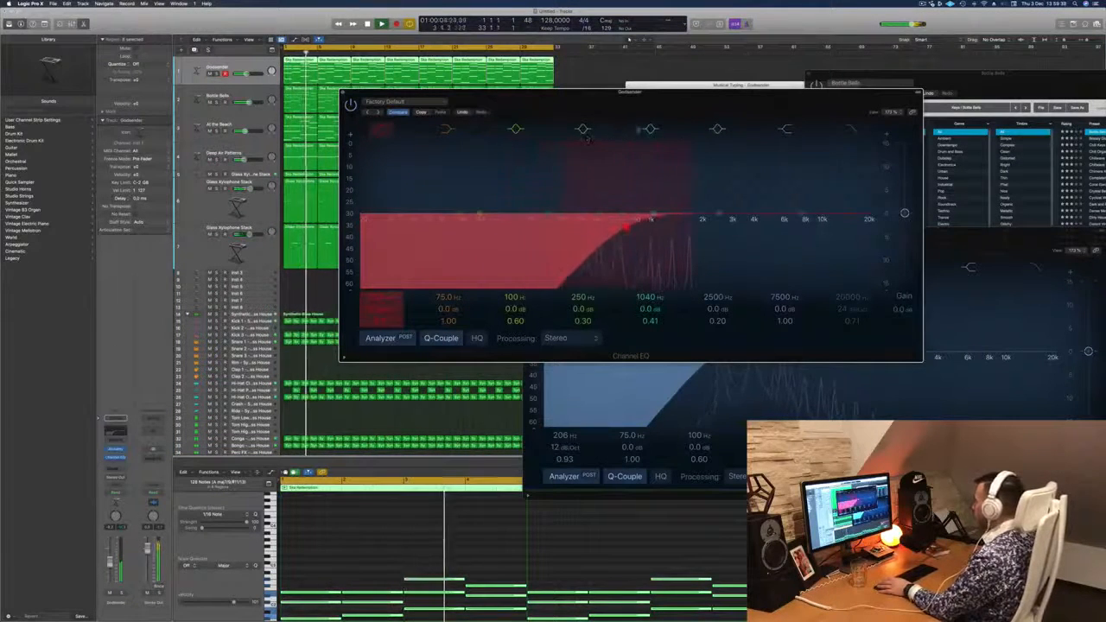
left_click_drag(628, 233, 630, 226)
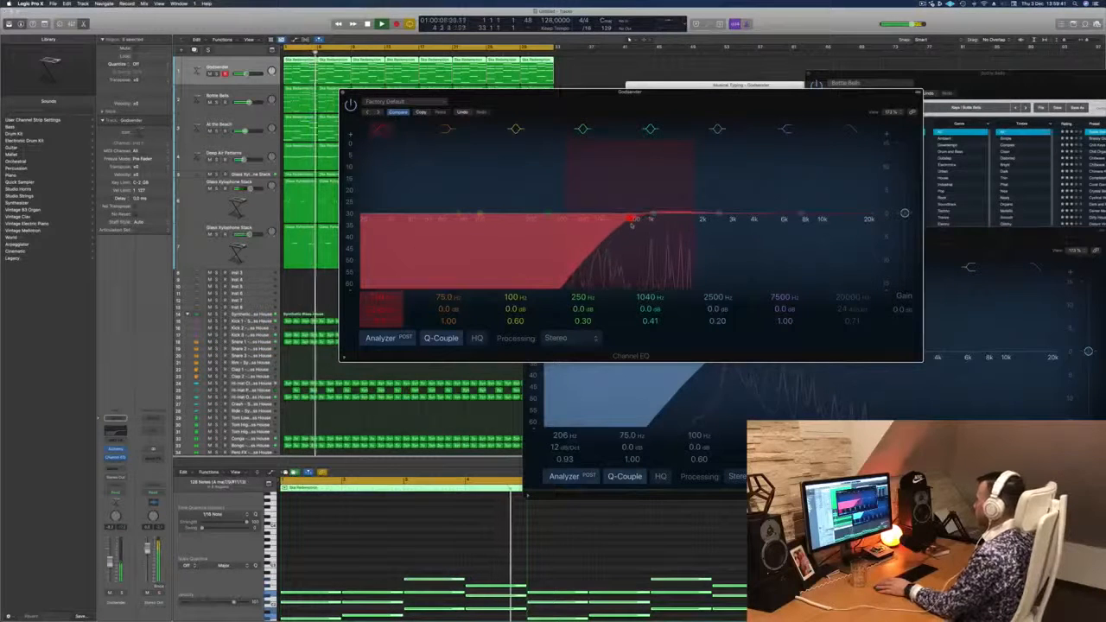
key("space")
key("space")
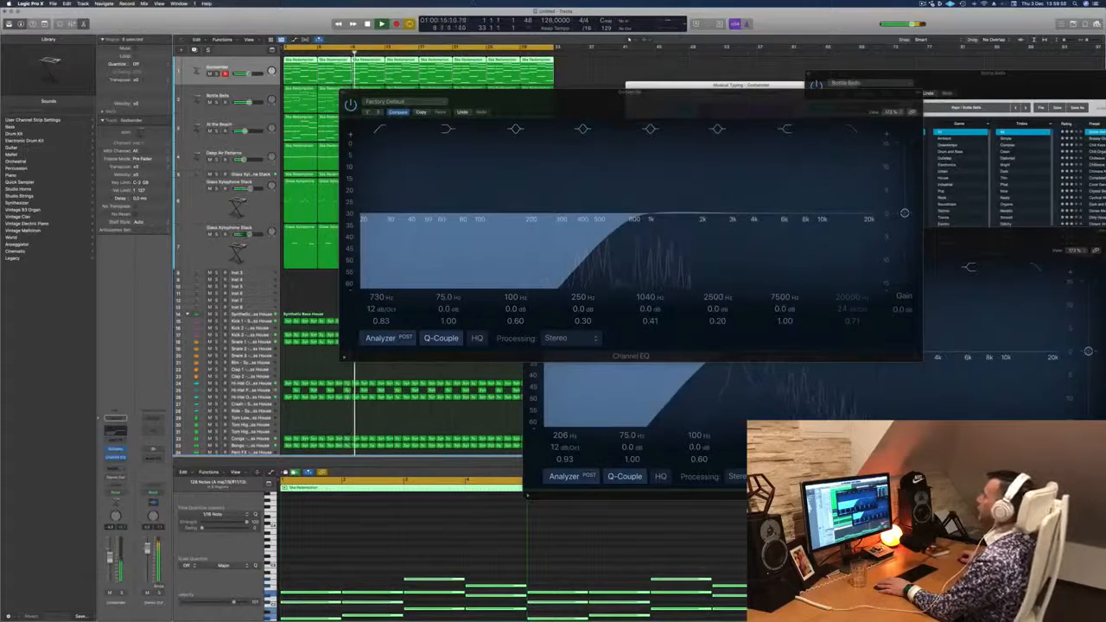
- Mute the Godsender track, close its Channel EQ and move the Musical Typing window beside the tracks
left_click(210, 74)
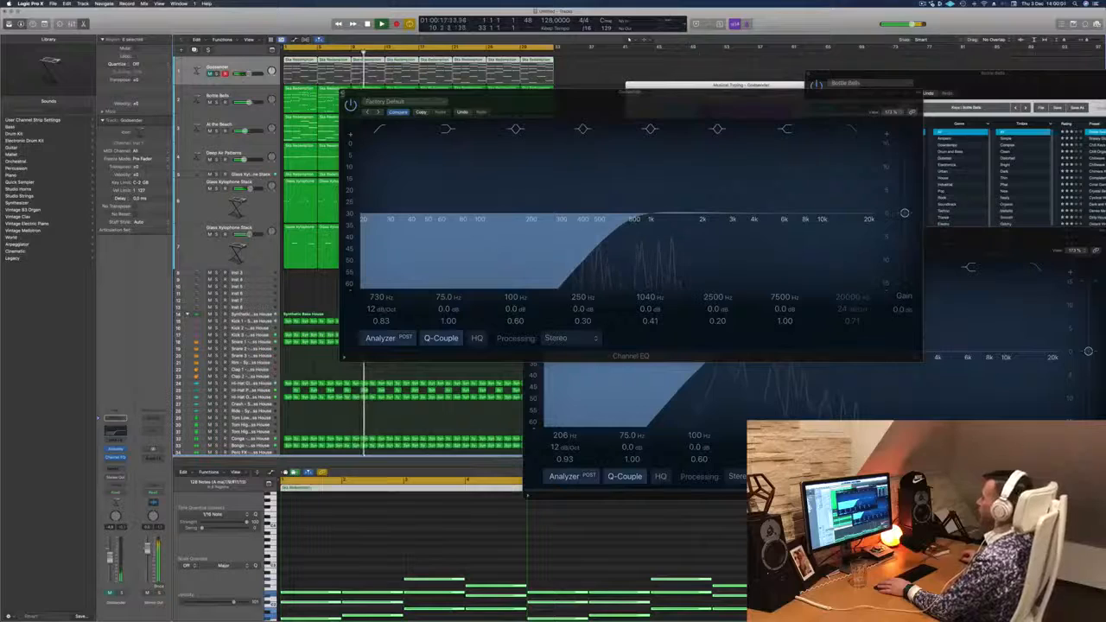
left_click(343, 92)
left_click_drag(725, 86, 596, 94)
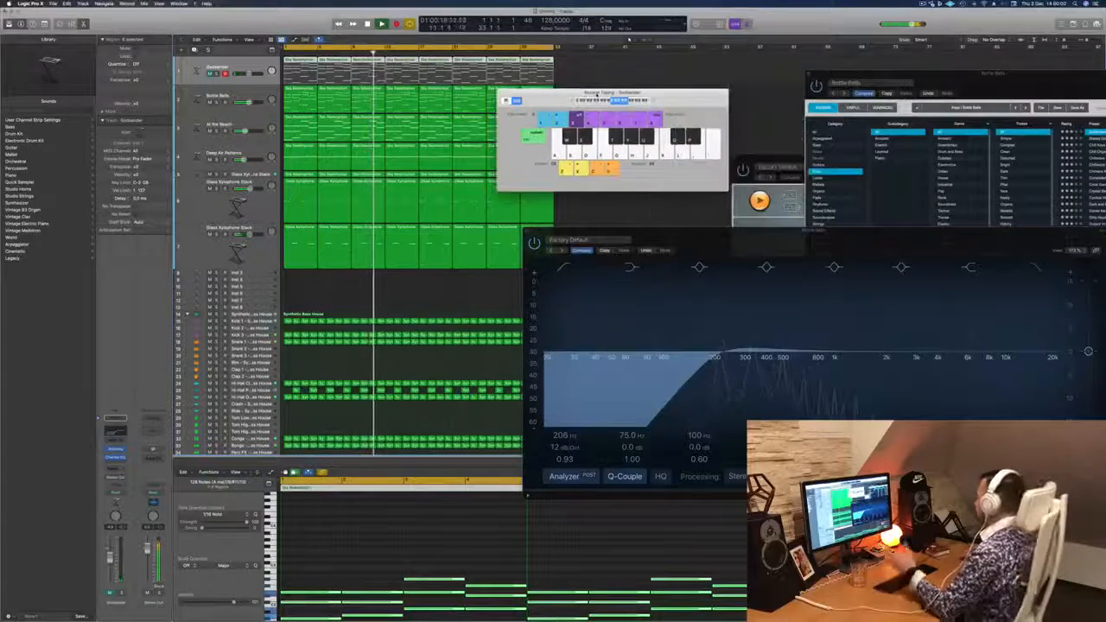